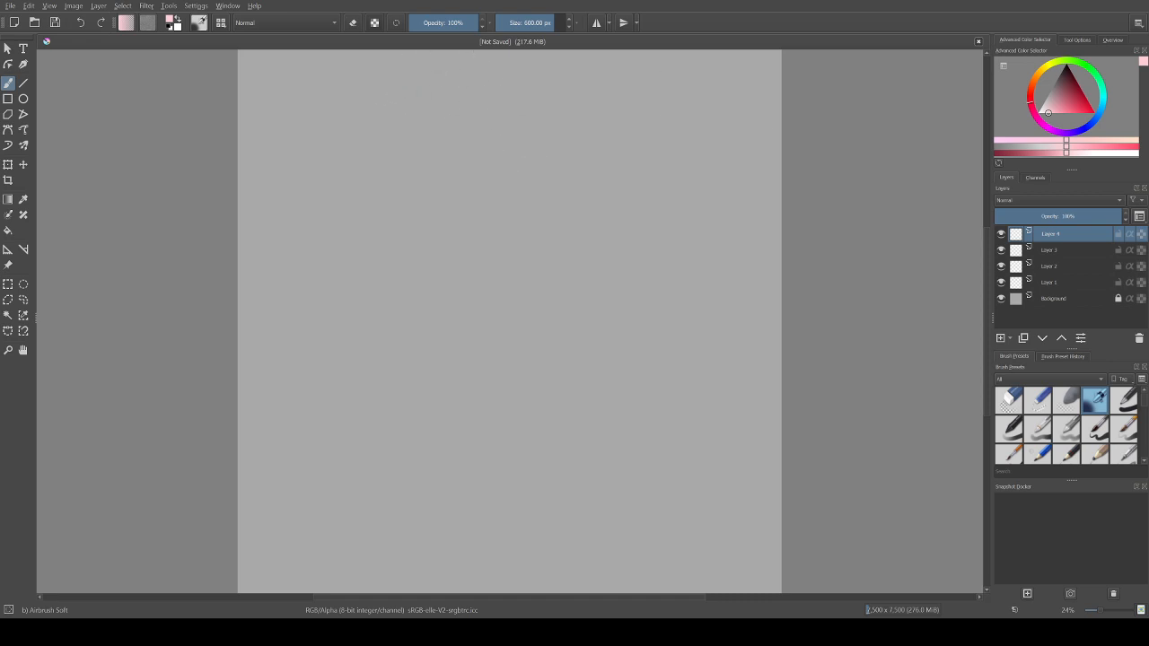
Step: Reset the brush colours to black and white and try a soft airbrush stroke on Layer 4
key(d)
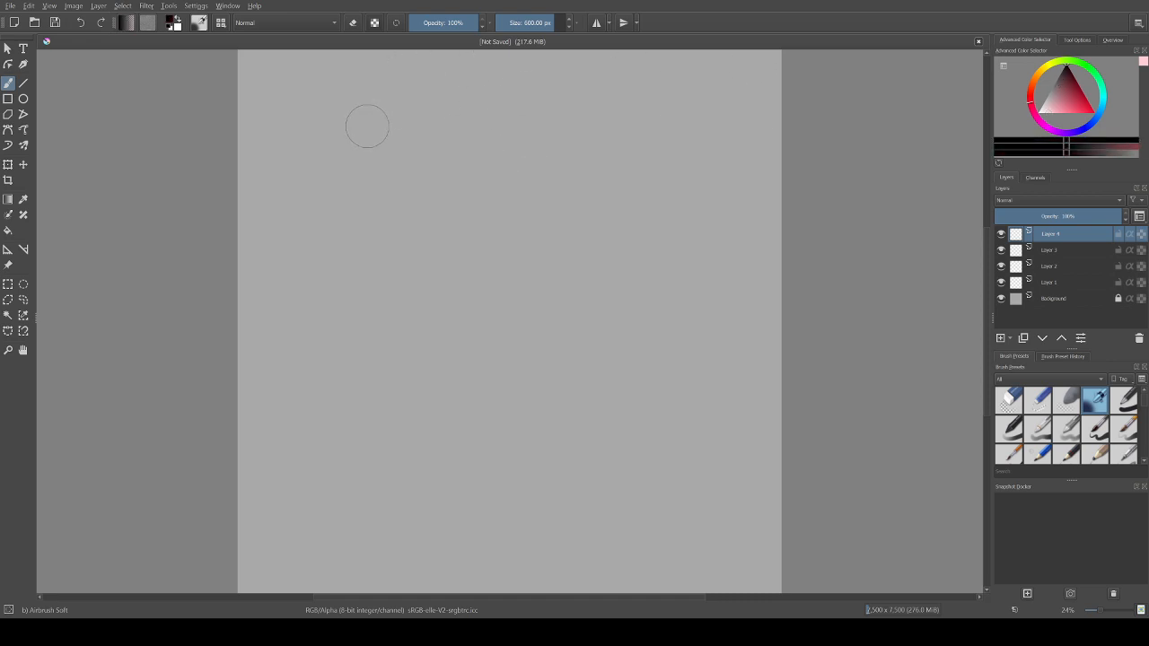
mouse_move(368, 127)
mouse_down()
mouse_move(380, 108)
mouse_move(523, 326)
mouse_move(659, 323)
mouse_move(645, 361)
mouse_up()
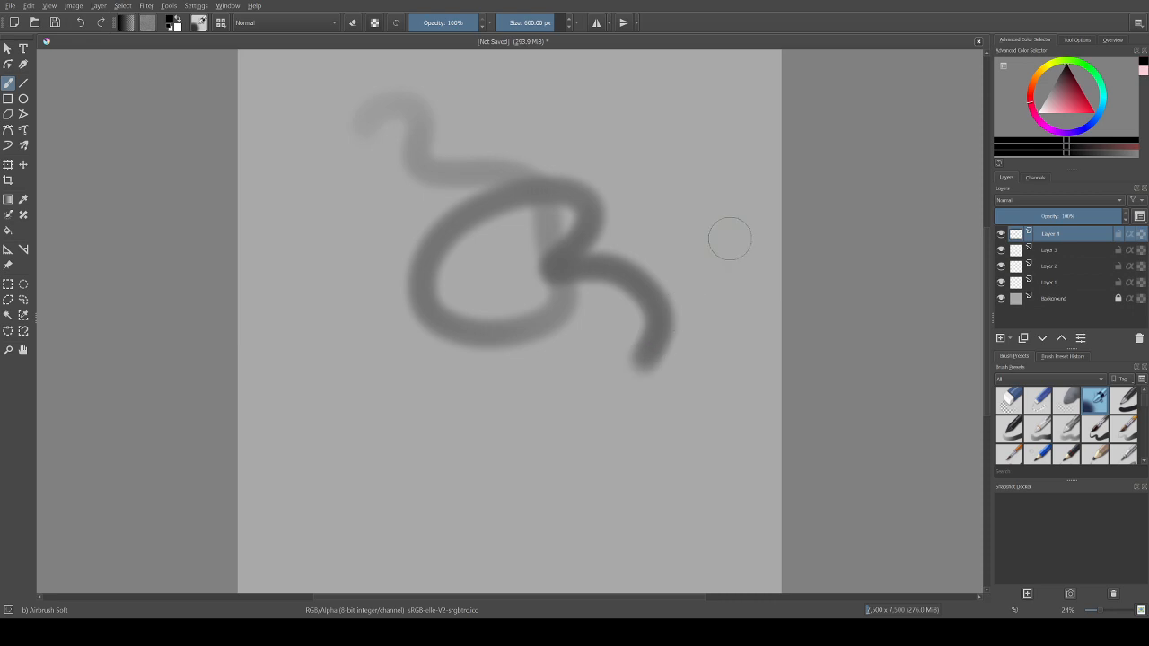
key(ctrl+z)
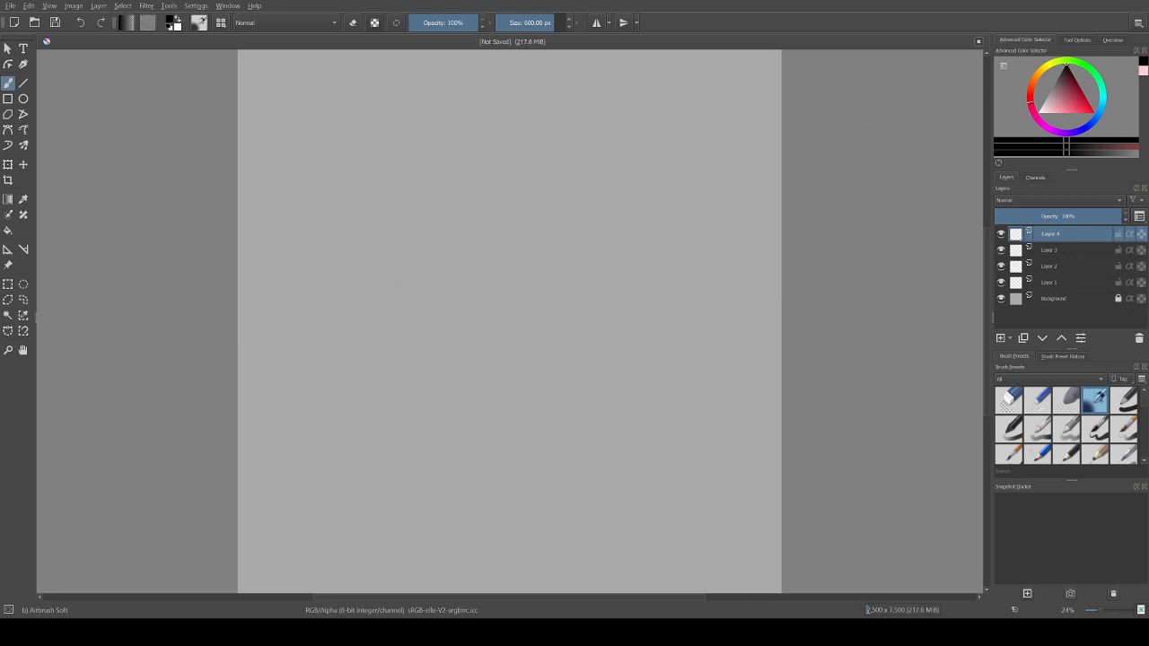
Step: Make Layer 1 the active layer and test a stroke with the Ink-2 Fineliner brush
click(1051, 283)
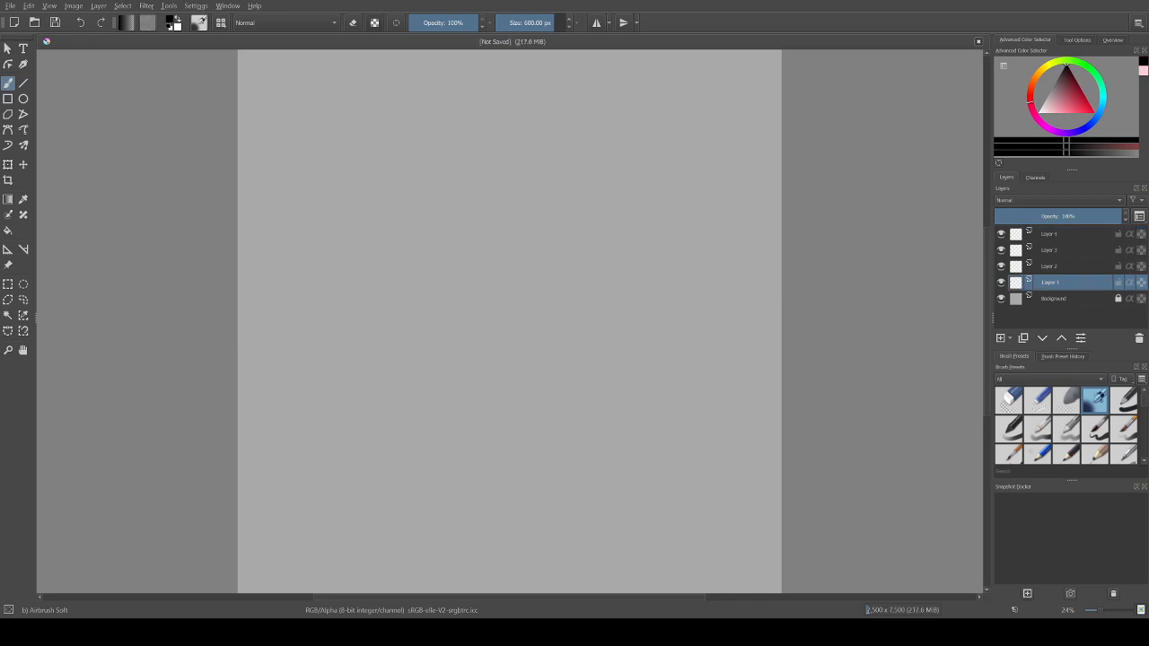
scroll(1067, 426, down, 2)
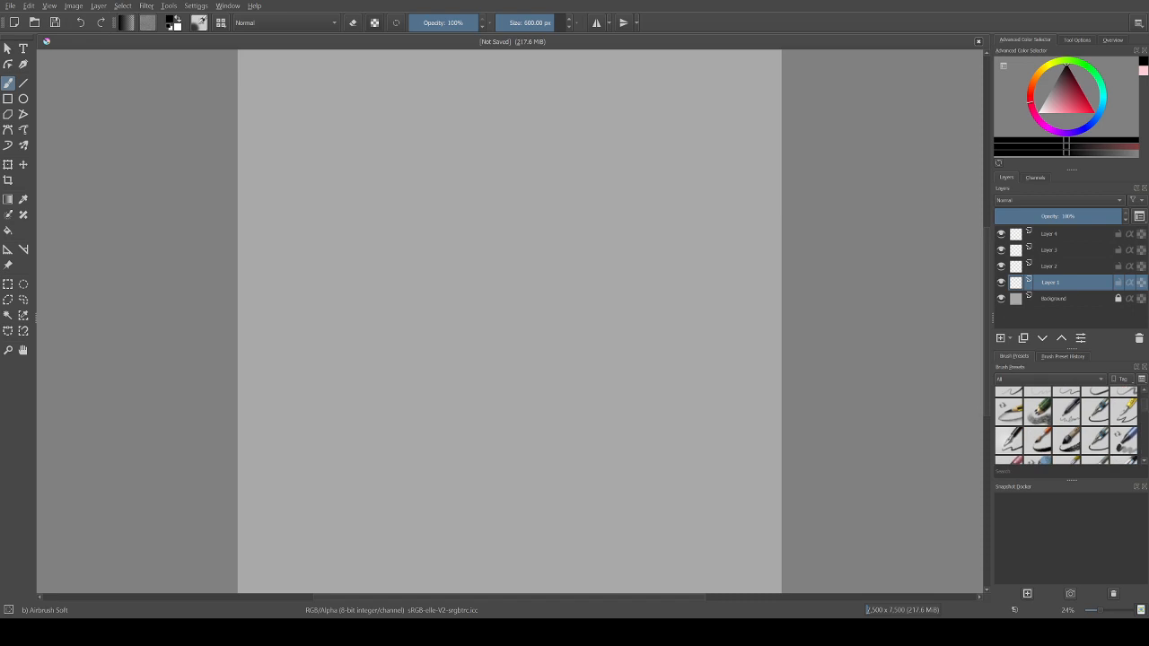
click(1095, 412)
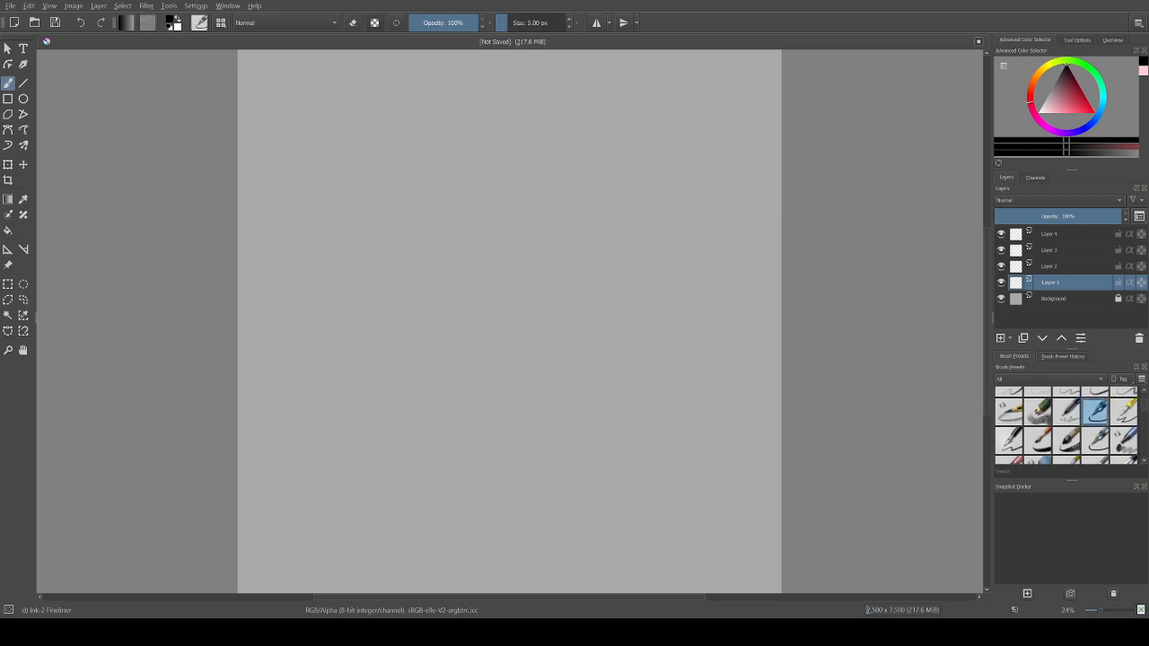
scroll(1066, 426, down, 8)
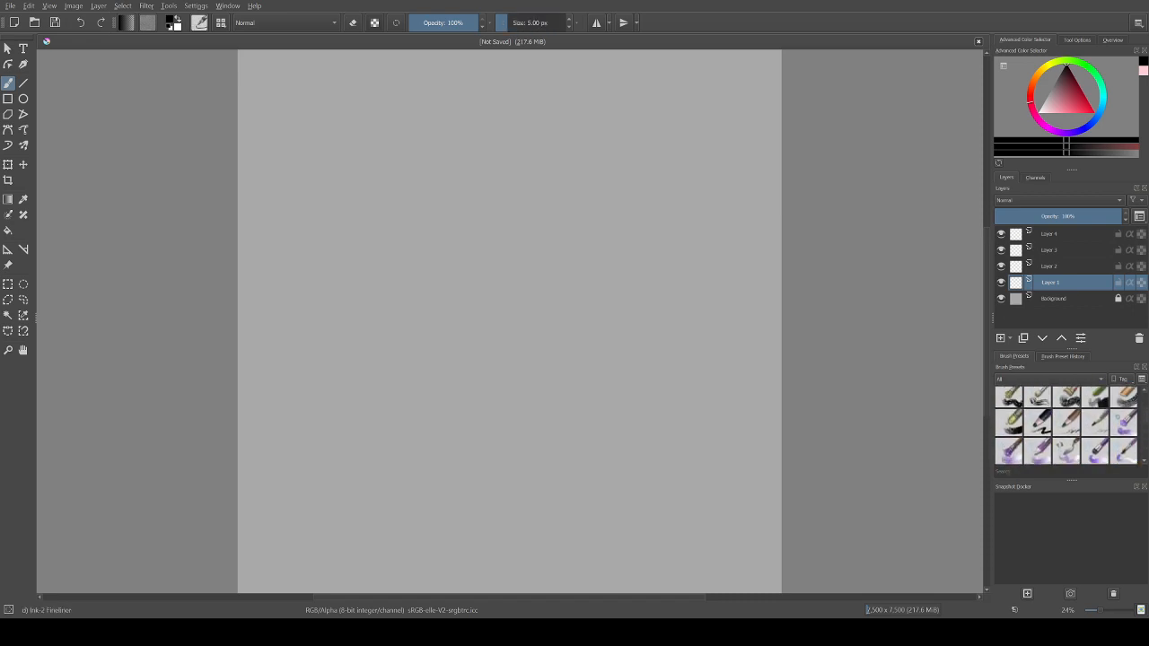
scroll(1067, 425, up, 8)
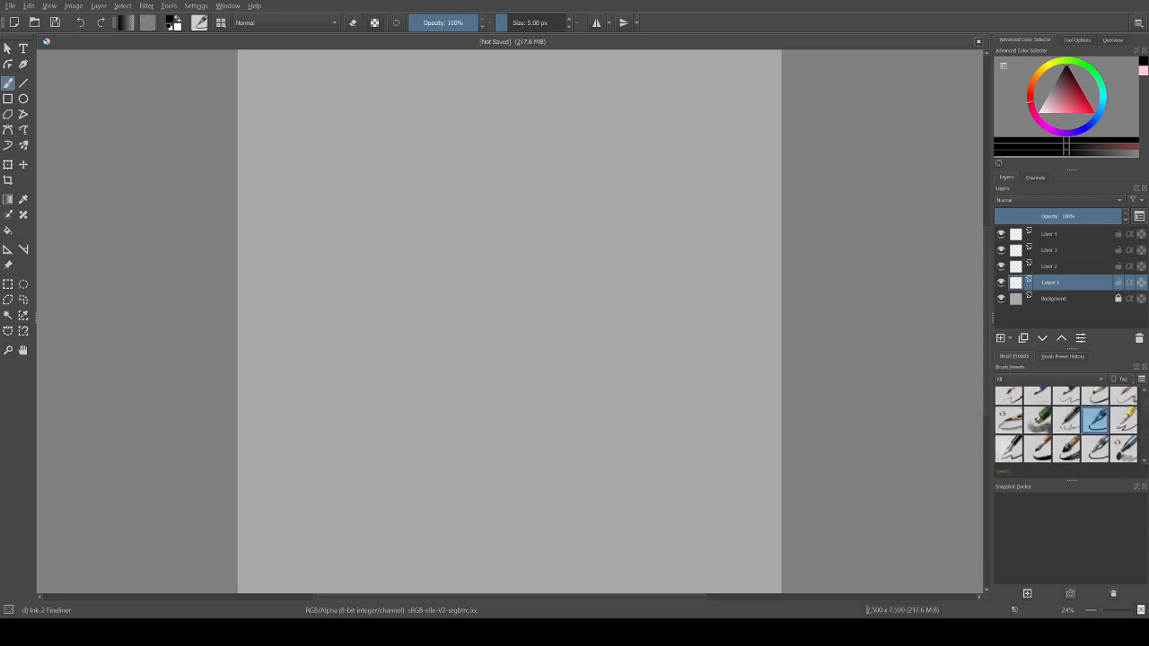
scroll(1066, 426, up, 1)
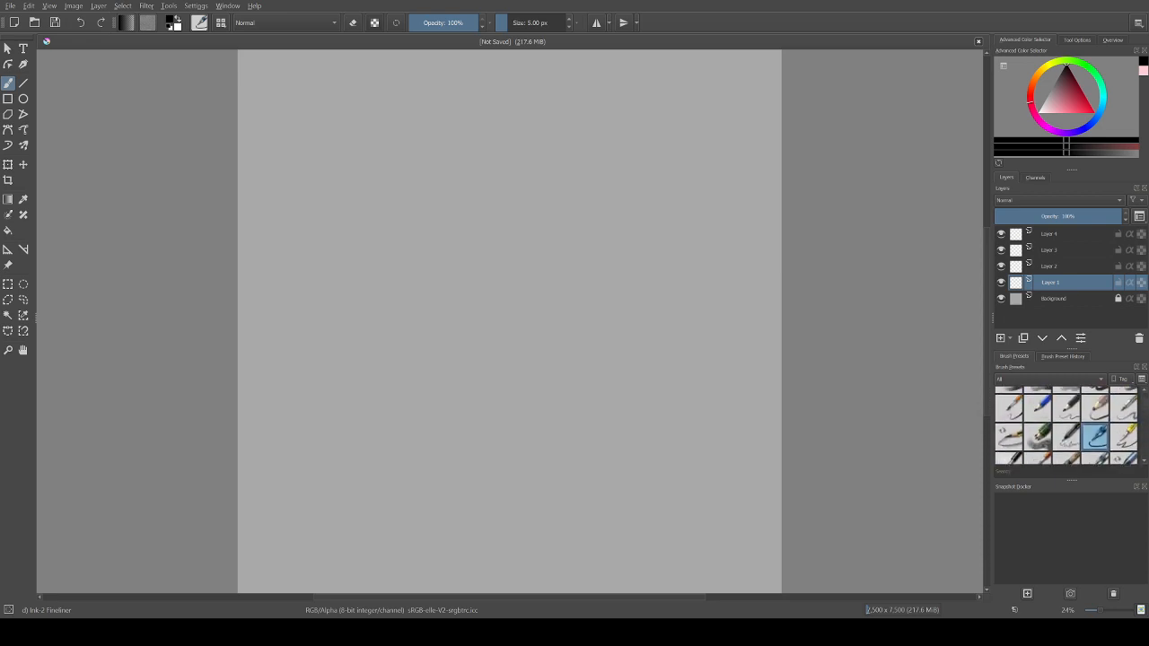
mouse_move(590, 135)
mouse_down()
mouse_move(572, 224)
mouse_move(474, 213)
mouse_move(458, 132)
mouse_move(512, 161)
mouse_up()
key(ctrl+z)
Step: Switch to the Pencil-2 brush and test a stroke on Layer 1
click(1038, 409)
click(1066, 409)
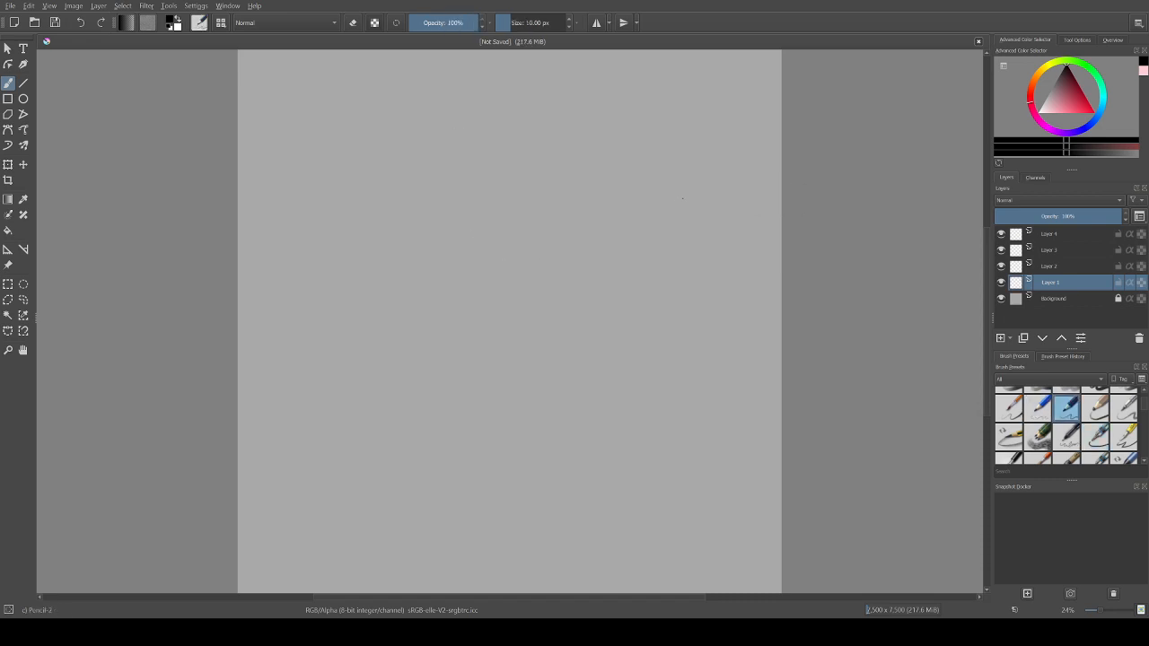
mouse_move(628, 265)
mouse_down()
mouse_move(567, 199)
mouse_move(406, 200)
mouse_move(391, 249)
mouse_up()
key(ctrl+z)
Step: View the upper-left corner of the canvas at 100% zoom, ready for freehand drawing
key(ctrl+plus)
key(ctrl+plus)
key(ctrl+plus)
key(ctrl+plus)
key(ctrl+plus)
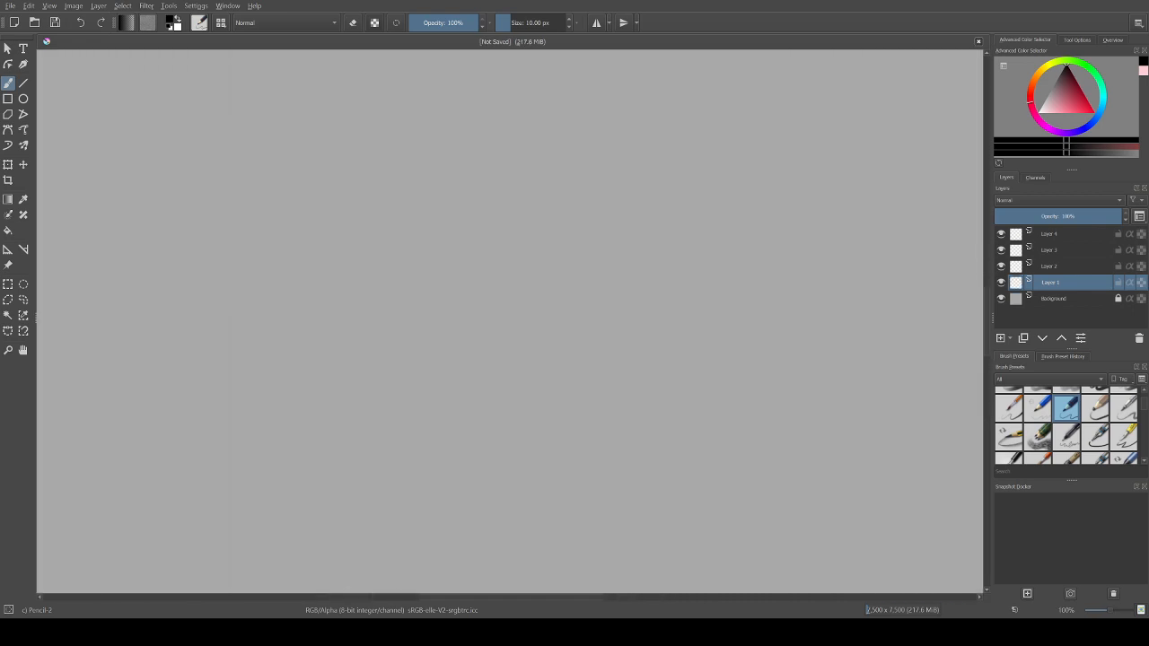
key(ctrl+plus)
key(ctrl+minus)
click(24, 350)
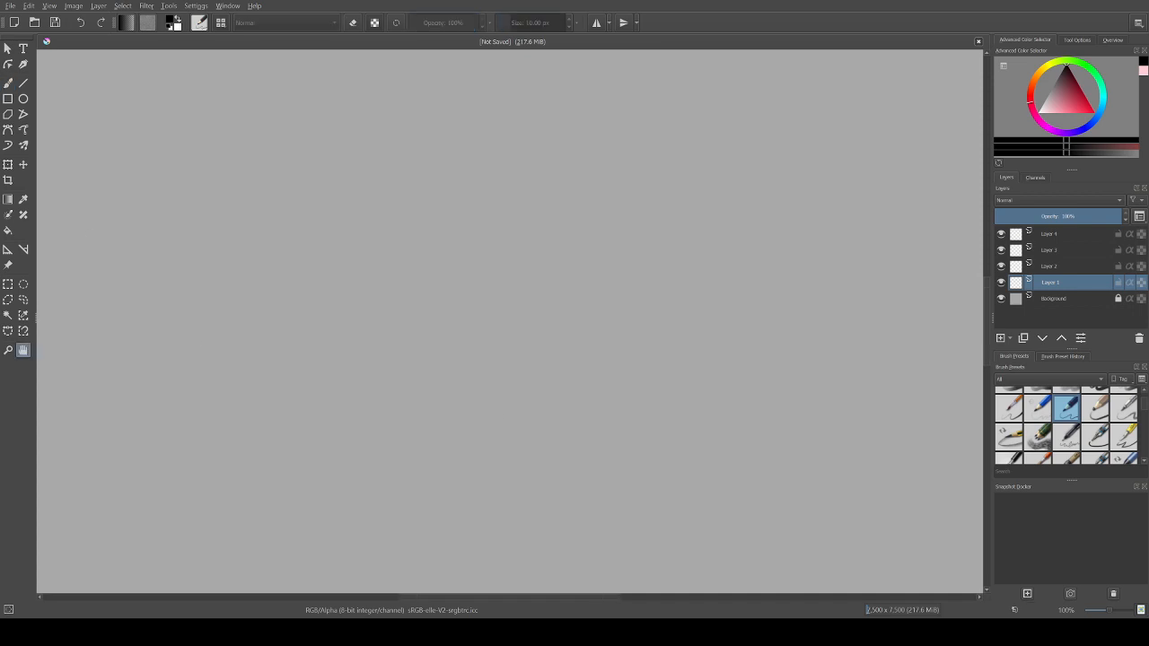
drag(395, 225, 611, 413)
drag(377, 197, 664, 440)
mouse_move(503, 243)
mouse_down()
mouse_move(474, 452)
mouse_move(391, 283)
mouse_up()
click(8, 83)
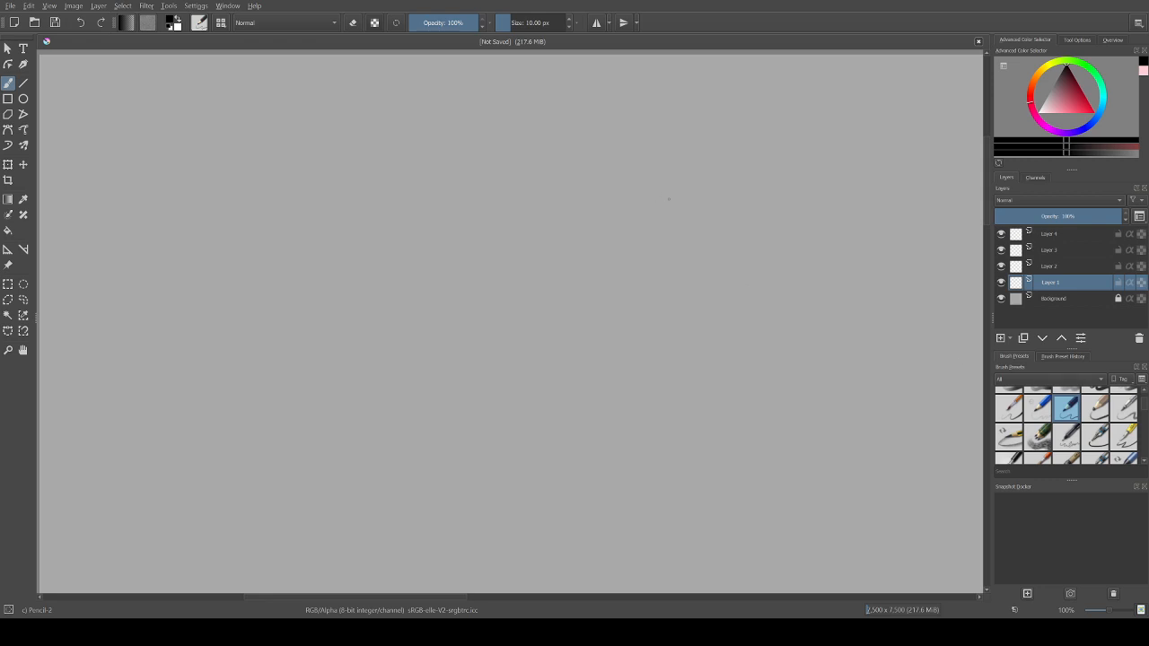
Step: Try a handwritten signature in pencil near the upper middle of the visible canvas
mouse_move(669, 200)
mouse_down()
mouse_move(403, 247)
mouse_move(340, 233)
mouse_move(414, 197)
mouse_move(629, 360)
mouse_move(488, 345)
mouse_move(622, 197)
mouse_move(531, 152)
mouse_move(204, 265)
mouse_move(330, 399)
mouse_move(509, 338)
mouse_move(698, 205)
mouse_move(525, 84)
mouse_move(265, 98)
mouse_move(163, 239)
mouse_move(305, 421)
mouse_move(448, 466)
mouse_move(592, 438)
mouse_up()
key(ctrl+z)
mouse_move(600, 99)
mouse_down()
mouse_move(568, 129)
mouse_move(638, 86)
mouse_move(571, 140)
mouse_move(634, 100)
mouse_move(561, 204)
mouse_up()
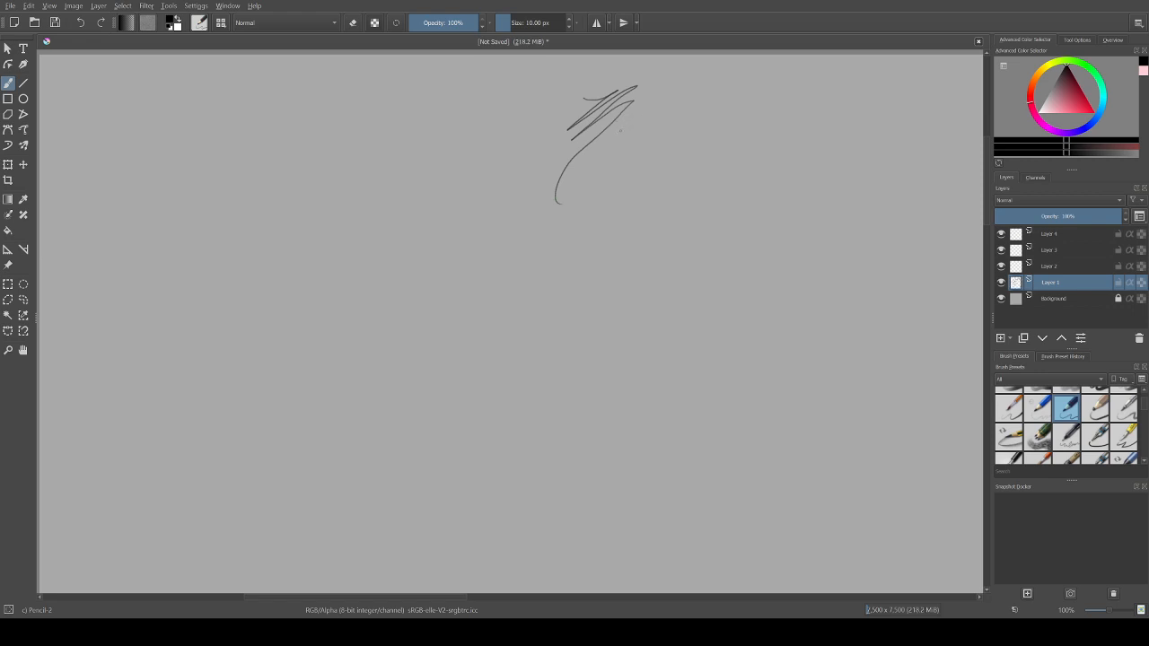
drag(603, 146, 630, 133)
key(ctrl+z)
mouse_move(653, 96)
mouse_down()
mouse_move(633, 115)
mouse_move(654, 96)
mouse_move(646, 124)
mouse_move(608, 146)
mouse_move(633, 122)
mouse_move(624, 161)
mouse_up()
key(ctrl+z)
mouse_move(653, 115)
mouse_down()
mouse_move(680, 142)
mouse_move(663, 186)
mouse_up()
key(ctrl+z)
mouse_move(715, 128)
mouse_down()
mouse_move(732, 141)
mouse_move(725, 184)
mouse_up()
key(ctrl+z)
key(ctrl+z)
key(ctrl+z)
key(ctrl+z)
key(ctrl+z)
key(ctrl+z)
key(ctrl+z)
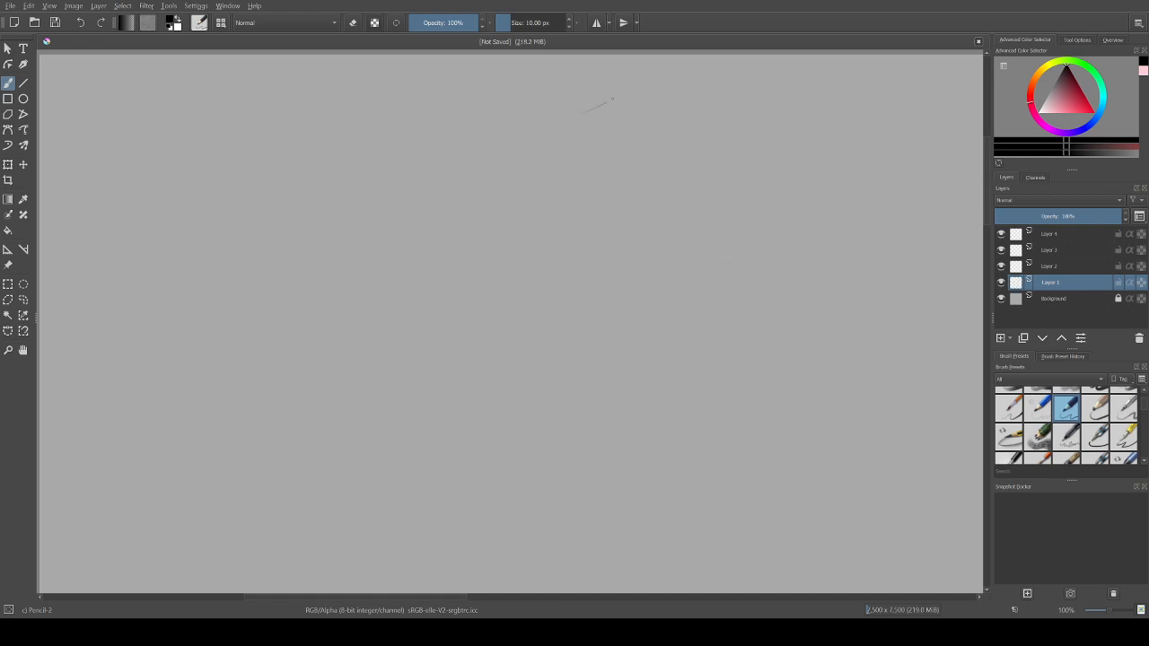
Step: Try the handwritten signature again with fainter strokes, reworking its last letters
mouse_move(626, 90)
mouse_down()
mouse_move(565, 141)
mouse_move(572, 152)
mouse_up()
drag(618, 123, 562, 212)
mouse_move(645, 97)
mouse_down()
mouse_move(620, 122)
mouse_move(647, 130)
mouse_move(657, 113)
mouse_move(675, 129)
mouse_move(690, 103)
mouse_move(728, 115)
mouse_move(758, 98)
mouse_move(717, 143)
mouse_up()
key(ctrl+z)
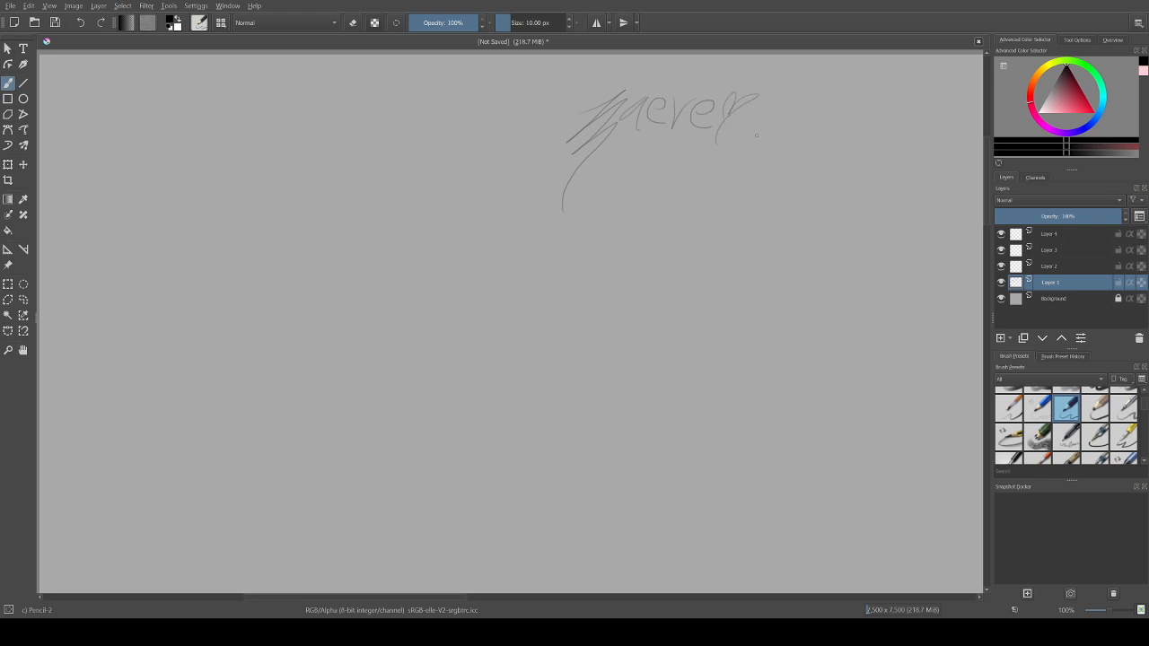
key(ctrl+z)
key(ctrl+z)
mouse_move(727, 96)
mouse_down()
mouse_move(747, 95)
mouse_move(706, 173)
mouse_up()
key(ctrl+z)
key(ctrl+z)
drag(747, 103, 708, 154)
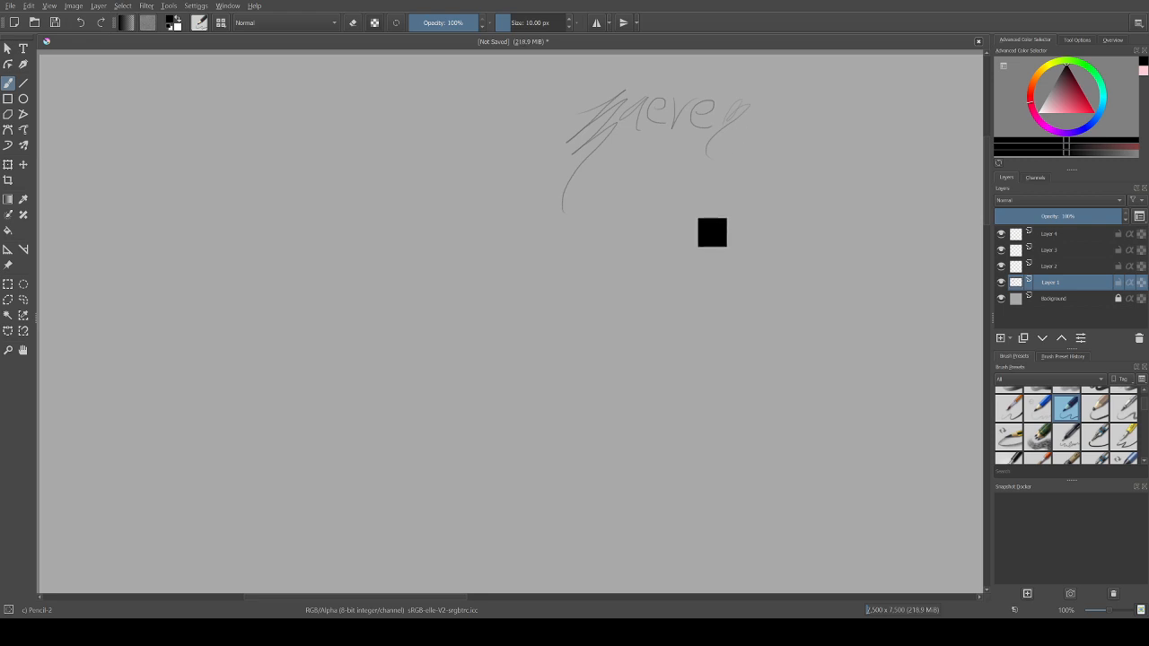
key(ctrl+z)
key(ctrl+z)
key(ctrl+z)
key(ctrl+z)
key(ctrl+z)
key(ctrl+z)
key(ctrl+z)
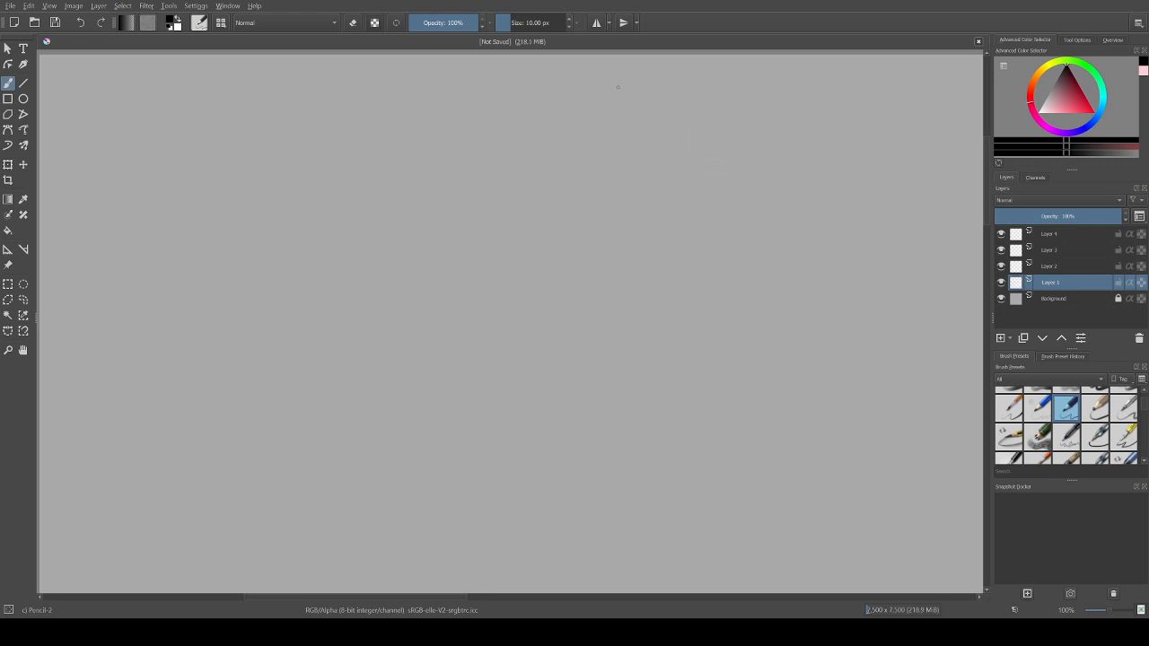
Step: Try a third version of the handwritten signature and undo all of its strokes
mouse_move(646, 78)
mouse_down()
mouse_move(607, 99)
mouse_move(595, 162)
mouse_up()
mouse_move(666, 80)
mouse_down()
mouse_move(686, 94)
mouse_move(743, 82)
mouse_move(751, 94)
mouse_move(723, 121)
mouse_up()
key(ctrl+z)
key(ctrl+z)
key(ctrl+z)
key(ctrl+z)
key(ctrl+z)
key(ctrl+z)
key(ctrl+z)
key(ctrl+z)
key(ctrl+z)
key(ctrl+z)
Step: Try a pencil sketch of a rising curved line with jagged, feather-like edges beneath it
mouse_move(378, 222)
mouse_down()
mouse_move(480, 176)
mouse_move(467, 177)
mouse_move(511, 179)
mouse_up()
mouse_move(485, 204)
mouse_down()
mouse_move(514, 197)
mouse_move(455, 222)
mouse_move(480, 227)
mouse_move(446, 228)
mouse_up()
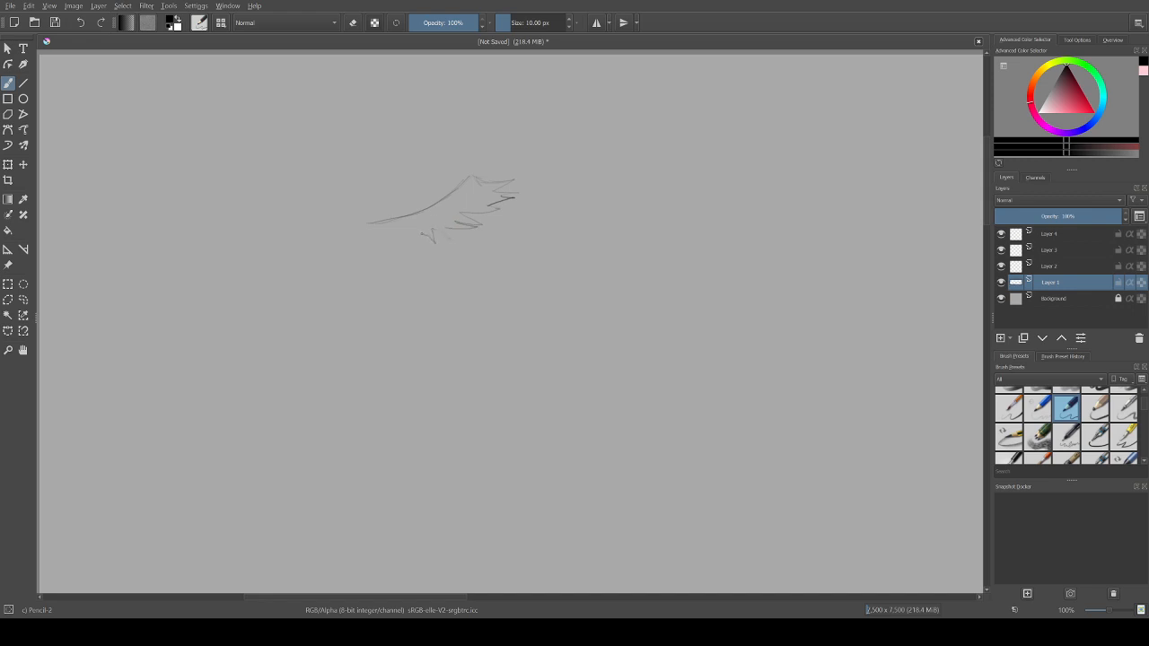
drag(409, 228, 399, 233)
mouse_move(500, 249)
mouse_down()
mouse_move(450, 282)
mouse_move(369, 299)
mouse_up()
key(ctrl+z)
key(ctrl+z)
key(ctrl+z)
key(ctrl+z)
key(ctrl+z)
key(ctrl+z)
Step: Erase the leftover curved line with the Eraser Circle brush and return to Pencil-2
key(e)
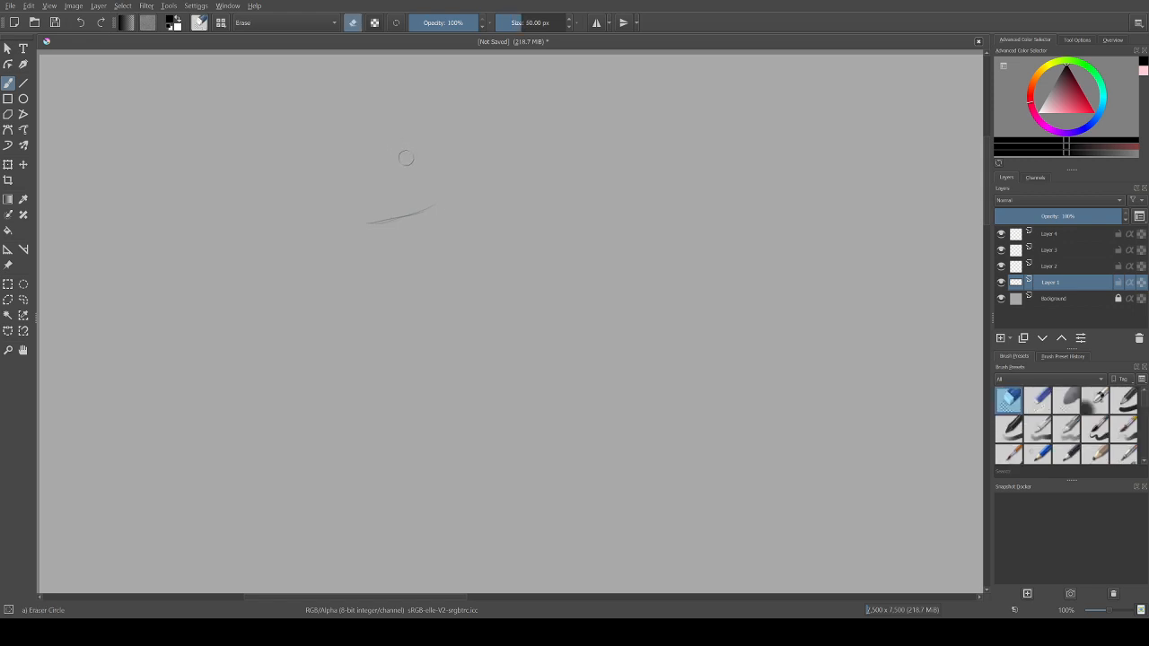
drag(432, 208, 369, 223)
key(e)
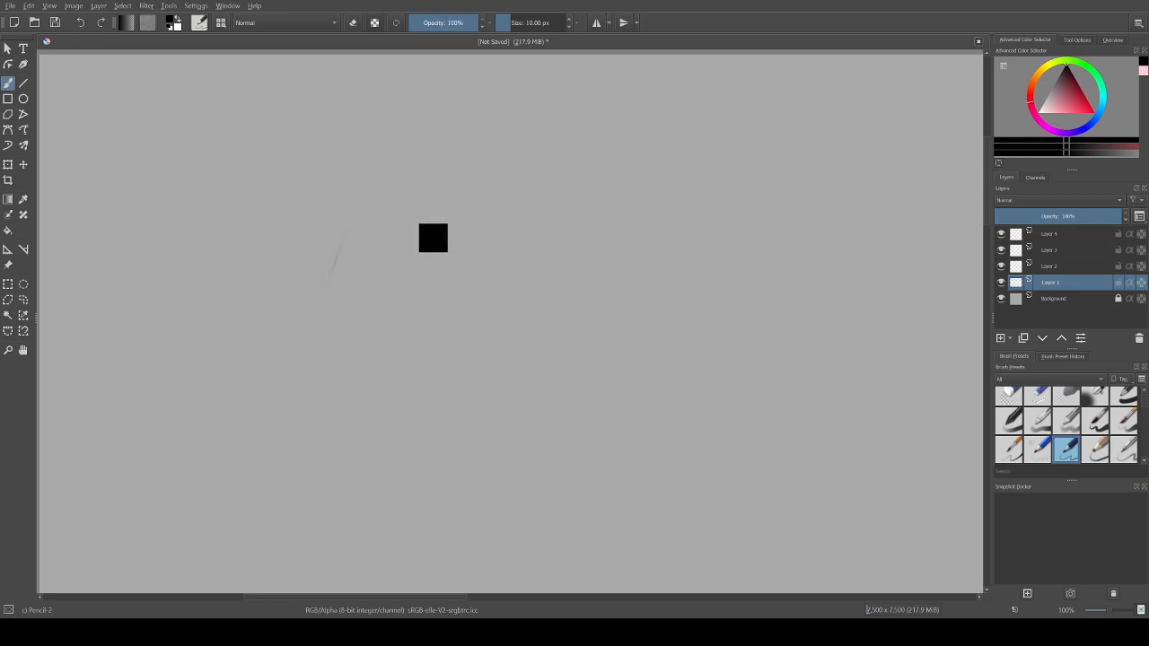
Step: Try sketching a round shape freehand with the pencil, lowering the brush opacity to 50%
key(ctrl+z)
mouse_move(319, 275)
mouse_down()
mouse_move(344, 169)
mouse_move(268, 241)
mouse_up()
key(ctrl+z)
mouse_move(513, 329)
mouse_down()
mouse_move(451, 328)
mouse_move(310, 215)
mouse_up()
key(ctrl+z)
drag(457, 22, 444, 22)
mouse_move(430, 301)
mouse_down()
mouse_move(364, 139)
mouse_move(502, 293)
mouse_move(411, 123)
mouse_up()
key(ctrl+z)
drag(416, 303, 410, 310)
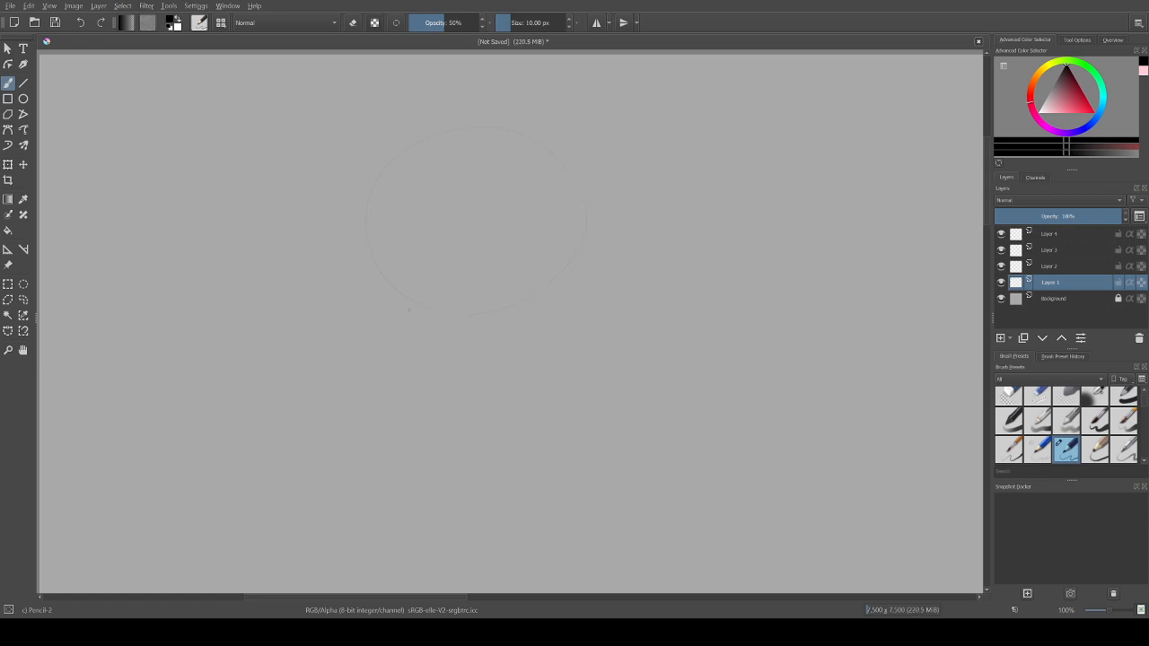
key(ctrl+z)
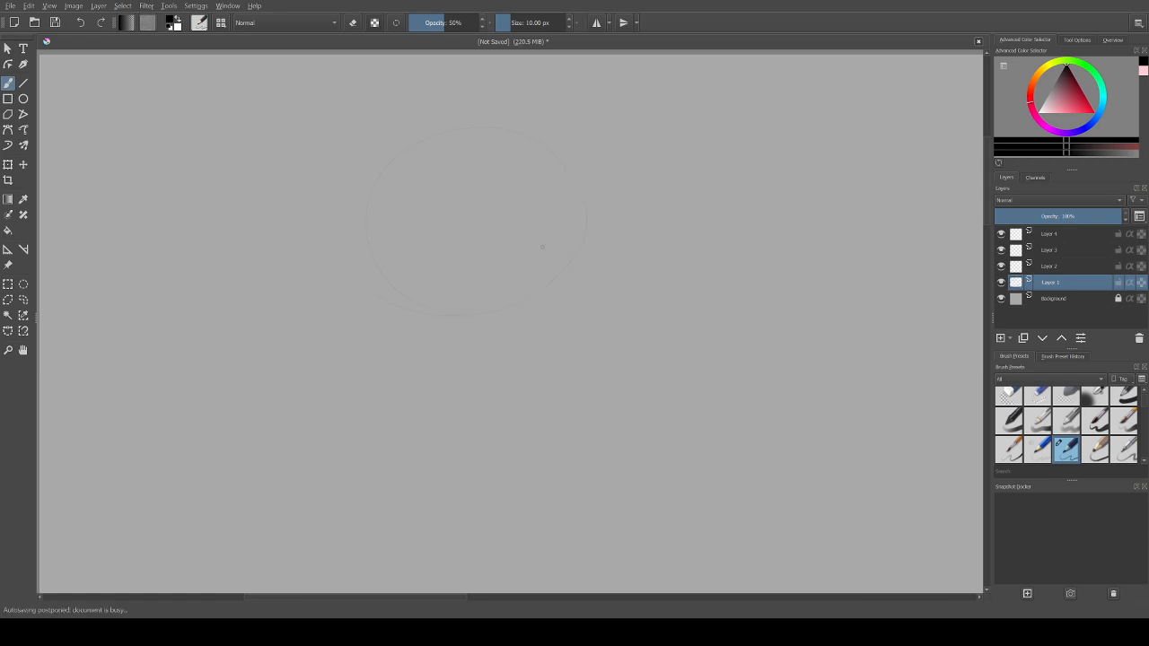
Step: Draw a faint guide circle on Layer 1 with the Ellipse tool at 11% brush opacity
mouse_move(467, 23)
mouse_down()
mouse_move(485, 22)
mouse_move(427, 22)
mouse_up()
click(23, 99)
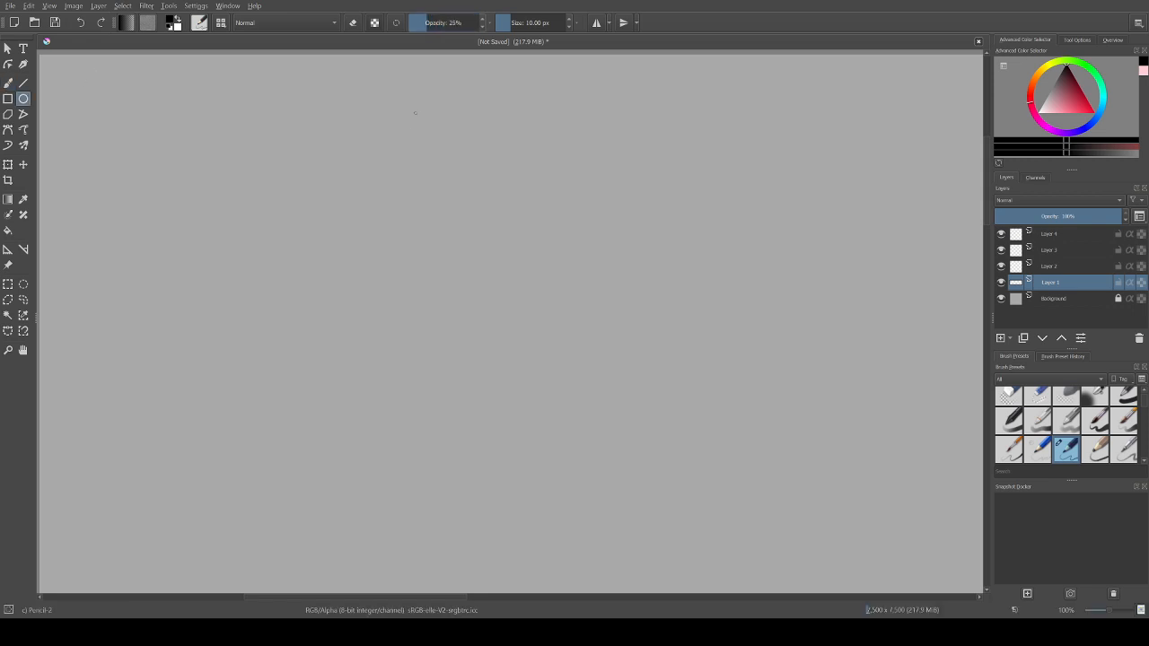
mouse_move(346, 141)
mouse_down()
mouse_move(501, 321)
mouse_move(568, 352)
mouse_move(600, 395)
mouse_up()
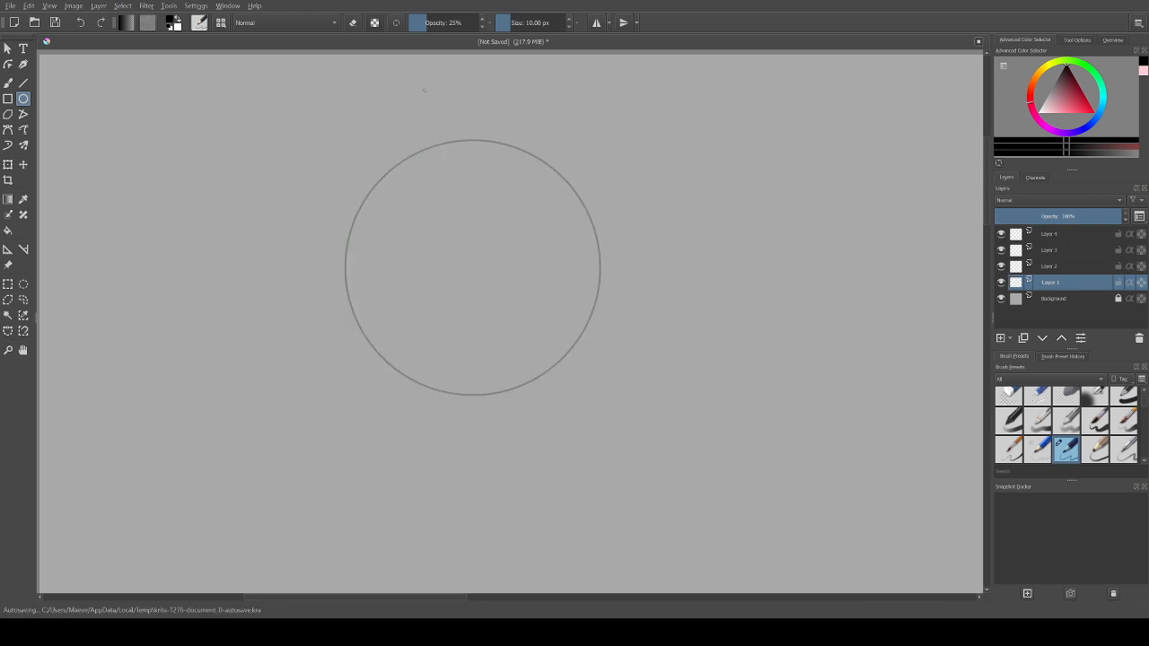
key(ctrl+z)
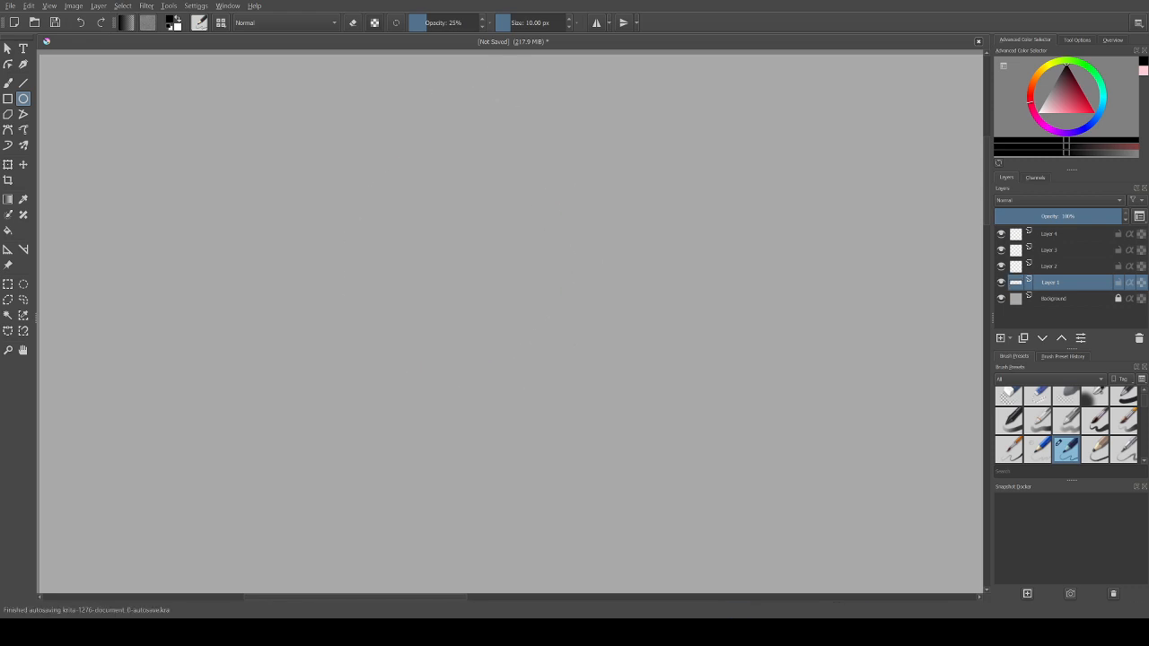
click(417, 23)
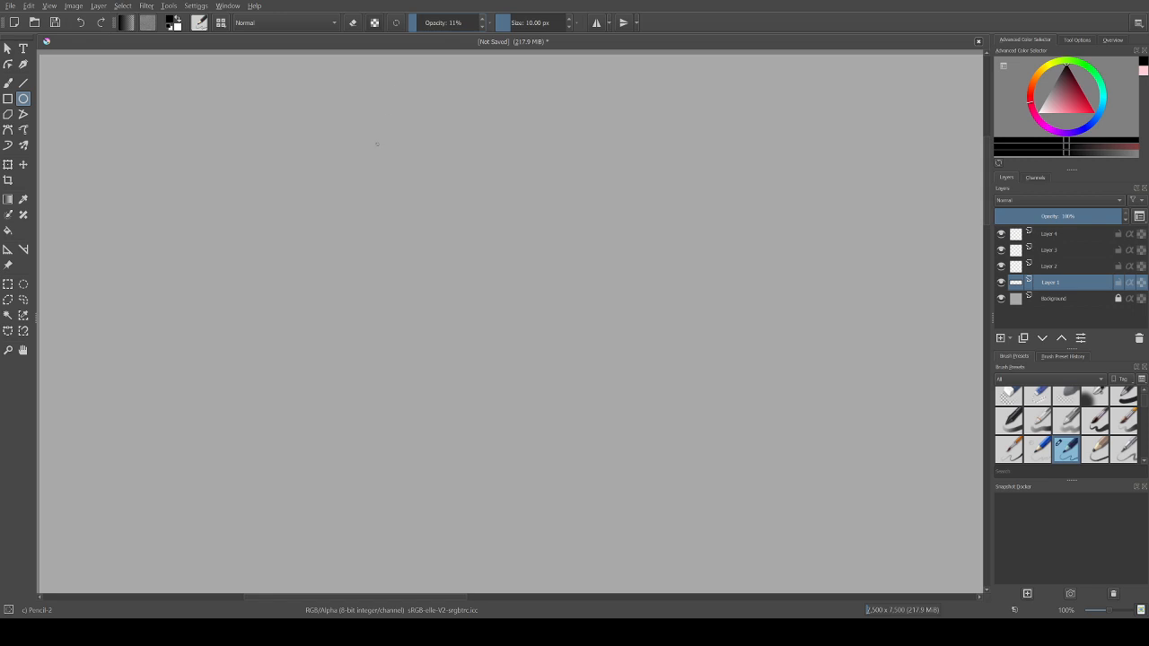
drag(376, 144, 644, 414)
key(ctrl+z)
drag(375, 162, 569, 355)
Step: Sketch the eye's lids, iris and slit pupil inside the guide circle with the freehand pencil at 52% opacity
click(8, 82)
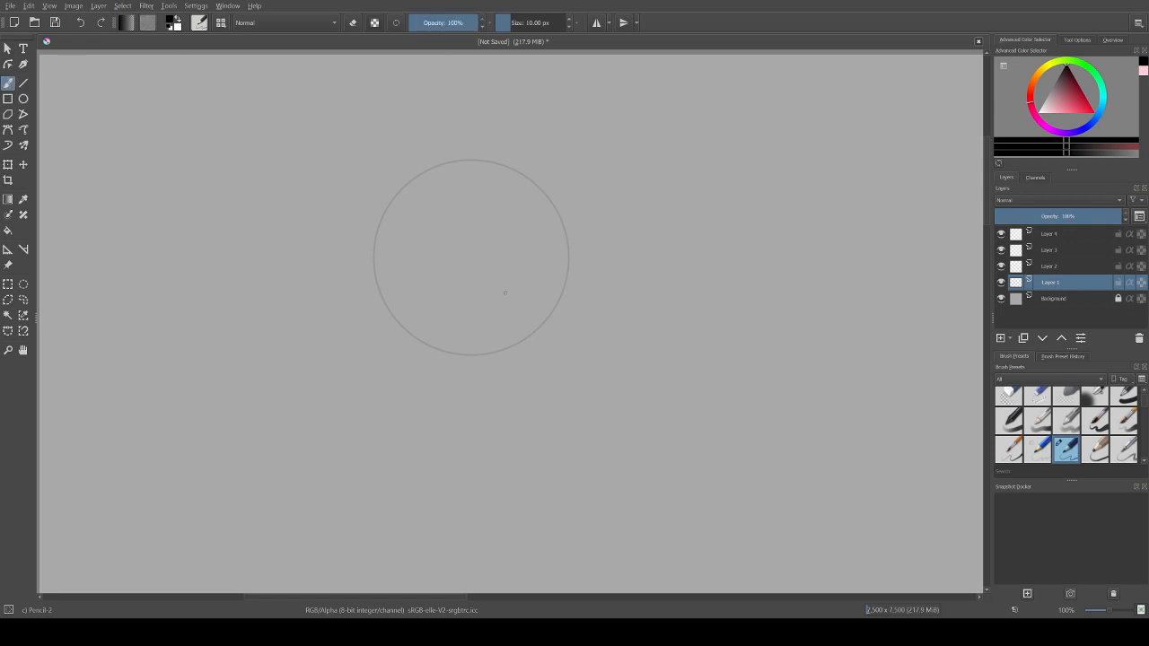
mouse_move(491, 312)
mouse_down()
mouse_move(539, 223)
mouse_move(559, 220)
mouse_up()
key(ctrl+z)
drag(439, 22, 445, 22)
key(ctrl+z)
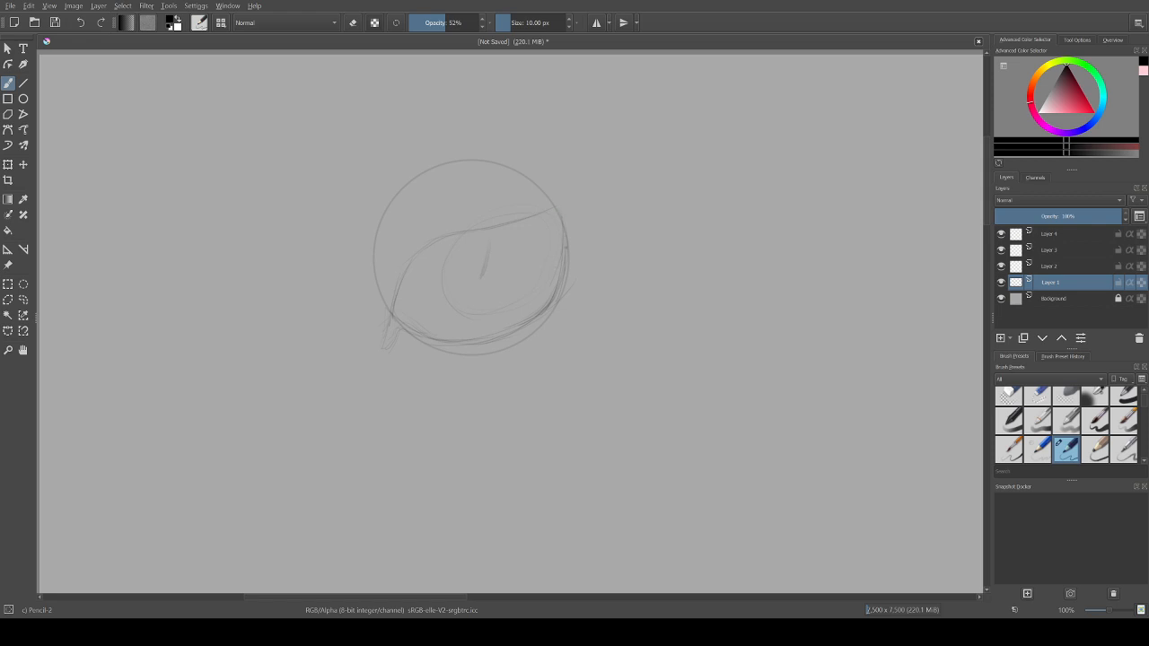
Step: Erase the stray lines along the eye's lower-right outline and return to the Pencil-2 brush
key(e)
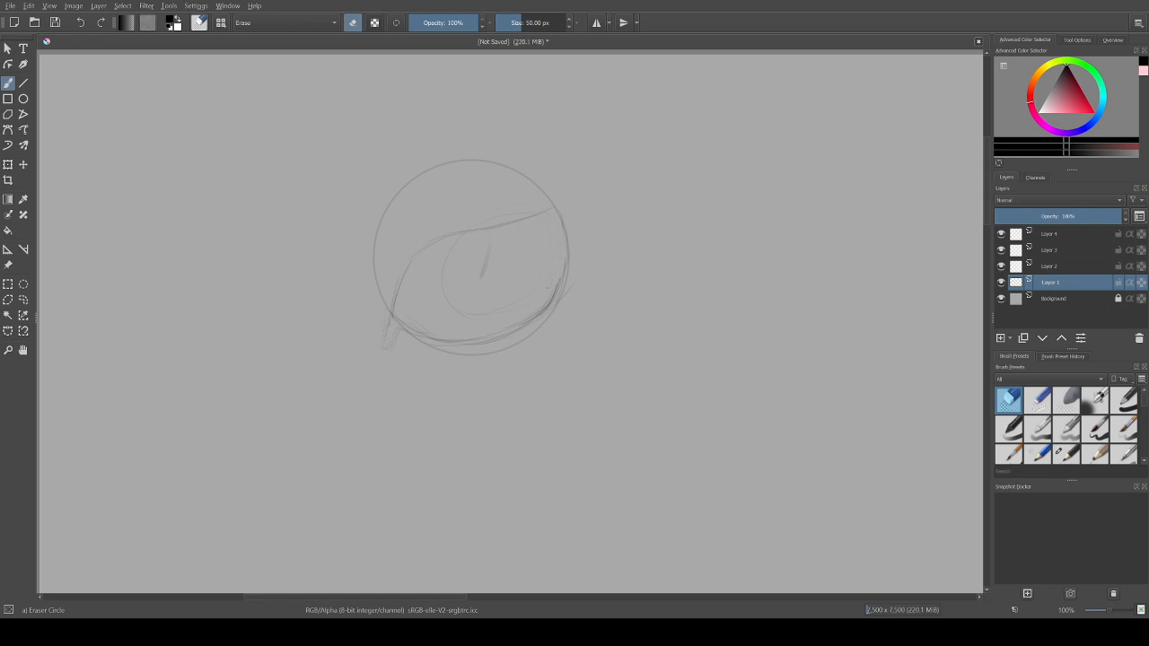
drag(564, 264, 554, 298)
key(slash)
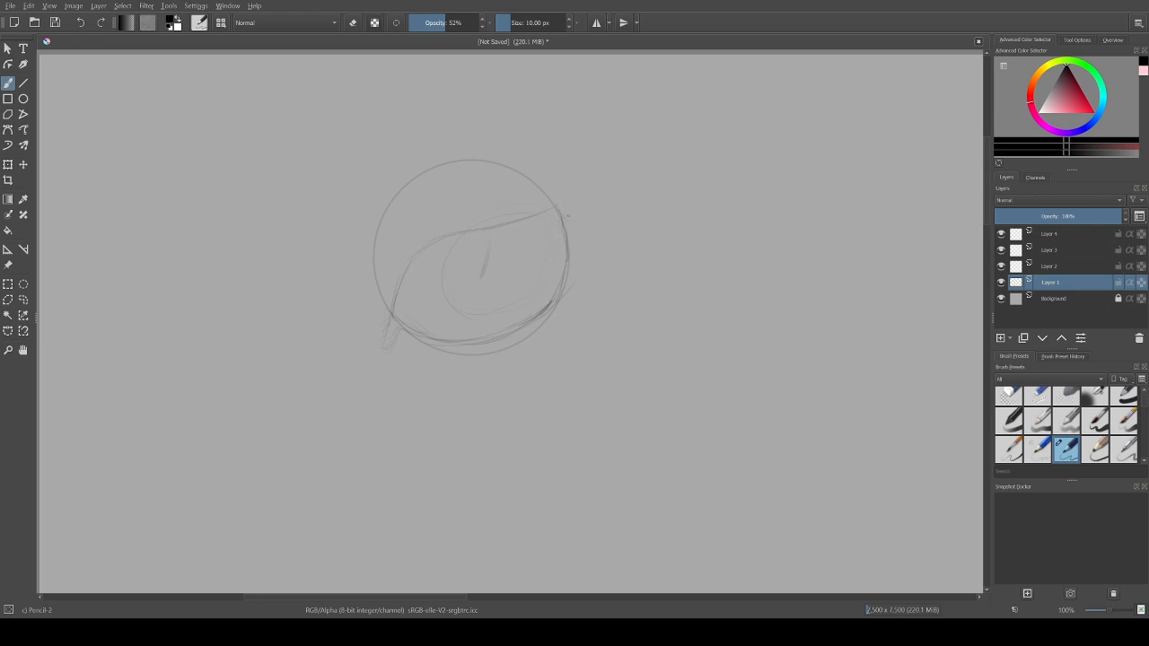
Step: Sketch a jagged, spiky edge along the upper eyelid with a long pointed tip at the right corner
mouse_move(569, 216)
mouse_down()
mouse_move(600, 213)
mouse_move(550, 232)
mouse_move(571, 240)
mouse_move(475, 250)
mouse_up()
drag(570, 242, 531, 246)
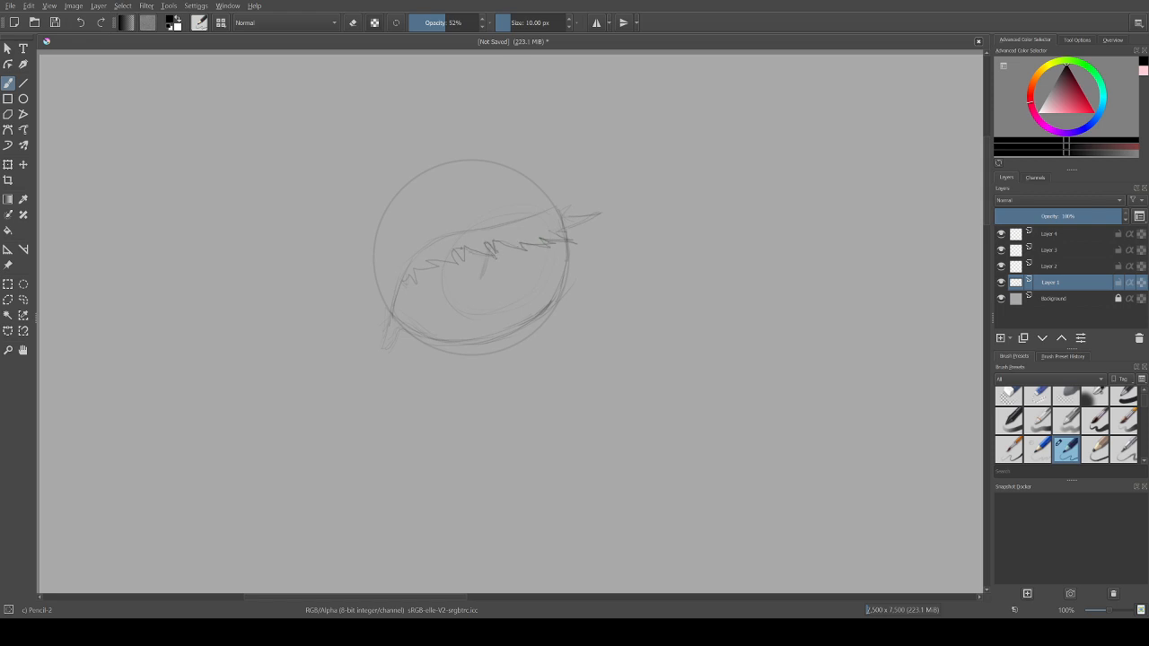
drag(444, 259, 423, 261)
Step: Darken the eye's right and lower outline and add a row of spikes around its lower edge
drag(570, 236, 569, 263)
drag(476, 340, 488, 334)
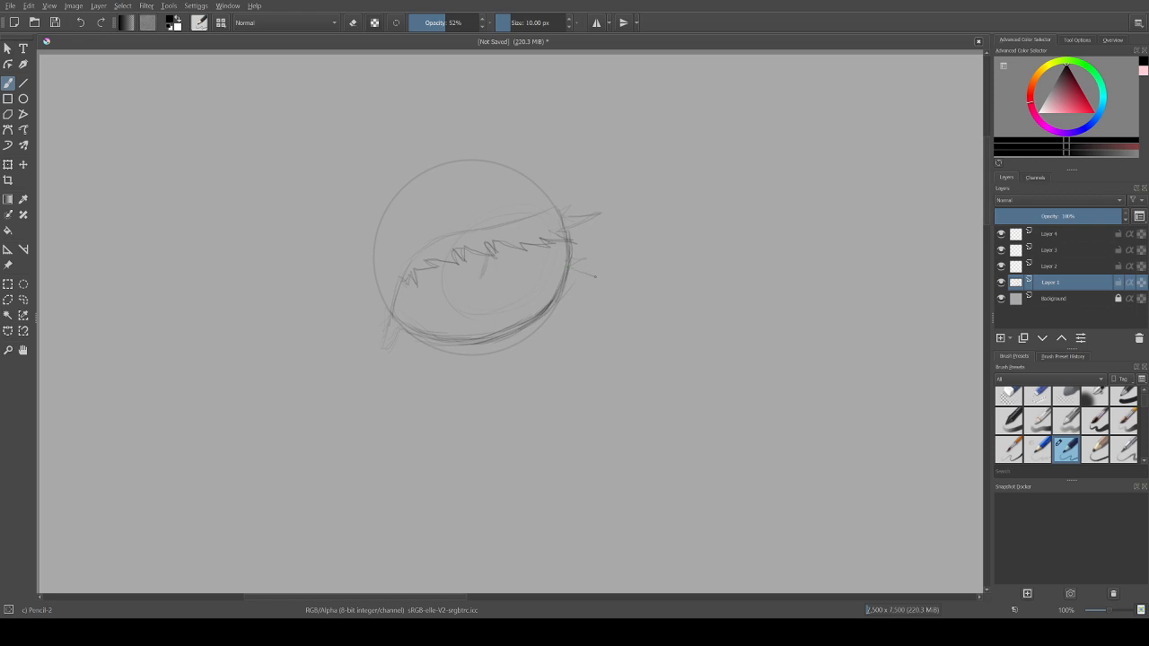
mouse_move(571, 286)
mouse_down()
mouse_move(580, 317)
mouse_move(547, 321)
mouse_move(543, 354)
mouse_move(514, 343)
mouse_move(491, 352)
mouse_move(493, 366)
mouse_move(451, 355)
mouse_up()
Step: Sketch the curved brow ridge above the eye along the top of the guide circle, with a pointed tip at upper left
drag(477, 181, 532, 171)
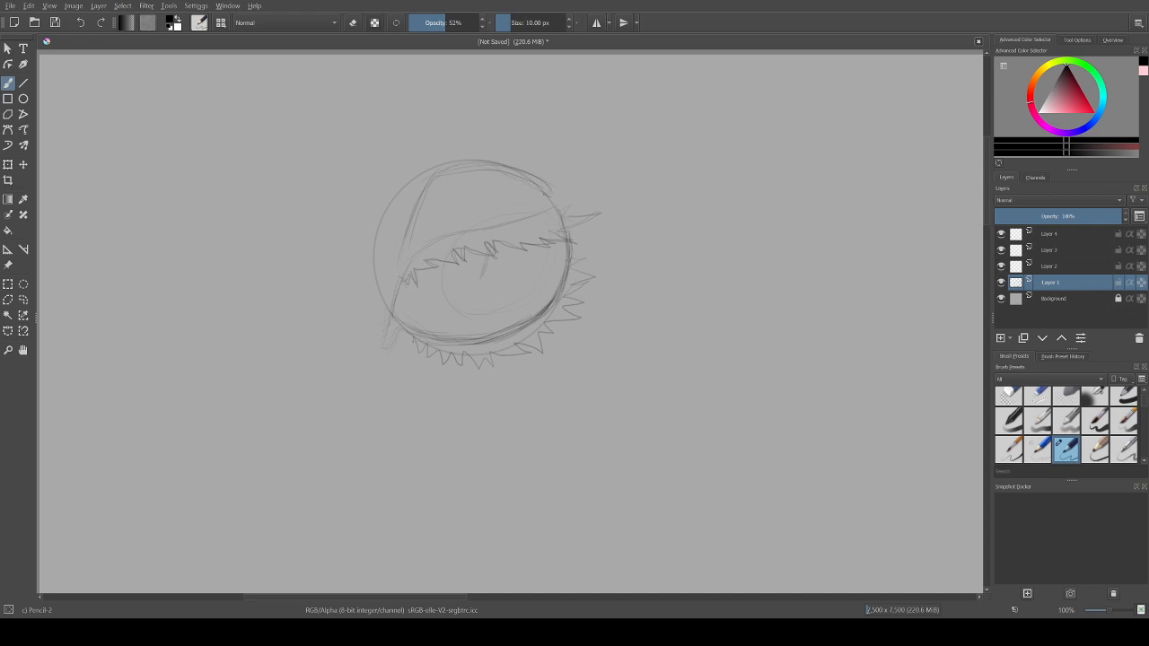
drag(508, 176, 541, 190)
drag(406, 190, 431, 178)
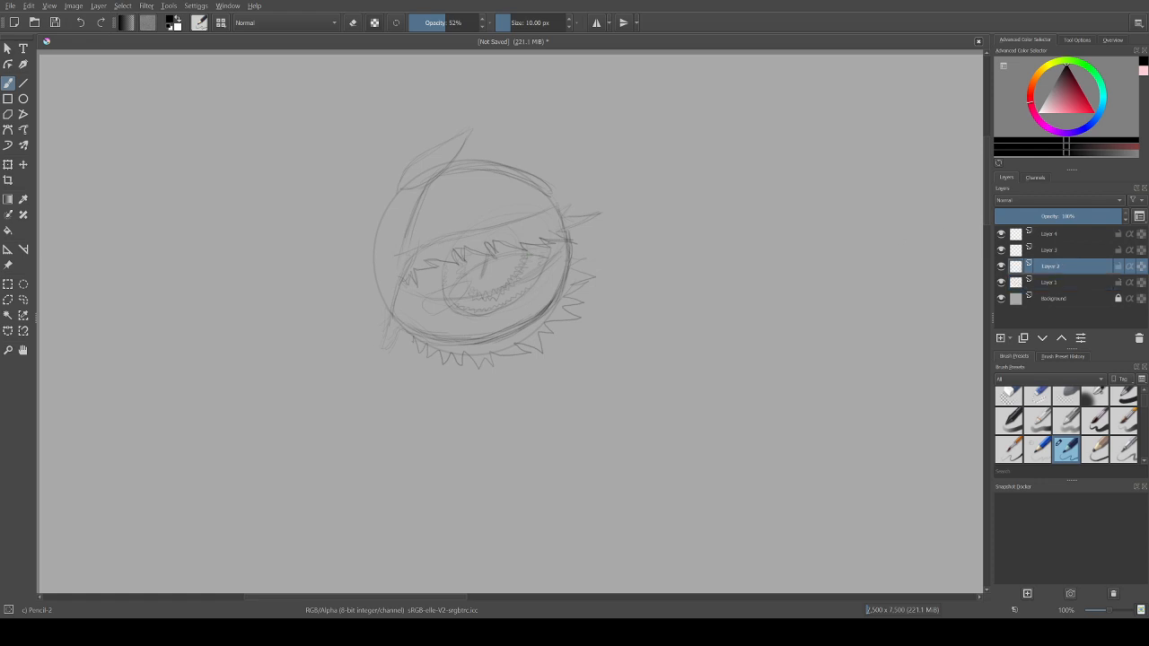
Step: Rename the layer holding the eye drawing as Sketch and switch the painting colour to white
double_click(1050, 282)
text(Sketch)
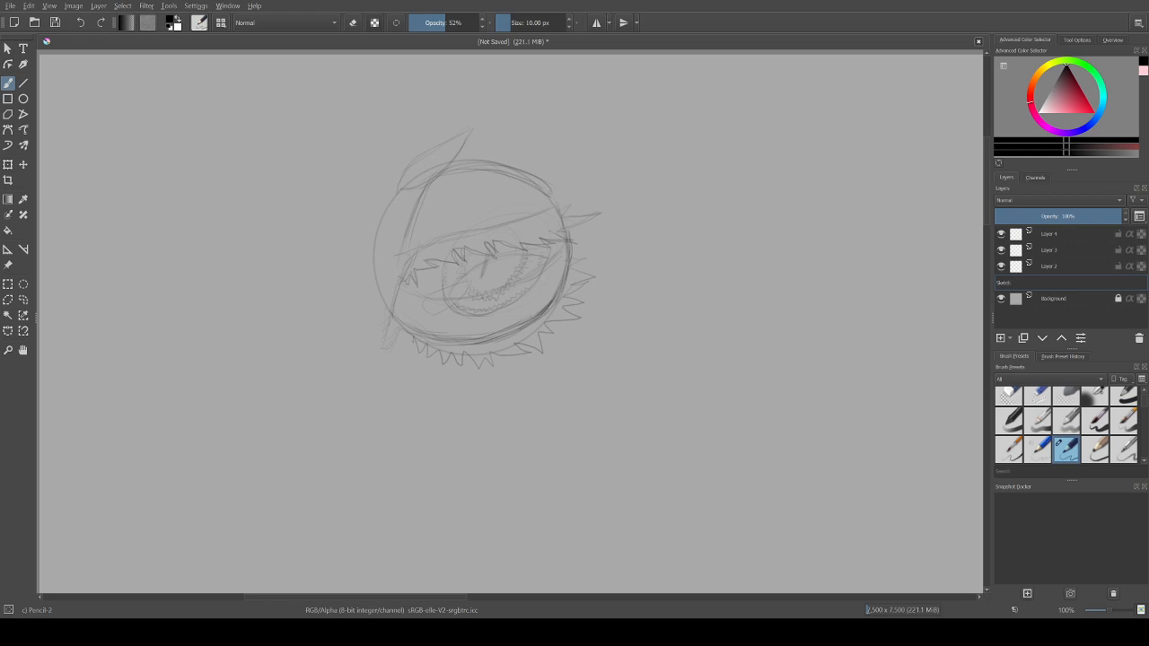
key(Return)
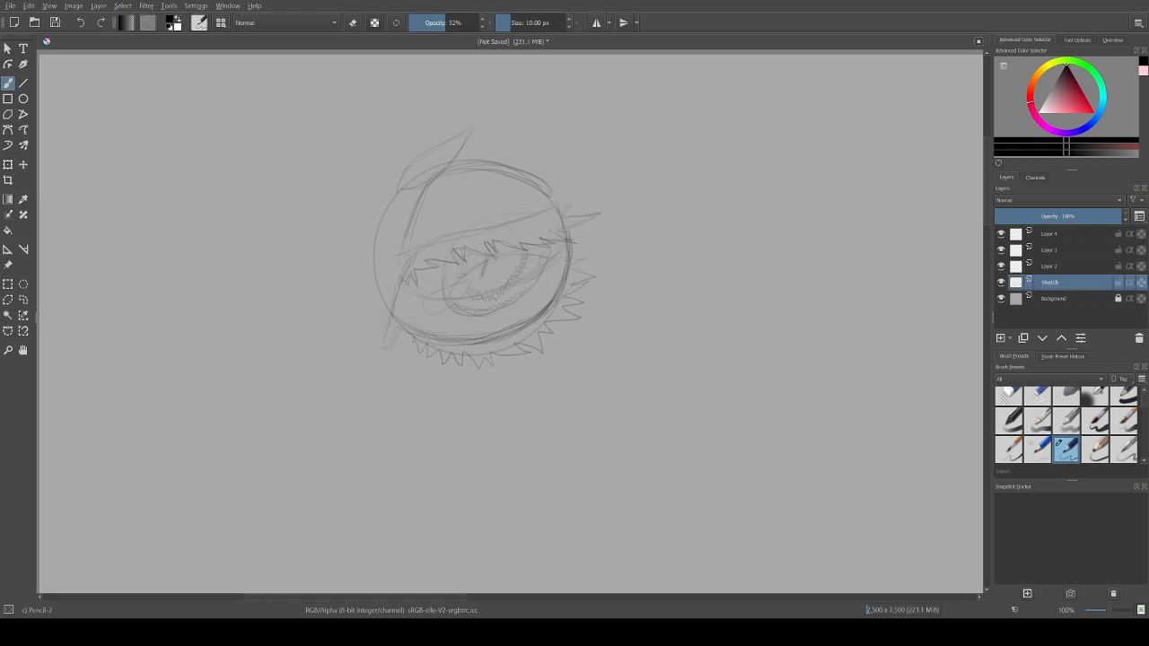
key(x)
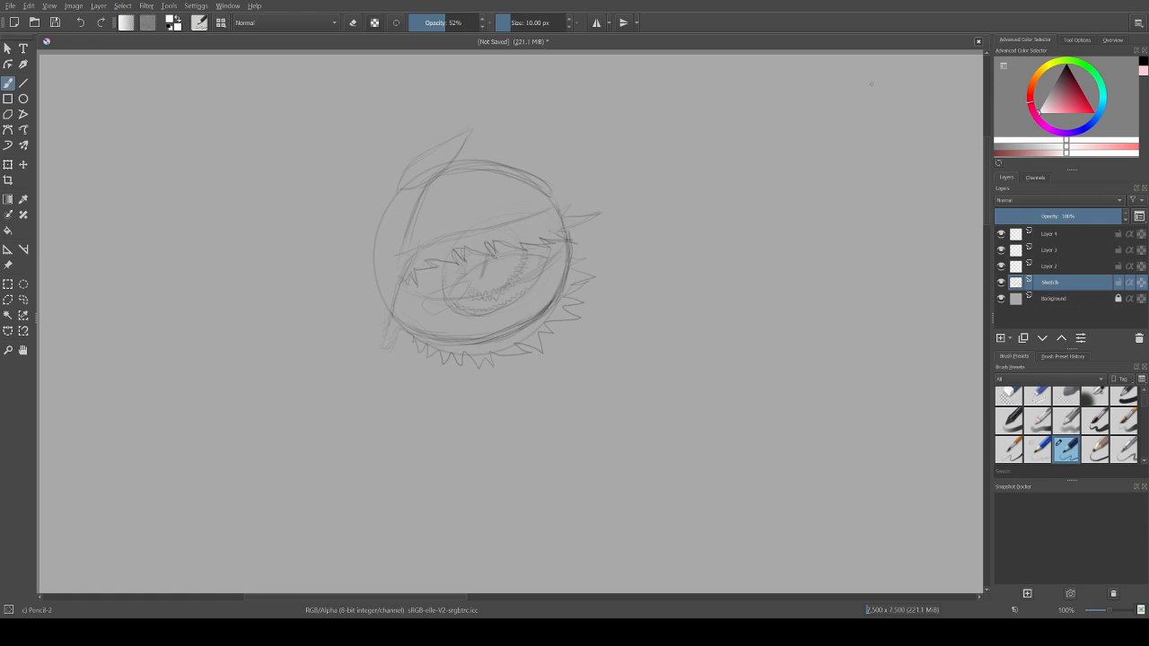
Step: Try painting the jagged upper eyelid white with a 23.03 px brush and undo the strokes
drag(510, 23, 515, 22)
mouse_move(413, 266)
mouse_down()
mouse_move(425, 266)
mouse_move(406, 273)
mouse_up()
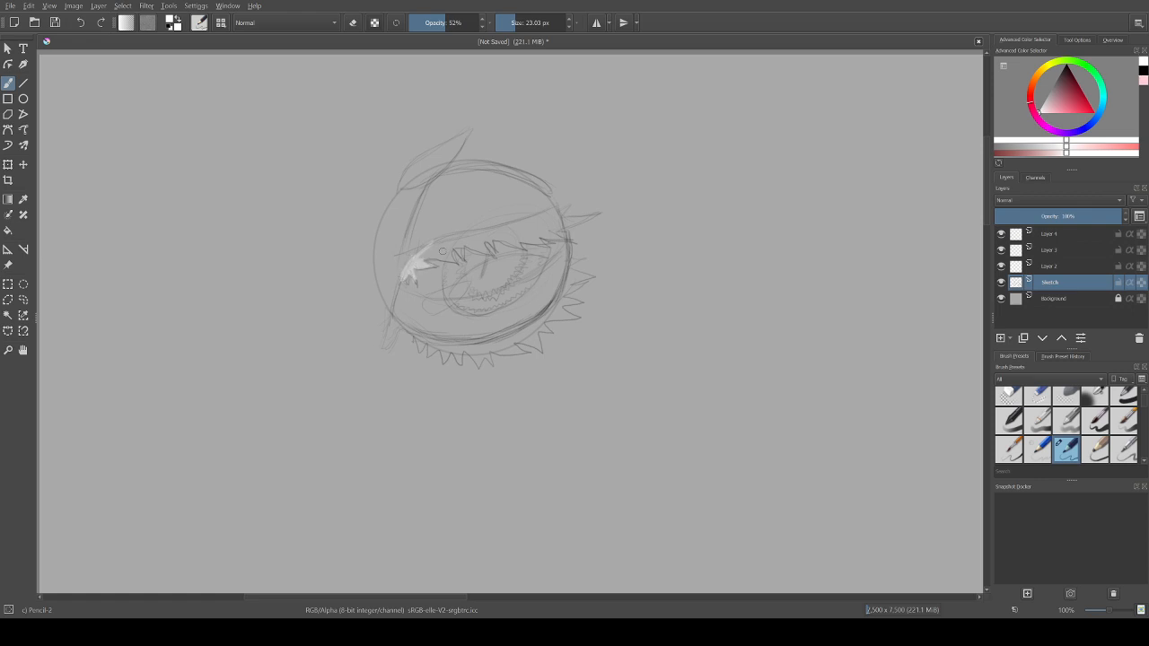
key(ctrl+z)
mouse_move(435, 247)
mouse_down()
mouse_move(495, 237)
mouse_move(475, 238)
mouse_move(530, 220)
mouse_move(471, 235)
mouse_move(555, 208)
mouse_move(565, 207)
mouse_move(553, 218)
mouse_move(596, 216)
mouse_move(535, 237)
mouse_move(544, 240)
mouse_move(461, 255)
mouse_move(453, 244)
mouse_move(448, 260)
mouse_move(421, 257)
mouse_move(429, 266)
mouse_move(407, 271)
mouse_move(458, 240)
mouse_up()
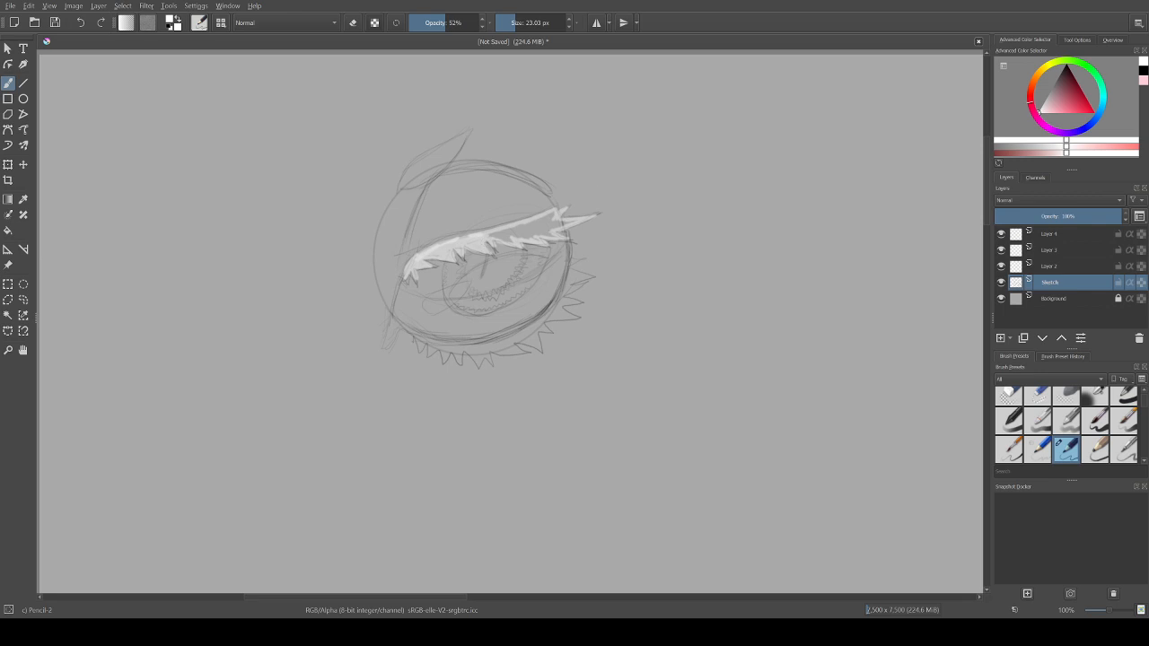
key(ctrl+z)
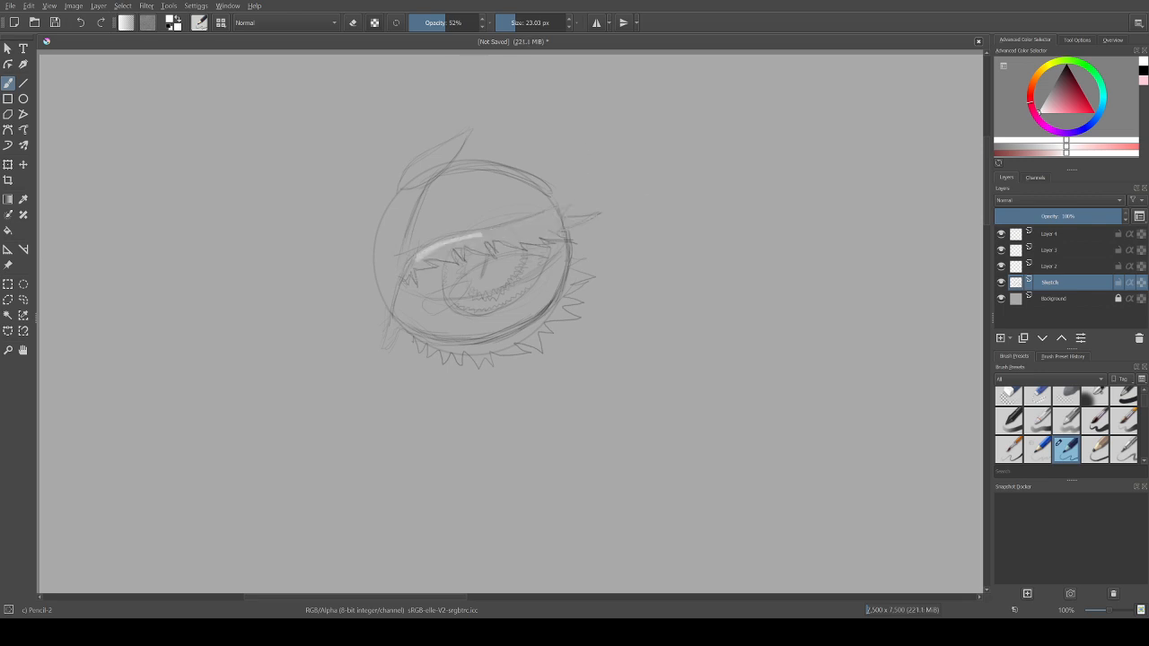
Step: Set the brush opacity to 100%, try outlining the upper eyelid in white again, and undo the strokes
click(476, 22)
key(ctrl+z)
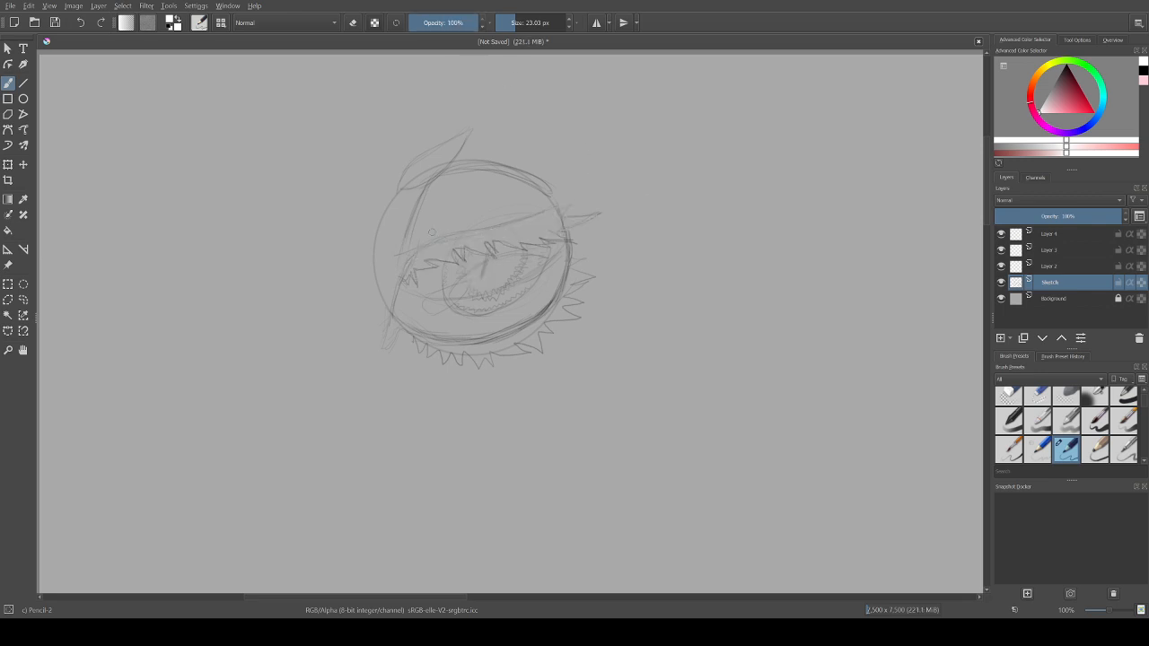
mouse_move(412, 262)
mouse_down()
mouse_move(569, 208)
mouse_move(555, 220)
mouse_up()
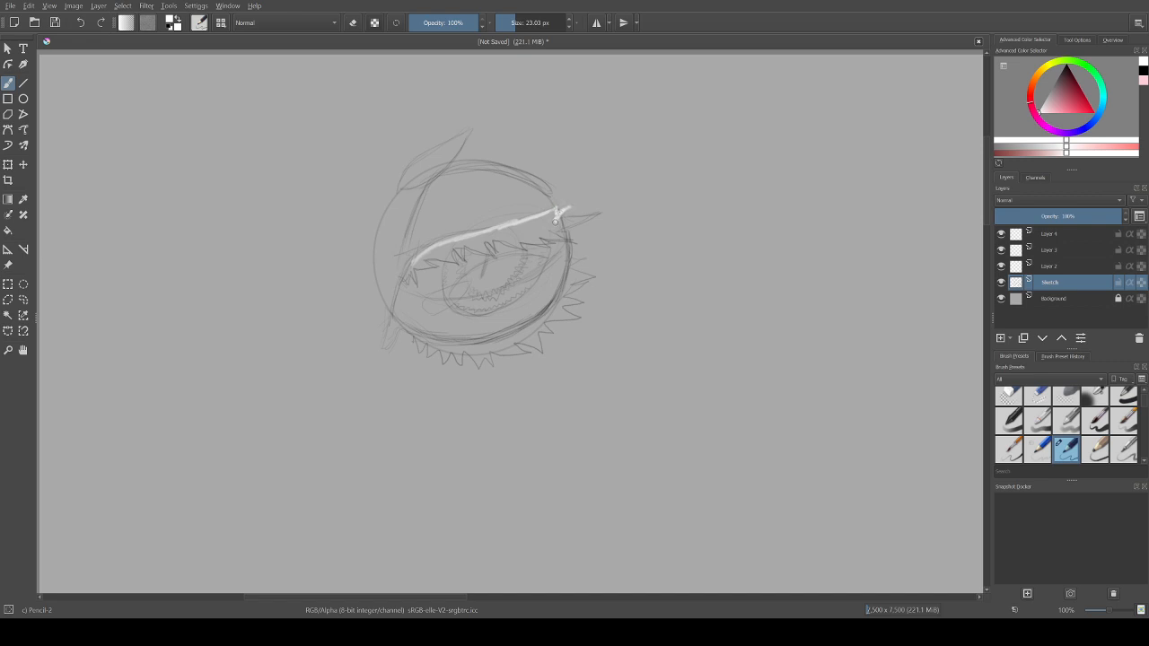
mouse_move(555, 221)
mouse_down()
mouse_move(579, 219)
mouse_move(567, 209)
mouse_move(560, 222)
mouse_move(596, 213)
mouse_move(553, 234)
mouse_move(566, 238)
mouse_move(504, 243)
mouse_up()
key(ctrl+z)
key(ctrl+z)
key(ctrl+z)
key(ctrl+z)
key(ctrl+z)
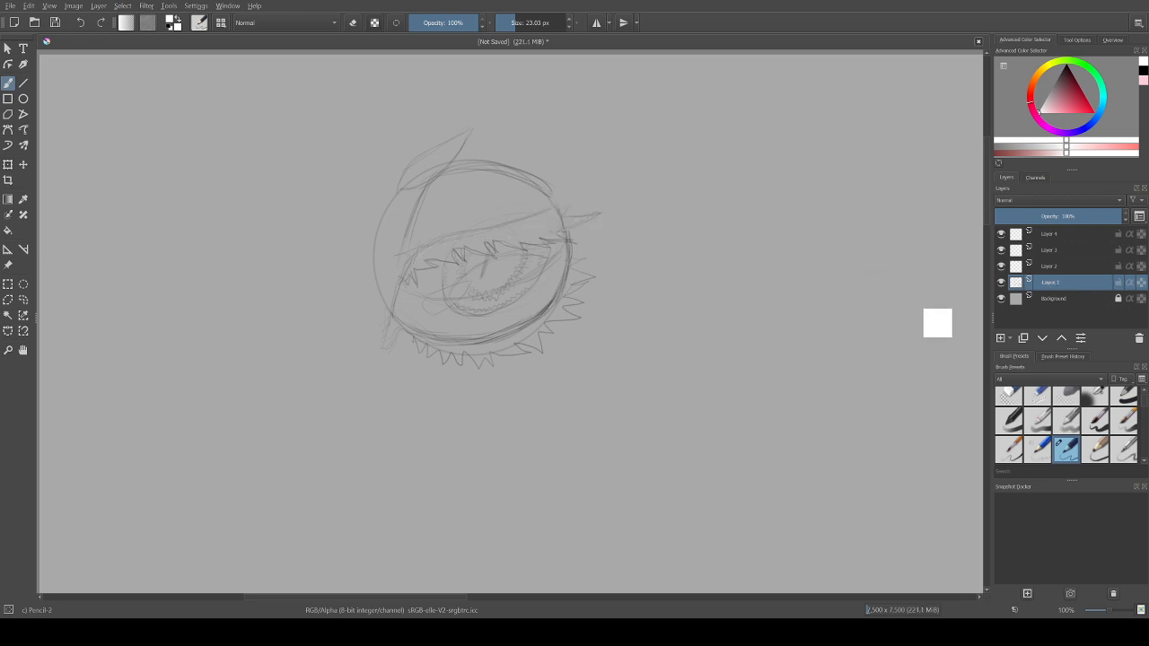
key(ctrl+shift+z)
key(ctrl+z)
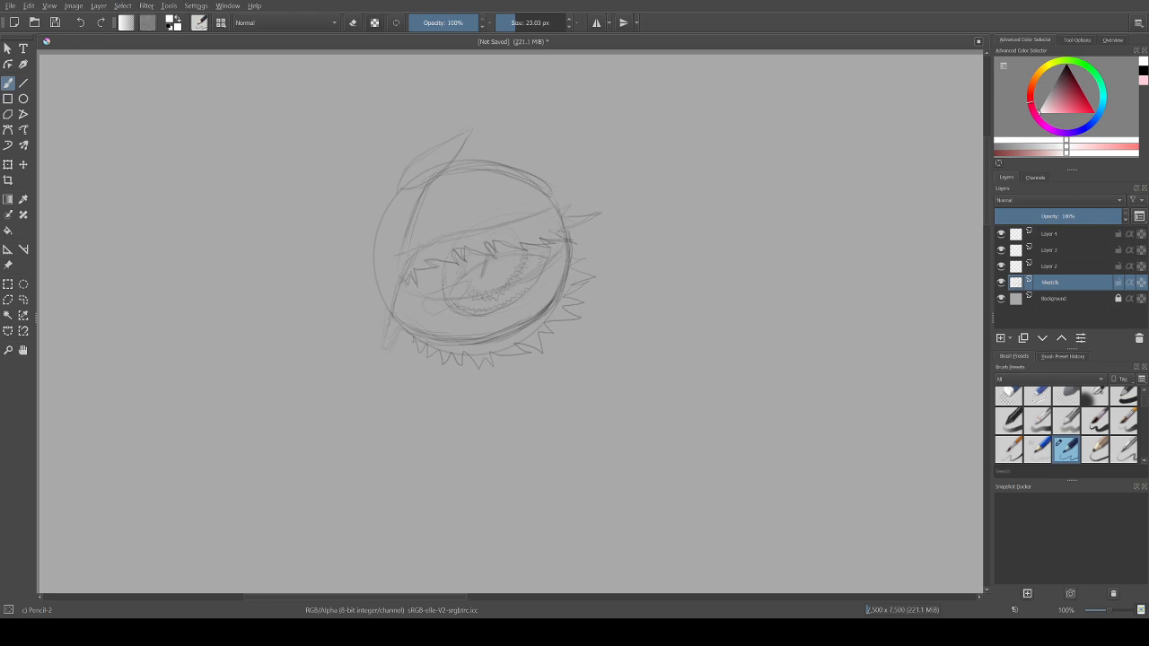
Step: Test the Airbrush Soft and Basic-2 Opacity brushes with white strokes on and beside the eye, undoing each one
click(1096, 396)
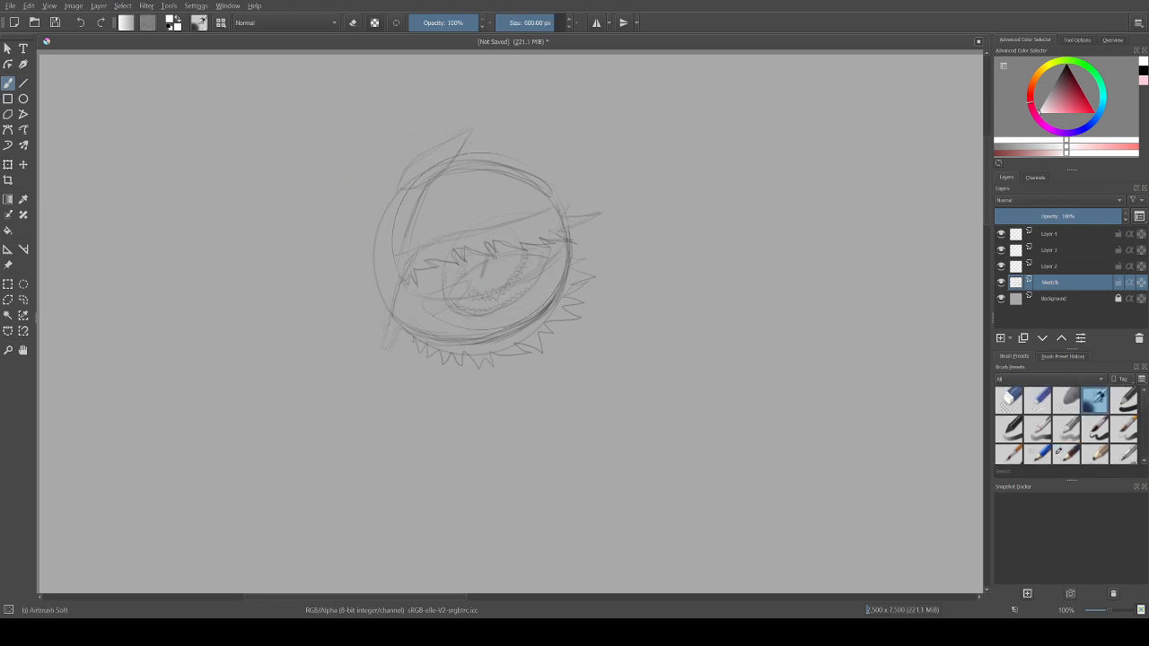
drag(480, 237, 474, 231)
key(ctrl+z)
click(1009, 429)
mouse_move(629, 235)
mouse_down()
mouse_move(693, 241)
mouse_move(675, 280)
mouse_up()
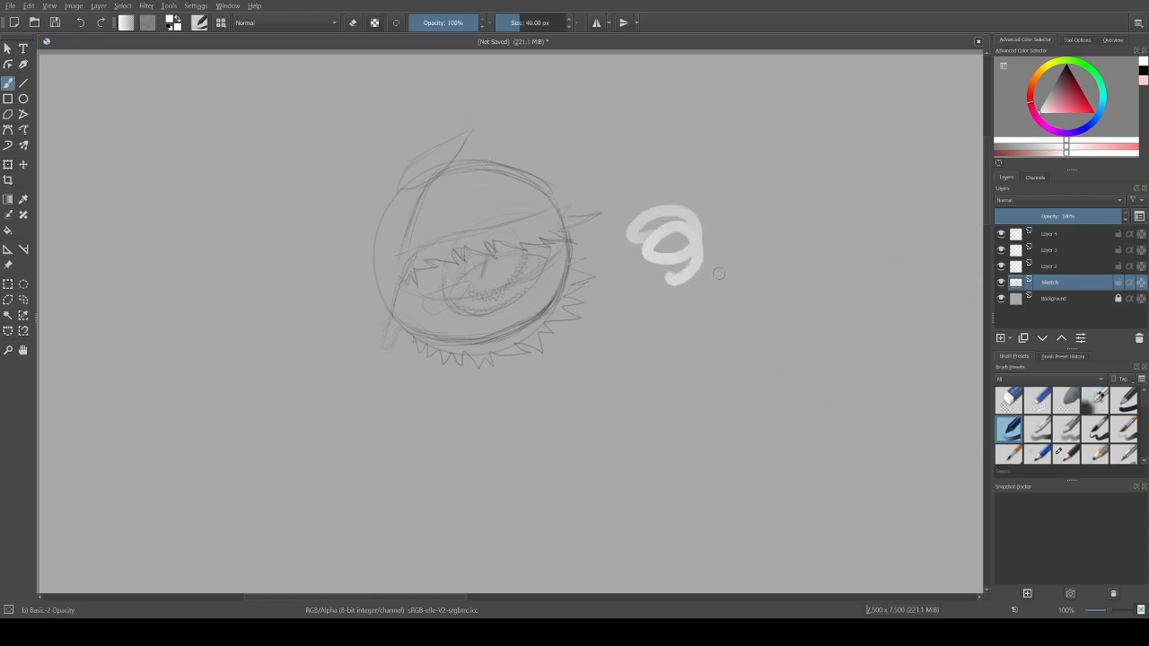
key(ctrl+z)
mouse_move(545, 227)
mouse_down()
mouse_move(553, 214)
mouse_move(531, 225)
mouse_up()
key(ctrl+z)
Step: Try white strokes along the upper eyelid with Basic-2 Opacity at 19.09 px and 5.13 px, undoing them
drag(508, 23, 514, 23)
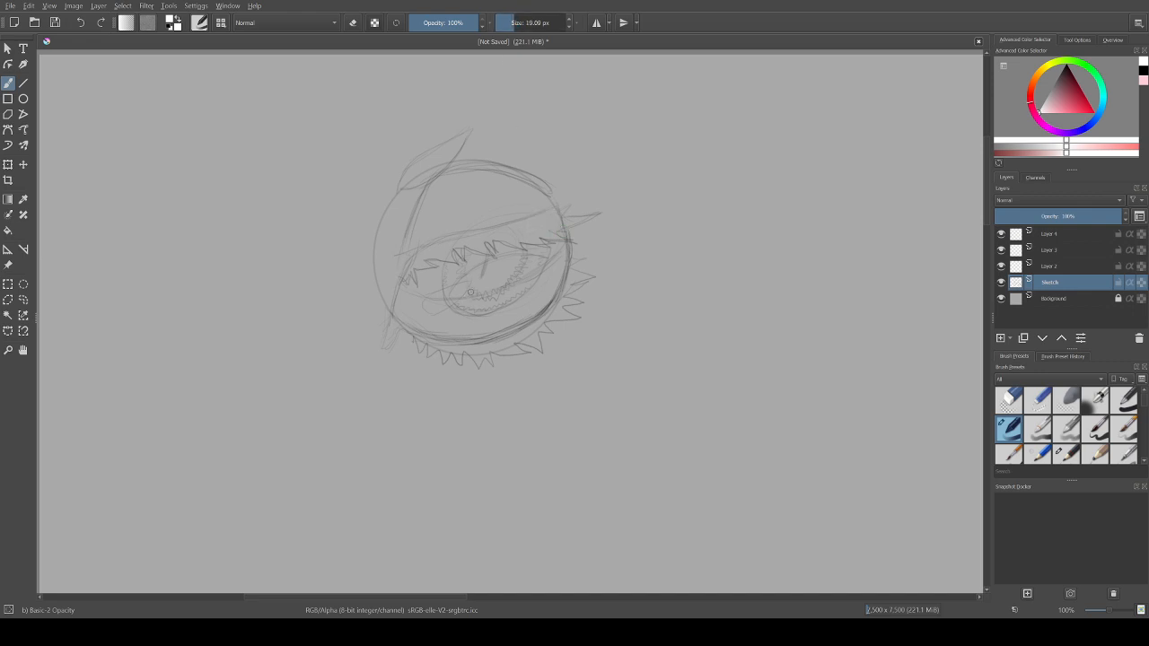
drag(499, 234, 530, 223)
key(ctrl+z)
drag(519, 22, 507, 22)
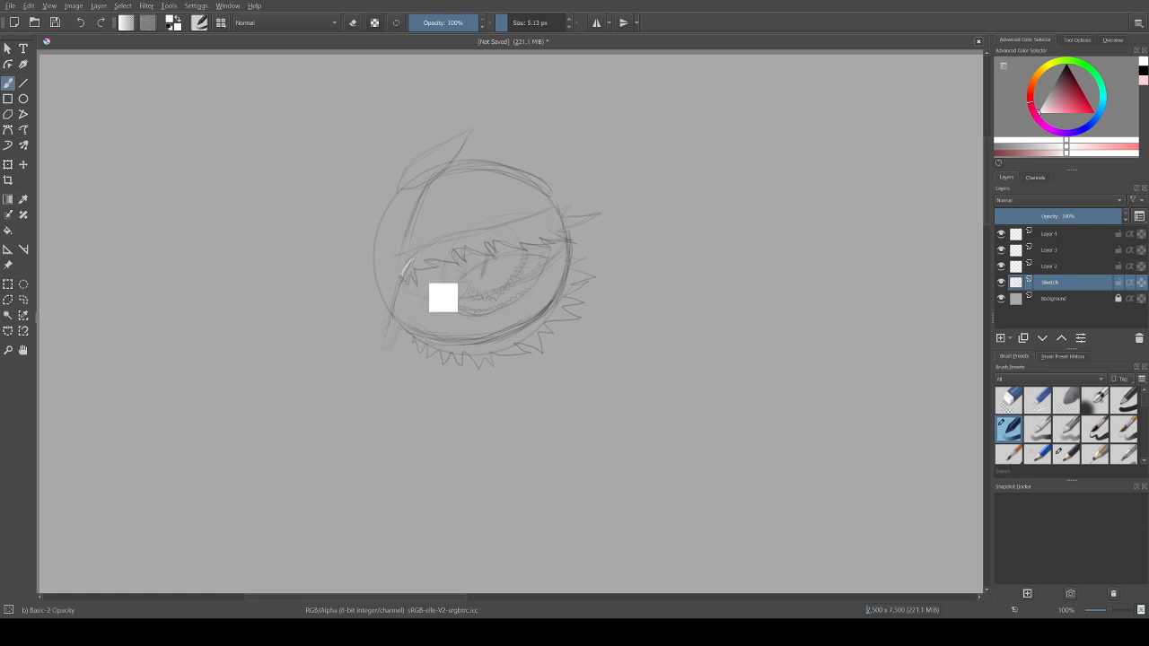
key(ctrl+z)
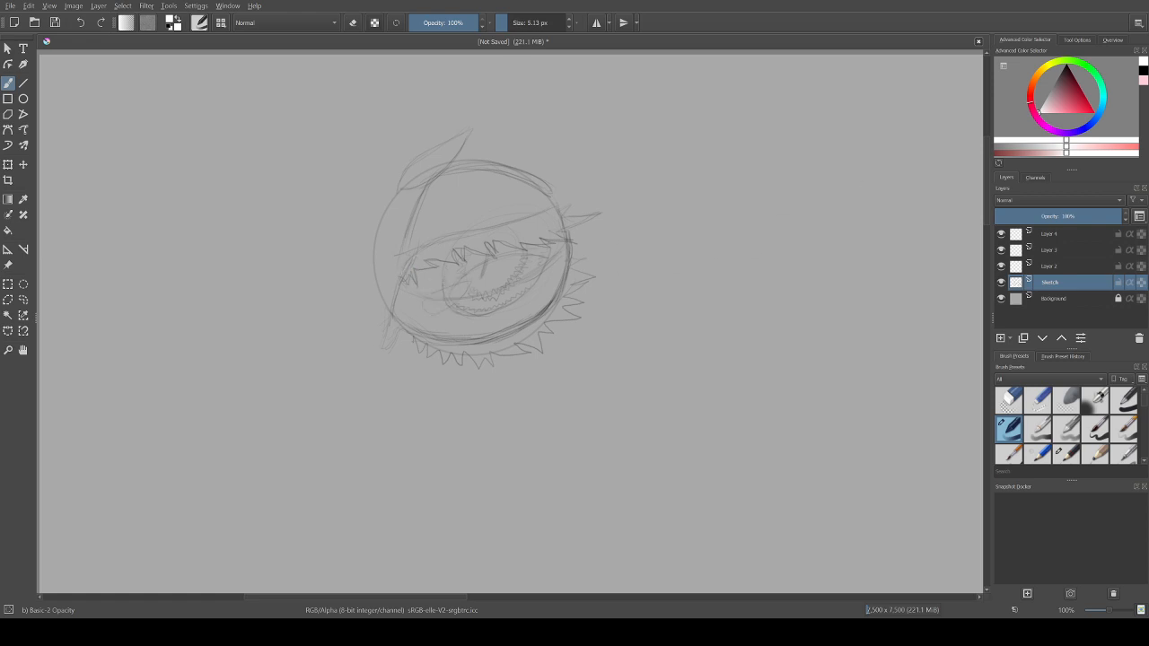
Step: Set brush smoothing to Stabilizer and trace the whole jagged outline of the upper eyelid in white
click(1077, 40)
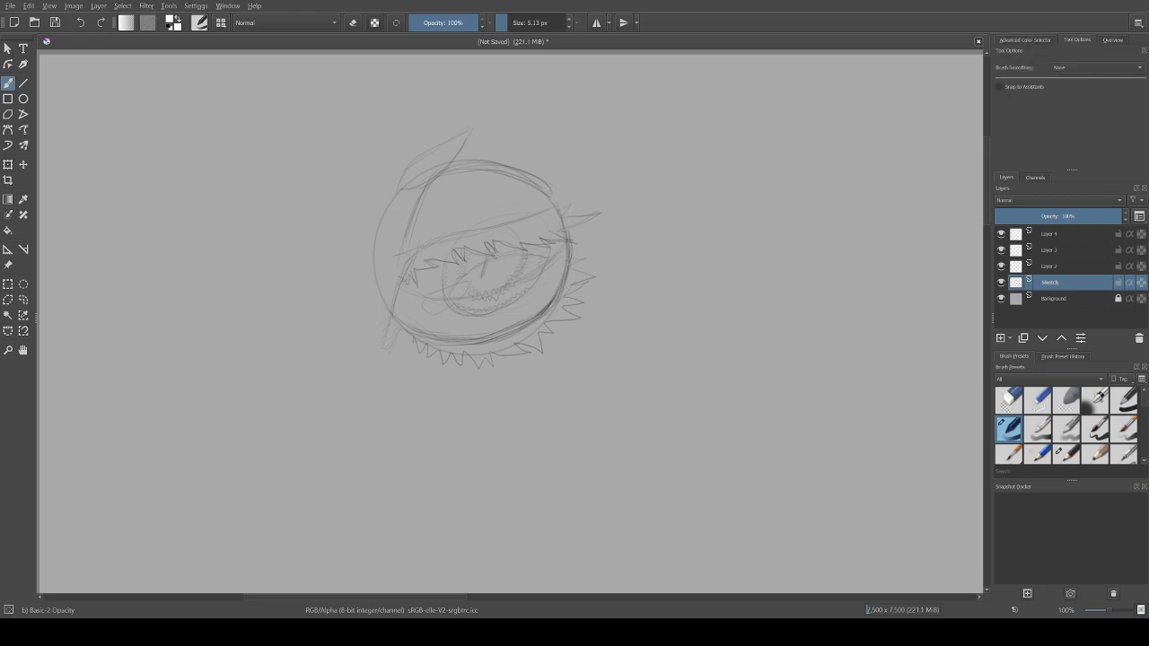
click(1078, 98)
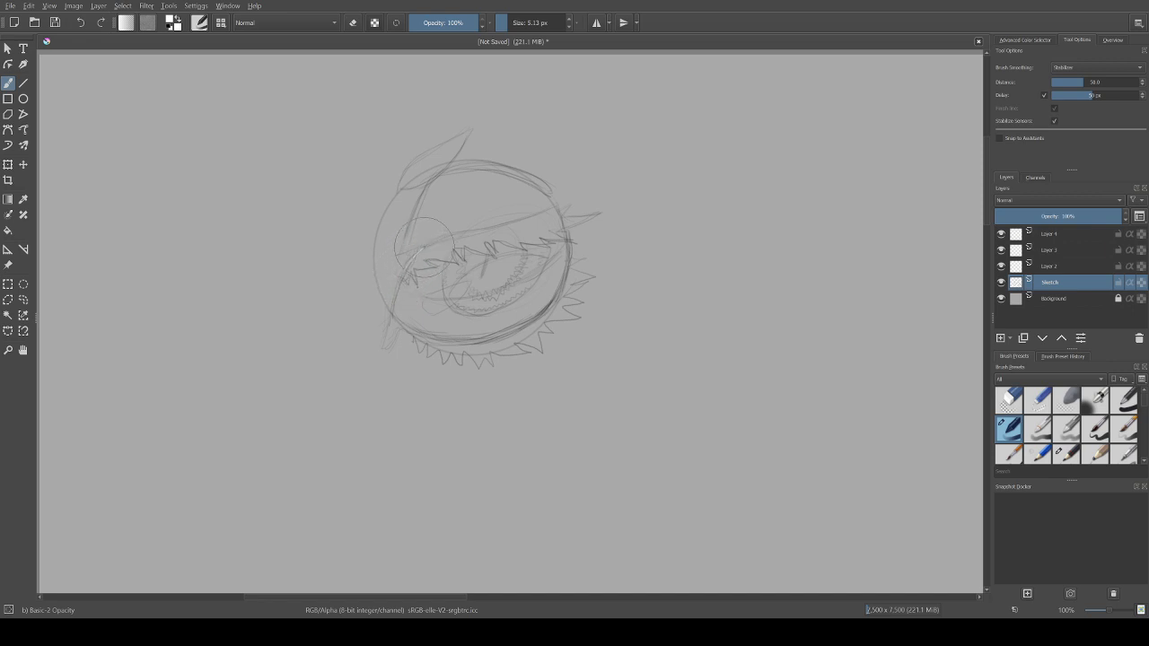
mouse_move(448, 229)
mouse_down()
mouse_move(557, 203)
mouse_move(571, 206)
mouse_move(564, 217)
mouse_move(594, 217)
mouse_move(558, 235)
mouse_move(567, 240)
mouse_move(542, 236)
mouse_up()
mouse_move(541, 236)
mouse_down()
mouse_move(545, 248)
mouse_move(521, 239)
mouse_move(517, 257)
mouse_move(514, 239)
mouse_move(499, 232)
mouse_move(492, 250)
mouse_move(484, 233)
mouse_move(493, 258)
mouse_move(455, 259)
mouse_move(467, 268)
mouse_move(456, 253)
mouse_move(444, 267)
mouse_move(422, 244)
mouse_move(440, 284)
mouse_move(421, 271)
mouse_up()
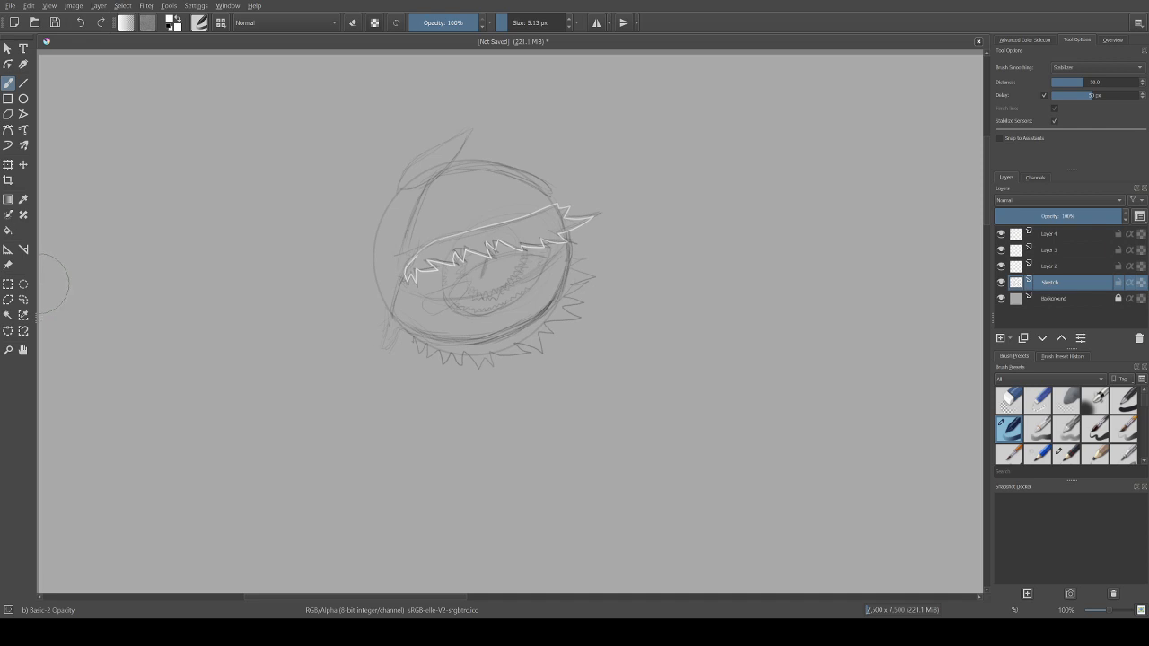
Step: Set Contiguous Area Selection to sample only the current layer and try selecting the inside of the eyelid outline
click(8, 315)
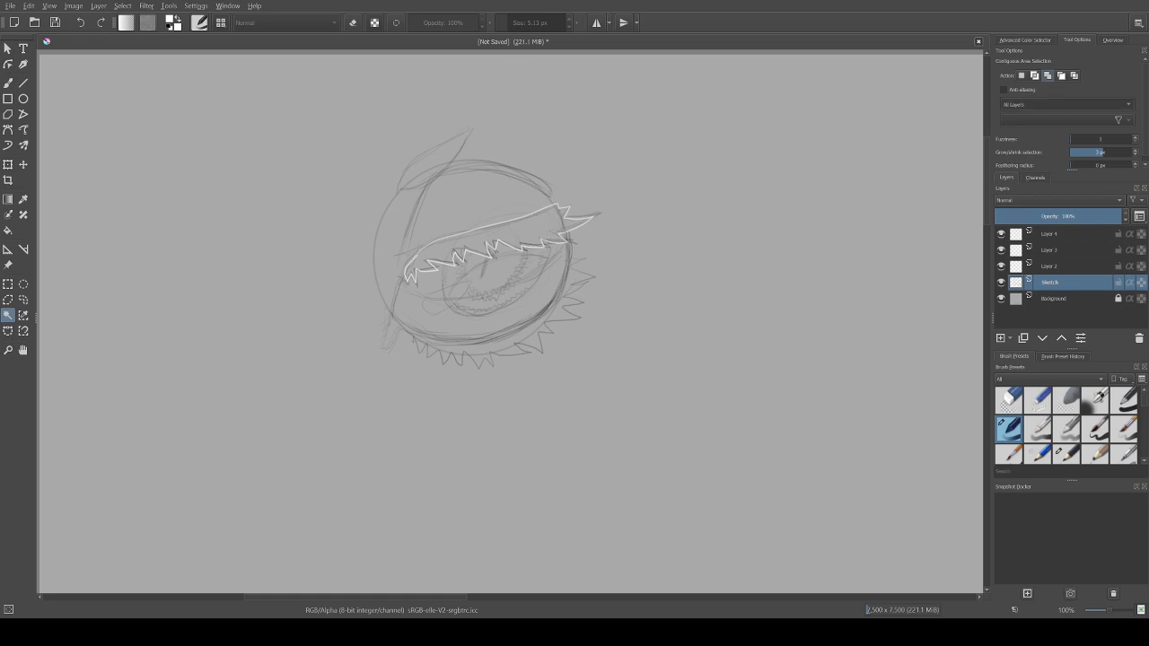
click(1042, 94)
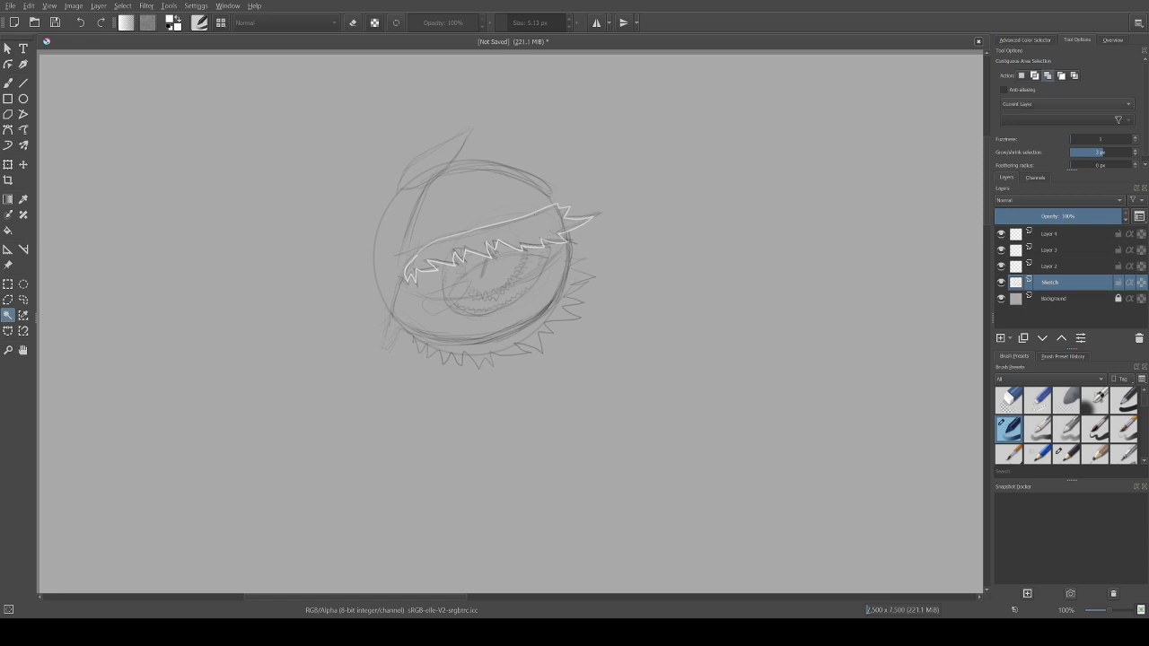
click(532, 230)
Step: Undo the recent changes back through the white eyelid outline and the layer rename
key(ctrl+z)
key(ctrl+z)
key(ctrl+z)
key(ctrl+z)
key(ctrl+z)
key(ctrl+z)
key(ctrl+z)
key(ctrl+z)
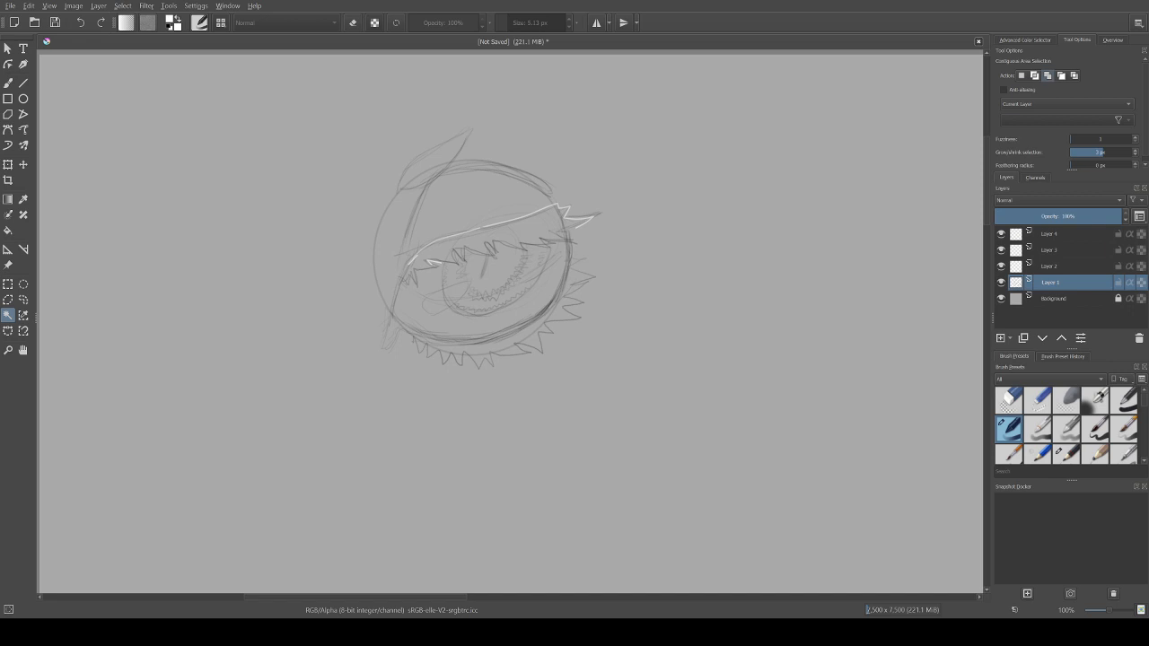
Step: Make Layer 2 the active layer and undo the remaining white strokes on the upper eyelid
click(1051, 267)
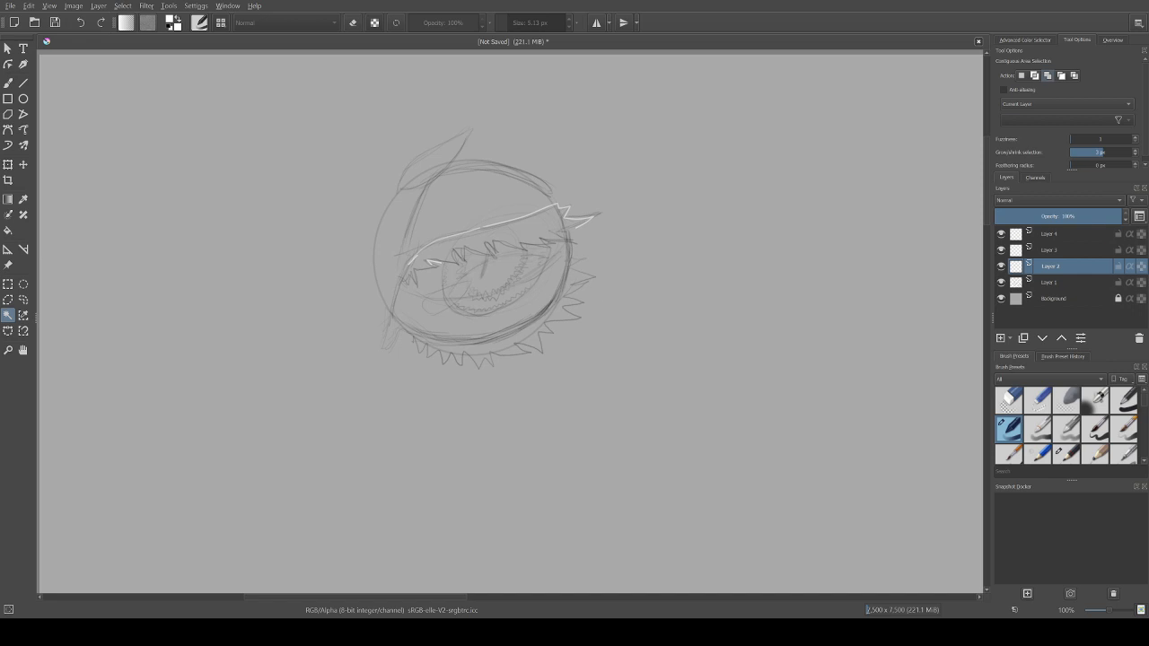
drag(520, 245, 569, 237)
key(ctrl+z)
click(1001, 267)
click(1002, 267)
click(1001, 282)
click(1001, 282)
key(ctrl+z)
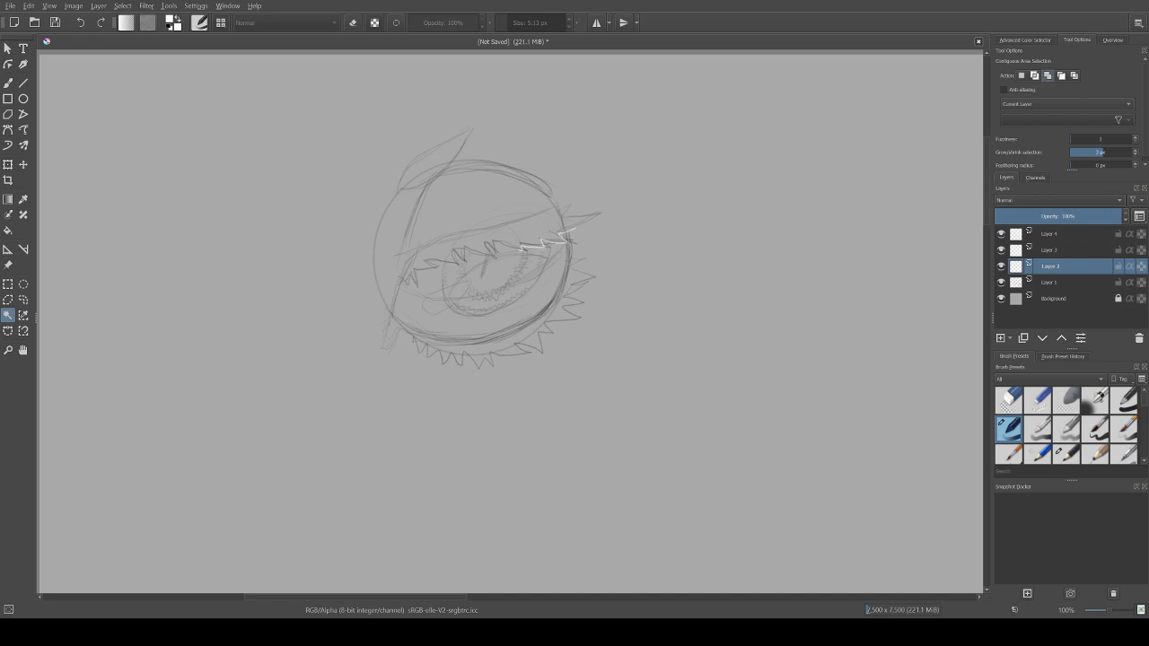
key(ctrl+z)
Step: Toggle the visibility of Layer 1 and Layer 2 to check what each one contains
click(1002, 282)
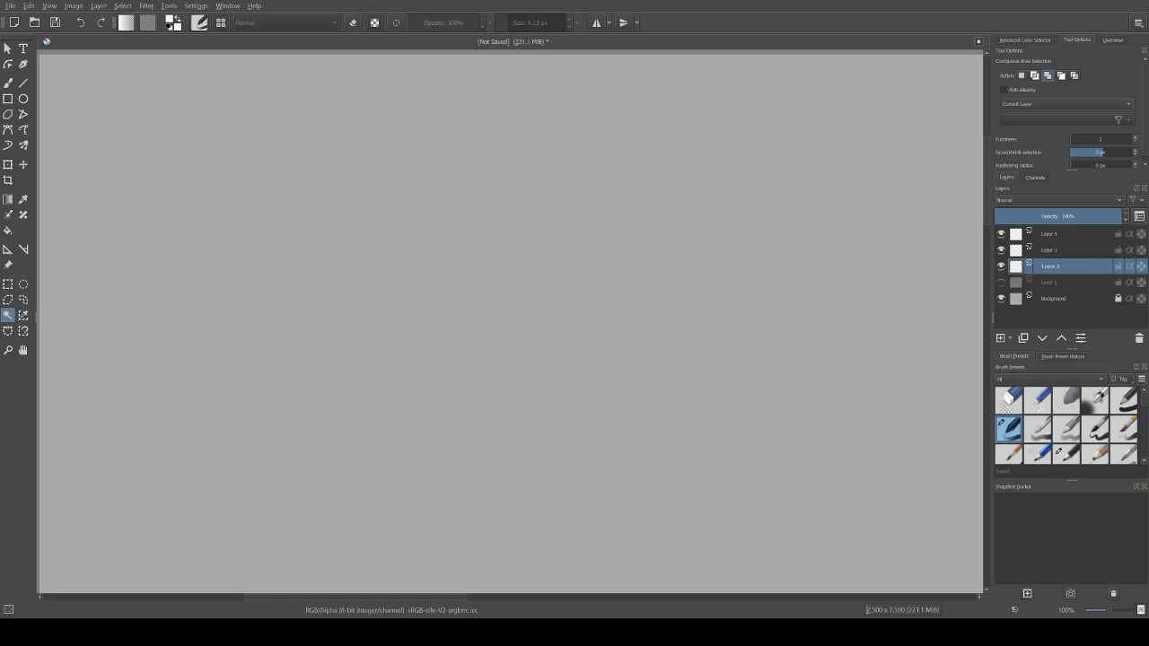
click(1001, 282)
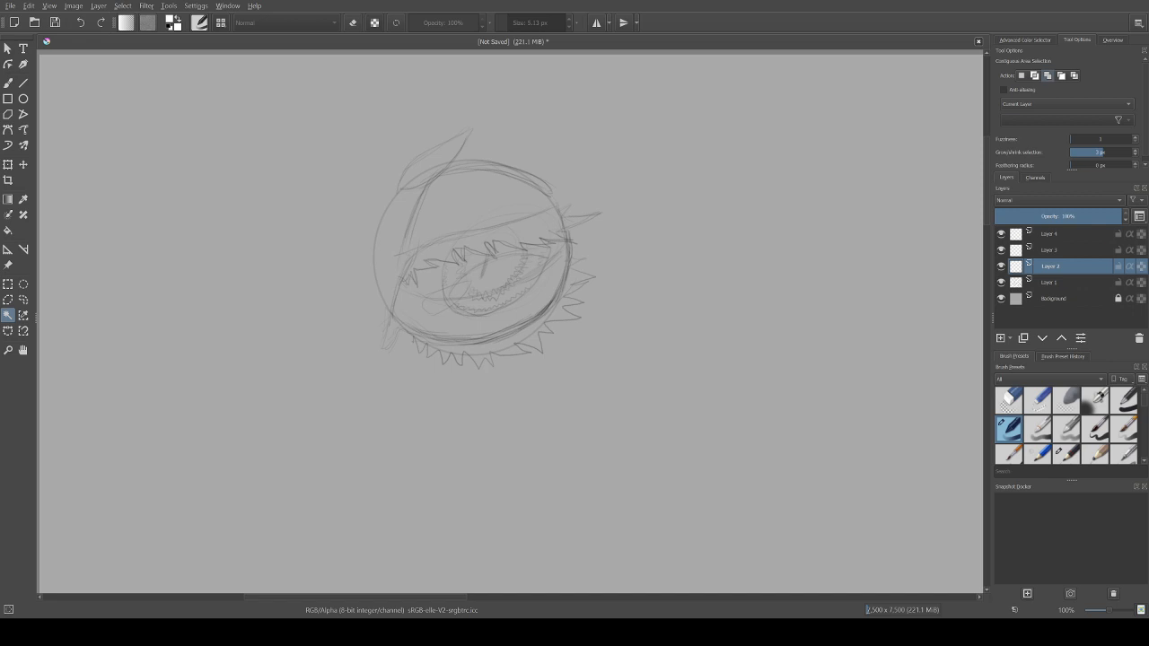
click(1001, 266)
click(1001, 266)
Step: Return to the Freehand Brush, set its size to 10 px and set brush smoothing to None
click(8, 82)
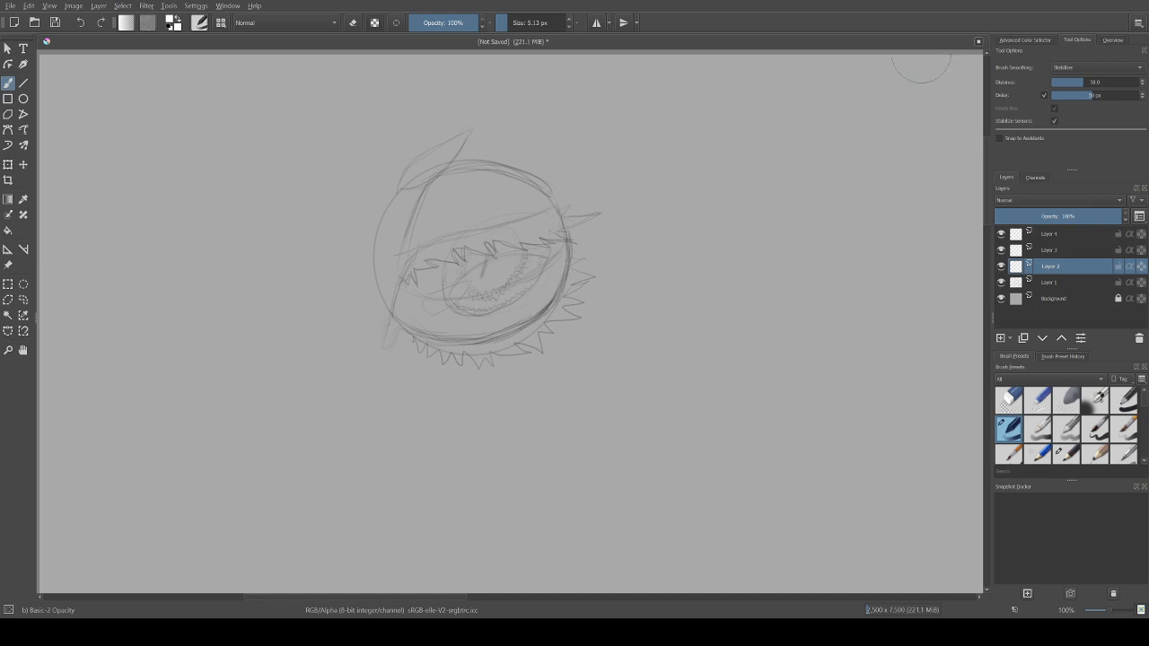
click(513, 23)
right_click(515, 23)
text(10)
key(Return)
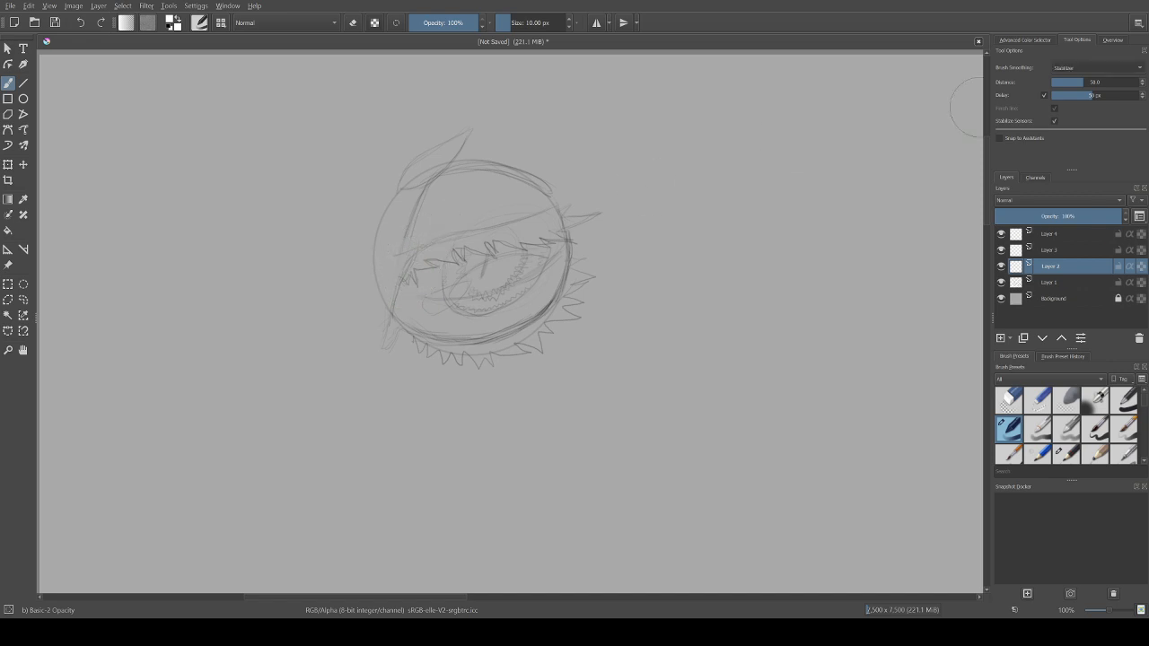
click(1073, 34)
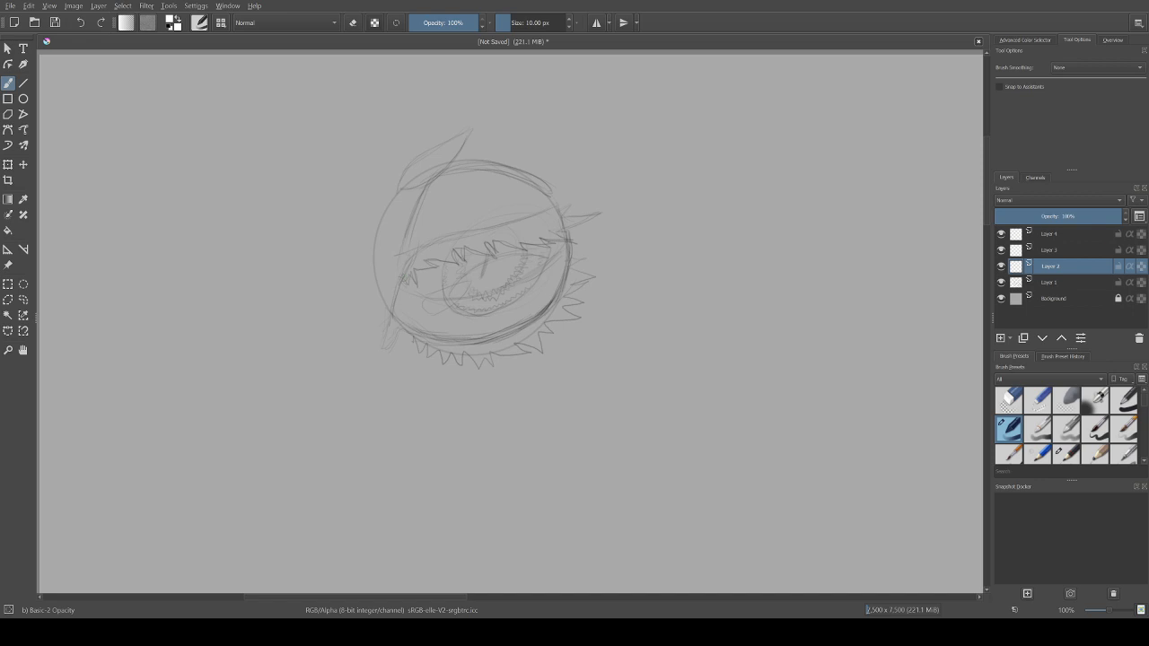
Step: Try outlining the jagged upper eyelid in white and filling it from its right end, then clear Layer 2
mouse_move(405, 273)
mouse_down()
mouse_move(433, 245)
mouse_move(557, 205)
mouse_up()
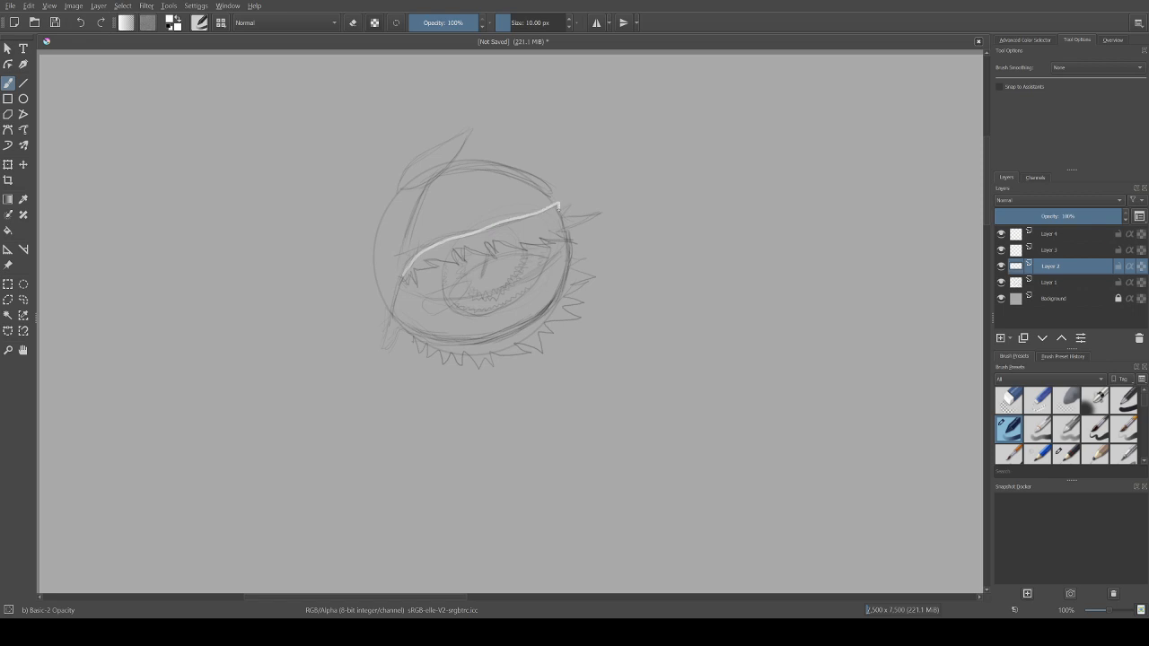
mouse_move(559, 206)
mouse_down()
mouse_move(598, 212)
mouse_move(563, 227)
mouse_move(569, 239)
mouse_move(519, 246)
mouse_move(529, 249)
mouse_move(501, 239)
mouse_move(496, 250)
mouse_move(486, 242)
mouse_move(491, 255)
mouse_move(458, 252)
mouse_move(456, 266)
mouse_move(423, 261)
mouse_move(417, 289)
mouse_move(413, 275)
mouse_up()
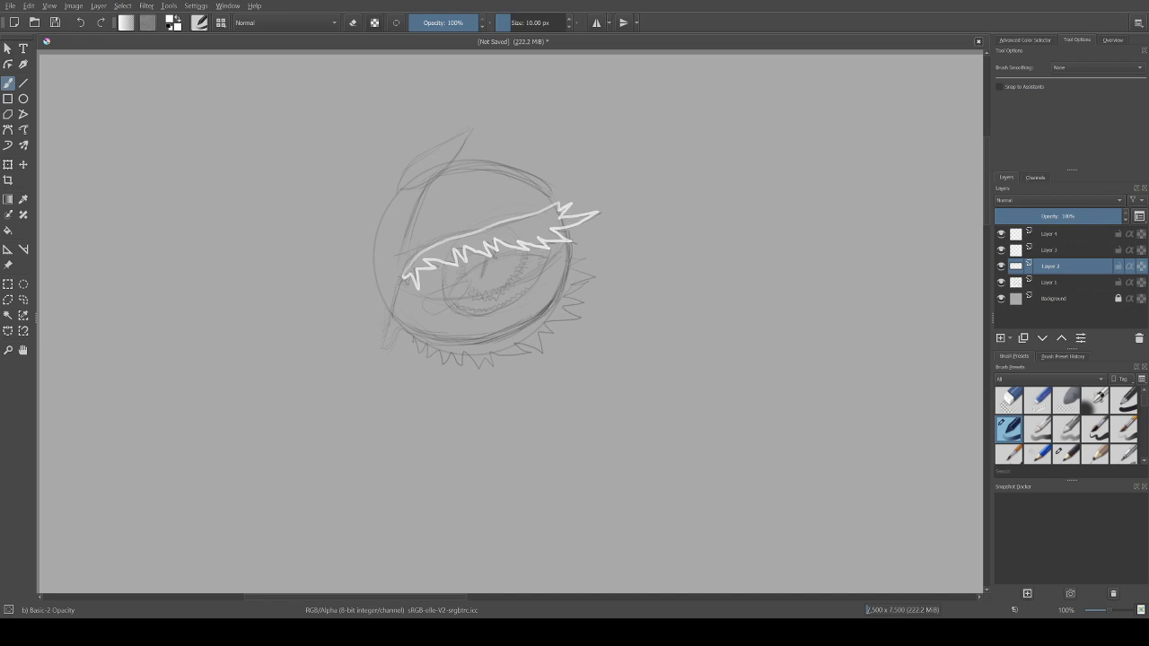
mouse_move(555, 228)
mouse_down()
mouse_move(596, 212)
mouse_move(565, 221)
mouse_up()
mouse_move(555, 221)
mouse_down()
mouse_move(551, 207)
mouse_move(550, 224)
mouse_move(516, 220)
mouse_move(494, 233)
mouse_move(544, 225)
mouse_move(530, 232)
mouse_move(554, 235)
mouse_move(519, 241)
mouse_up()
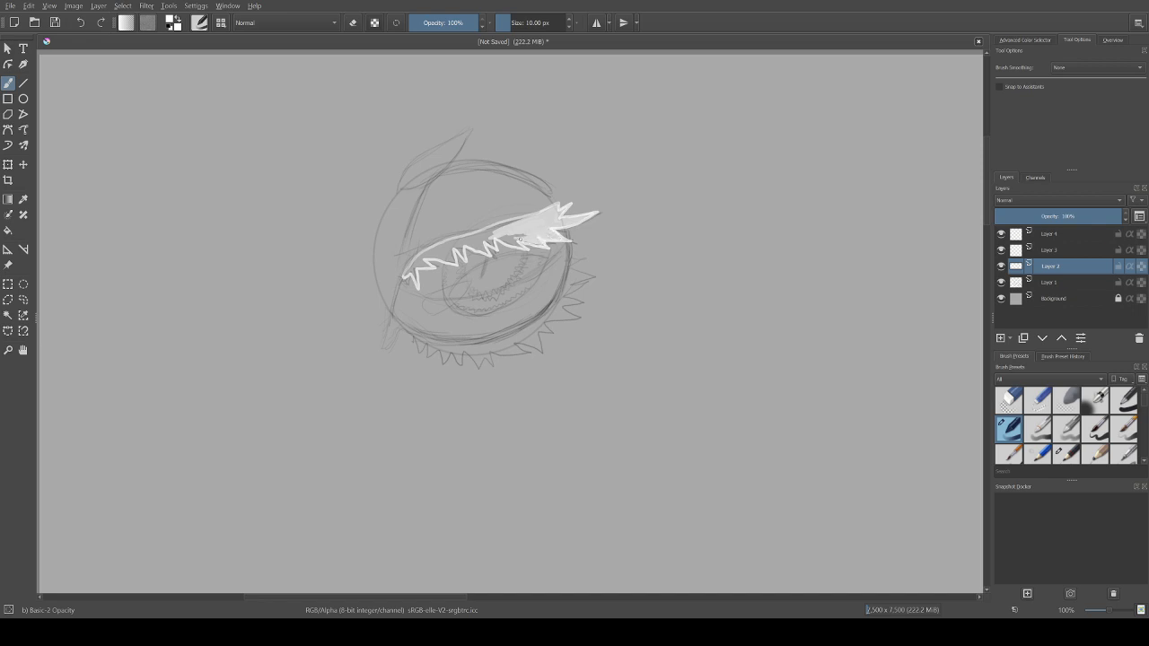
key(Delete)
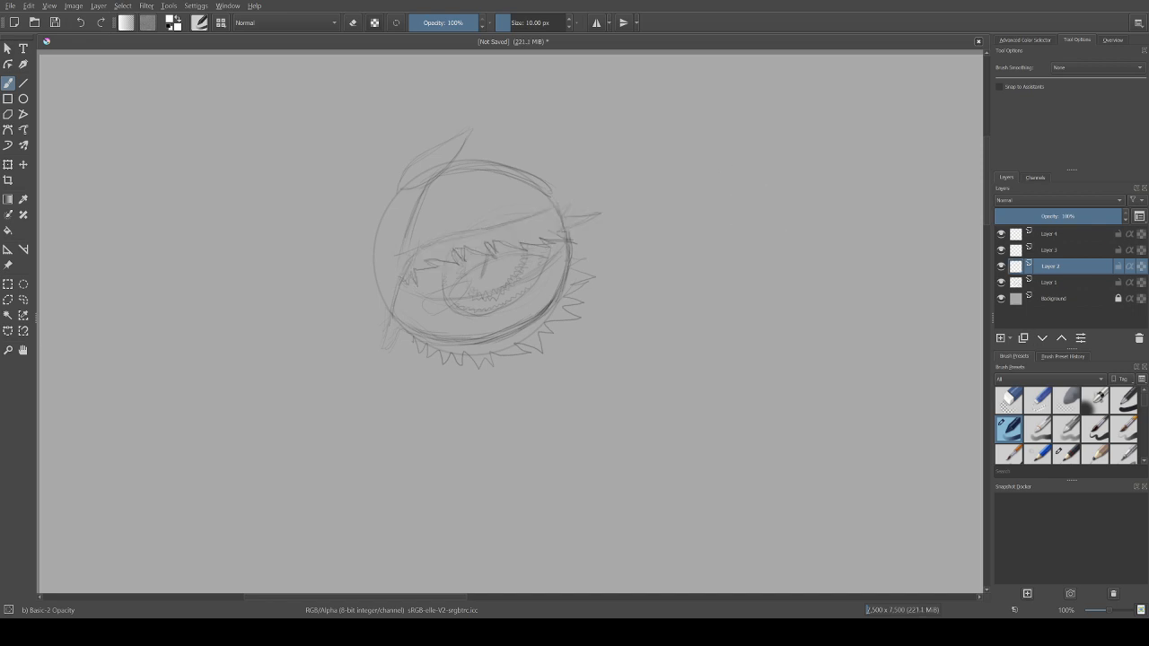
Step: Choose the Ink-2 Fineliner brush preset and set its size to 10 px
scroll(1067, 425, down, 2)
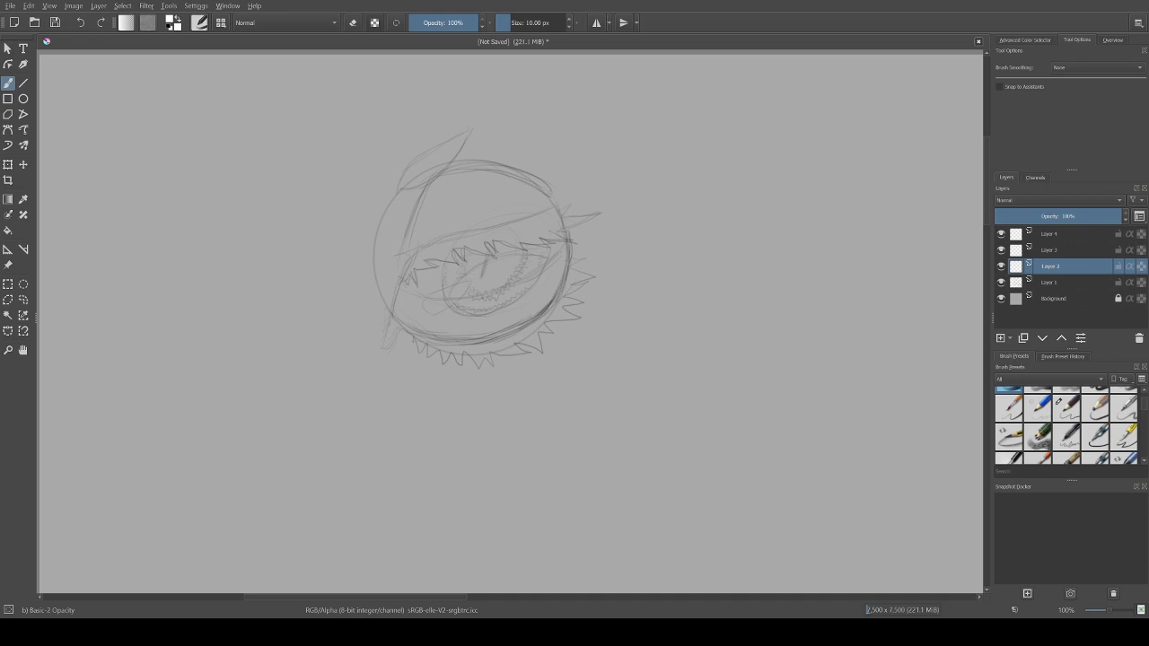
click(1096, 438)
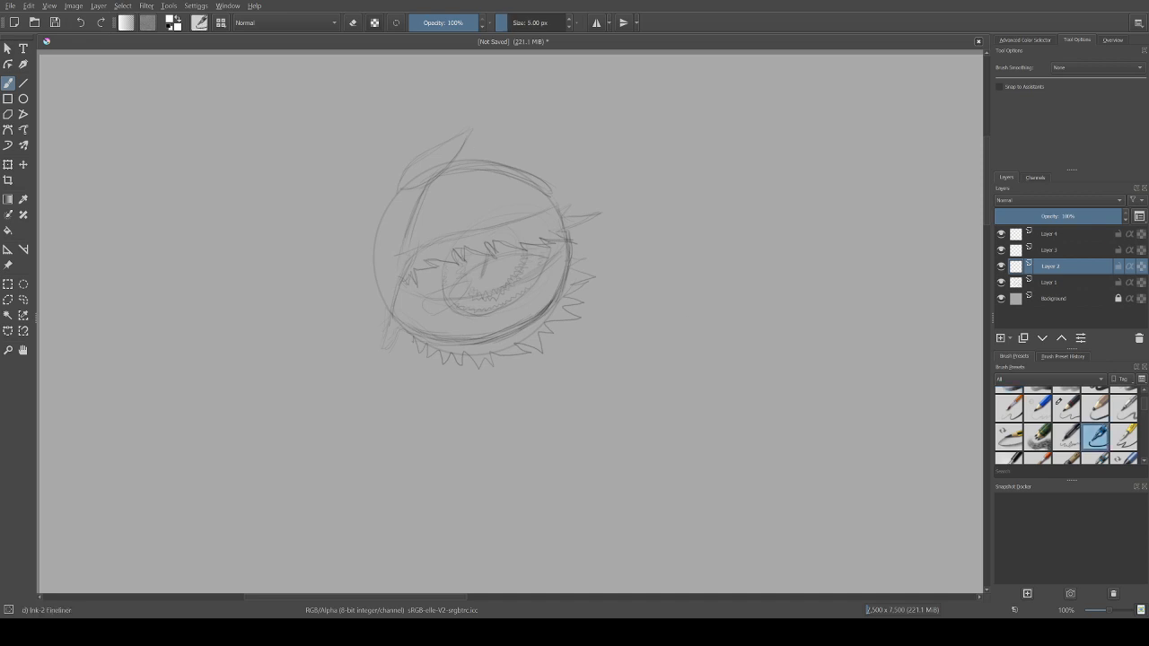
right_click(531, 22)
text(10)
Step: Try a white stroke along the upper eyelid, undo it, and set brush smoothing to Stabilizer
mouse_move(401, 273)
mouse_down()
mouse_move(438, 240)
mouse_move(507, 217)
mouse_up()
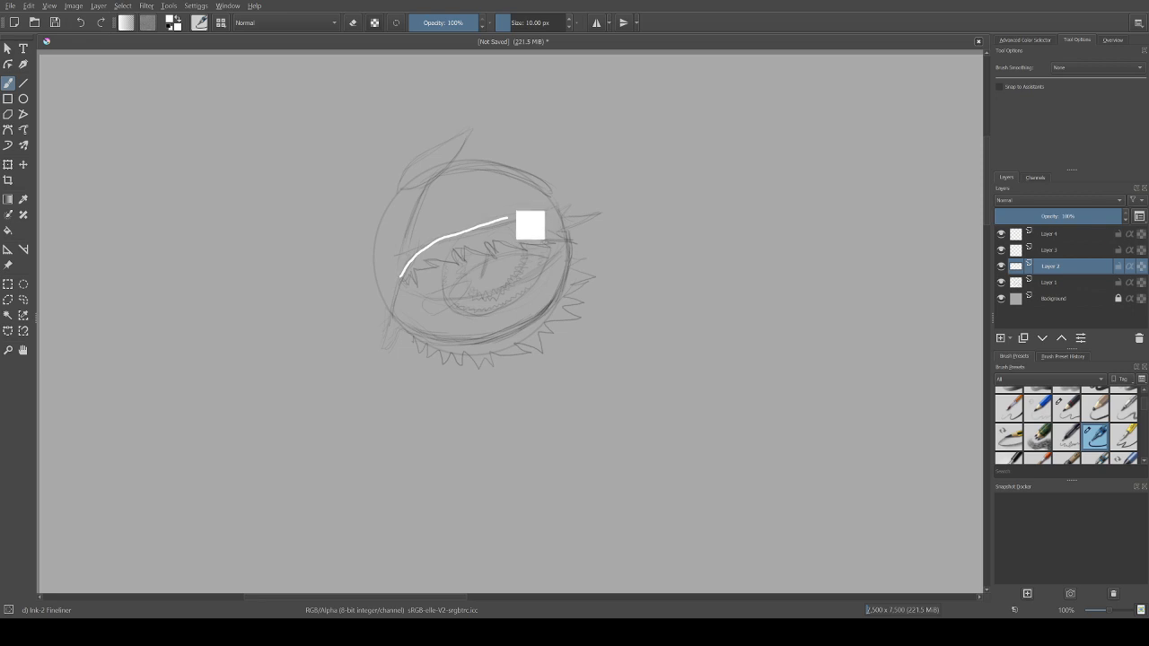
key(ctrl+z)
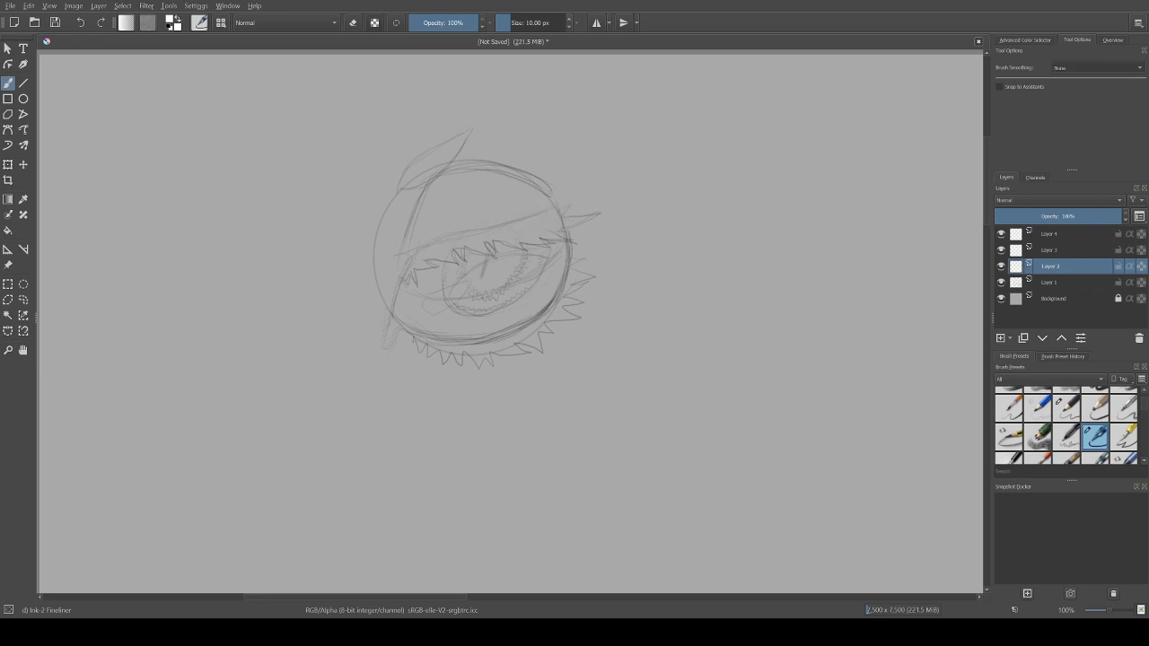
click(1077, 100)
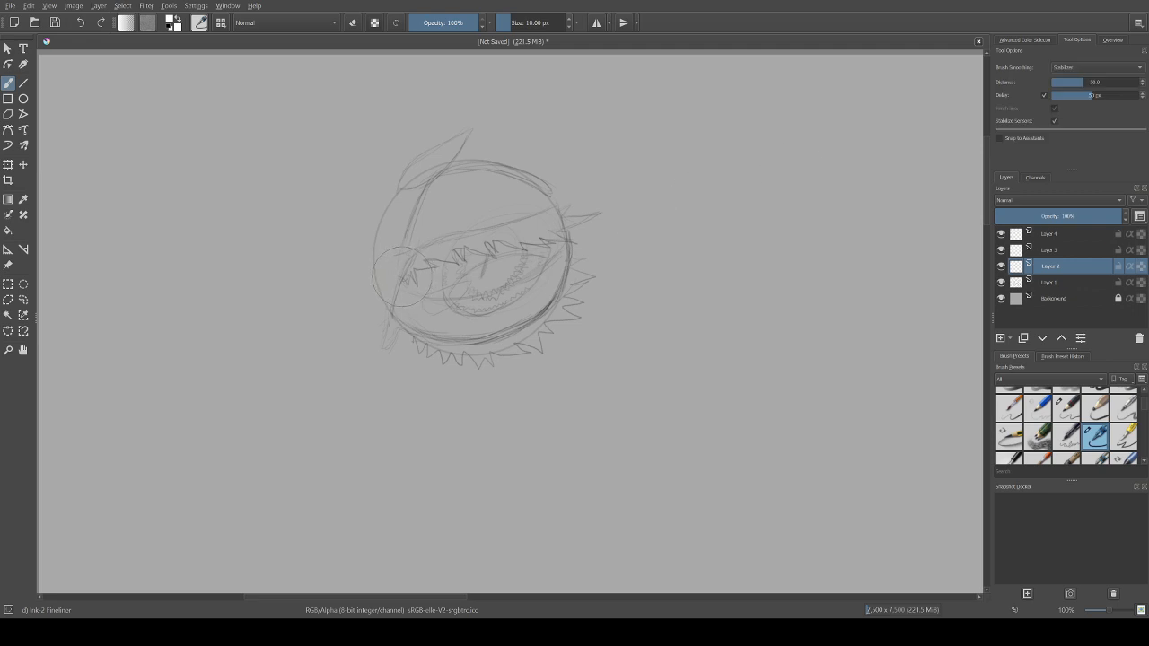
Step: Outline the upper eyelid in white, tracing its smooth top edge, pointed outer corner and jagged lower edge into a closed shape
mouse_move(402, 279)
mouse_down()
mouse_move(417, 253)
mouse_move(464, 229)
mouse_move(575, 195)
mouse_move(565, 209)
mouse_move(600, 214)
mouse_move(546, 230)
mouse_move(579, 236)
mouse_move(530, 230)
mouse_move(549, 236)
mouse_move(541, 239)
mouse_up()
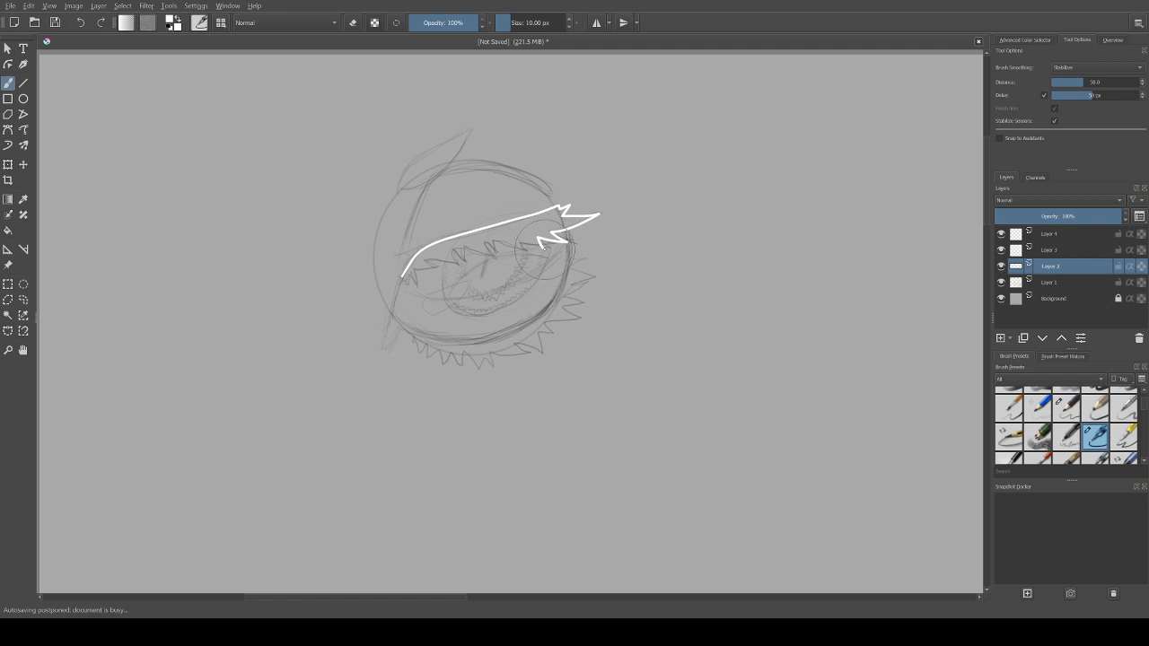
drag(542, 245, 519, 242)
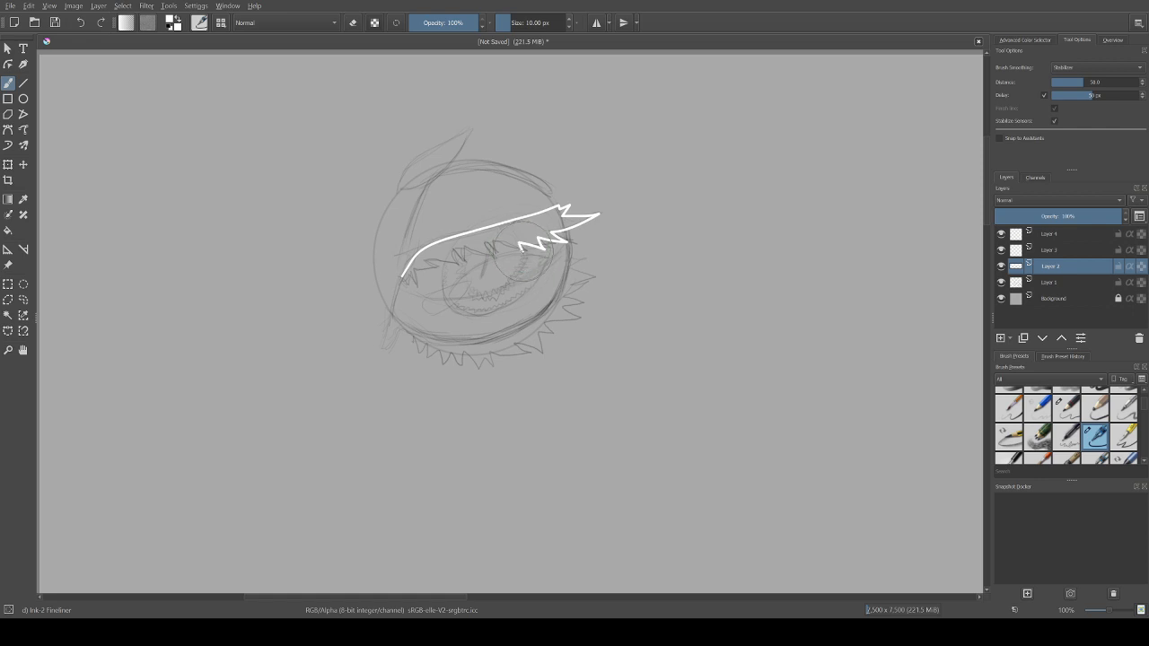
drag(519, 242, 496, 239)
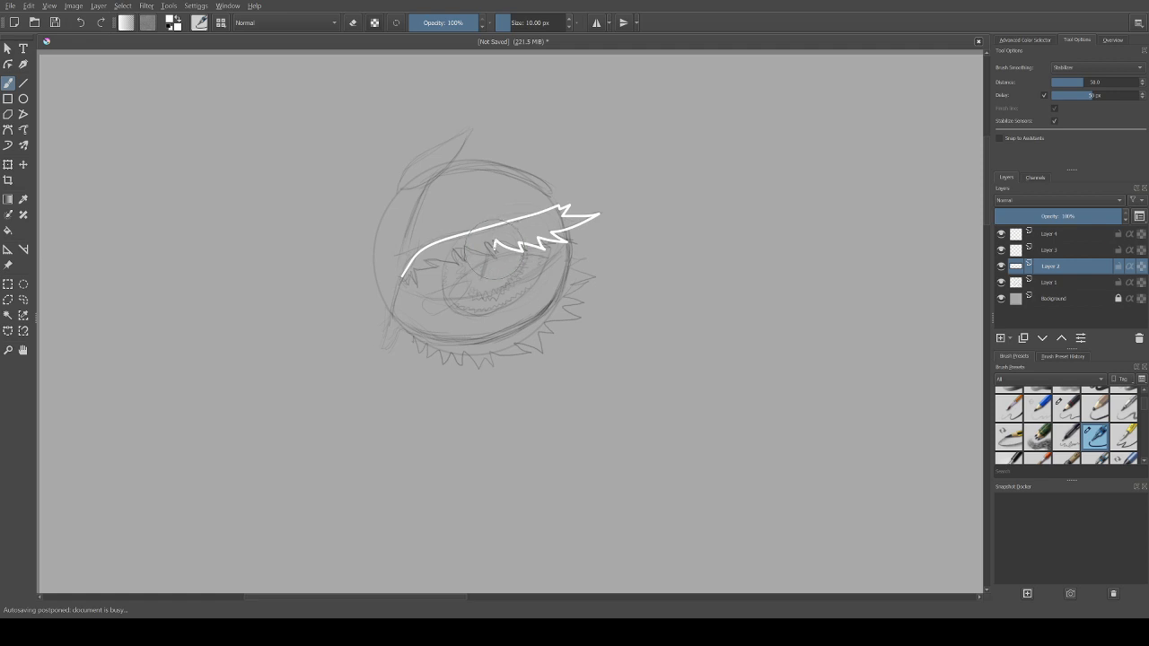
drag(495, 249, 465, 249)
mouse_move(464, 246)
mouse_down()
mouse_move(455, 262)
mouse_move(448, 245)
mouse_up()
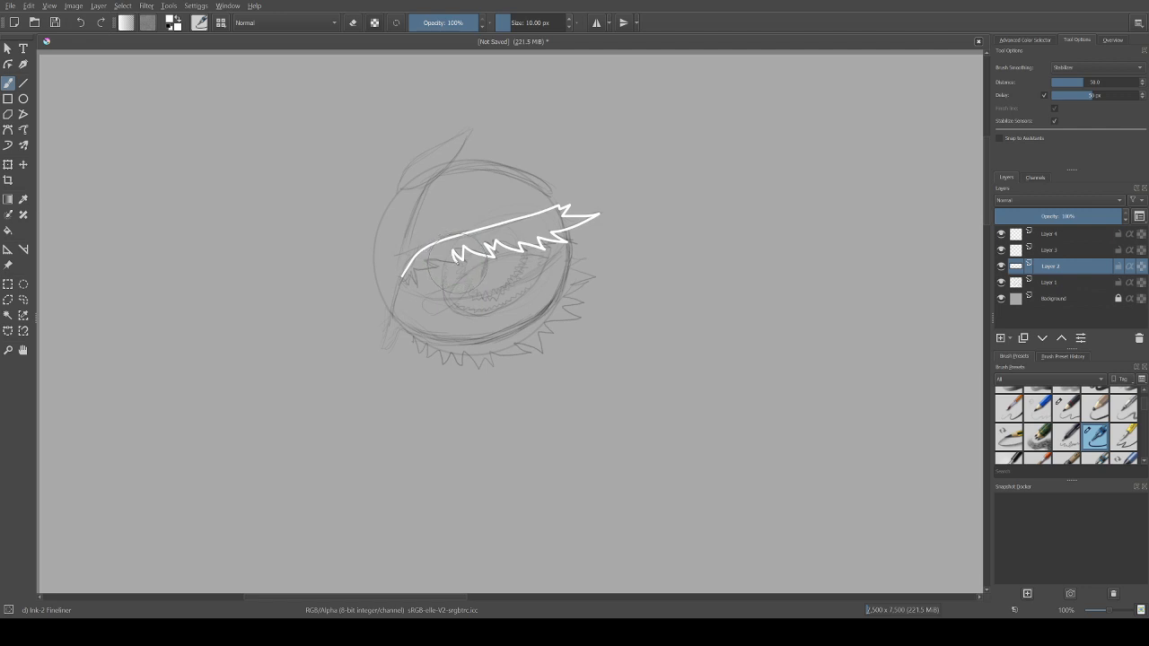
drag(457, 263, 429, 259)
mouse_move(428, 259)
mouse_down()
mouse_move(435, 269)
mouse_move(416, 268)
mouse_up()
drag(415, 271, 415, 283)
Step: Select the area inside the upper eyelid outline, fill it with white, and clear the selection
click(8, 315)
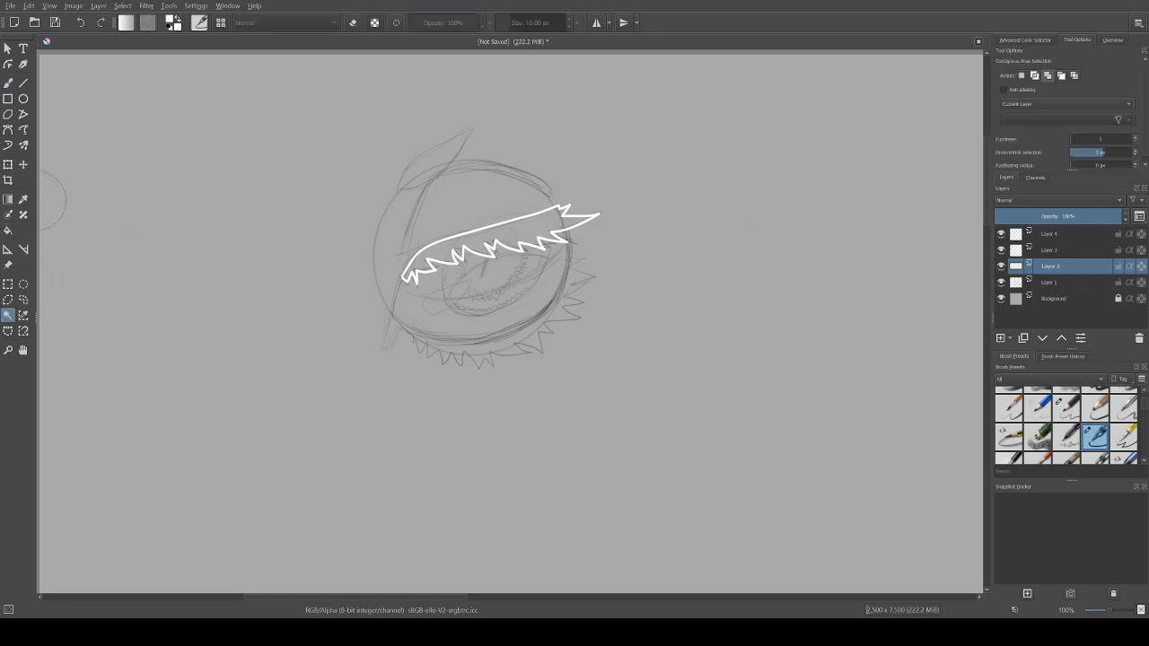
click(500, 234)
text(0)
key(f)
click(498, 235)
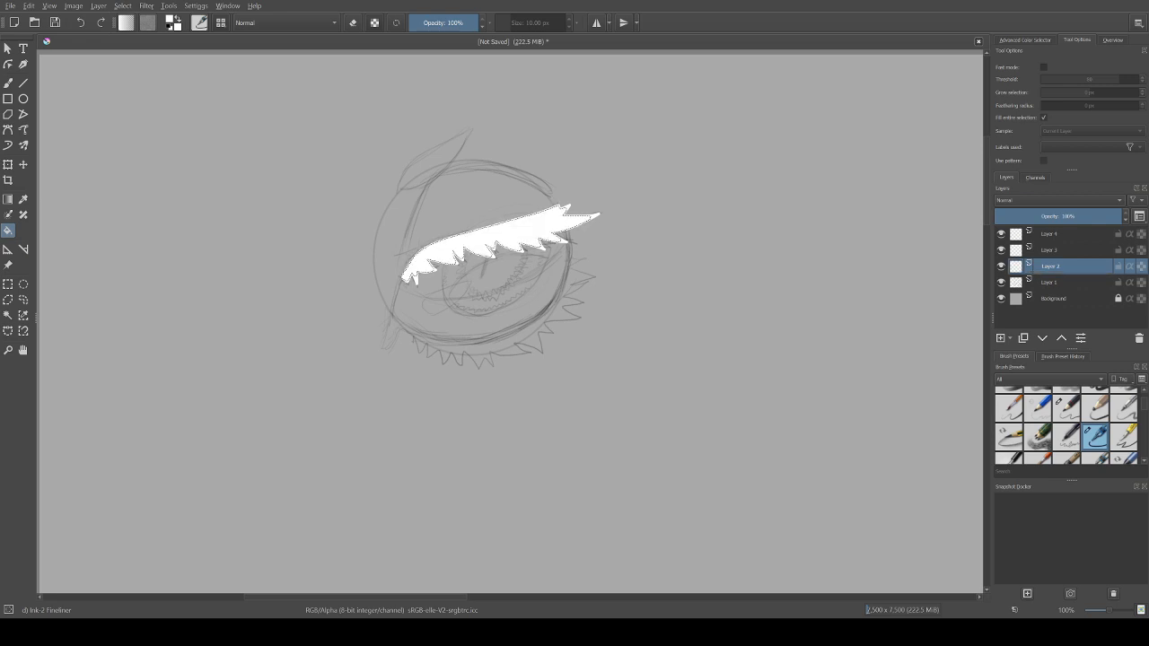
key(ctrl+shift+a)
key(b)
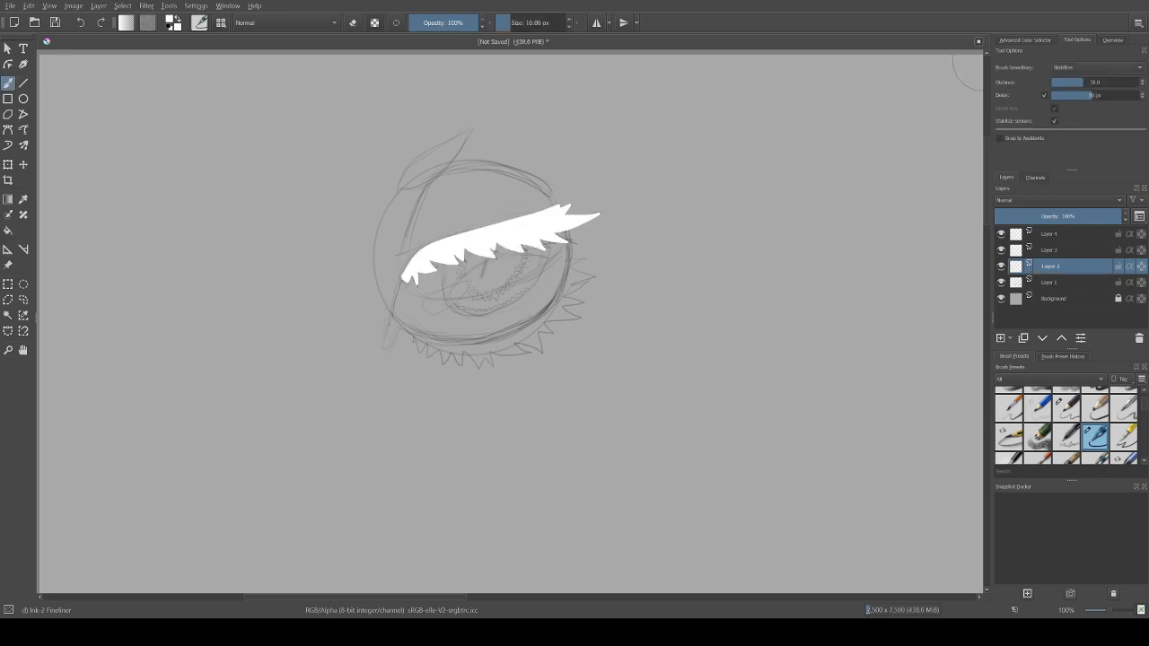
Step: With Stabilizer smoothing, outline the lower eyelid in white as a curved inner edge with a row of outward spikes
click(1077, 38)
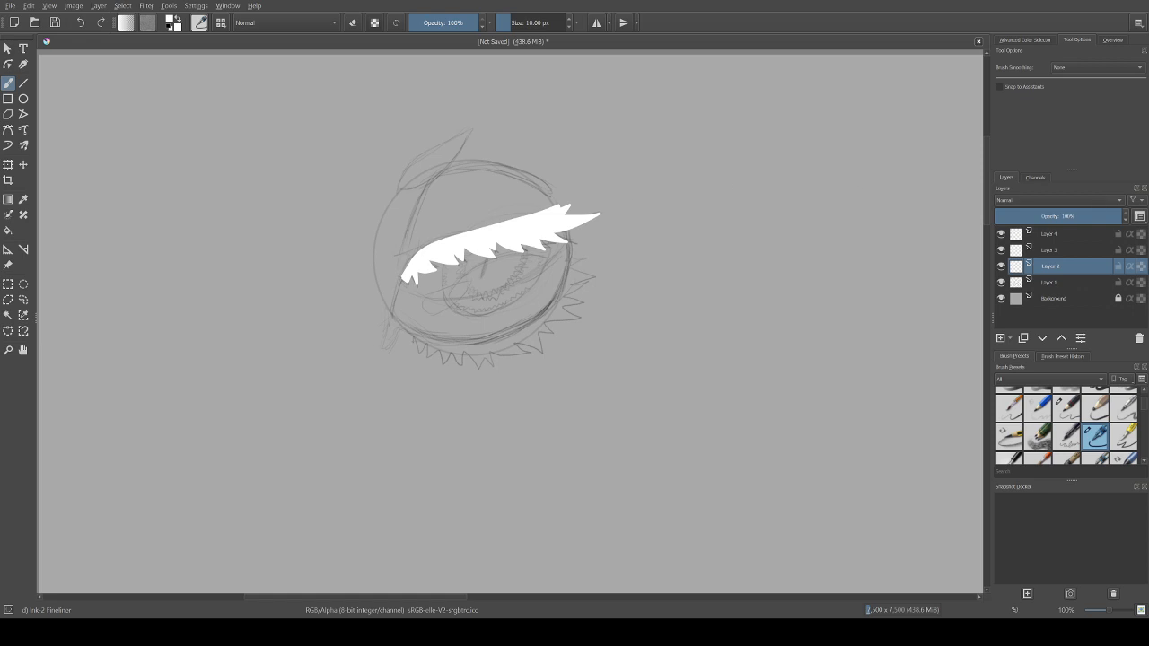
click(1077, 100)
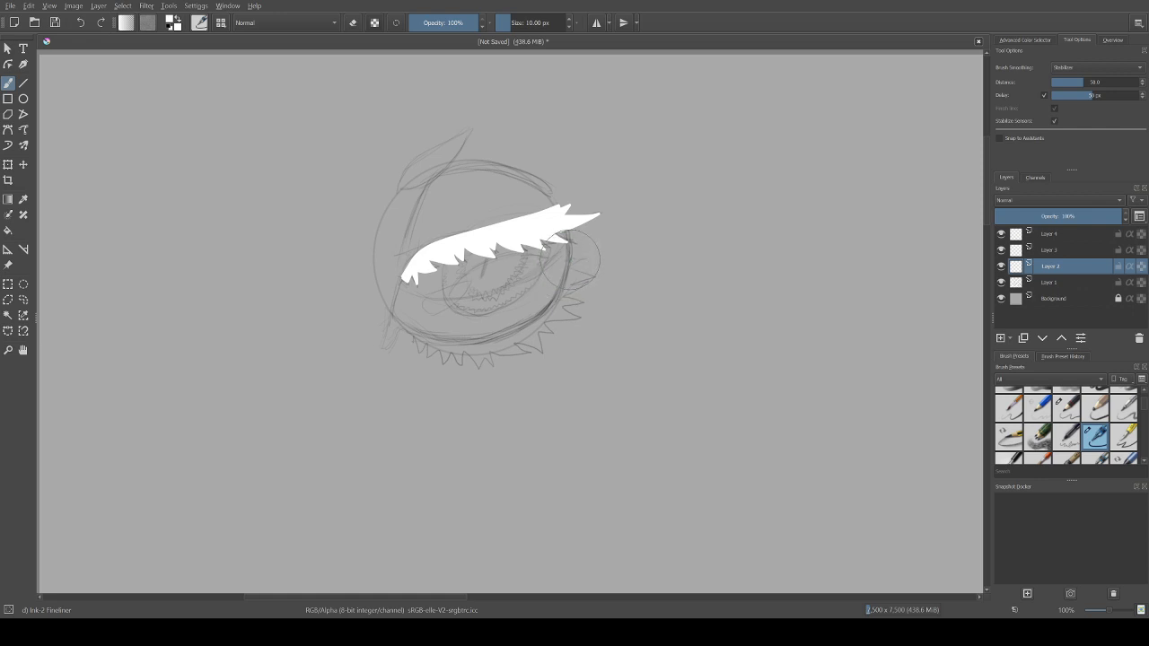
mouse_move(570, 260)
mouse_down()
mouse_move(551, 313)
mouse_move(515, 333)
mouse_move(414, 330)
mouse_up()
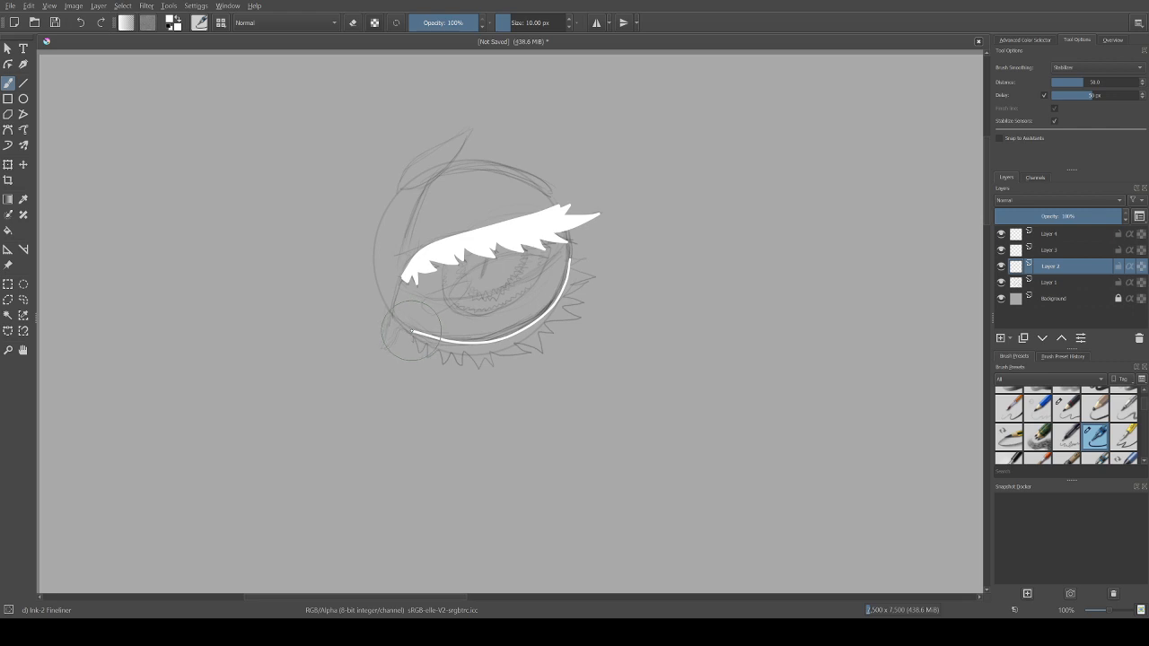
mouse_move(412, 331)
mouse_down()
mouse_move(440, 351)
mouse_move(439, 367)
mouse_move(454, 351)
mouse_move(460, 364)
mouse_move(465, 346)
mouse_move(477, 368)
mouse_move(493, 366)
mouse_move(493, 352)
mouse_move(539, 364)
mouse_move(544, 353)
mouse_move(515, 343)
mouse_up()
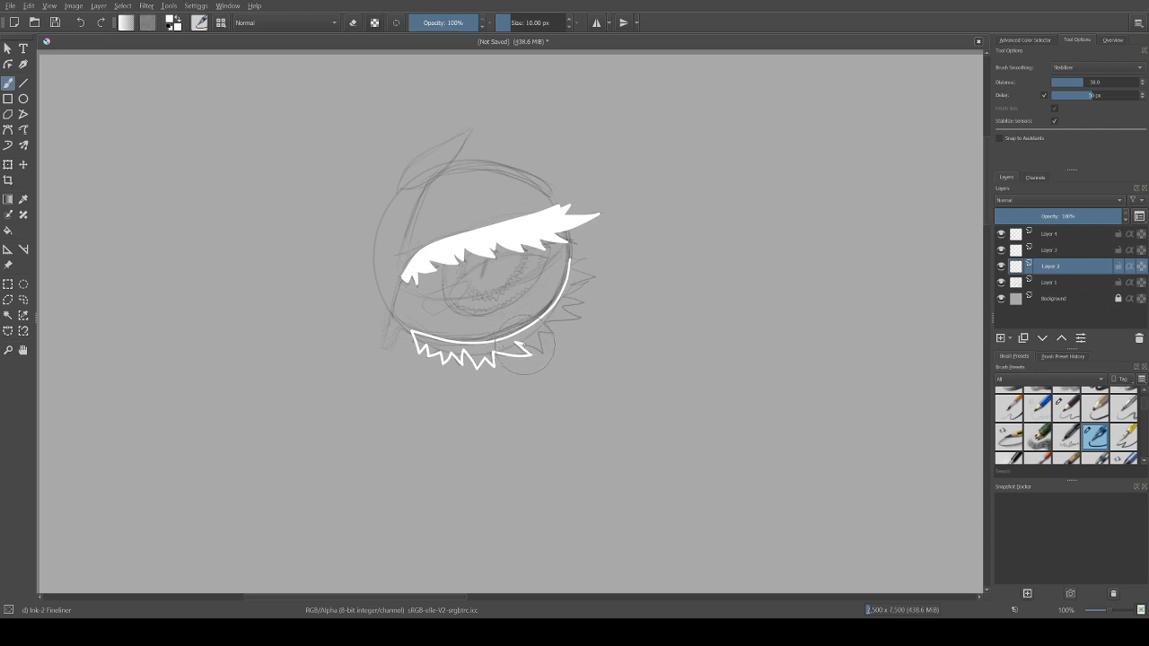
drag(521, 344, 541, 353)
drag(542, 354, 551, 323)
mouse_move(551, 323)
mouse_down()
mouse_move(581, 319)
mouse_move(567, 307)
mouse_move(584, 297)
mouse_move(565, 292)
mouse_move(593, 282)
mouse_move(567, 287)
mouse_move(596, 275)
mouse_move(587, 264)
mouse_up()
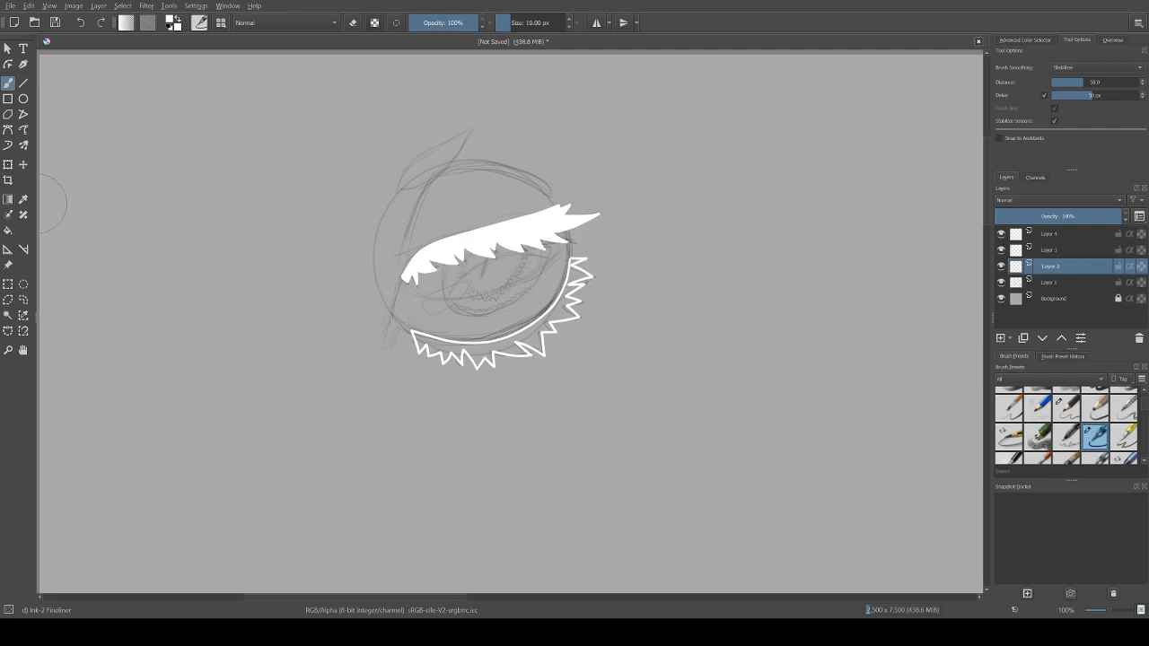
Step: Select the area inside the spiky lower eyelid outline, fill it with white, and clear the selection
click(8, 315)
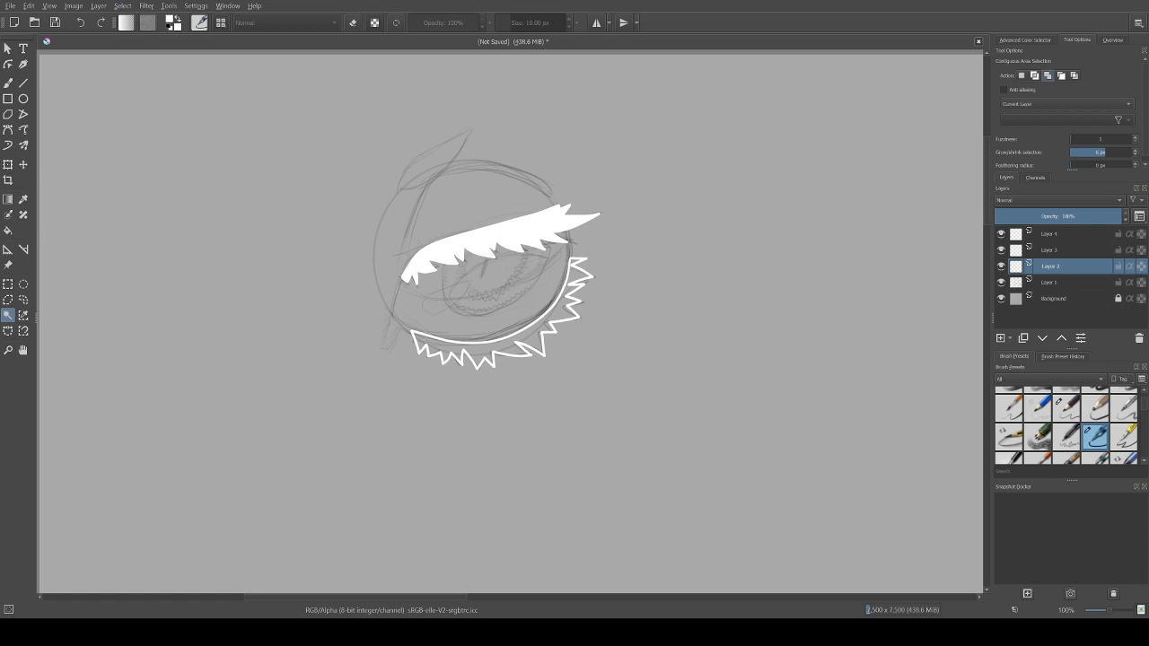
click(575, 273)
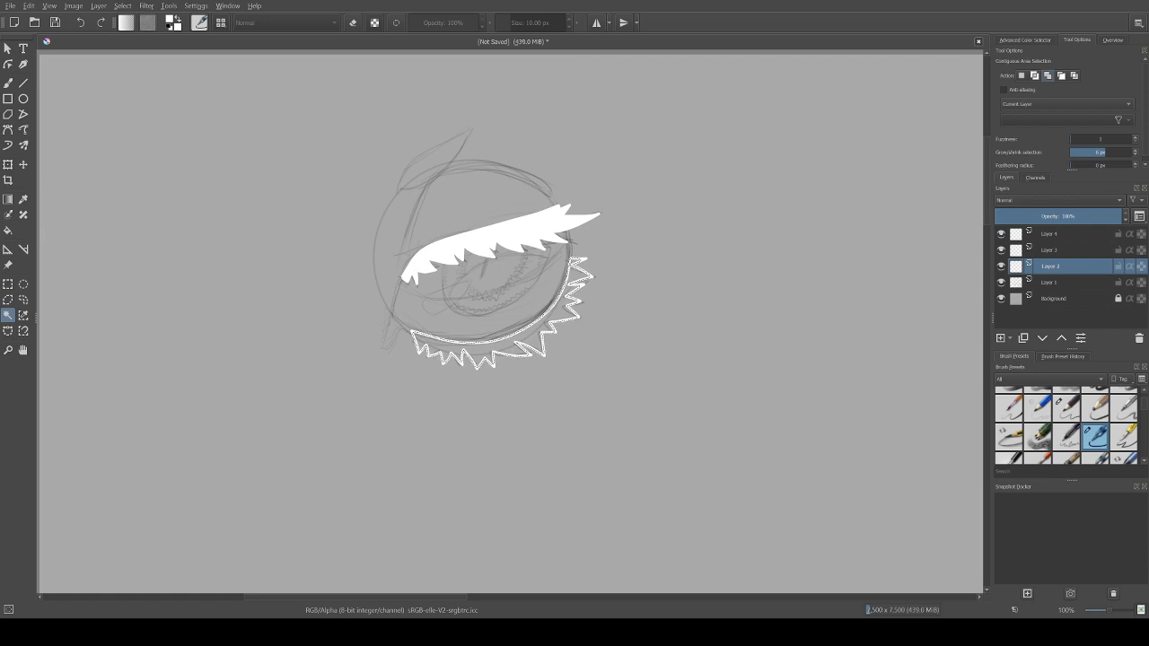
key(f)
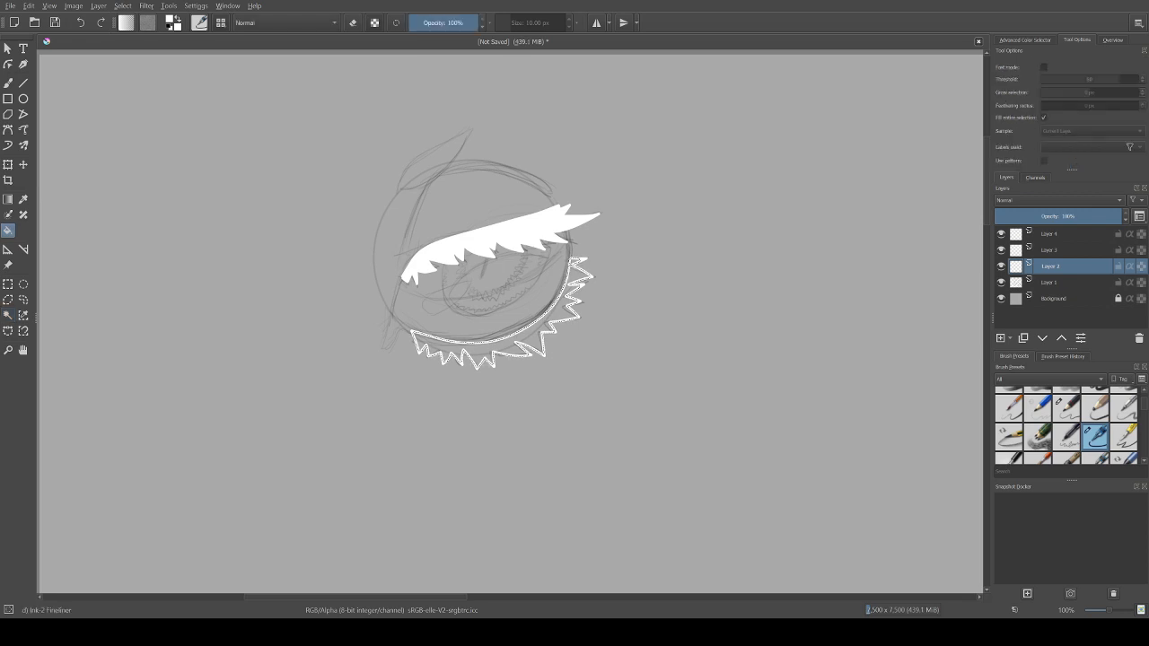
click(495, 349)
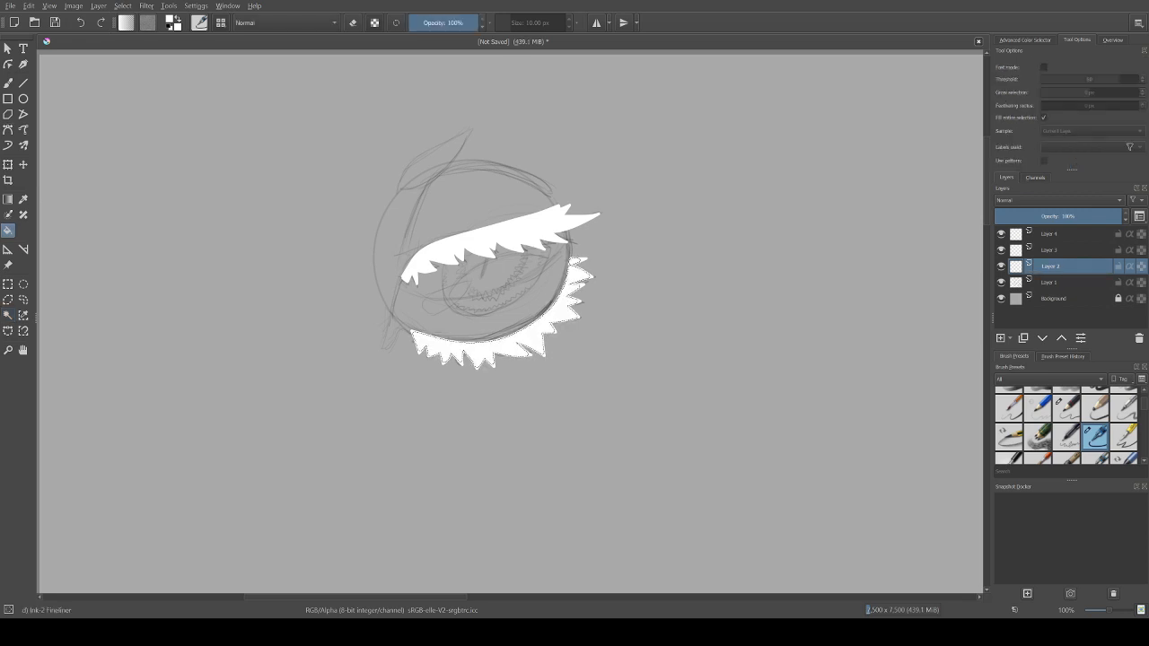
click(7, 82)
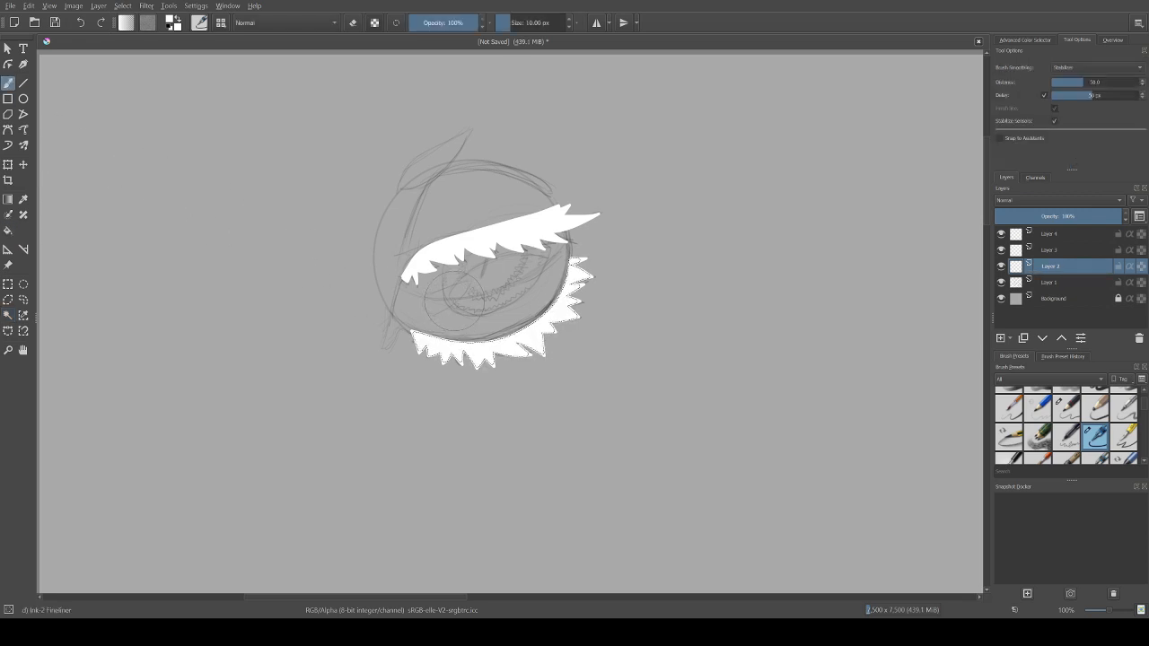
key(ctrl+shift+a)
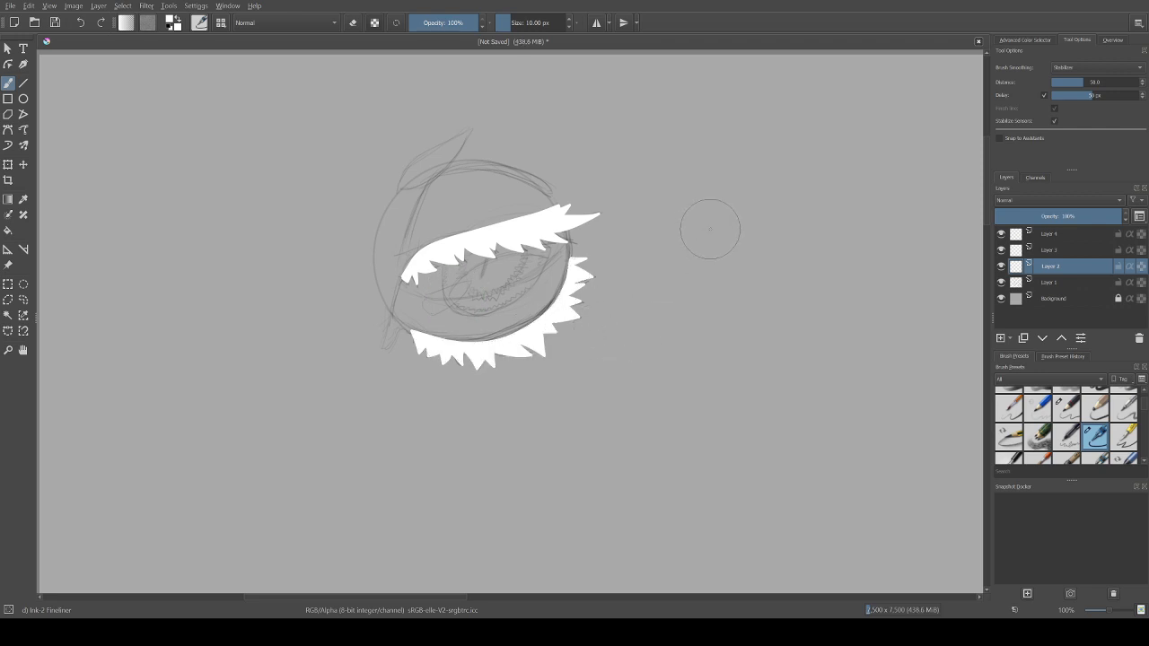
Step: Hide and show the Layer 1 sketch to check the white eyelid shapes without it
click(1001, 282)
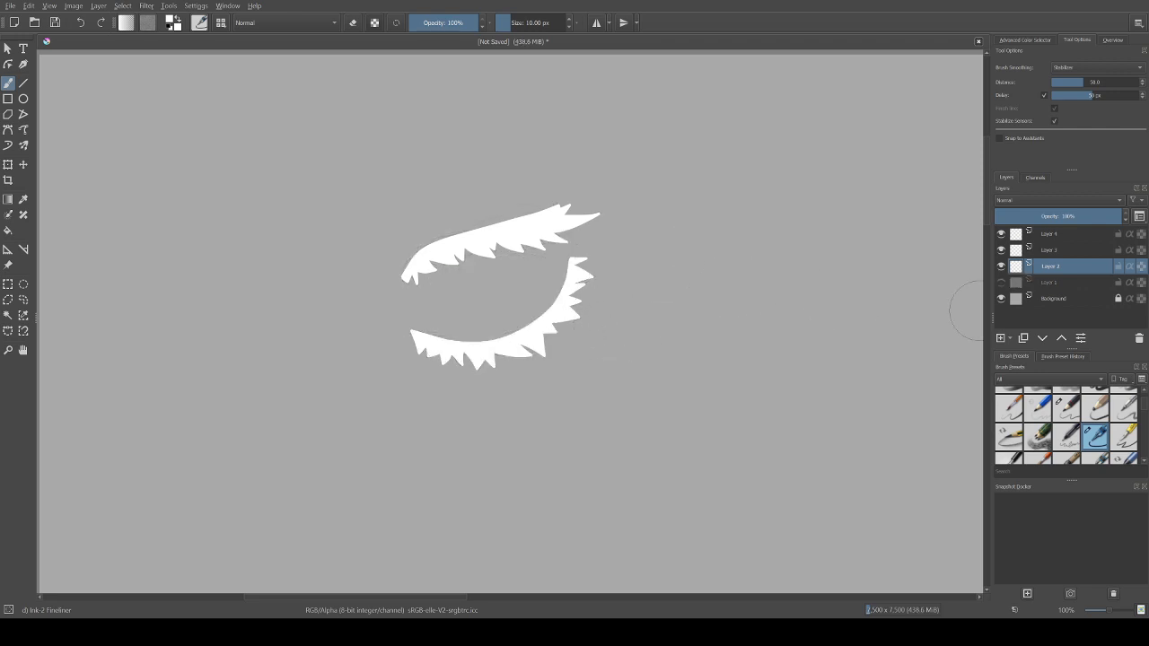
click(1001, 282)
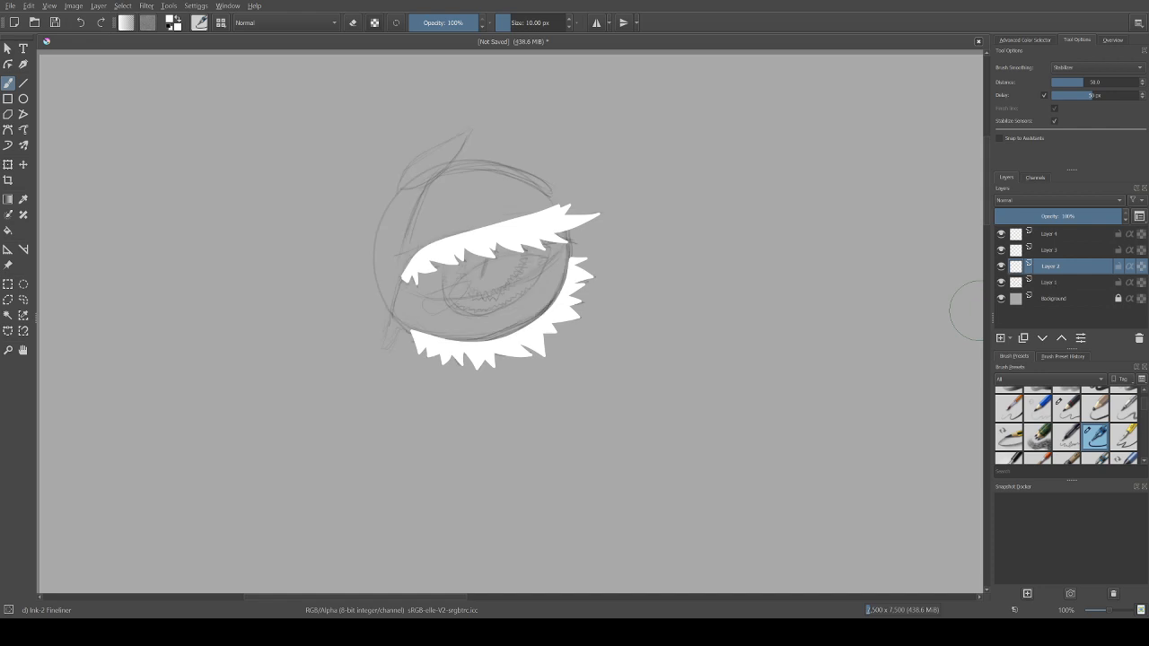
click(1001, 282)
click(1001, 282)
Step: Make Layer 3 the active layer and rename it Hair
key(Page_Up)
key(F2)
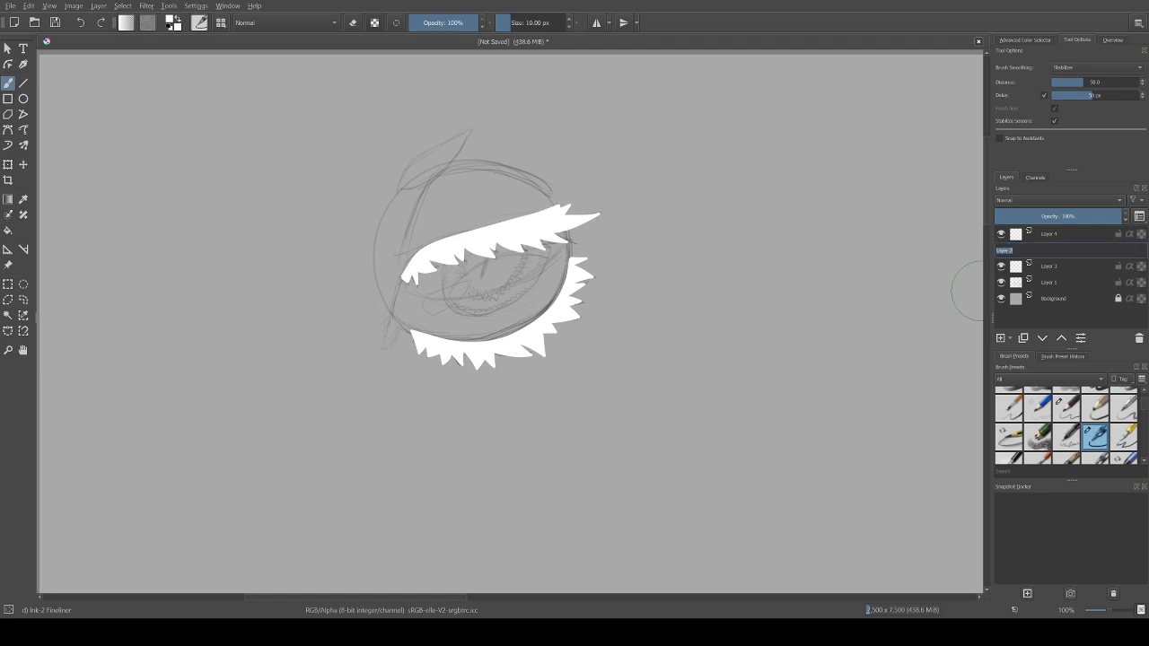
text(Hair)
key(Return)
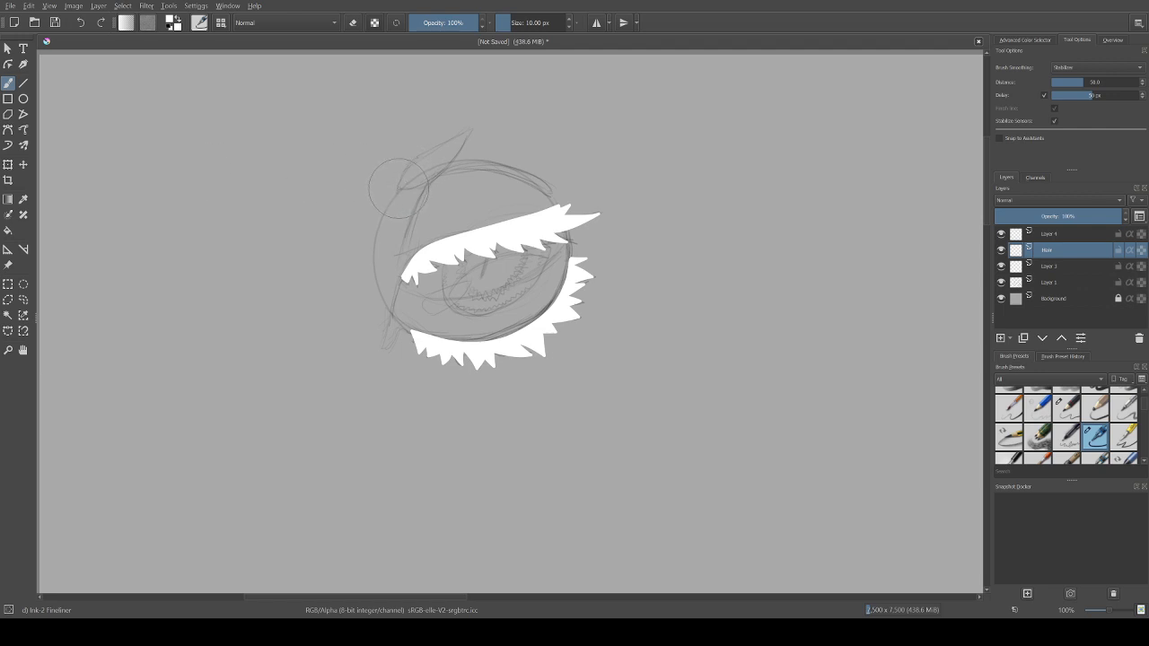
Step: Outline the pointed leaf-shaped tuft above the eye in white on the Hair layer, redoing the first stroke
mouse_move(398, 187)
mouse_down()
mouse_move(416, 162)
mouse_move(474, 132)
mouse_up()
key(ctrl+z)
mouse_move(398, 187)
mouse_down()
mouse_move(421, 155)
mouse_move(471, 131)
mouse_move(447, 168)
mouse_move(400, 189)
mouse_up()
Step: Select the inside of the leaf-shaped outline, fill it with white, clear the selection, and return to the Freehand Brush
click(9, 315)
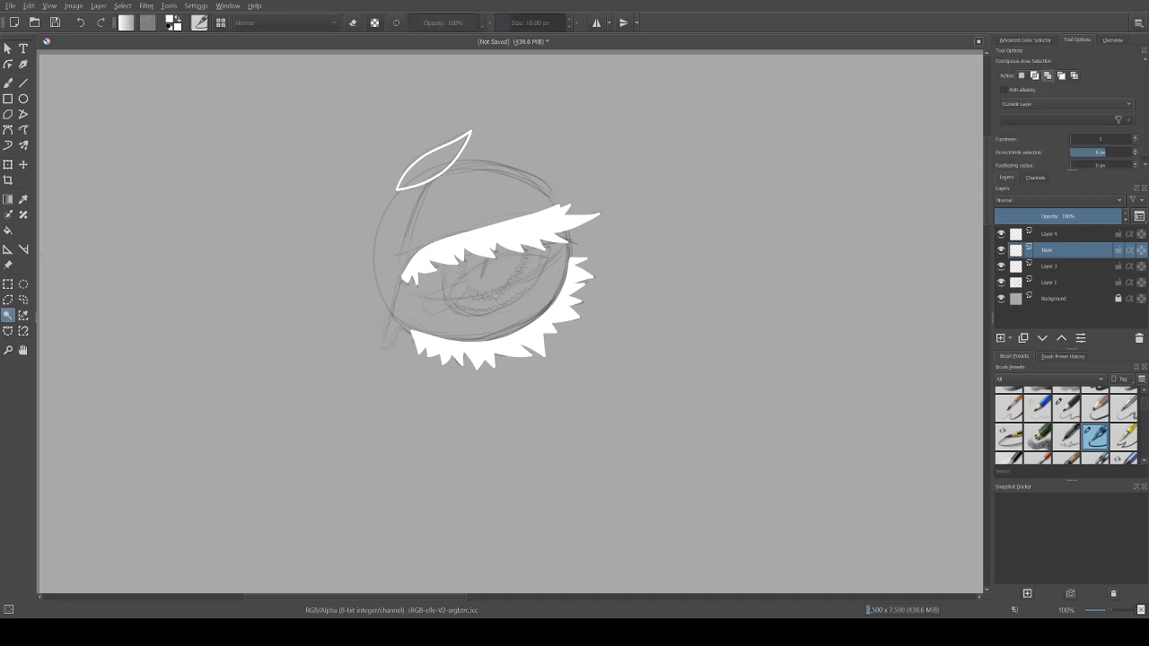
click(433, 161)
key(f)
click(434, 162)
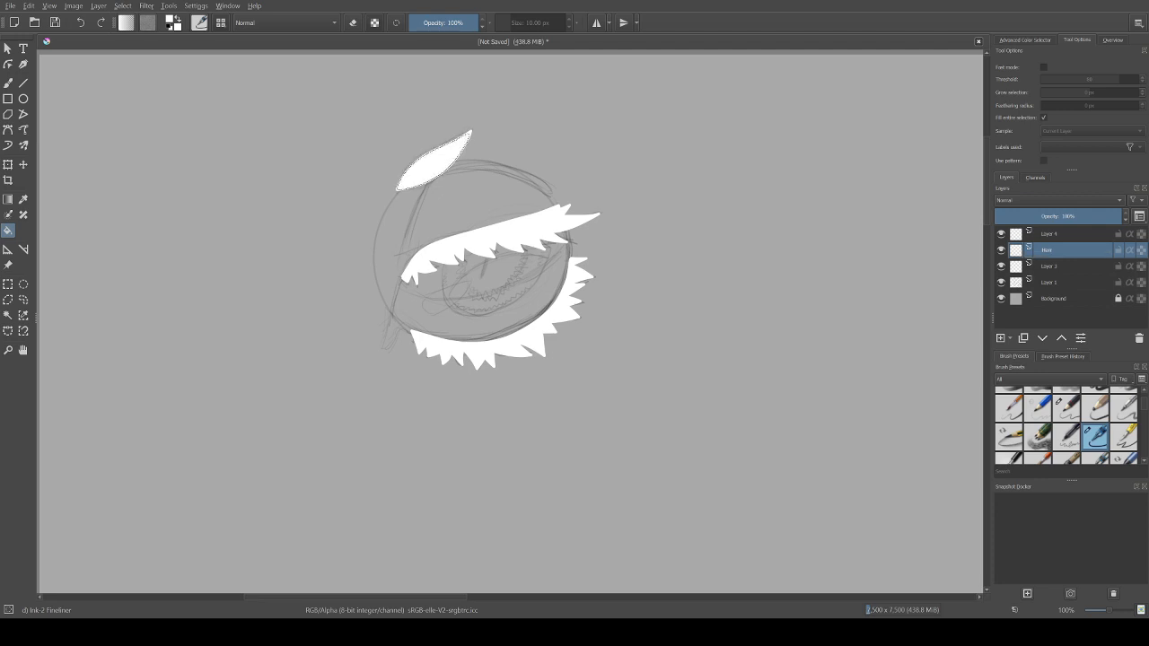
key(ctrl+shift+a)
click(8, 82)
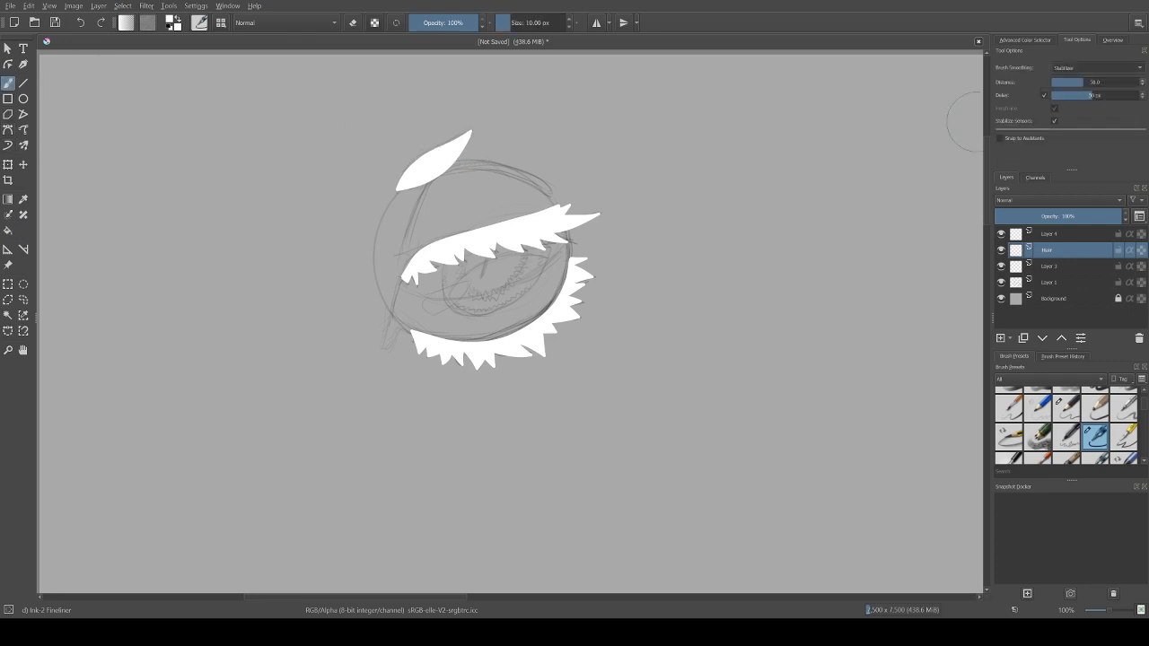
Step: Set brush smoothing to None and rename Layer 2 as Skin
click(1097, 67)
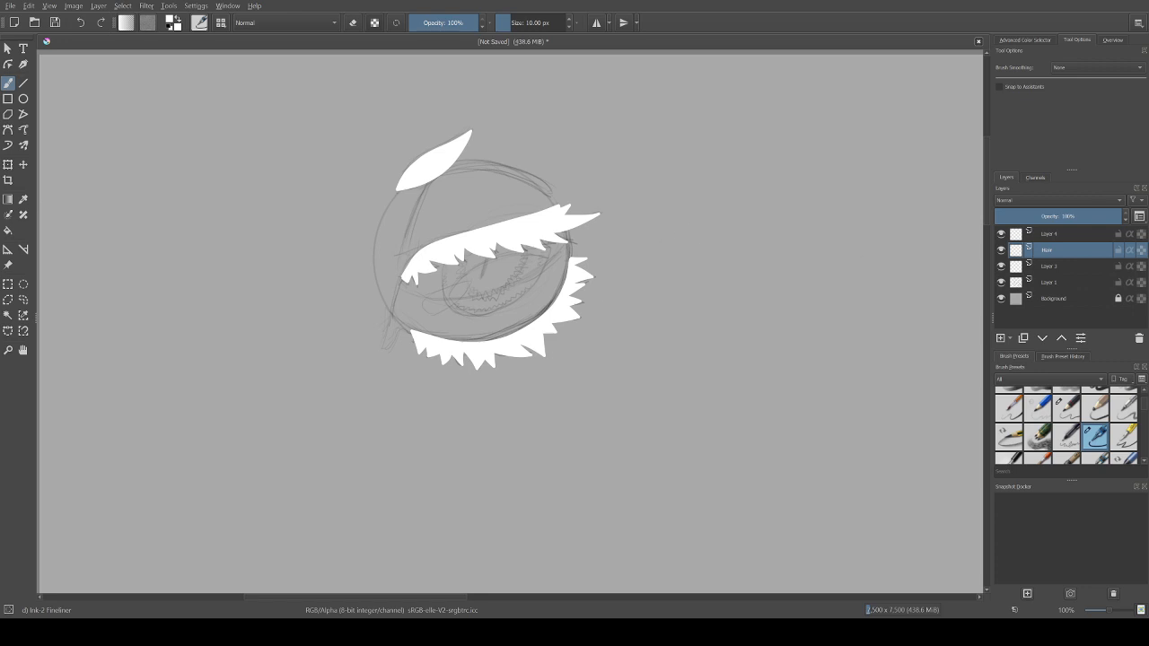
double_click(1050, 267)
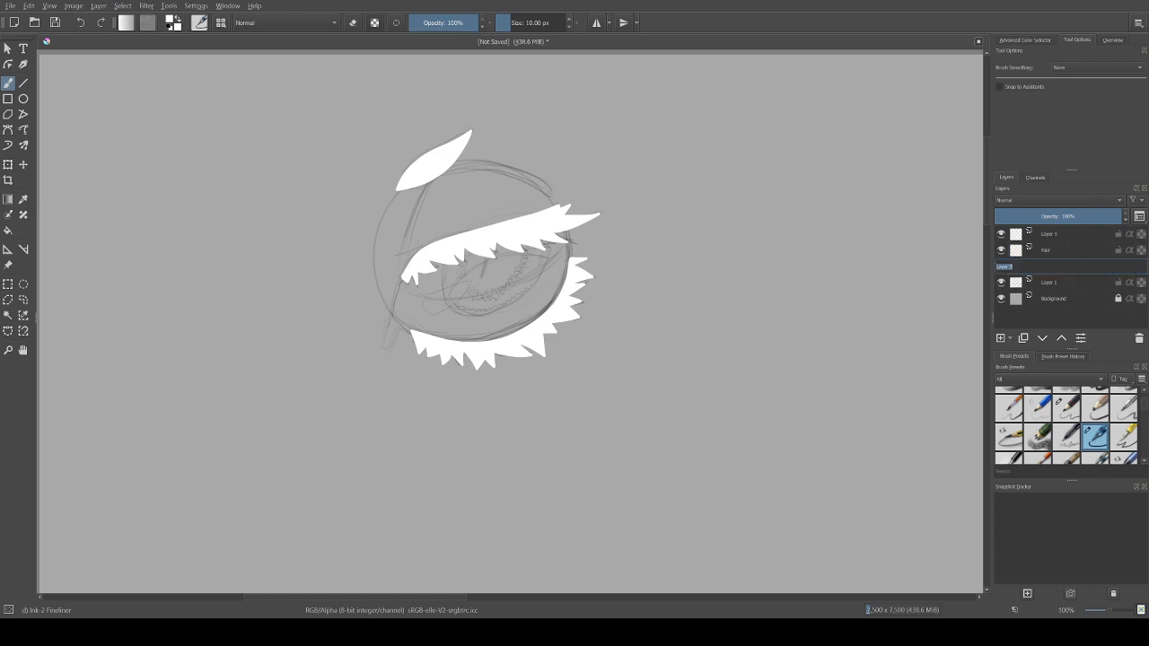
text(l)
text(kin)
key(Return)
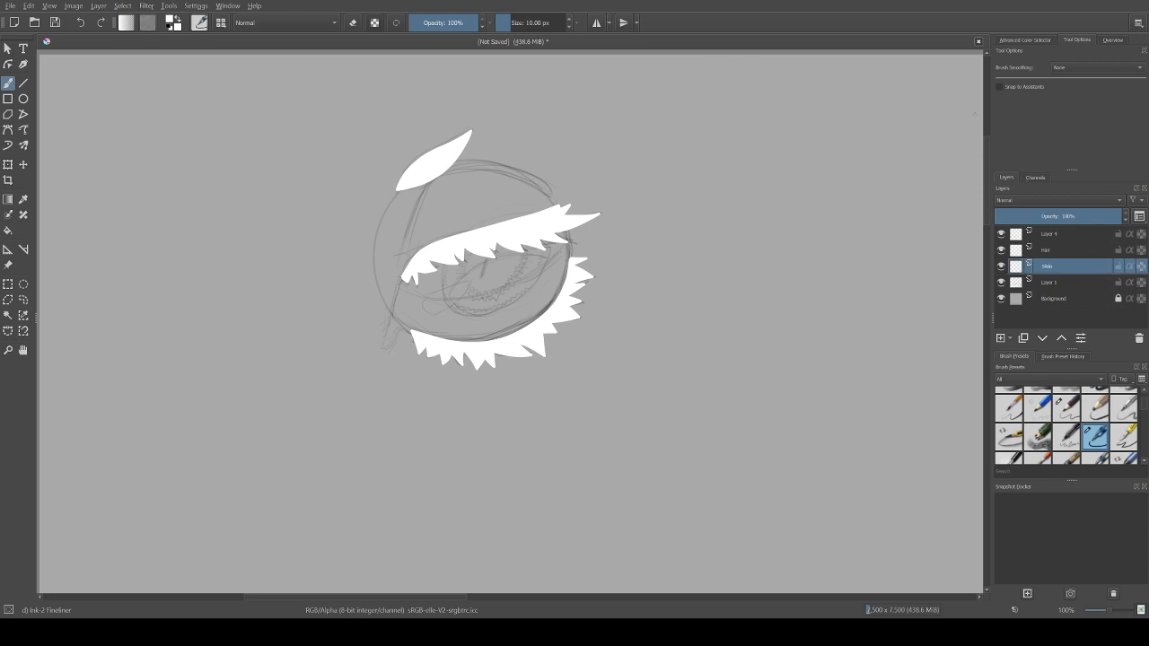
Step: Show the Advanced Color Selector and reset the foreground and background colours to black and white
click(1025, 41)
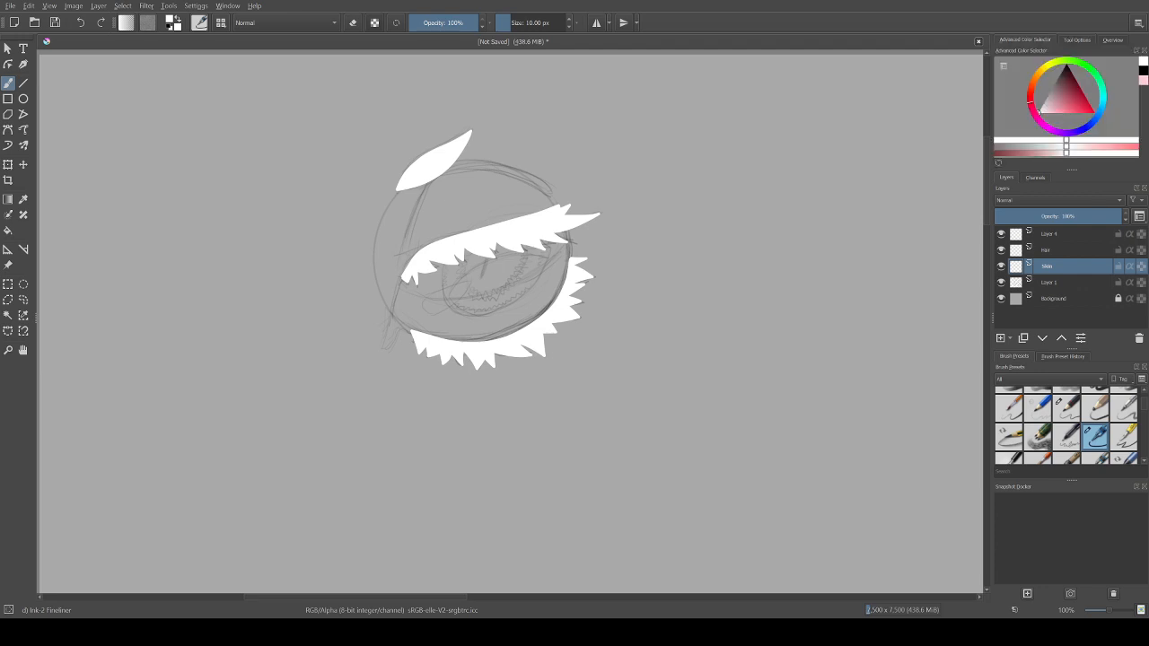
key(d)
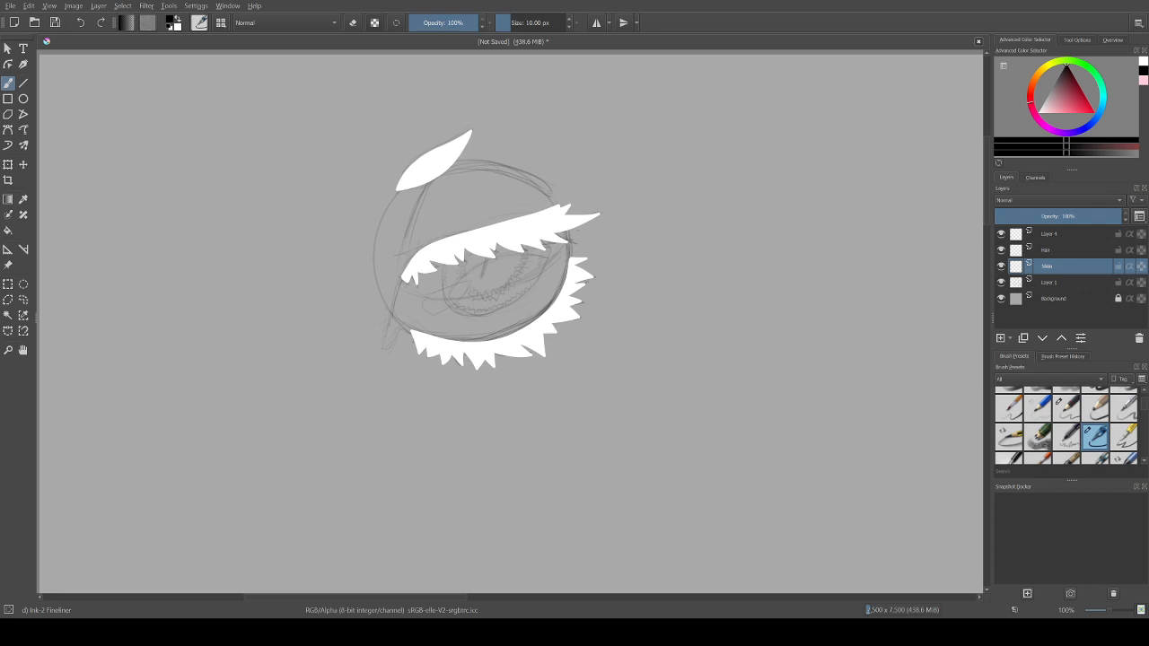
Step: Set the brush size to 5 px and the brush smoothing to Stabilizer
click(507, 22)
double_click(506, 22)
text(5)
key(Return)
drag(567, 232, 569, 256)
key(ctrl+z)
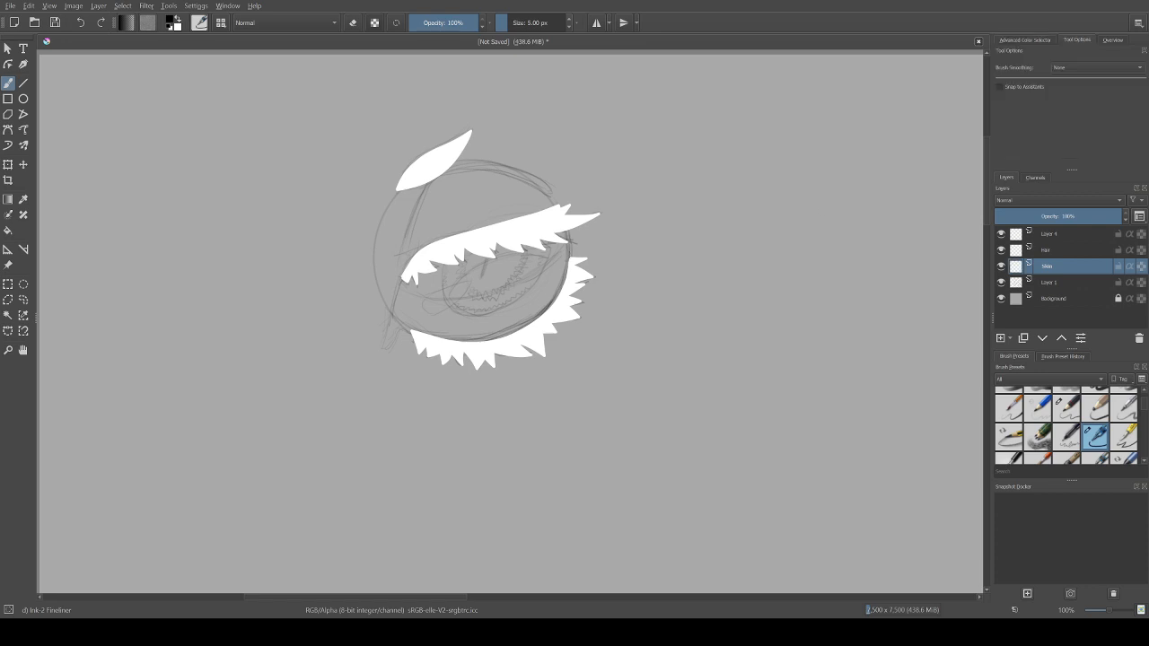
click(1068, 105)
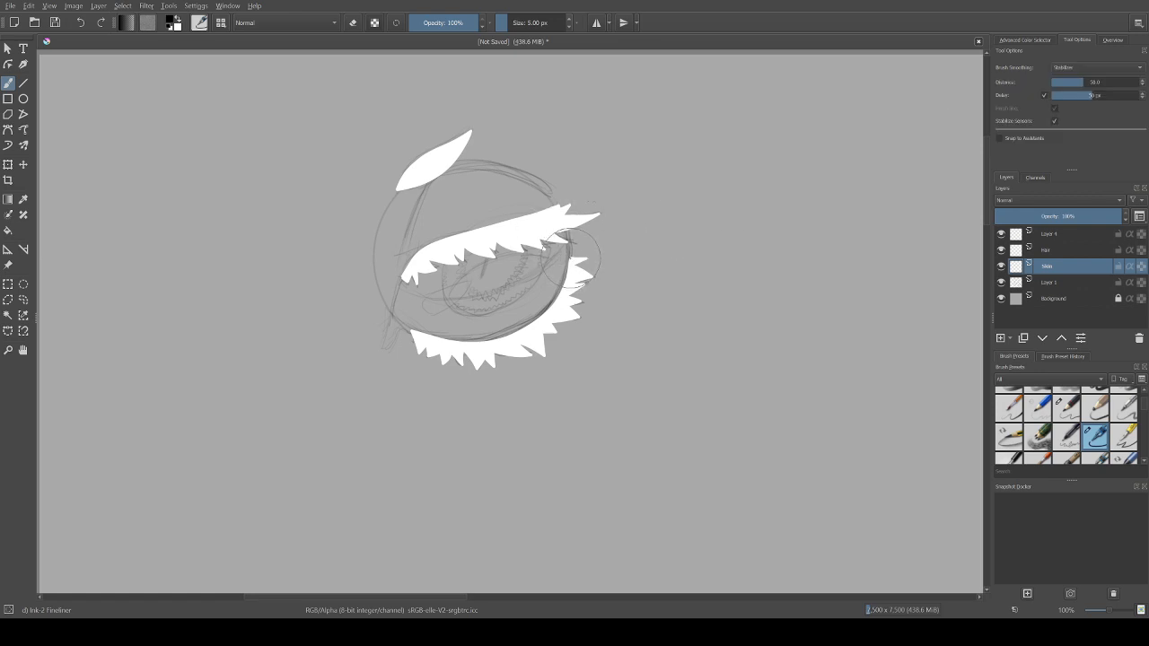
Step: Ink the tear duct, the eye's inner corner and the double lower-lid rim in black on the Skin layer, following the sketch
mouse_move(571, 259)
mouse_down()
mouse_move(567, 226)
mouse_move(568, 274)
mouse_move(579, 249)
mouse_move(542, 245)
mouse_move(560, 264)
mouse_up()
drag(412, 331, 381, 354)
drag(382, 353, 394, 302)
key(ctrl+z)
mouse_move(404, 270)
mouse_down()
mouse_move(382, 348)
mouse_move(415, 331)
mouse_up()
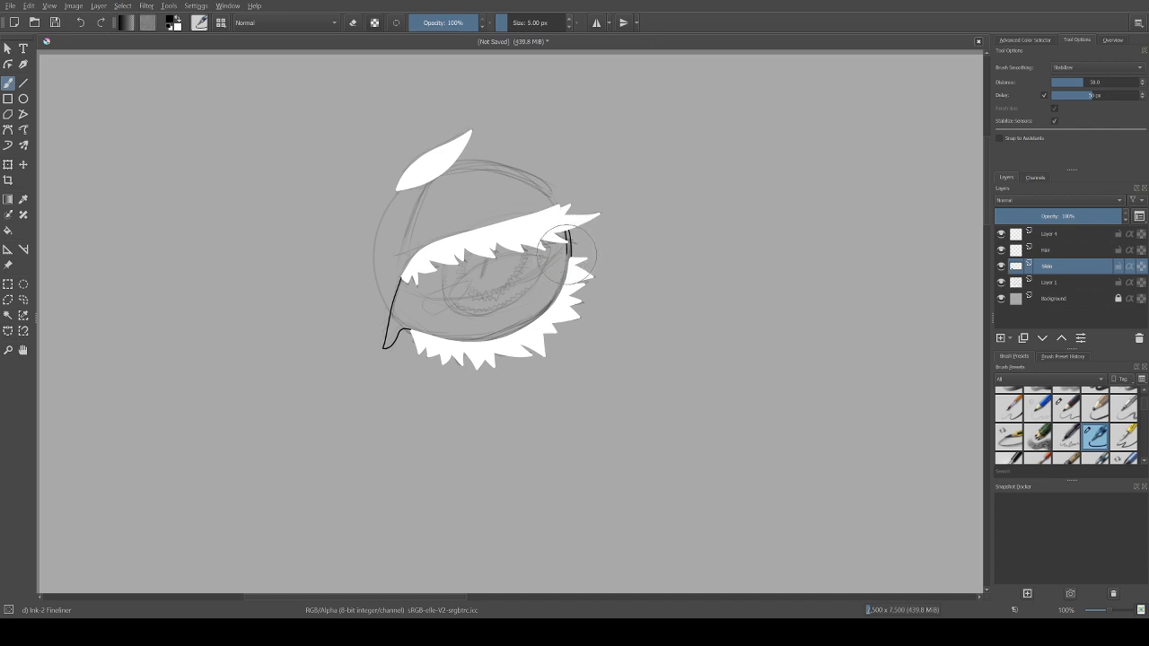
mouse_move(569, 254)
mouse_down()
mouse_move(523, 339)
mouse_move(525, 323)
mouse_move(471, 339)
mouse_move(400, 324)
mouse_move(390, 308)
mouse_up()
Step: Switch to the Contiguous Selection tool and hide the pencil sketch on Layer 1
click(8, 316)
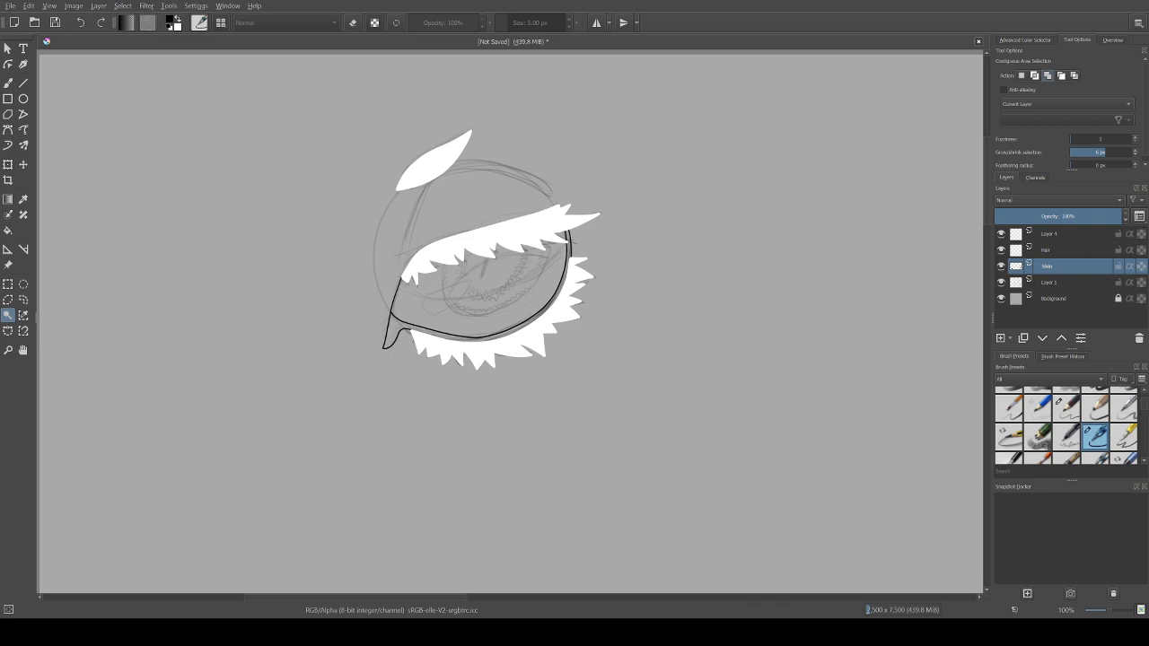
click(1001, 282)
click(1001, 282)
click(1001, 282)
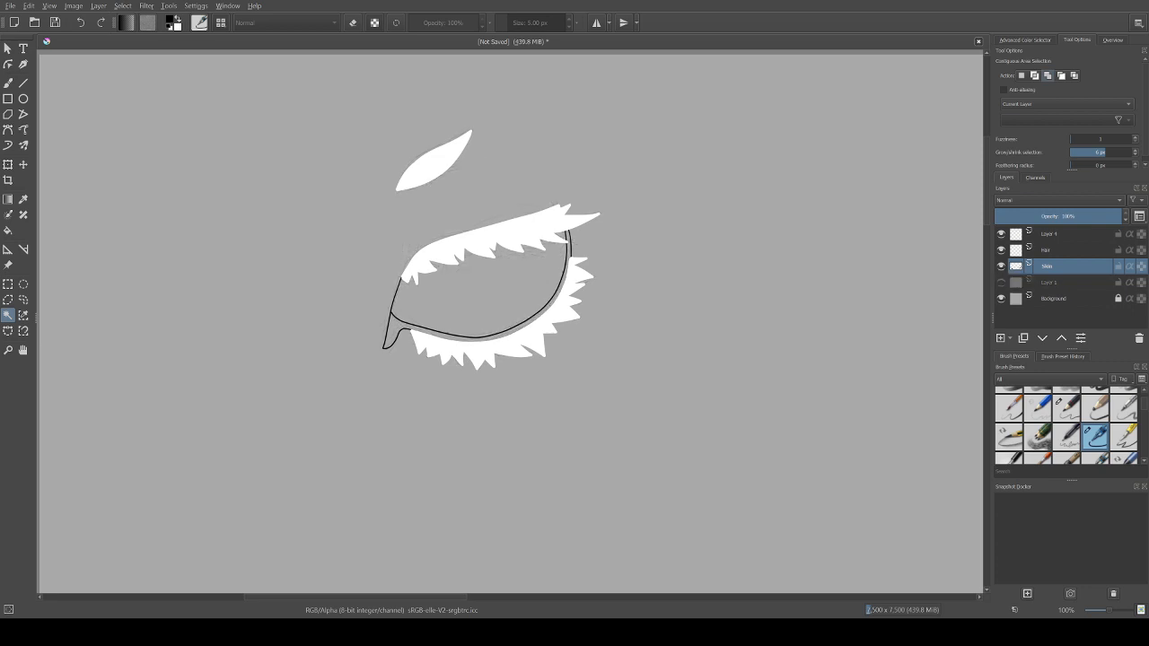
click(1001, 282)
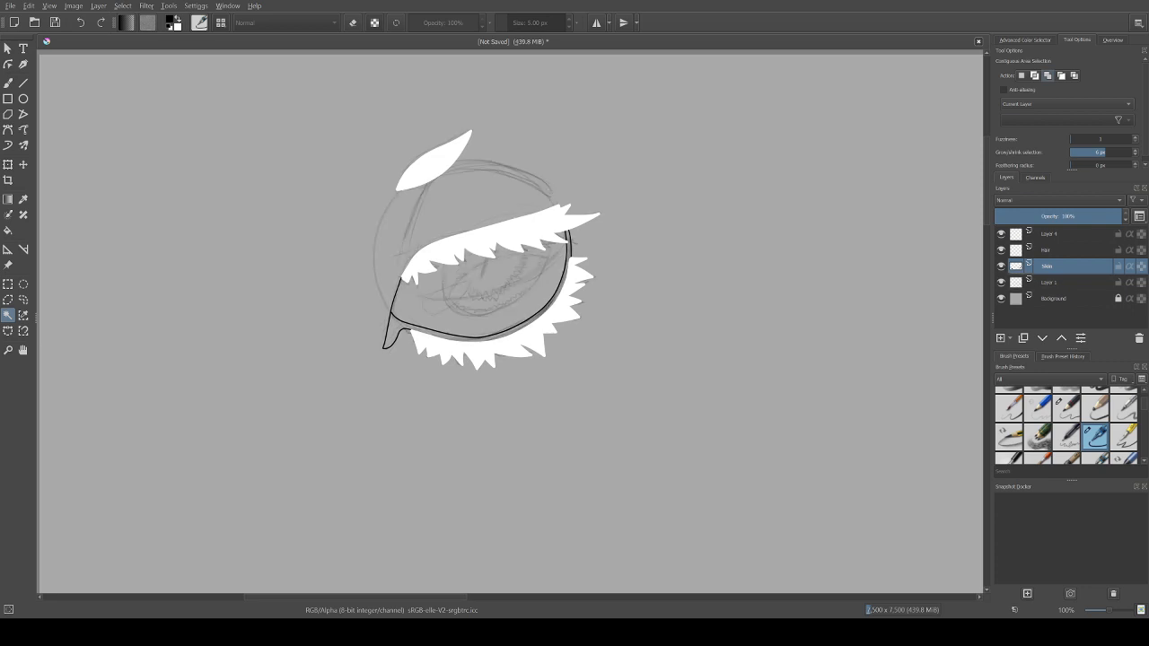
click(1001, 282)
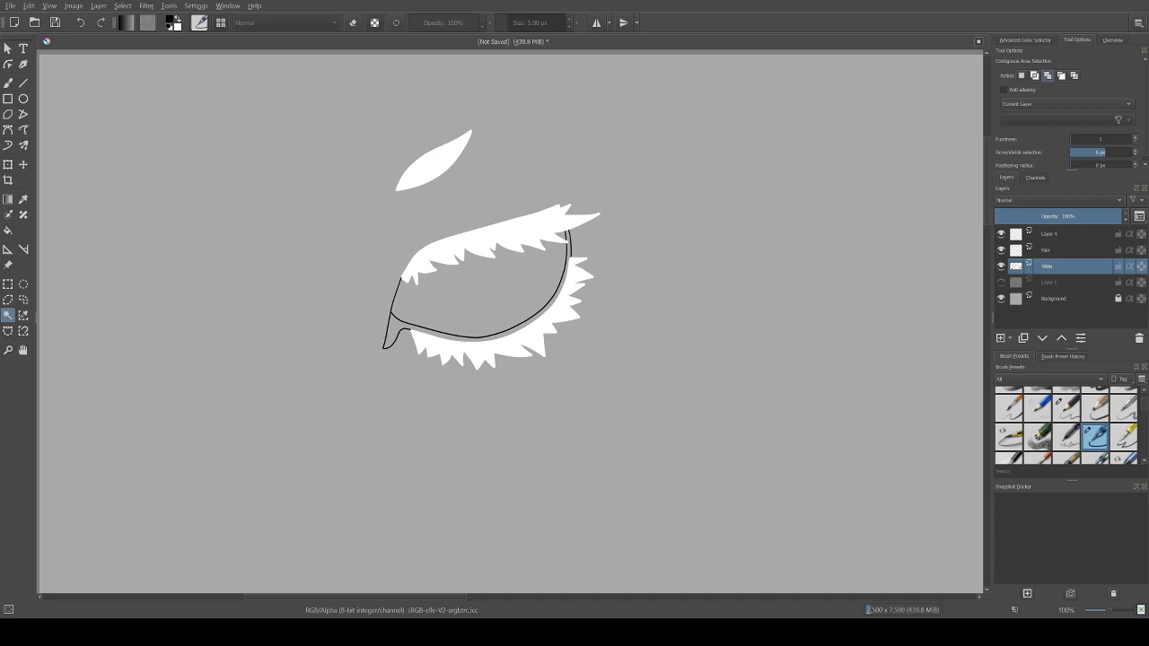
Step: Set the contiguous selection to sample All Layers and select the area inside the tear duct and lower-lid rim outline
click(485, 292)
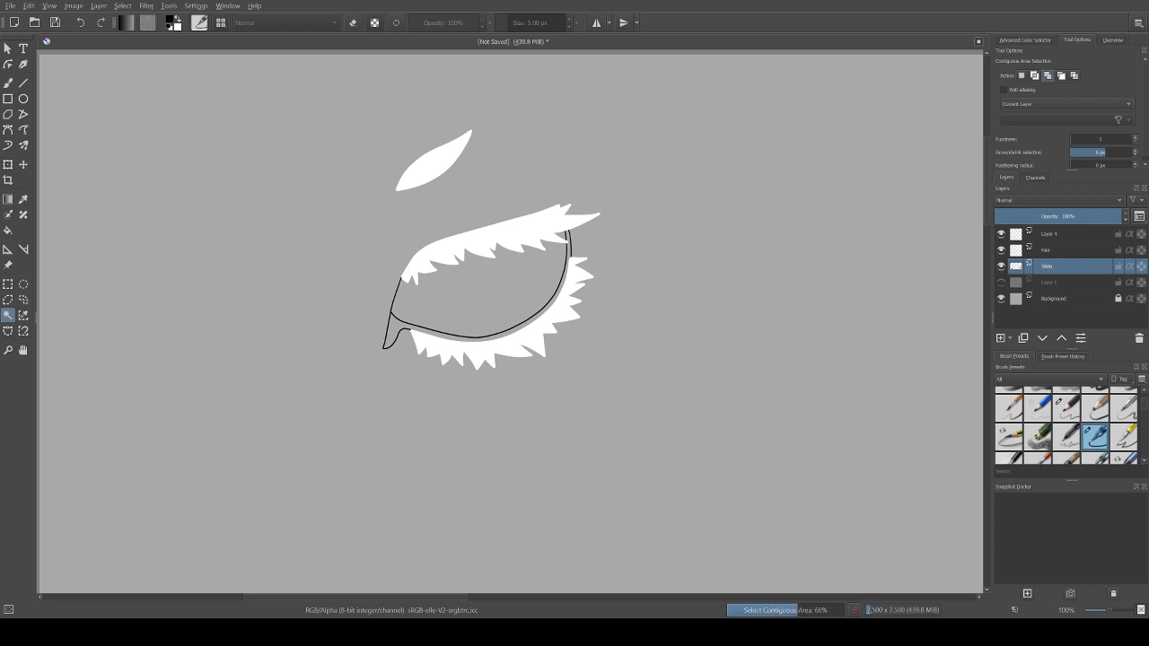
click(1067, 105)
click(1059, 115)
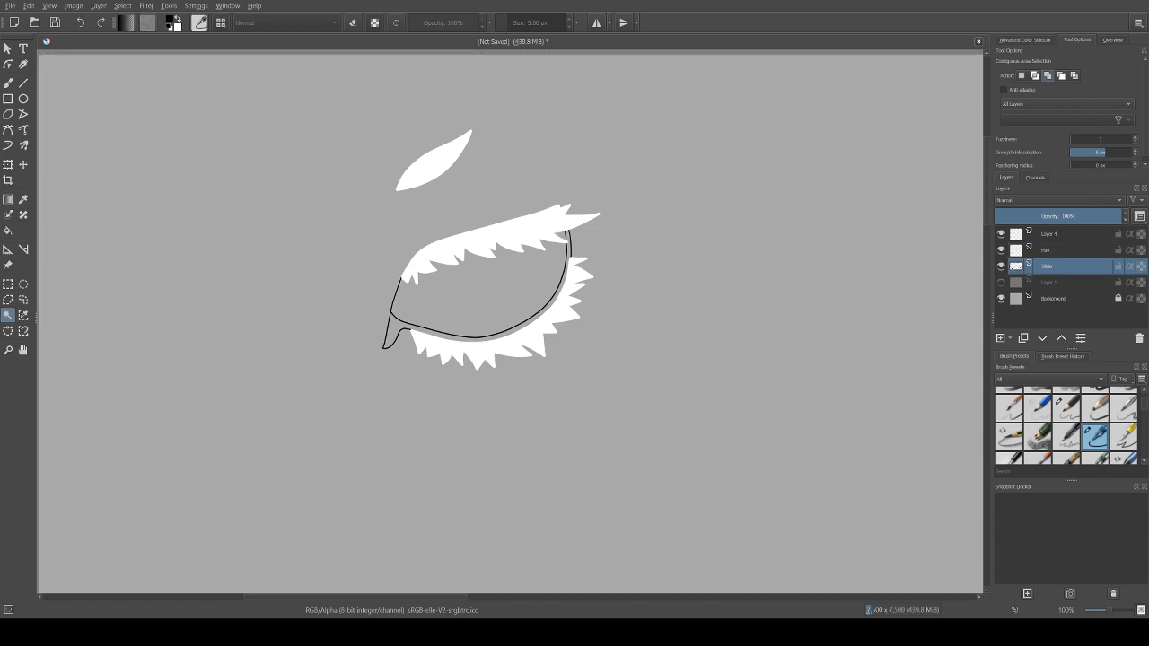
click(394, 330)
Step: Move Layer 4 below the Skin layer and rename it as Tear Duct
drag(1050, 235, 1051, 273)
double_click(1051, 267)
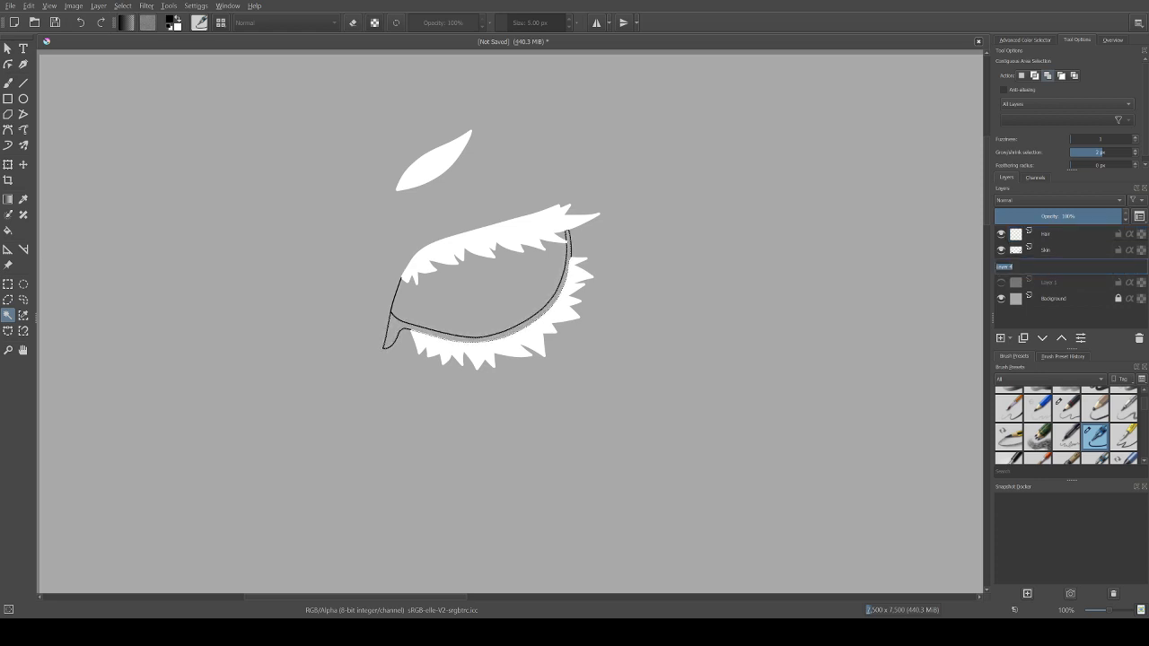
text(l)
key(Return)
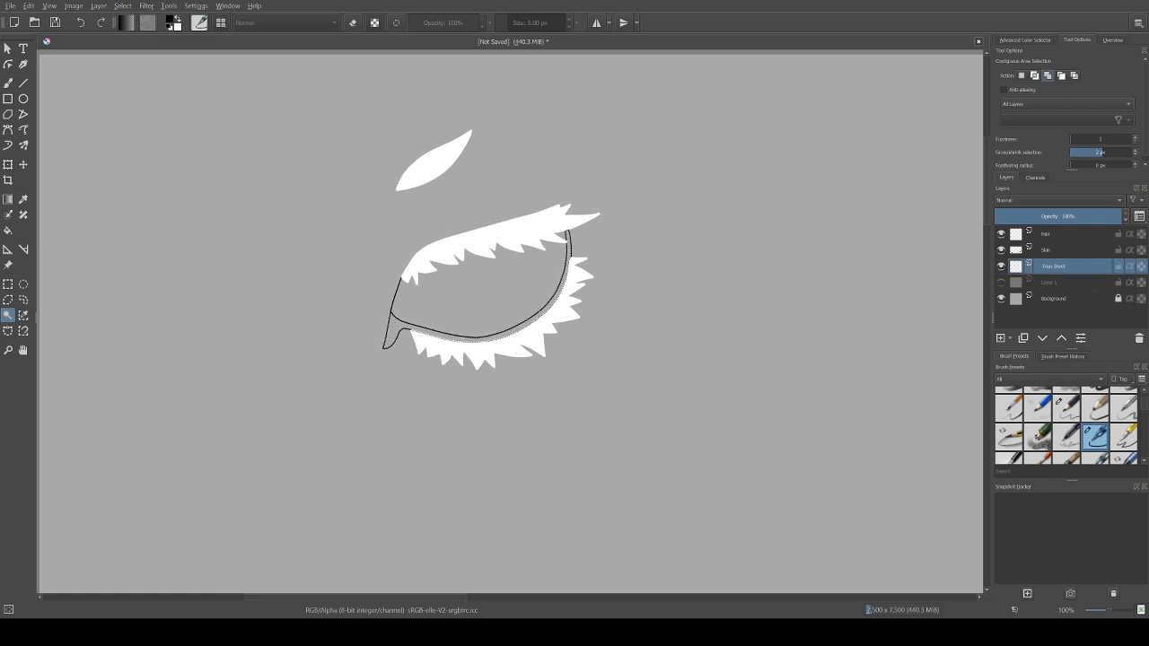
Step: Fill the selected tear duct and lower-lid rim with pale pink on the Tear Duct layer
key(f)
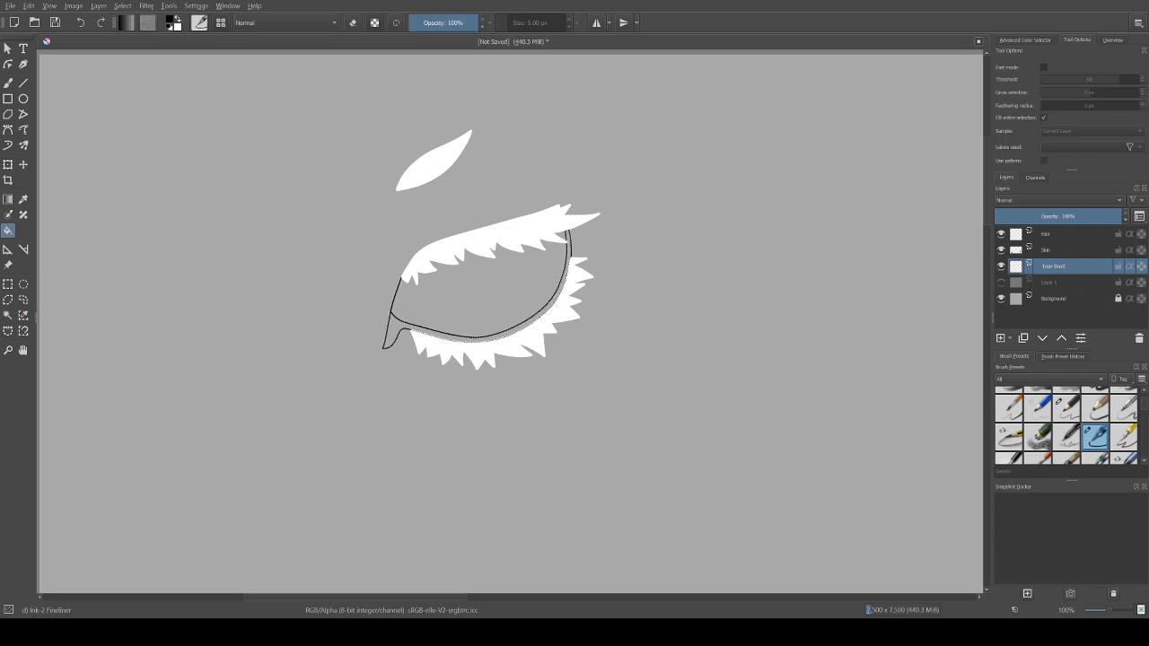
click(1051, 113)
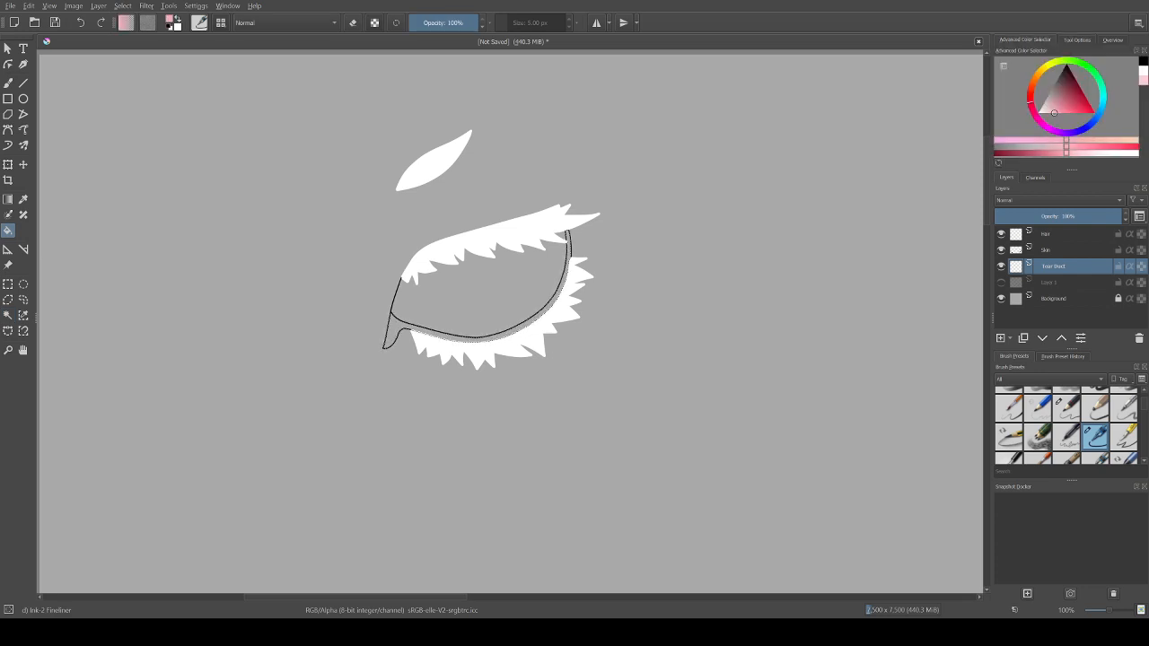
drag(1052, 113, 1049, 114)
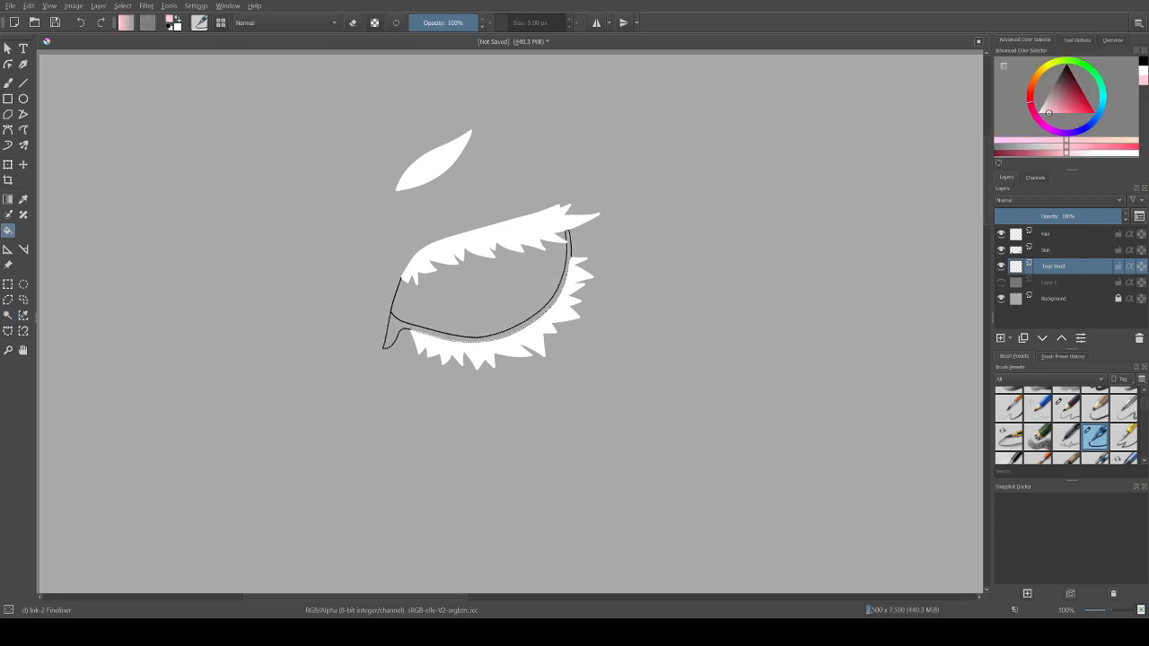
click(394, 332)
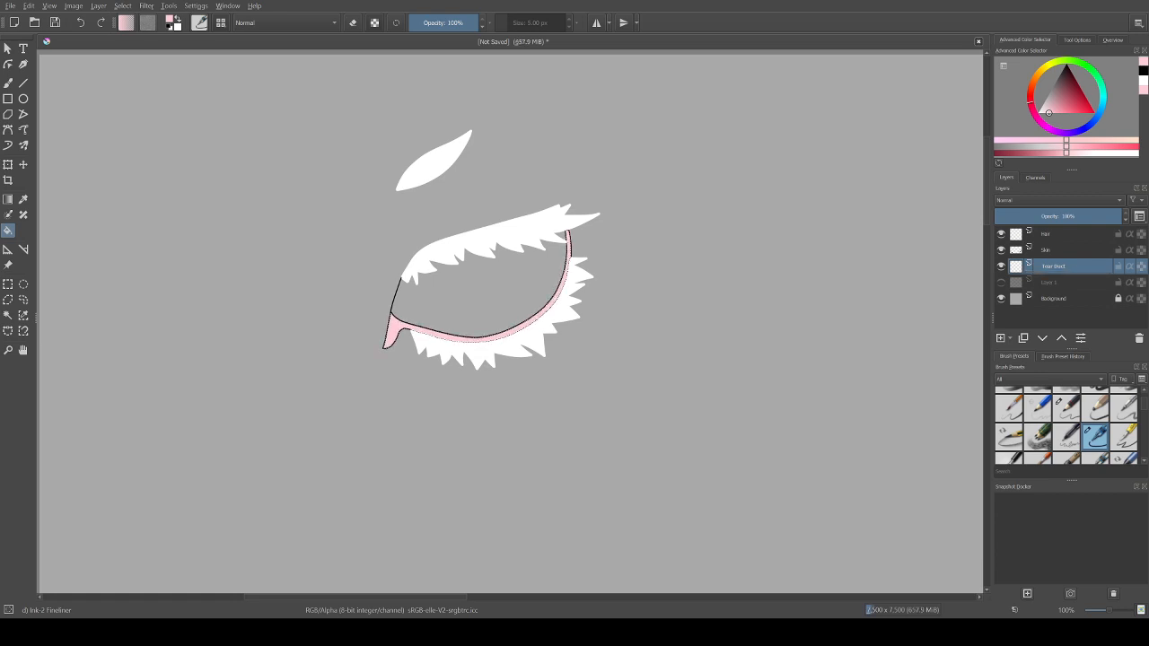
Step: Apply a light blue gradient fading from the tear duct into the pink rim, then clear the selection and show Layer 1 again
mouse_move(1094, 120)
mouse_down()
mouse_move(1100, 110)
mouse_move(1093, 121)
mouse_move(1066, 109)
mouse_up()
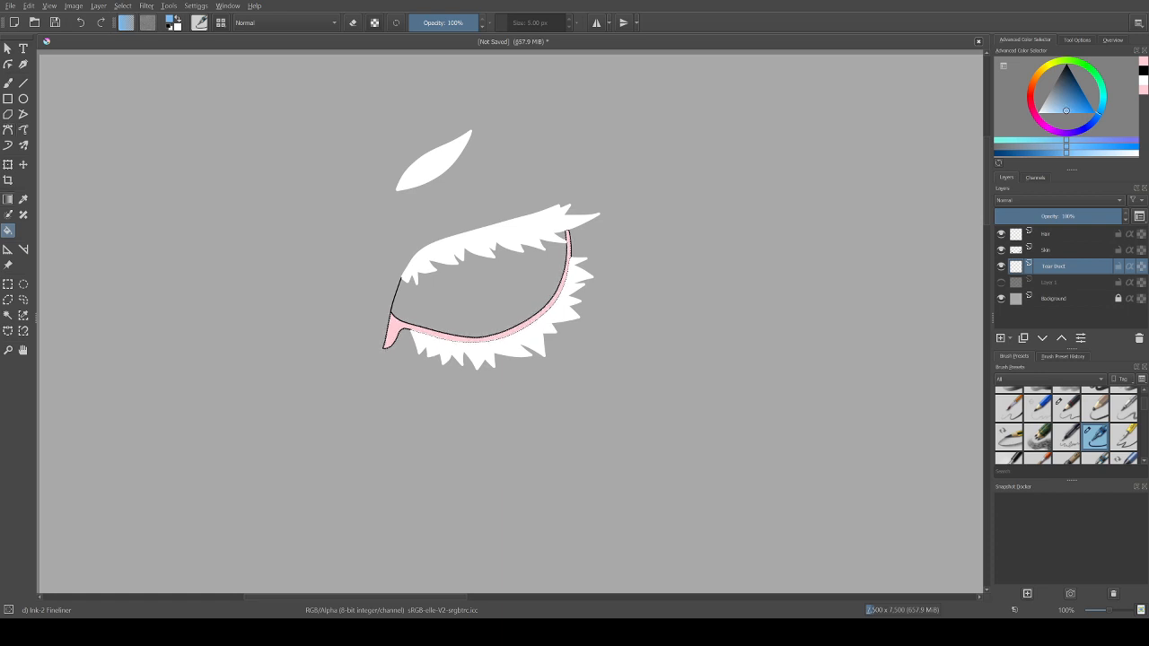
key(g)
drag(505, 298, 504, 297)
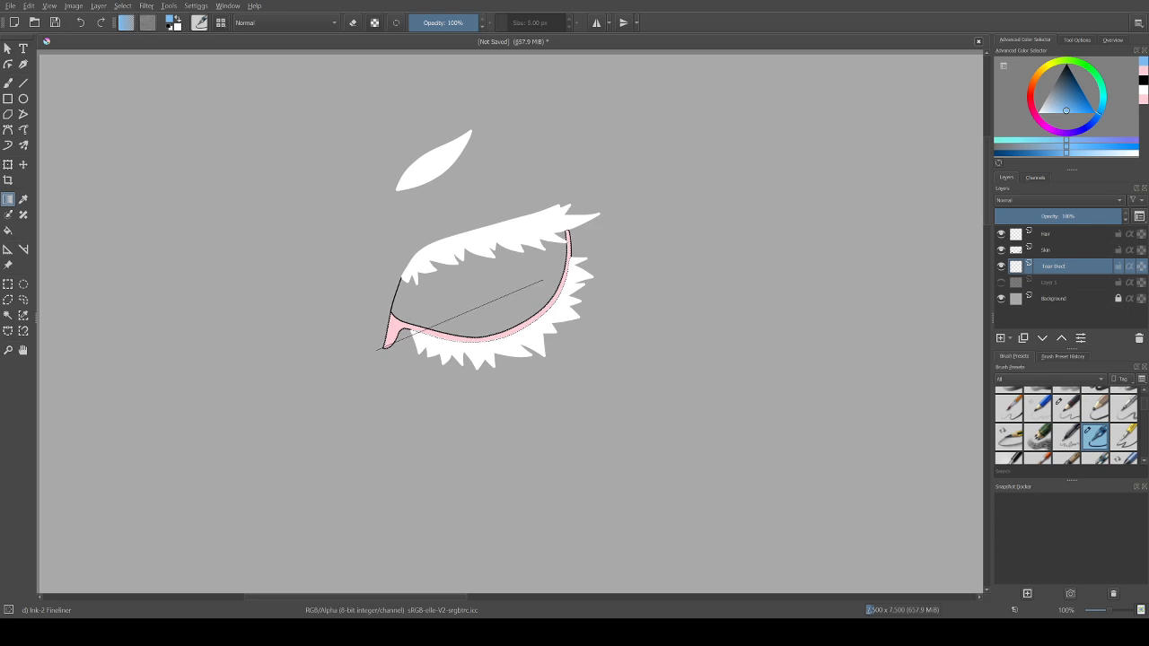
drag(540, 284, 541, 284)
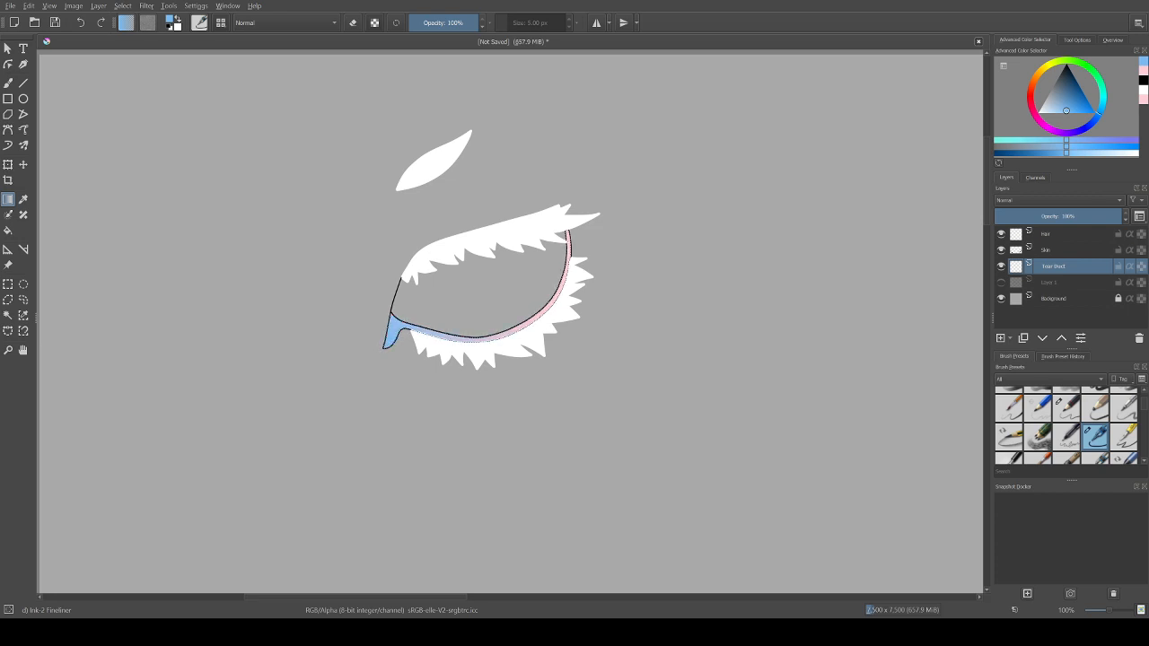
key(ctrl+shift+a)
click(1001, 282)
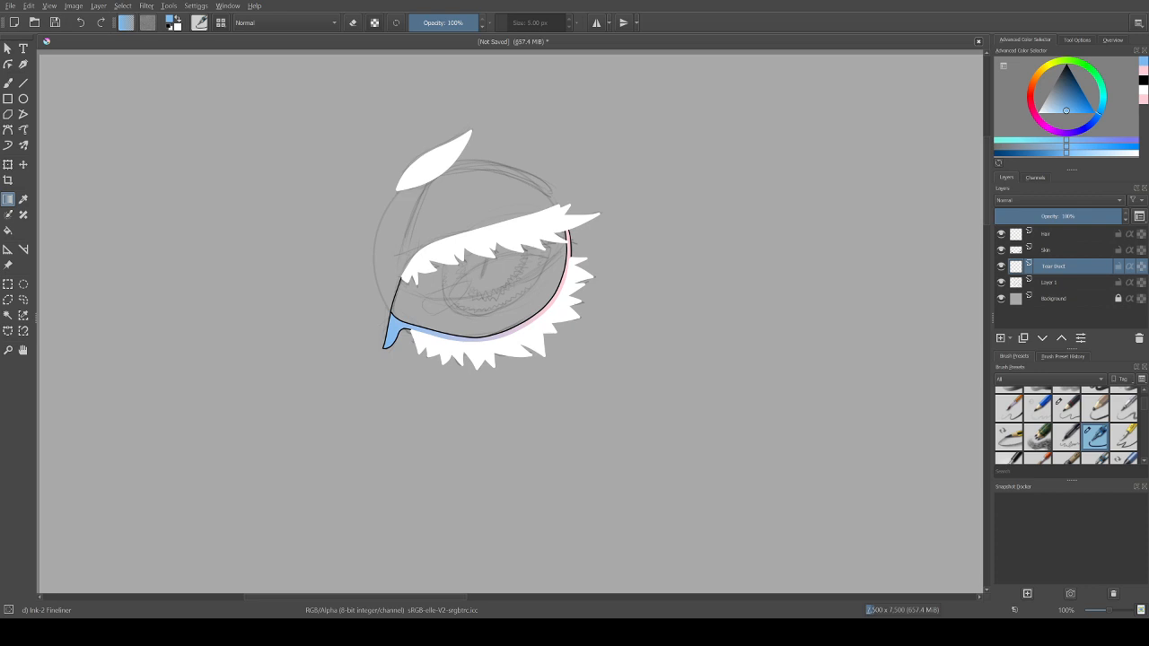
Step: Undo the blue gradient and apply a white gradient fading from the tear duct into the pink lower-lid rim
key(ctrl+z)
key(ctrl+z)
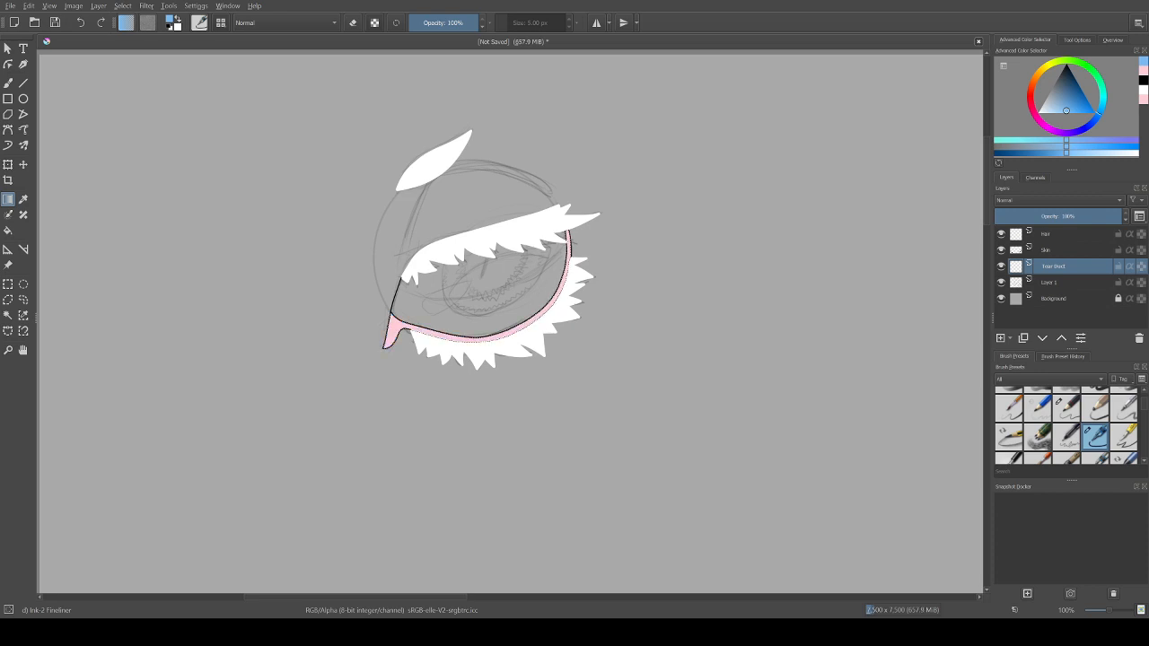
click(1040, 112)
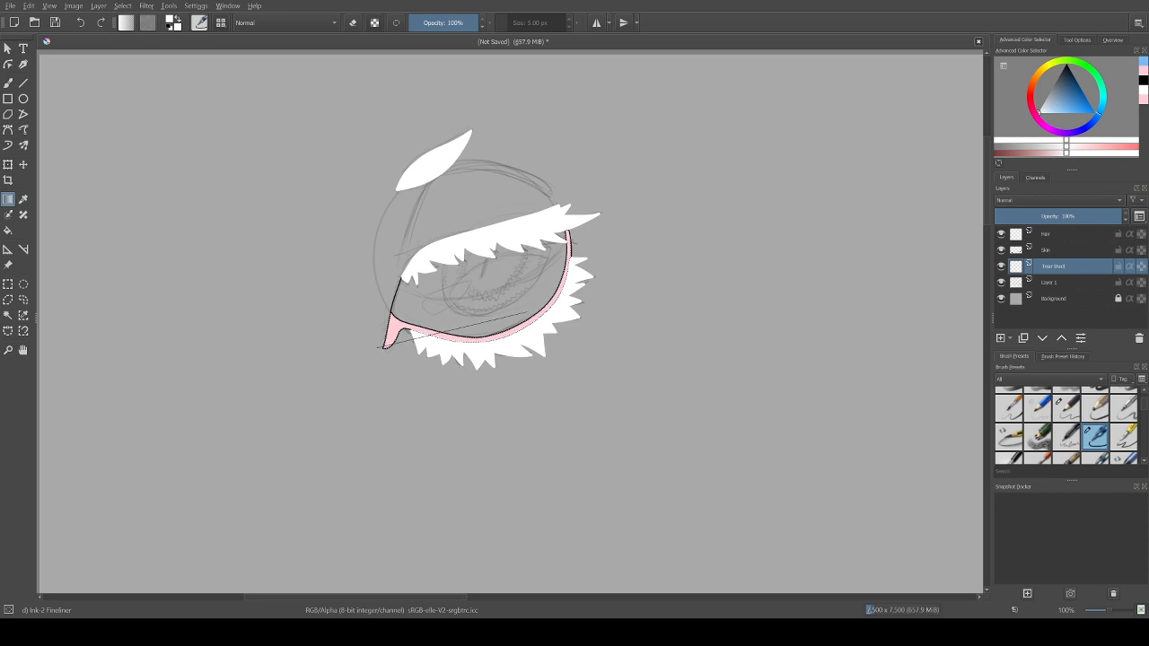
drag(534, 309, 535, 309)
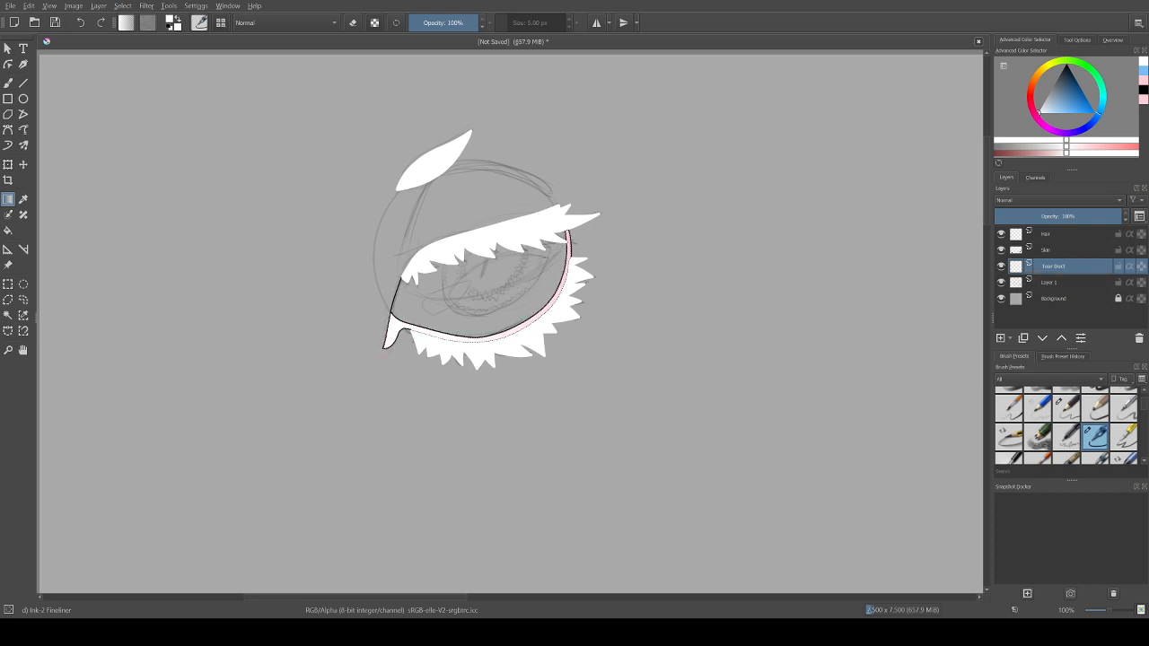
Step: Apply a light blue gradient over the white, fading from the tear duct into the rim, and clear the selection
click(1069, 106)
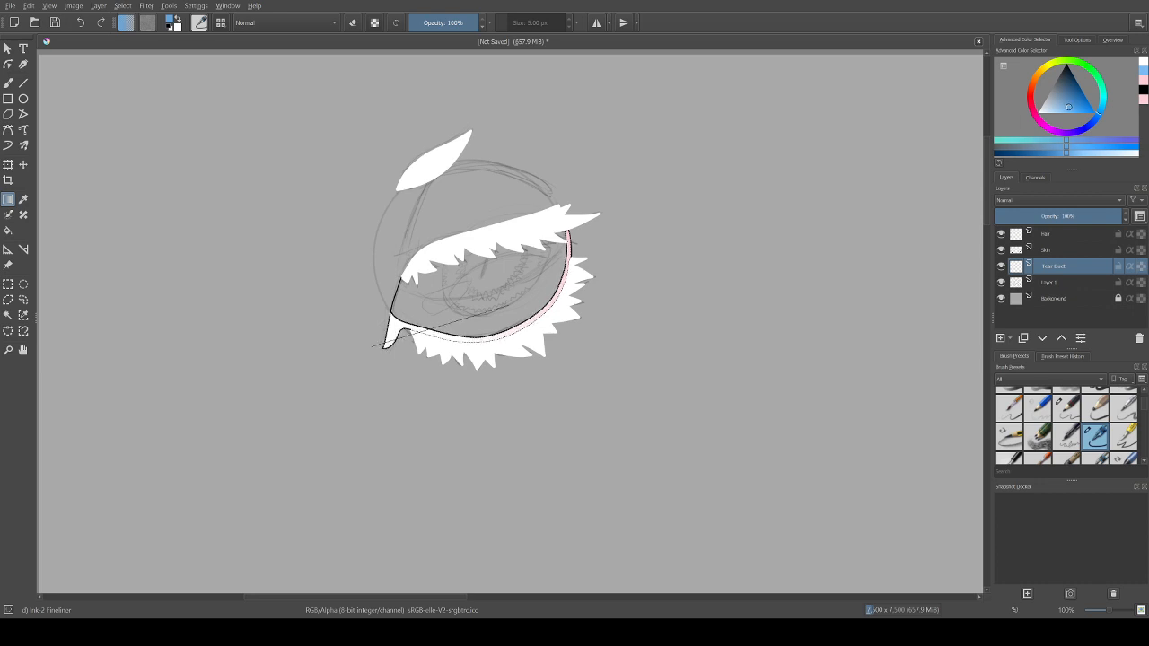
key(shift+BackSpace)
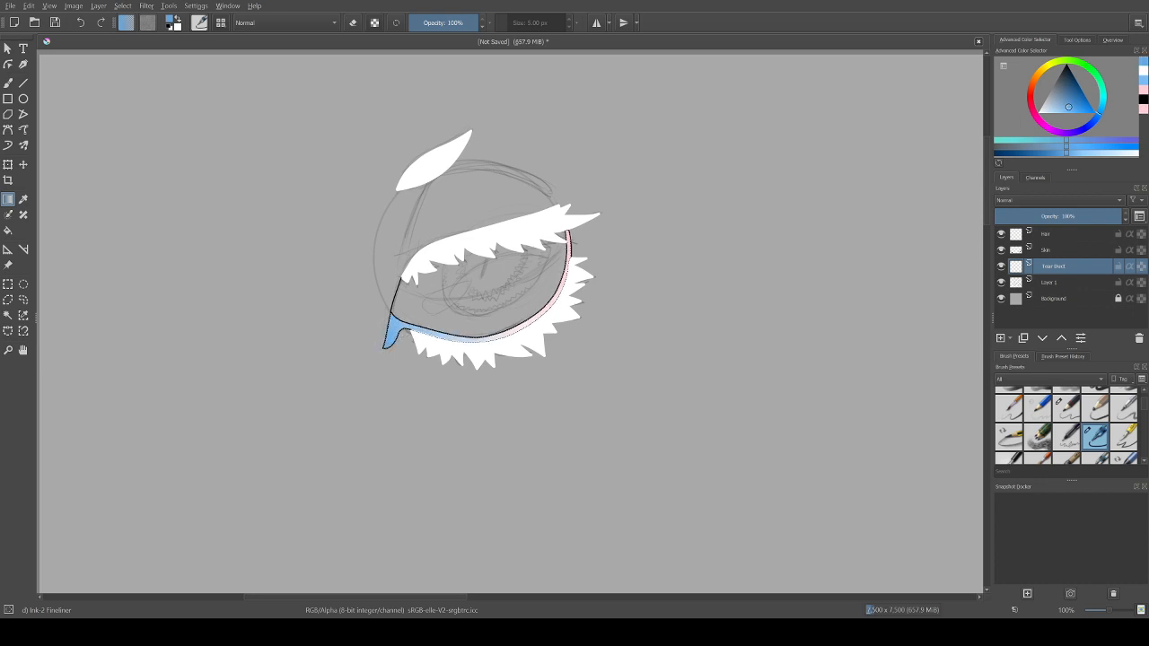
key(ctrl+shift+a)
Step: Compare the artwork with the Layer 1 pencil sketch hidden and shown
click(1051, 283)
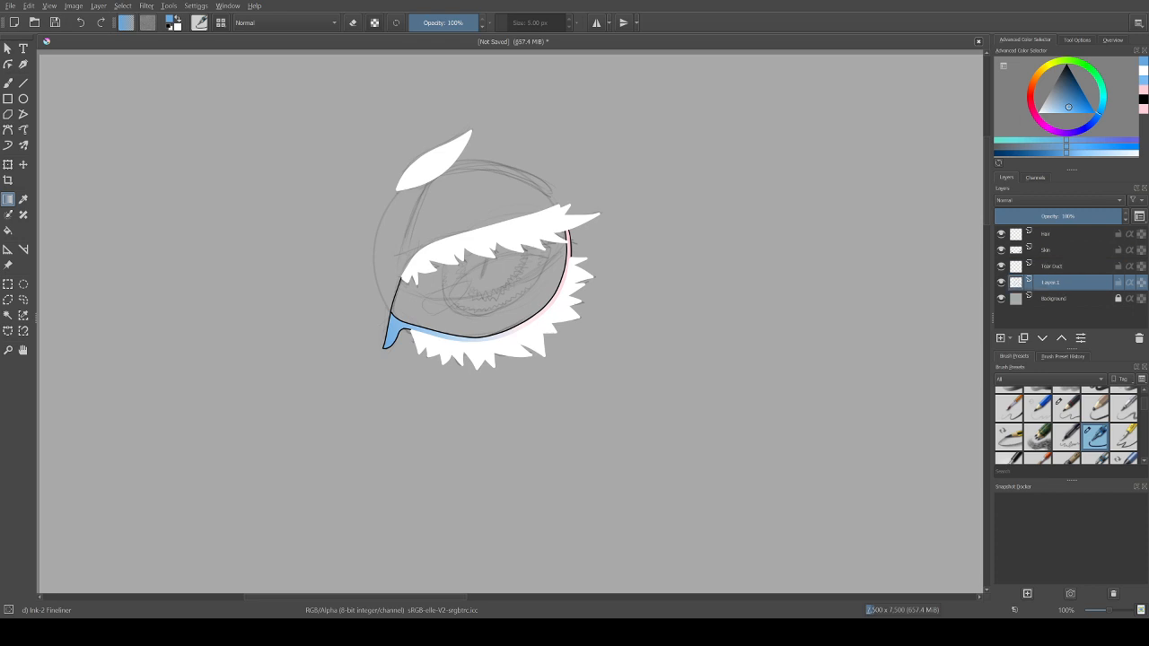
click(1001, 283)
click(1001, 283)
click(1001, 283)
click(1001, 283)
click(1001, 283)
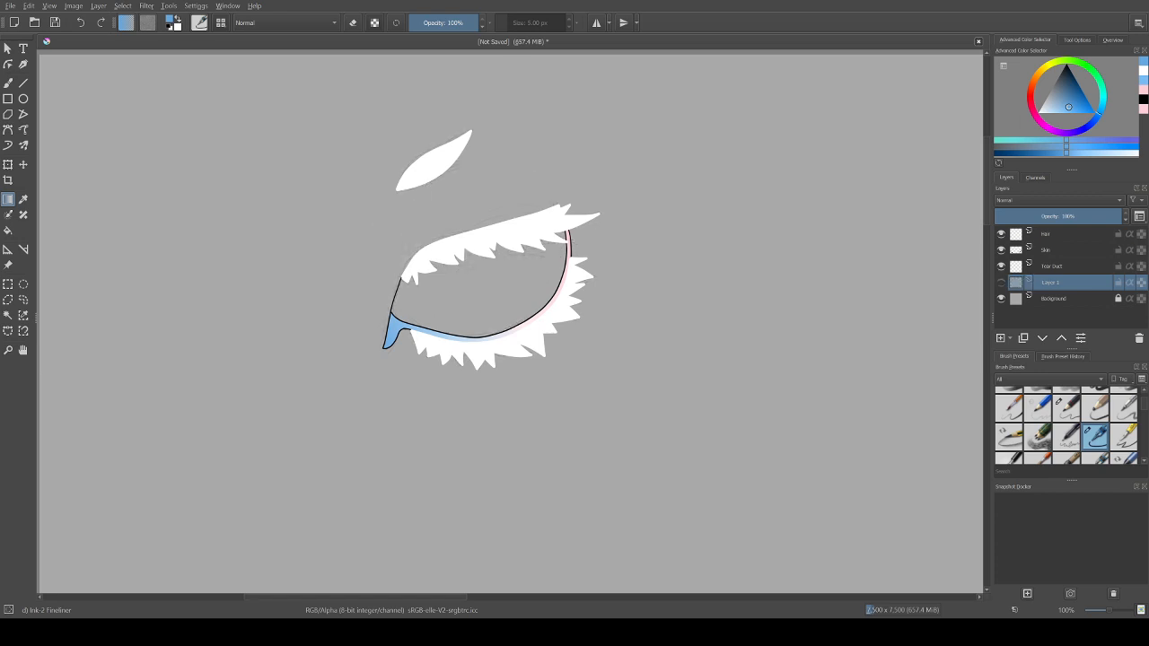
click(1001, 283)
Step: Add a new paint layer and place it below the pencil sketch on Layer 1
ctrl+click(1015, 266)
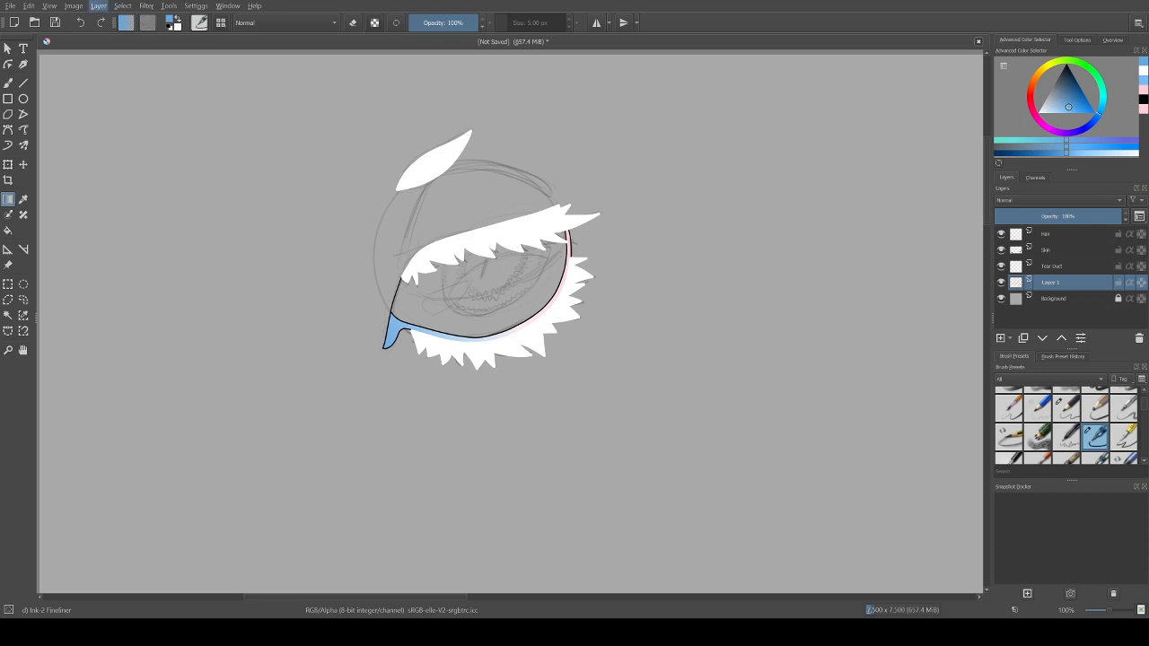
key(Insert)
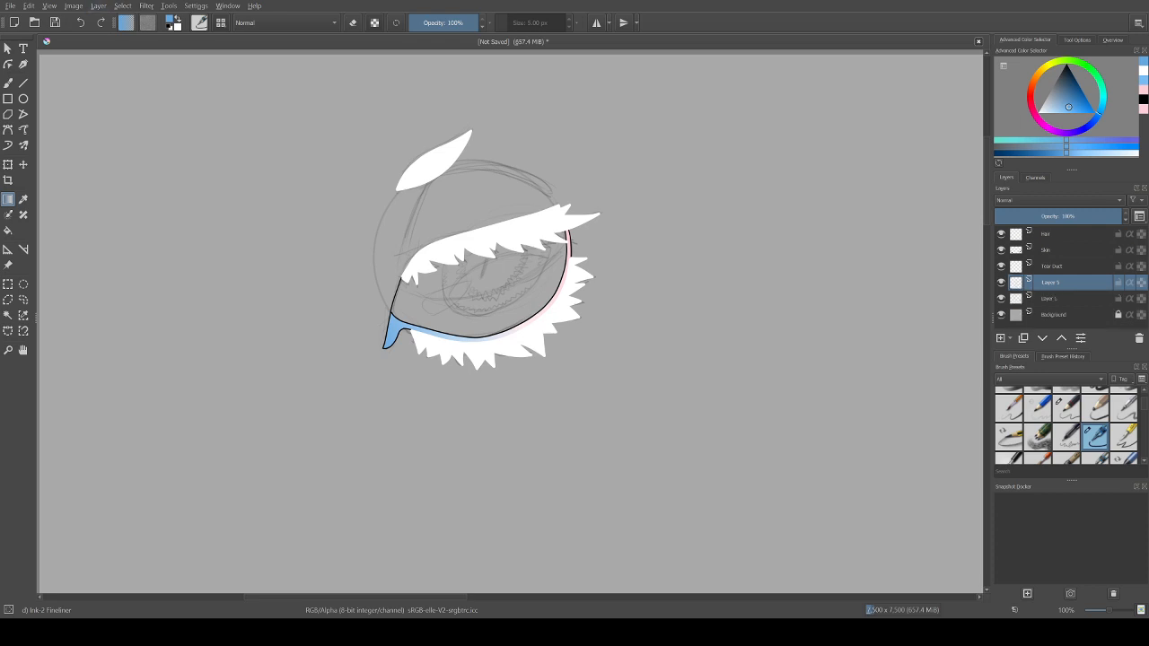
key(ctrl+Page_Down)
click(1002, 283)
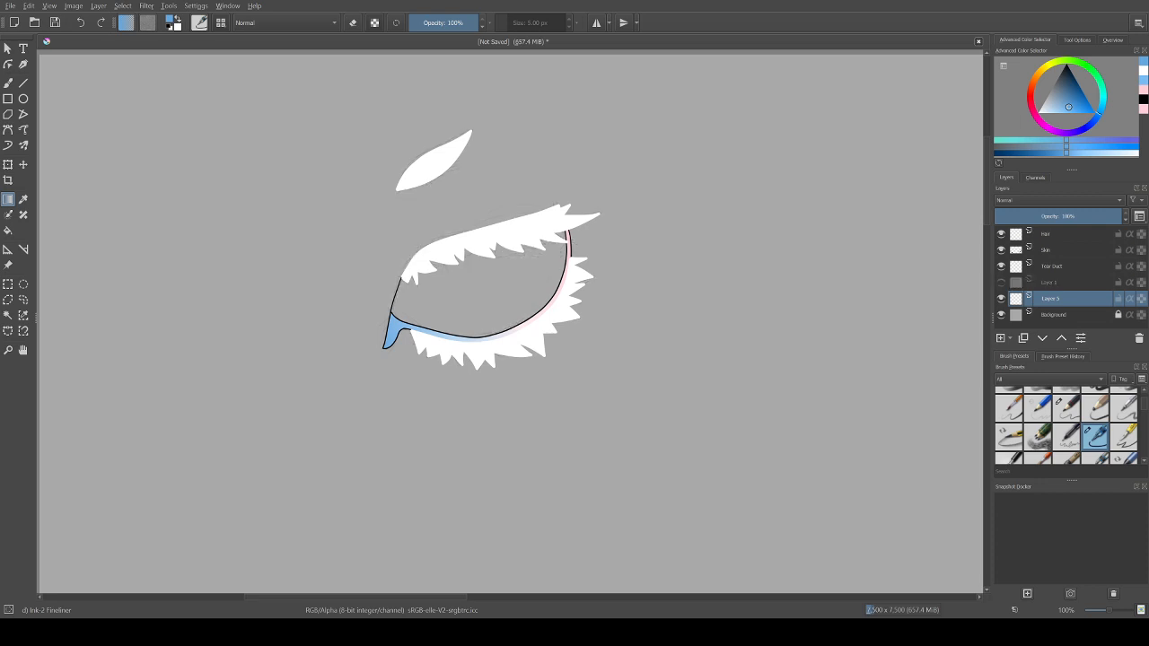
click(1001, 282)
Step: Rename the pencil sketch layer as Sketch and the new layer below it as Eye Lines
double_click(1050, 283)
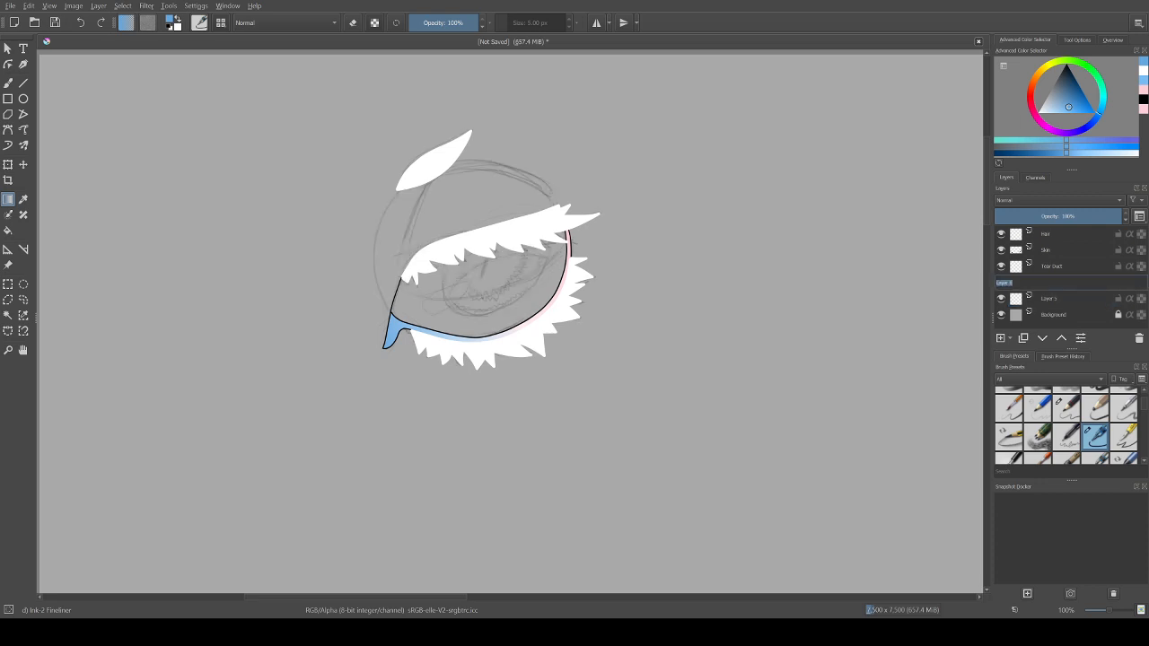
text(li)
key(Return)
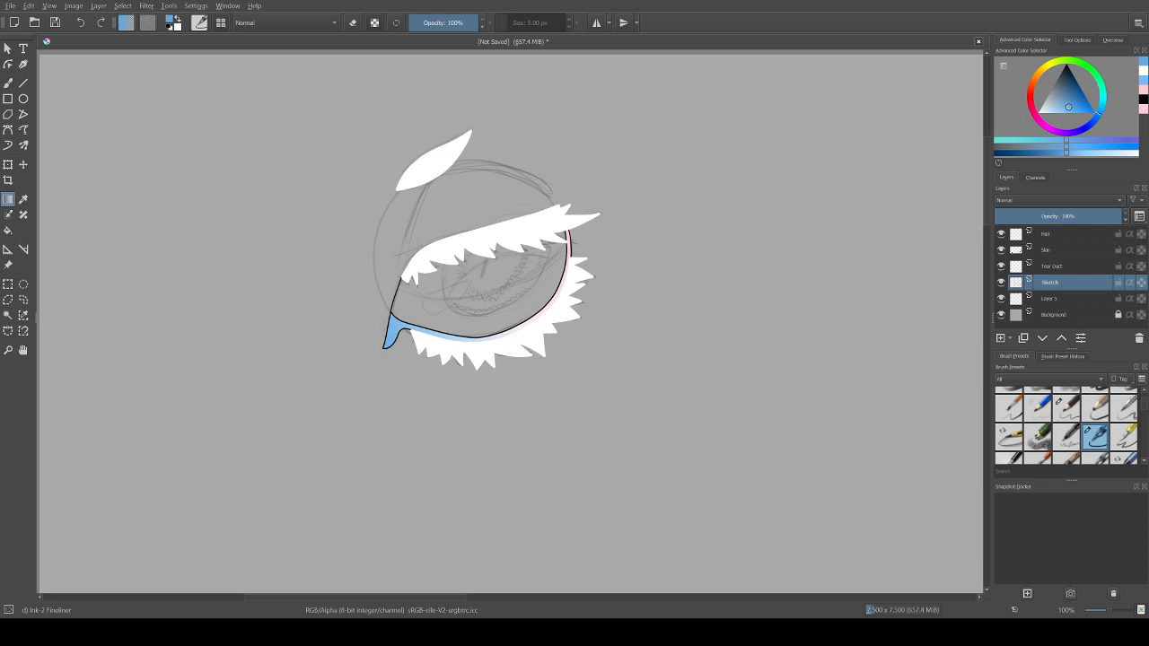
double_click(1050, 299)
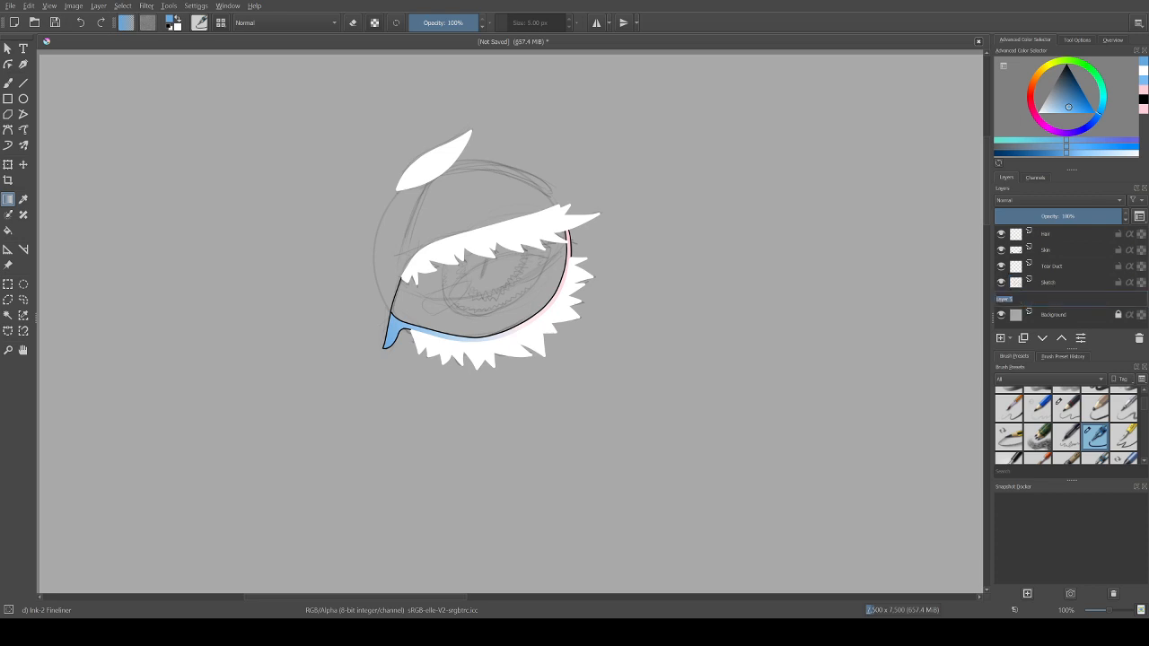
text(Full Lines)
key(Return)
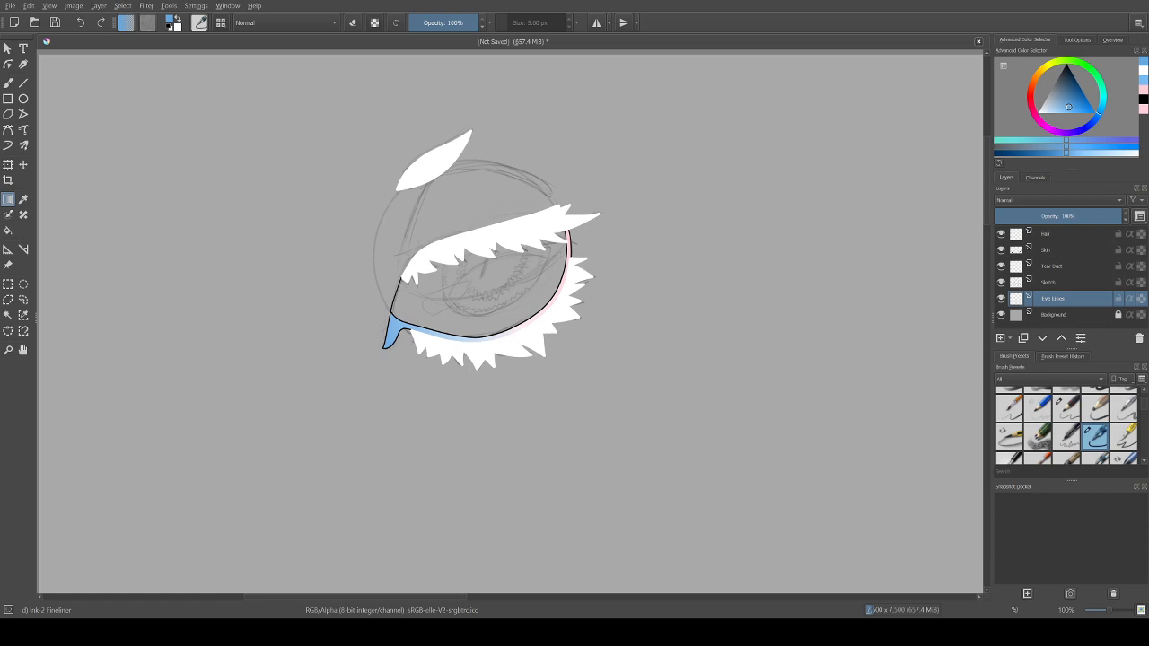
Step: Reset the foreground colour to black and switch to the freehand brush with its smoothing options displayed
key(d)
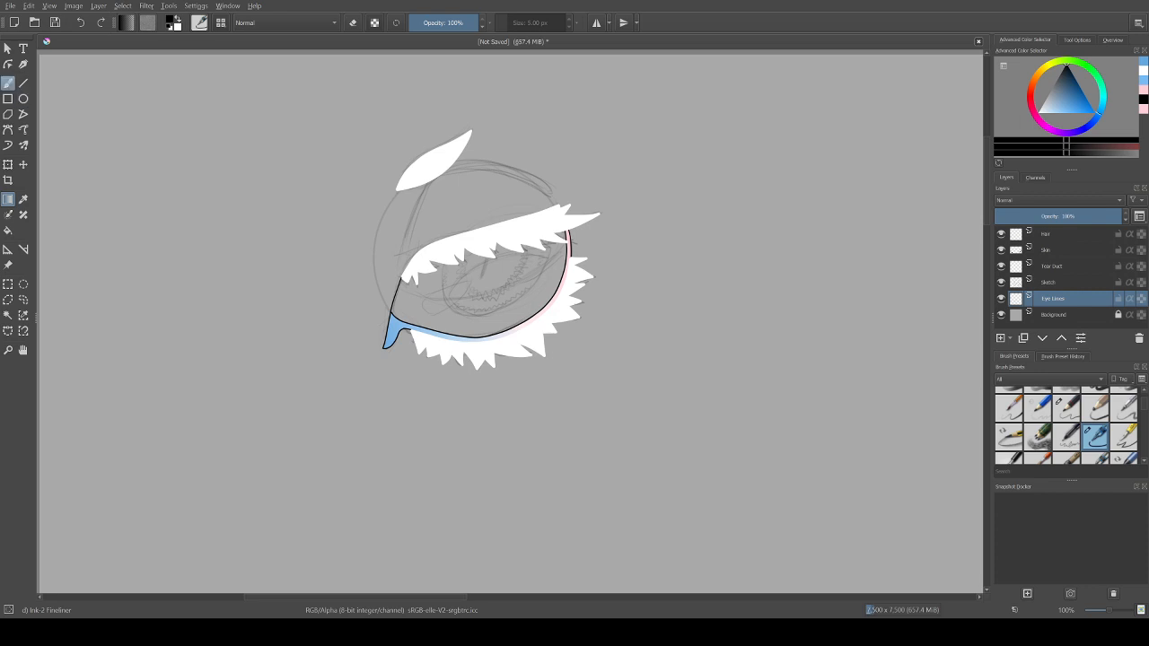
key(b)
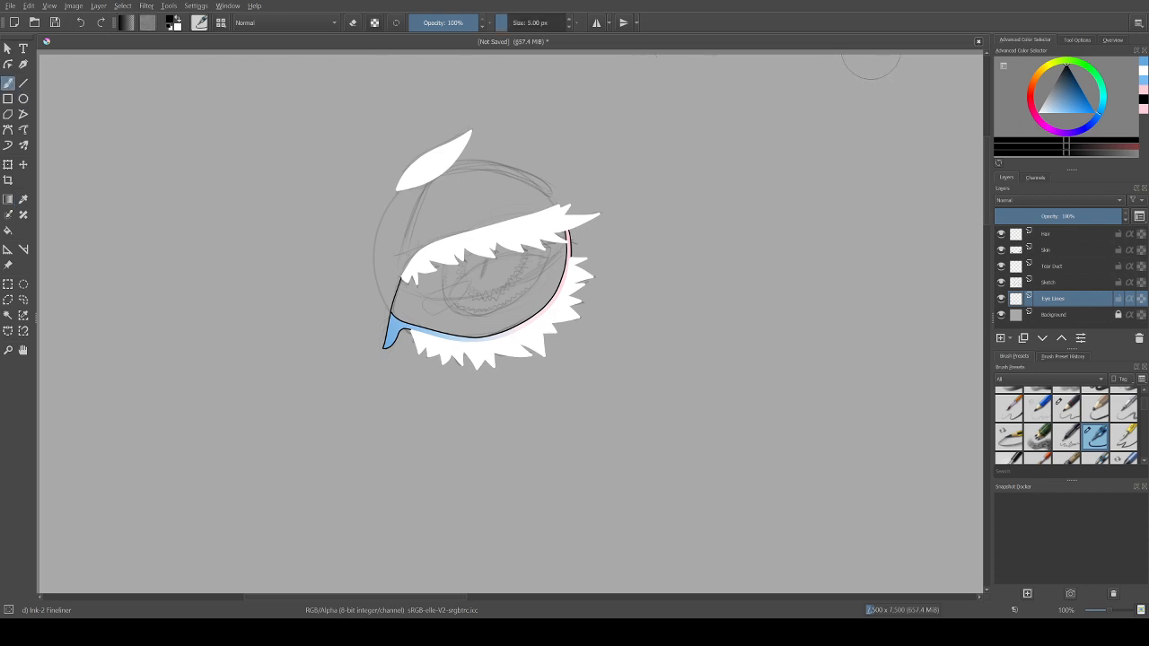
click(1078, 39)
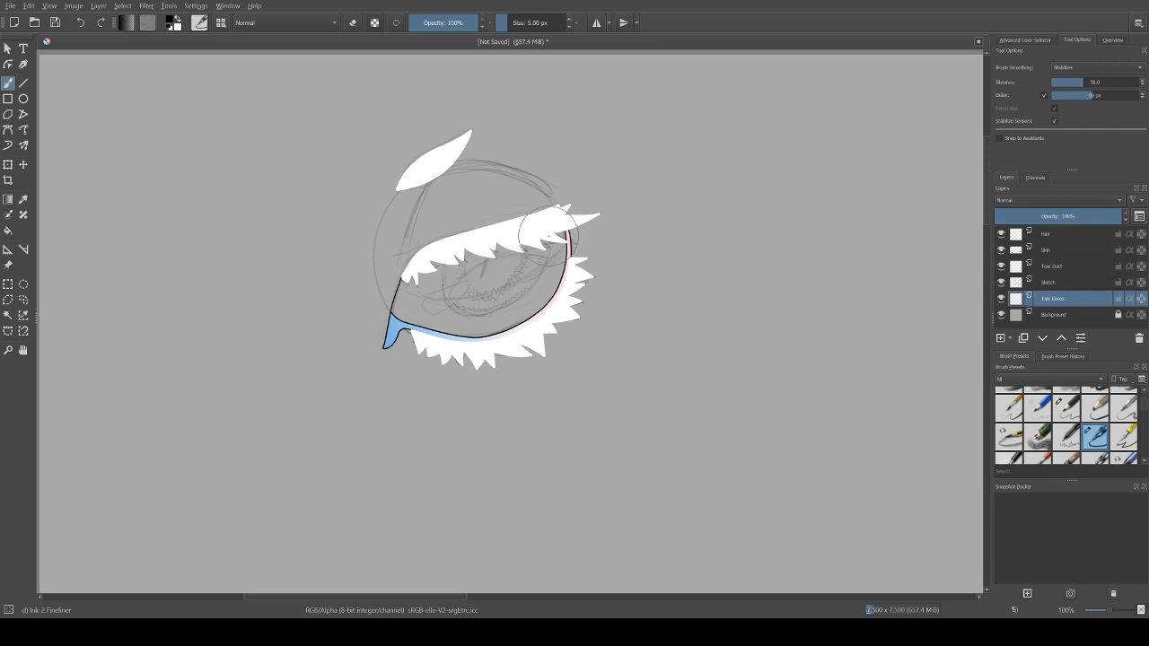
Step: Try to ink the edge of the iris over the pencil sketch on the Eye Lines layer
drag(548, 237, 543, 275)
key(ctrl+z)
key(plus)
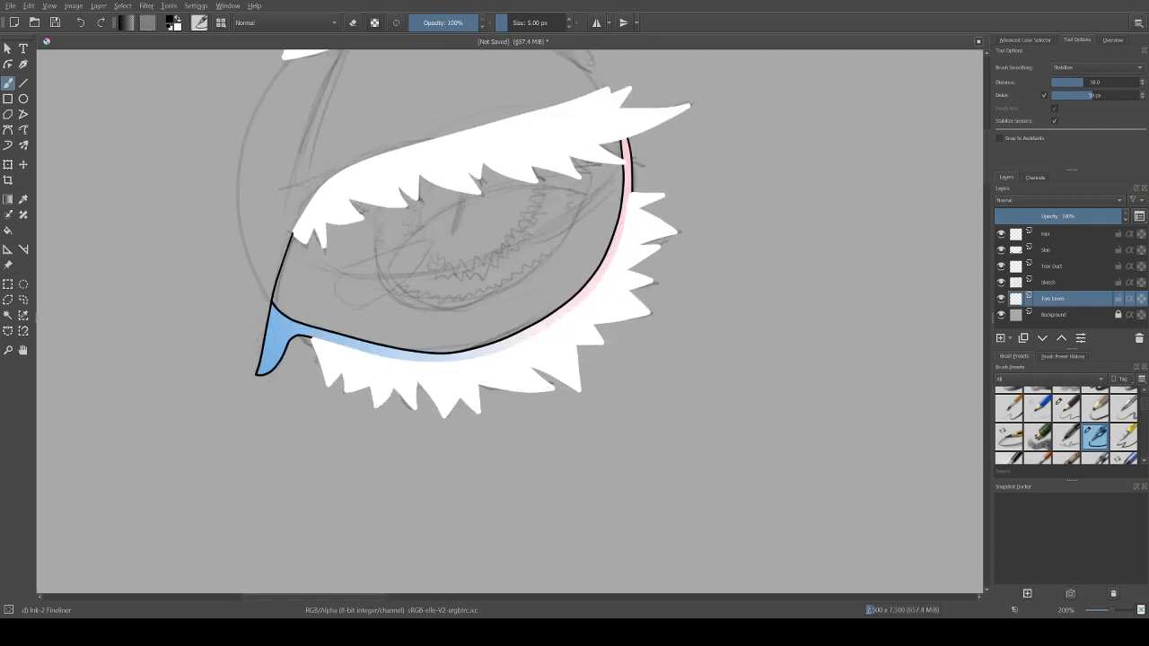
key(plus)
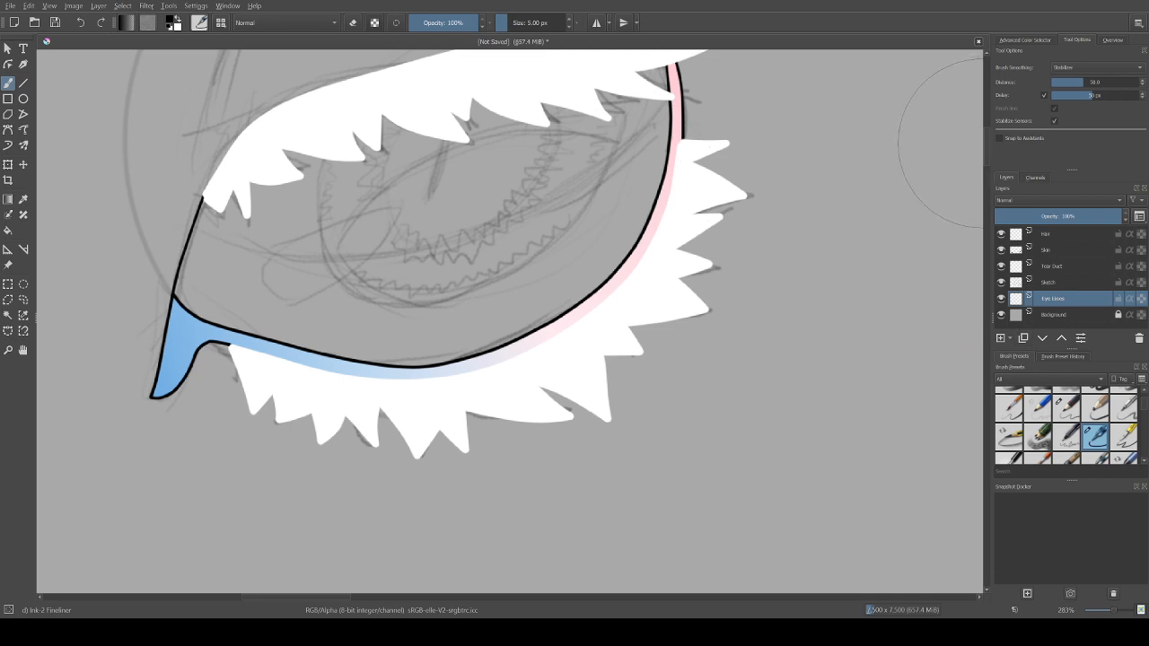
scroll(692, 141, up, 5)
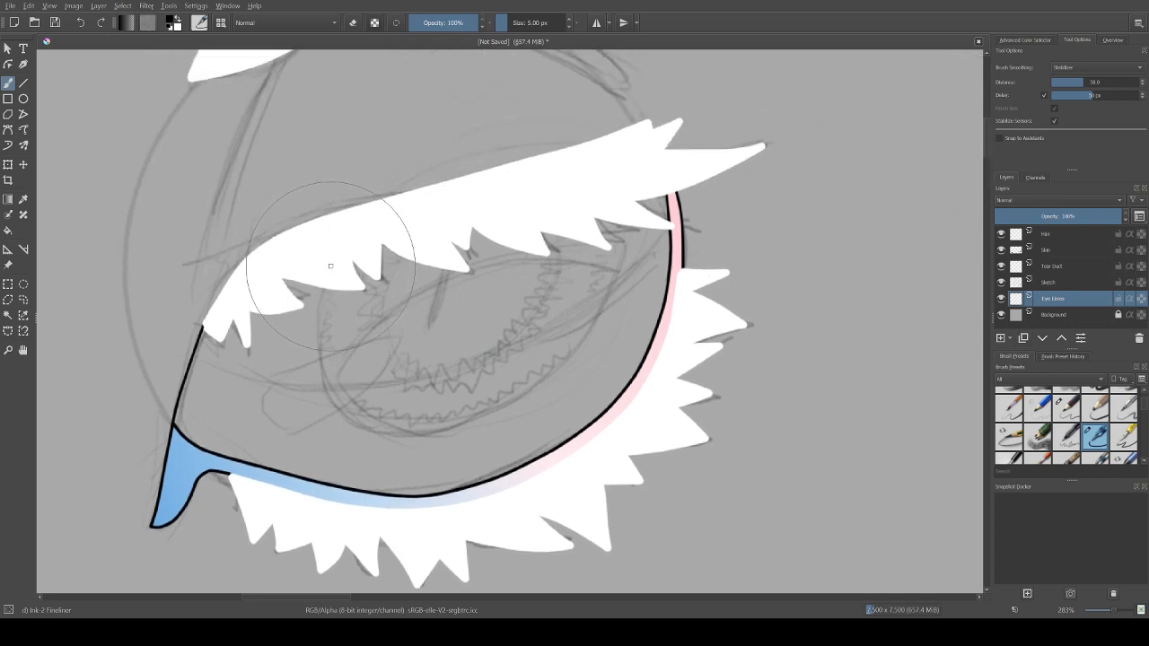
drag(331, 267, 332, 267)
drag(327, 277, 322, 372)
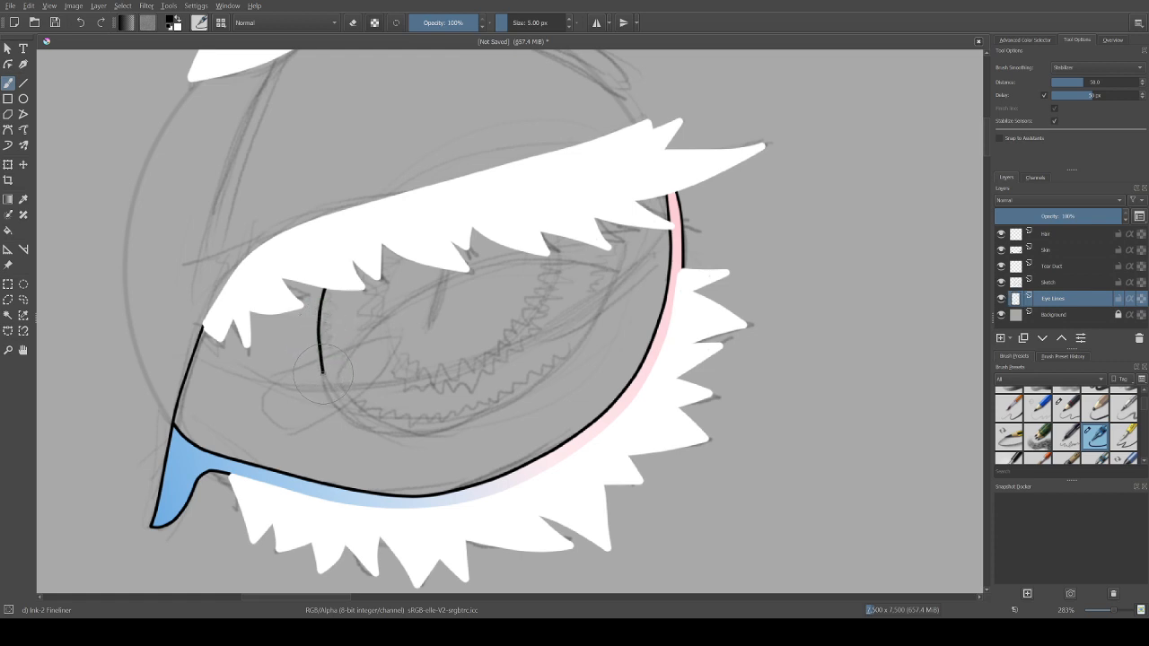
key(ctrl+z)
mouse_move(327, 290)
mouse_down()
mouse_move(321, 368)
mouse_move(342, 405)
mouse_move(369, 422)
mouse_move(408, 384)
mouse_up()
key(ctrl+z)
drag(326, 289, 321, 350)
key(ctrl+z)
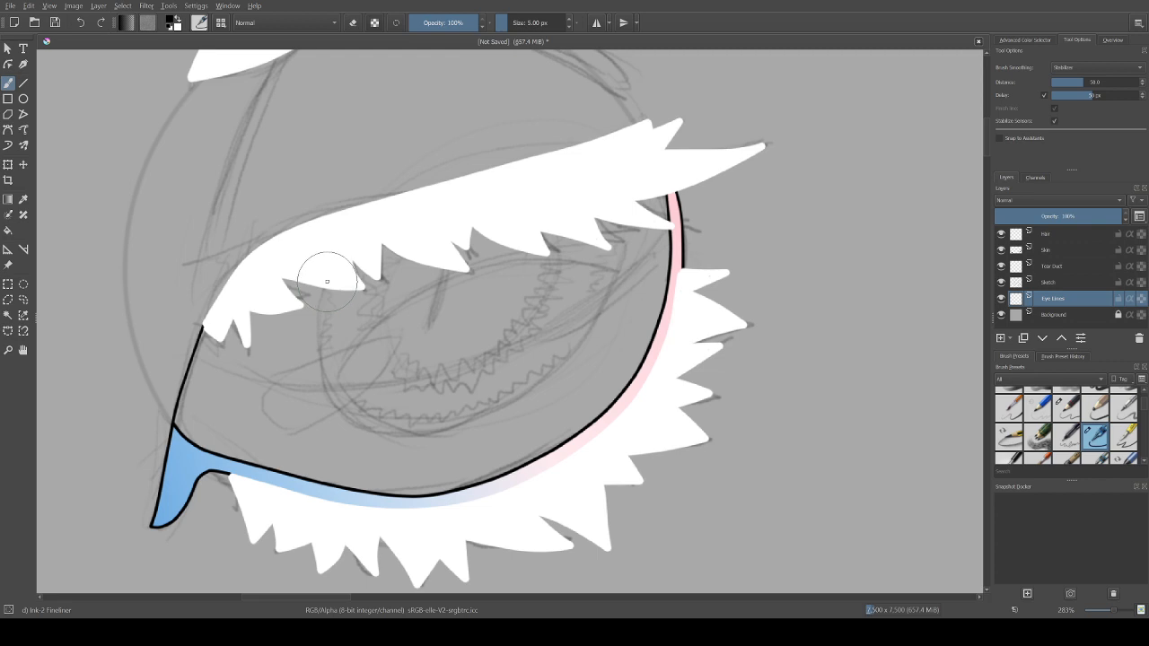
Step: Ink the iris outline in black from the upper lid around the underside and back up to the lid
mouse_move(327, 282)
mouse_down()
mouse_move(319, 340)
mouse_move(340, 405)
mouse_up()
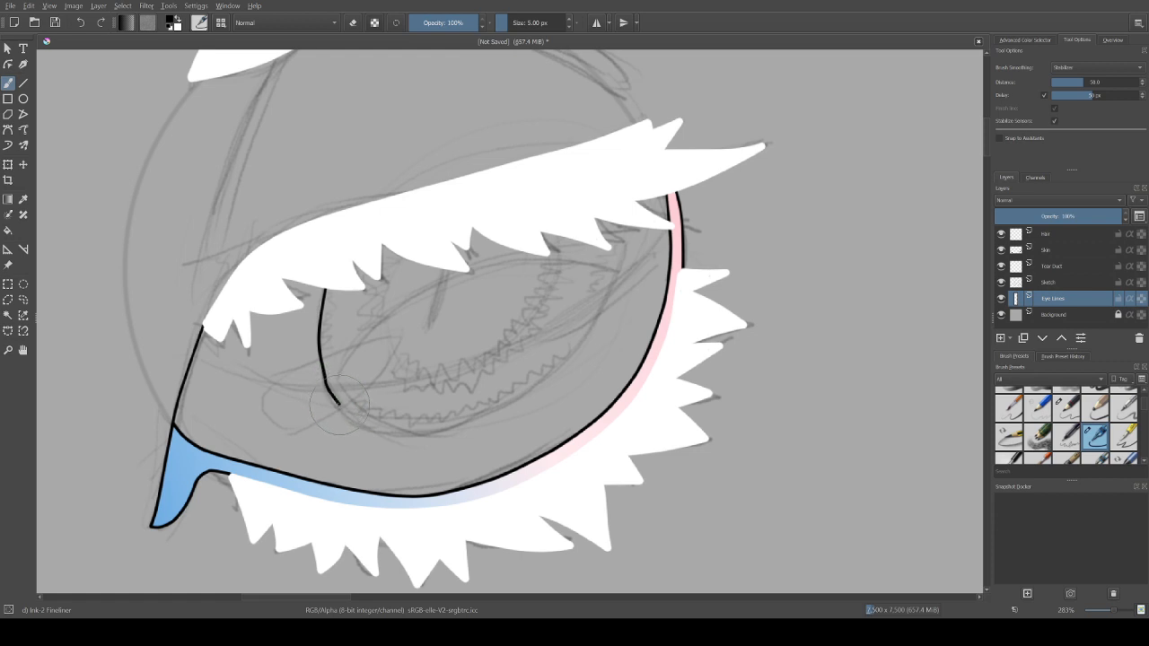
mouse_move(341, 409)
mouse_down()
mouse_move(373, 427)
mouse_move(447, 426)
mouse_up()
mouse_move(447, 427)
mouse_down()
mouse_move(562, 360)
mouse_move(599, 311)
mouse_move(628, 226)
mouse_up()
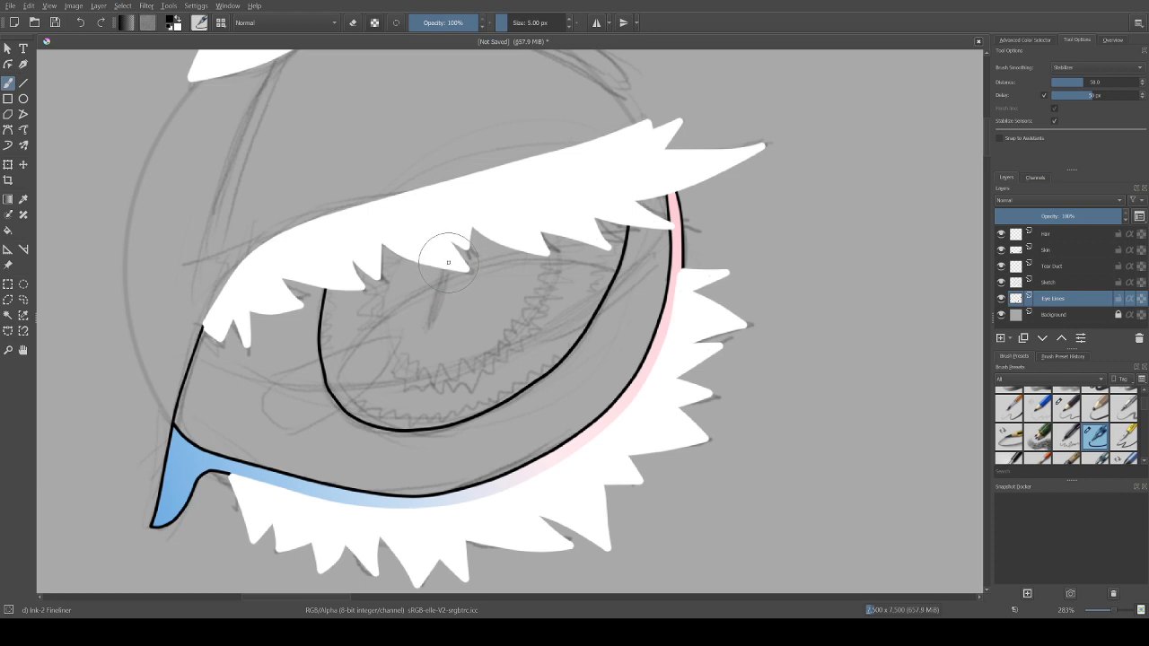
Step: Draw a narrow, solid black slit pupil tapering down from the upper lid inside the iris
drag(447, 269, 431, 324)
drag(433, 325, 431, 329)
mouse_move(431, 328)
mouse_down()
mouse_move(445, 264)
mouse_move(441, 295)
mouse_up()
mouse_move(440, 294)
mouse_down()
mouse_move(435, 313)
mouse_move(432, 286)
mouse_up()
Step: Add a new layer directly above the Background and name it Eye Colour
key(Page_Down)
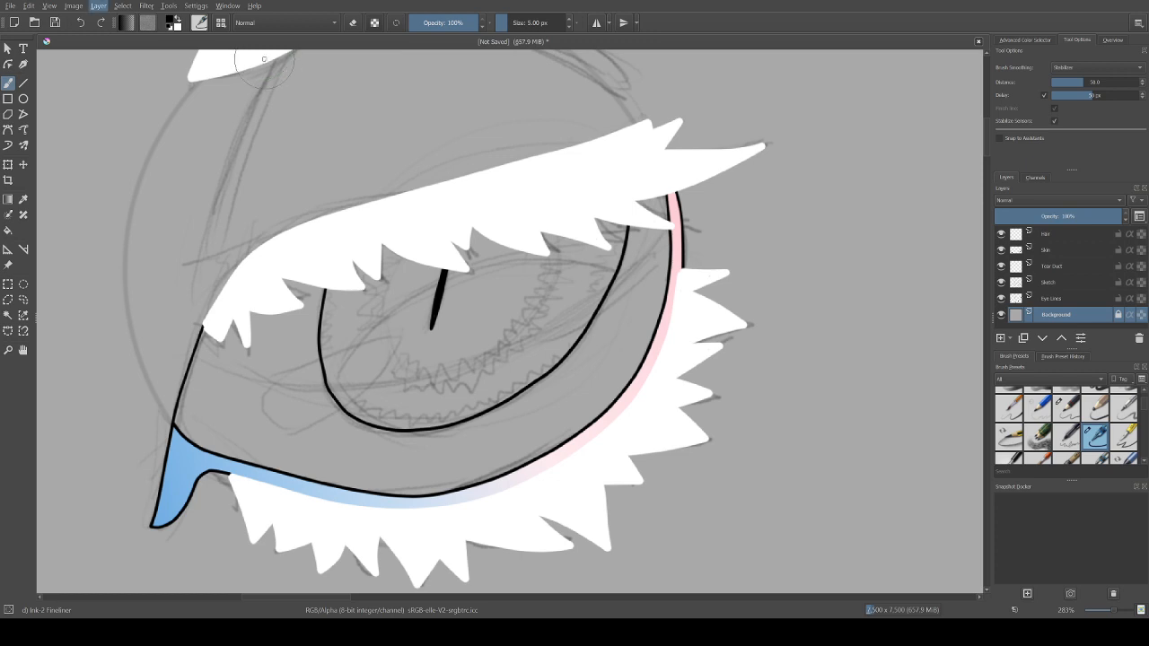
key(Insert)
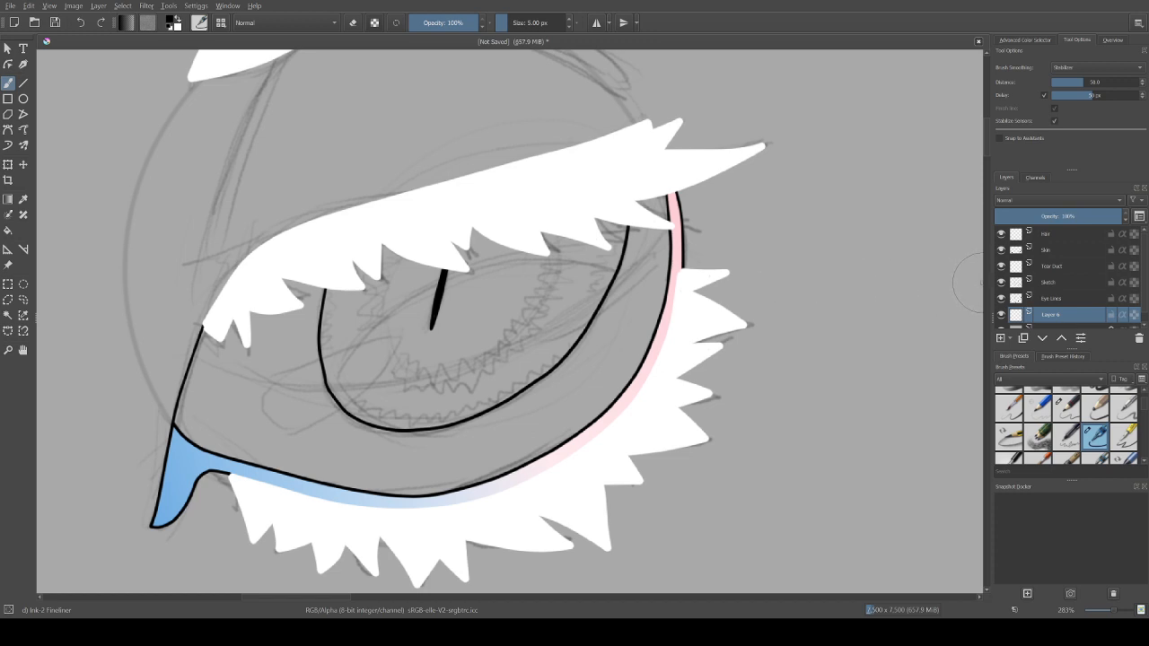
key(F2)
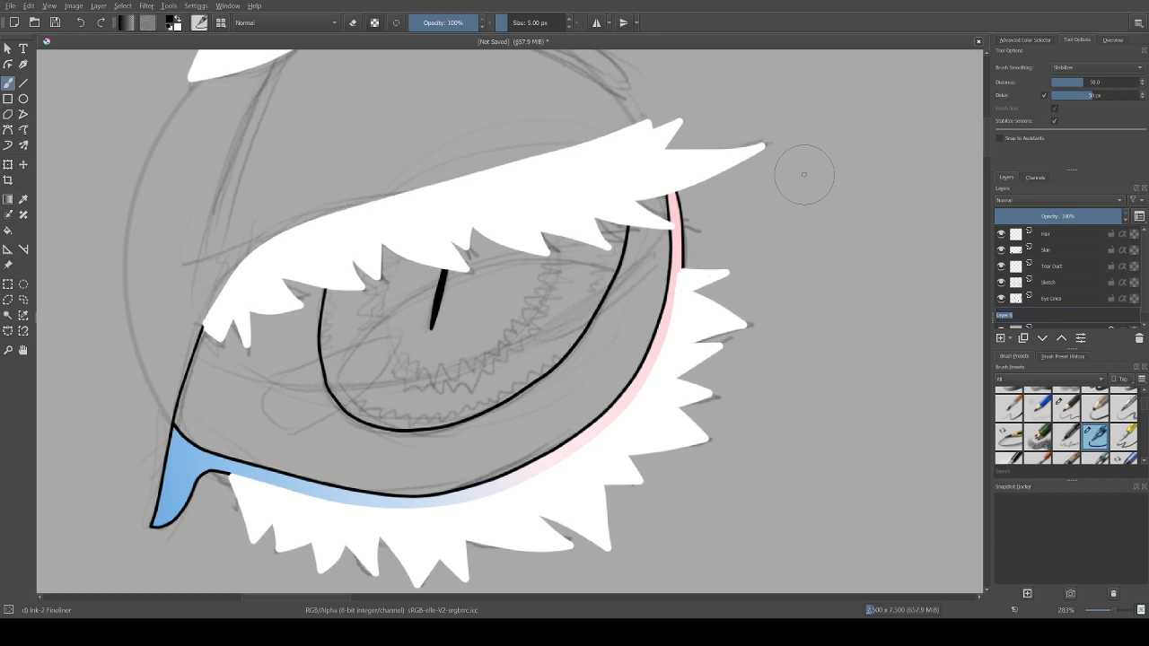
text(Eye Colour)
key(Return)
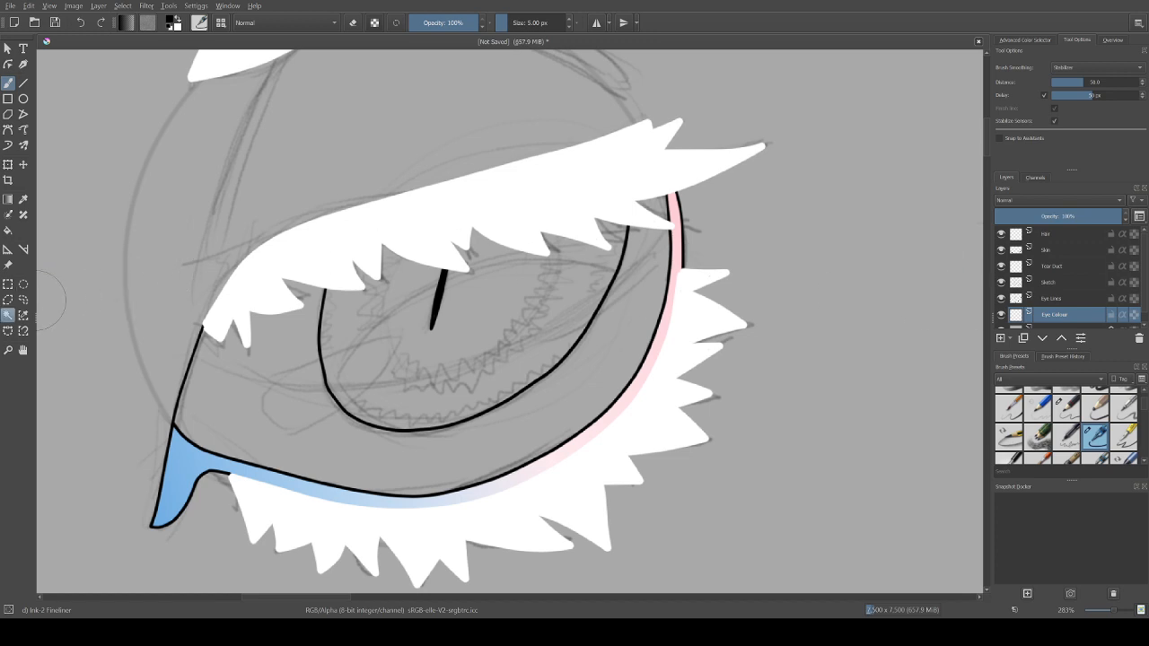
Step: Hide the Sketch layer and move it below the Eye Colour layer
click(8, 314)
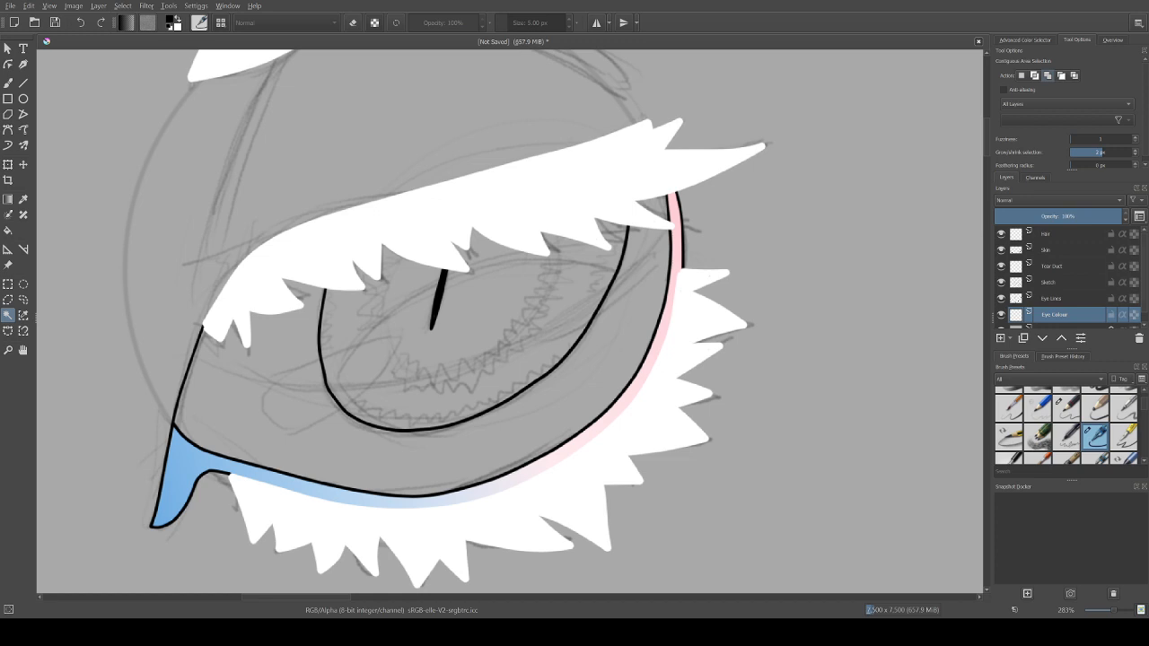
scroll(1064, 278, down, 1)
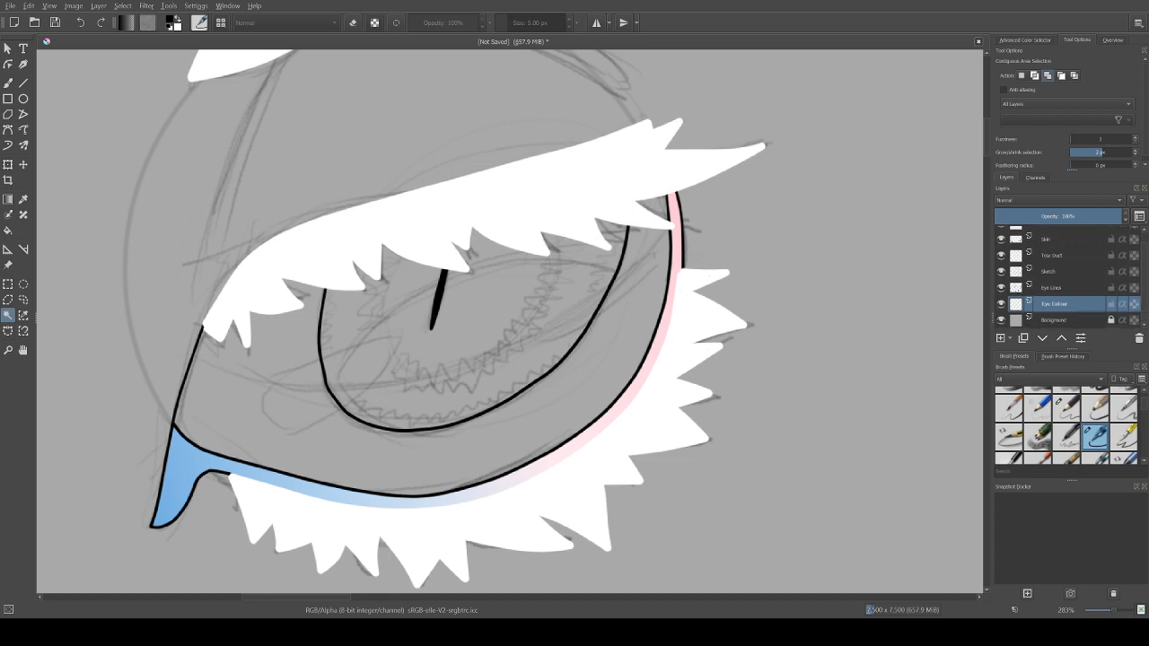
click(1001, 271)
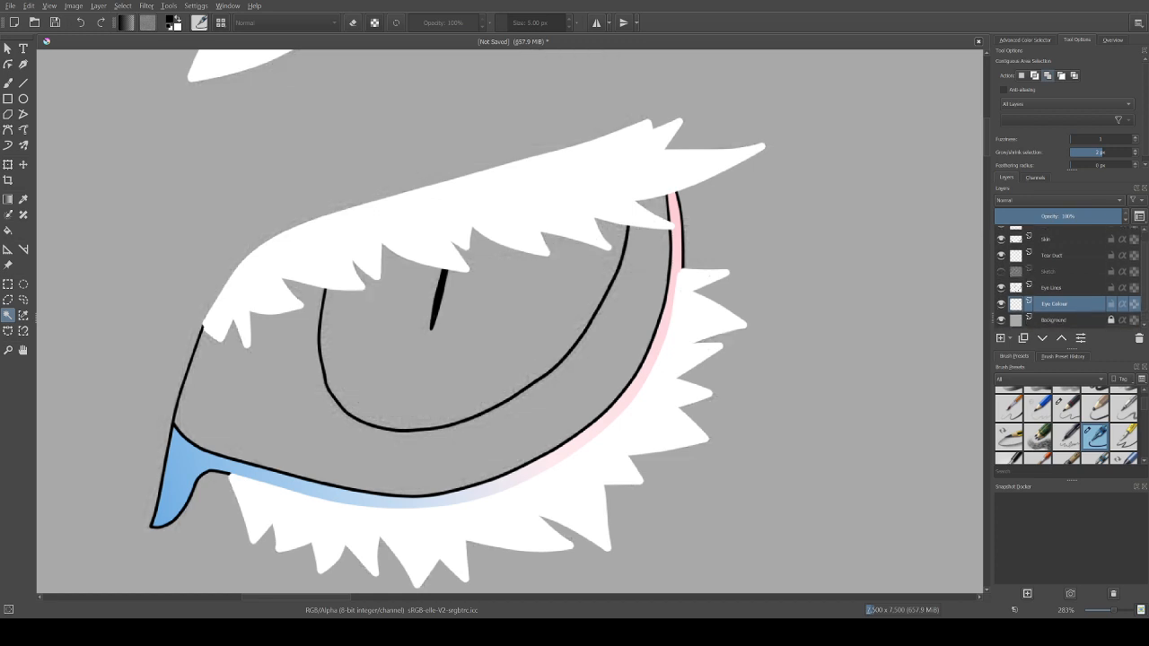
drag(1051, 271, 1051, 310)
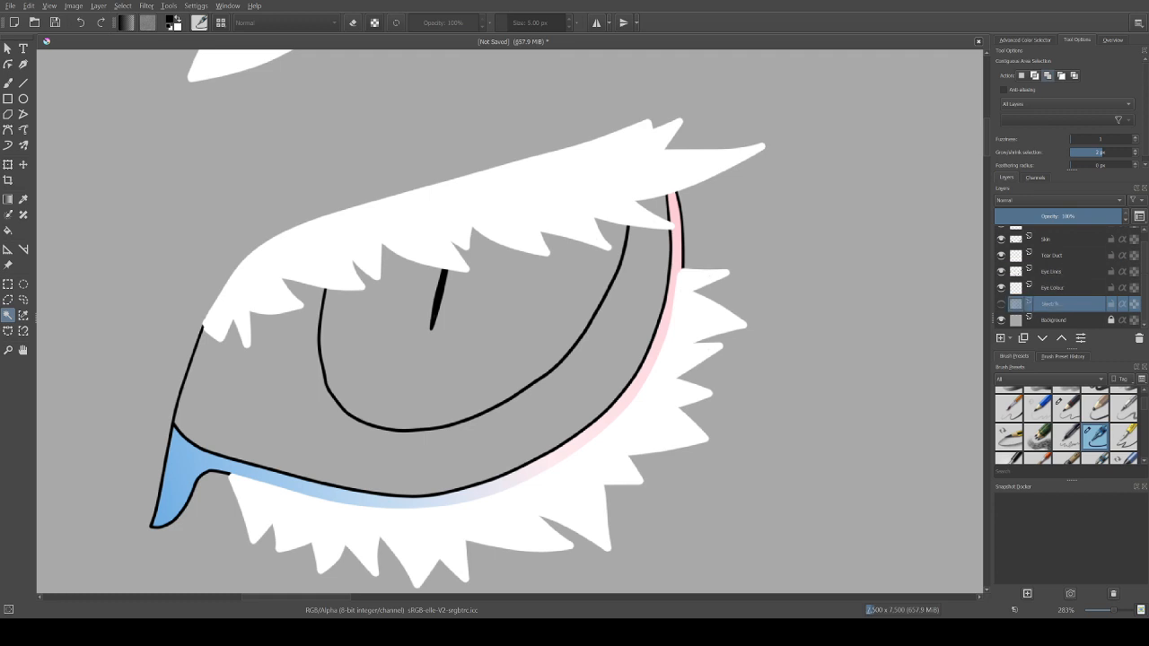
Step: Select the area inside the iris outline and fill it with black on the Eye Colour layer
click(1052, 272)
click(1054, 288)
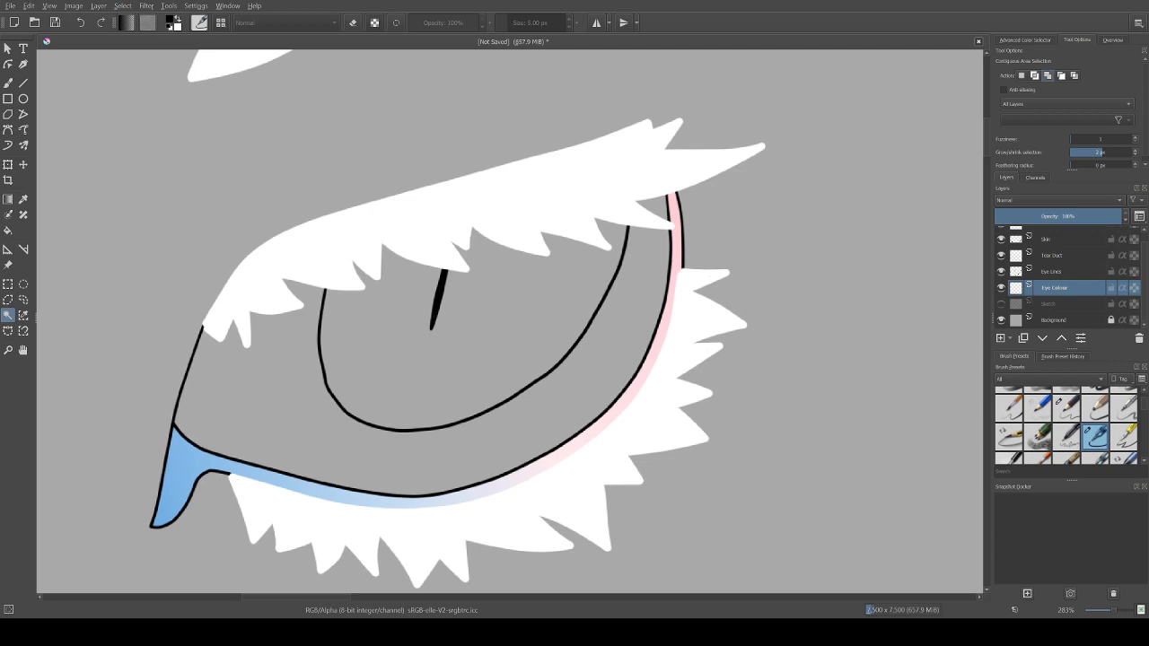
click(492, 344)
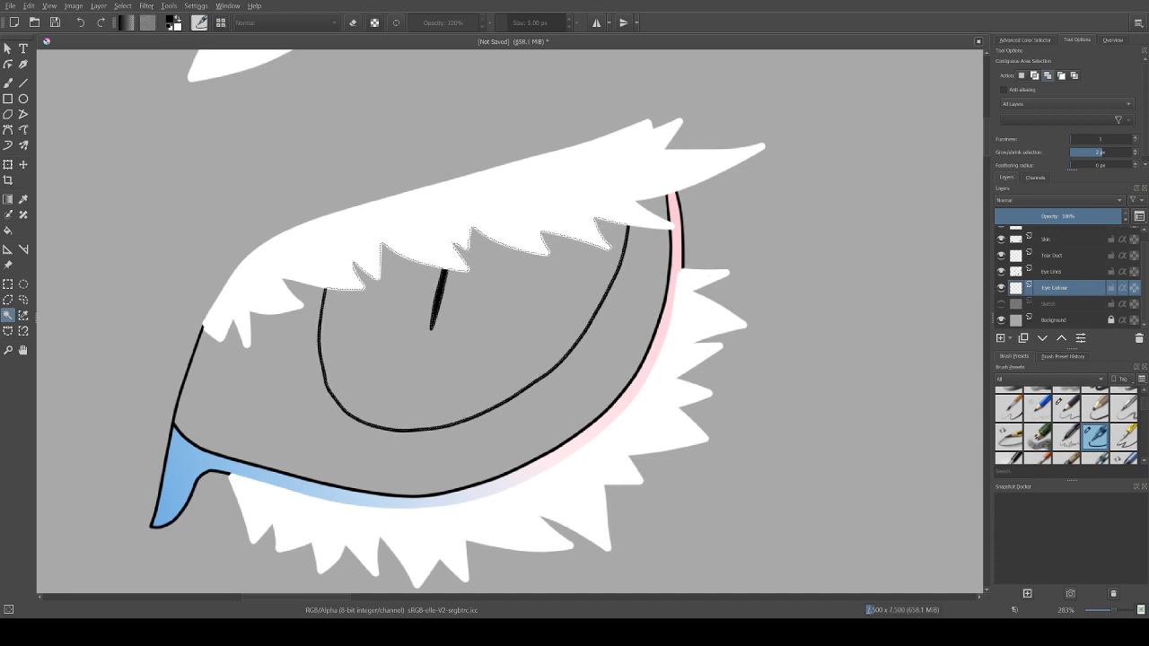
key(f)
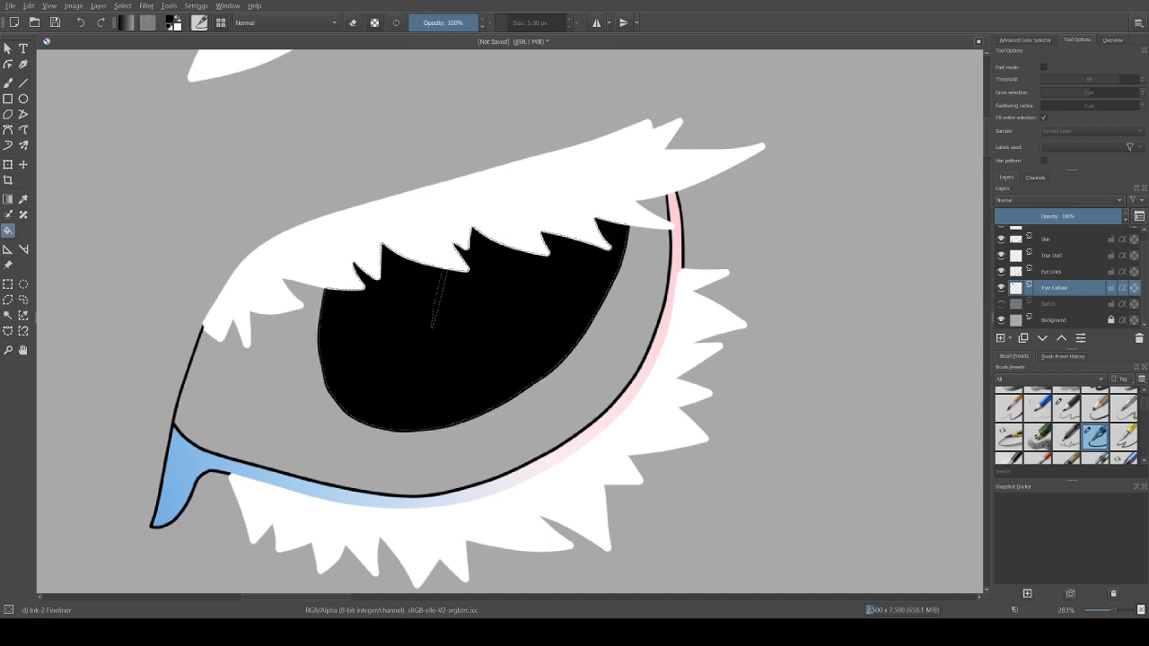
Step: Try filling the selected iris area with light sky blue on the Eye Colour layer
click(1026, 39)
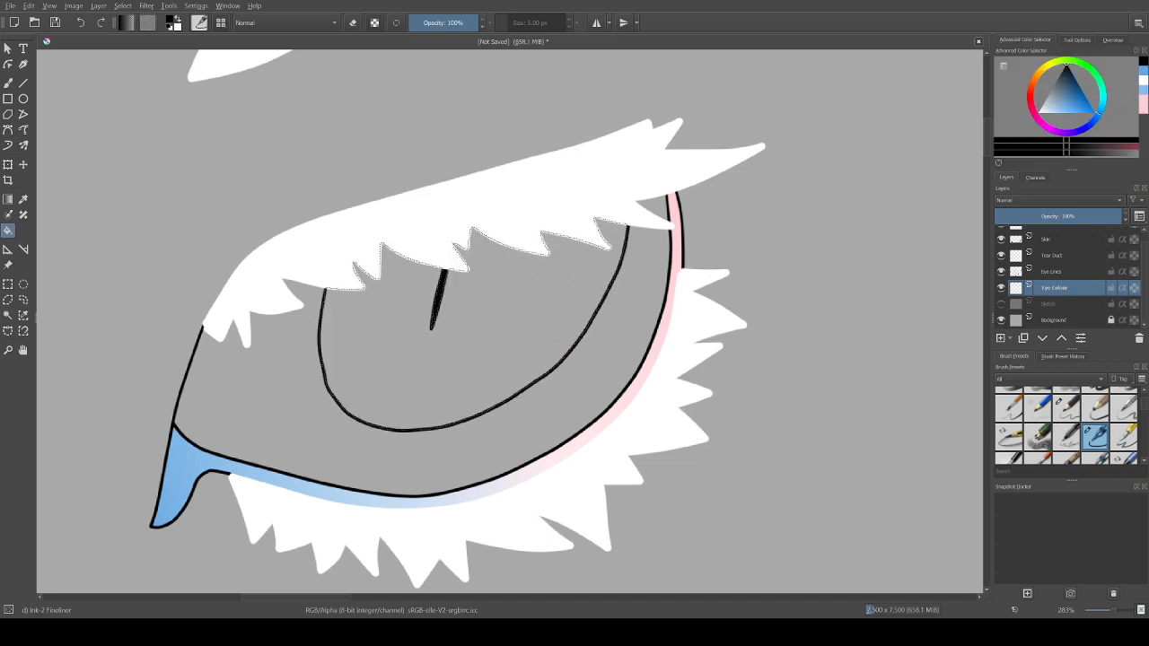
drag(1067, 94, 1060, 113)
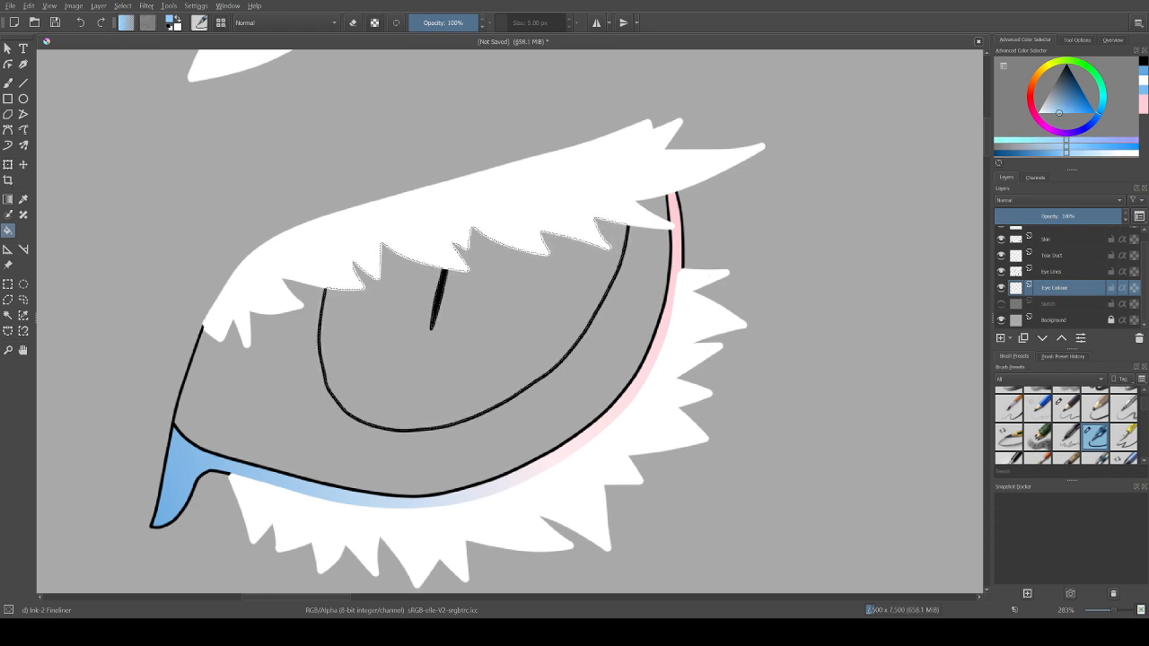
drag(1058, 113, 1057, 111)
drag(1061, 112, 1060, 112)
drag(1061, 113, 1057, 113)
click(485, 345)
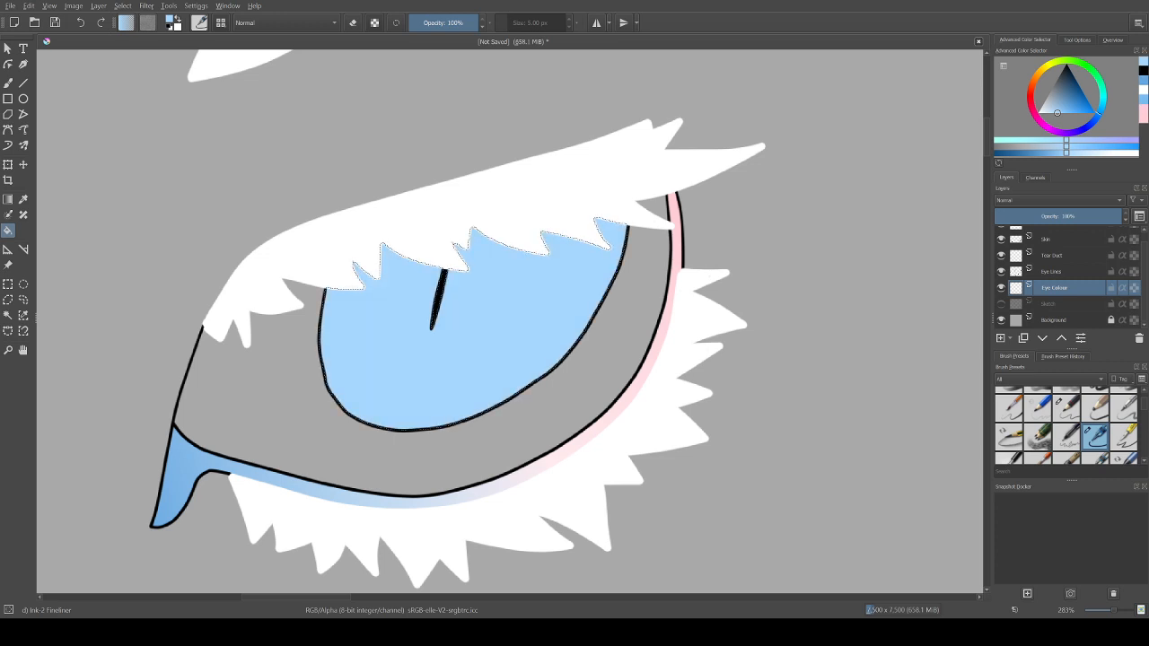
Step: Fill the selected iris with a paler blue, compare it with the unfilled version, and clear the selection
drag(1057, 113, 1052, 112)
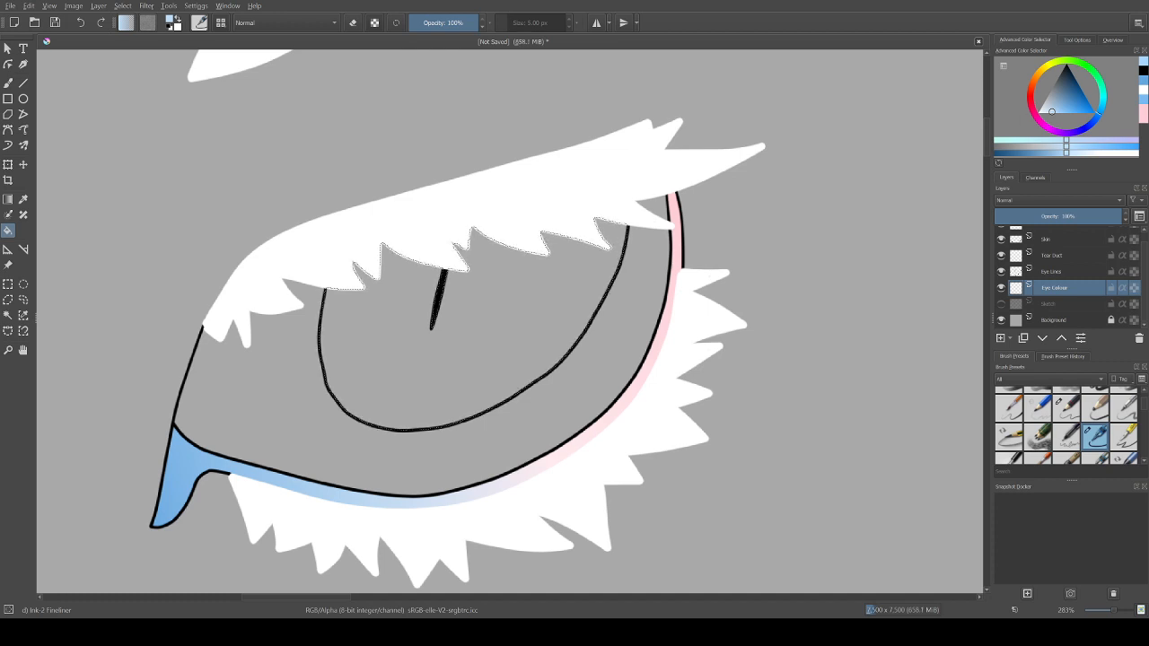
click(484, 332)
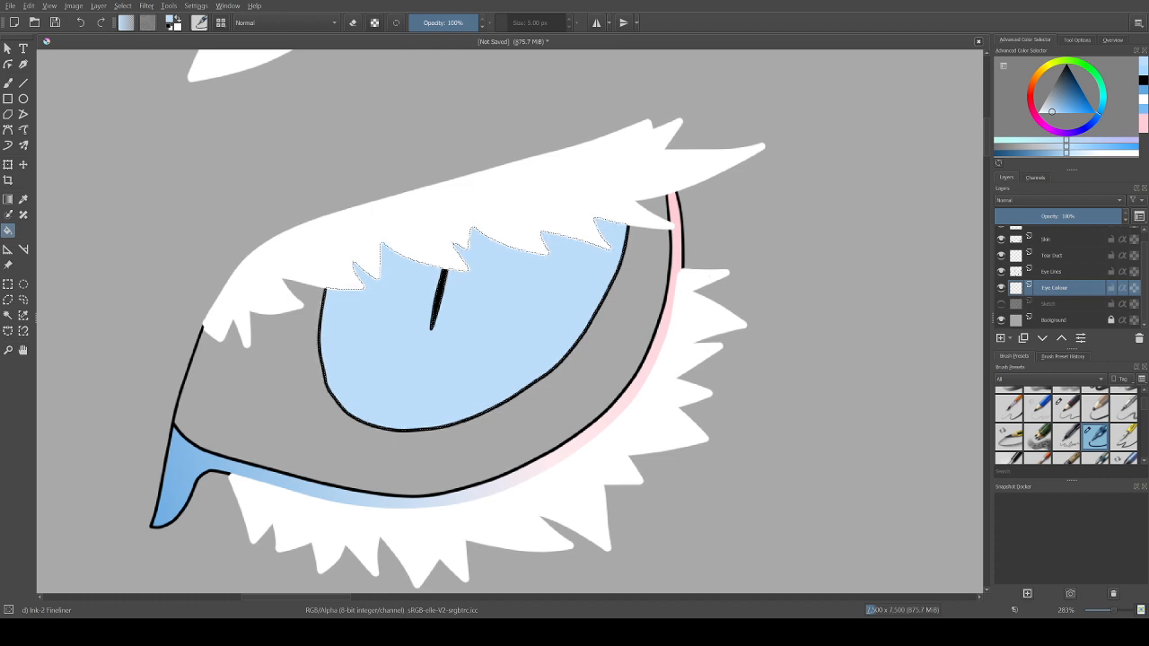
key(ctrl+z)
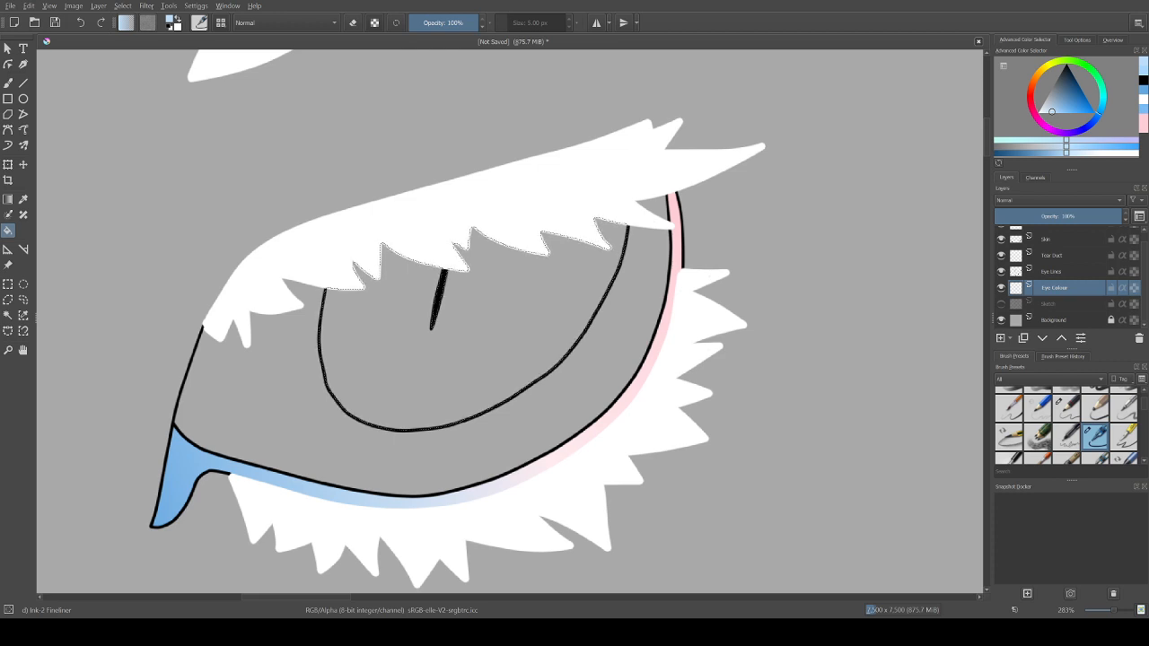
key(ctrl+shift+z)
key(ctrl+shift+a)
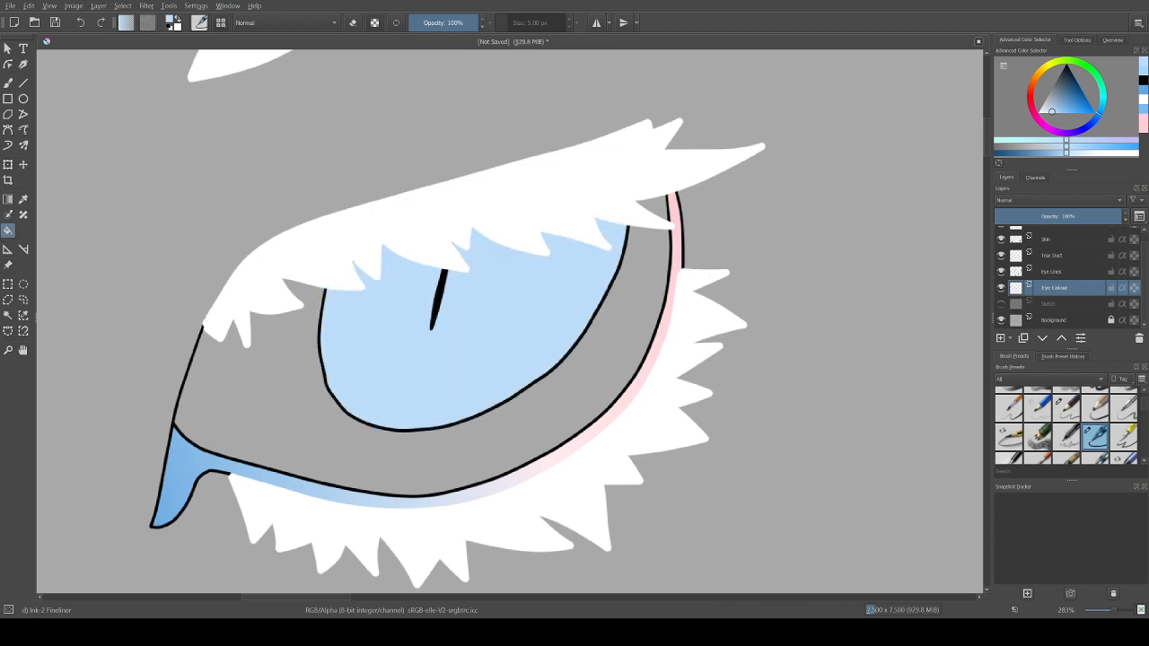
Step: Set the freehand brush's smoothing to None
click(9, 82)
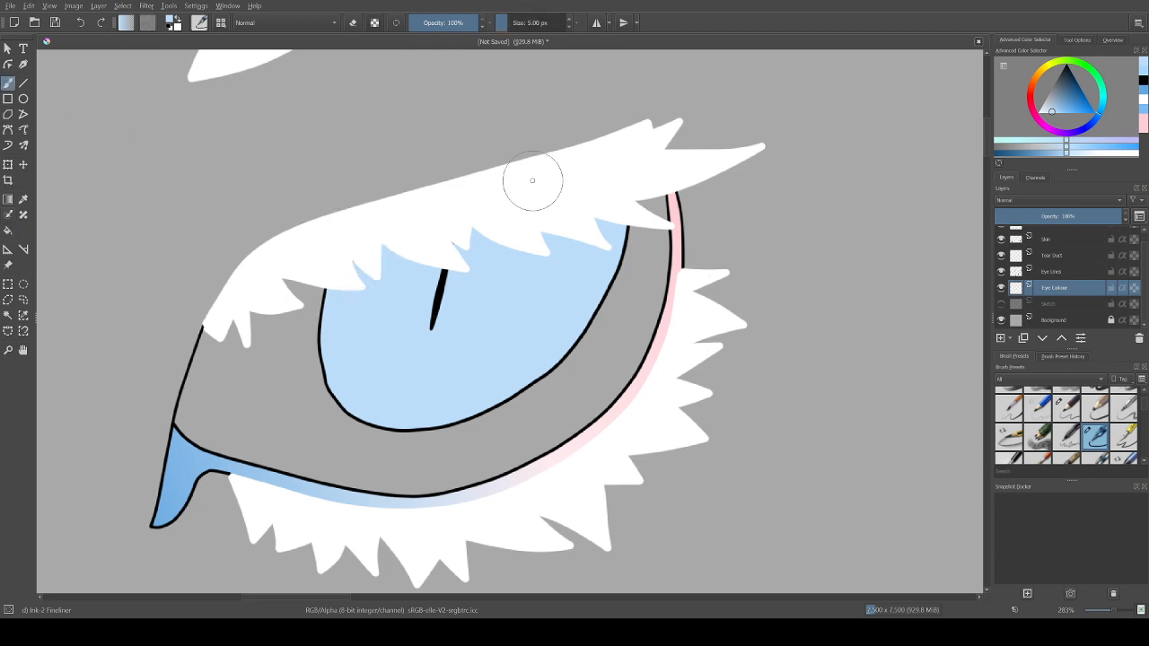
click(1078, 39)
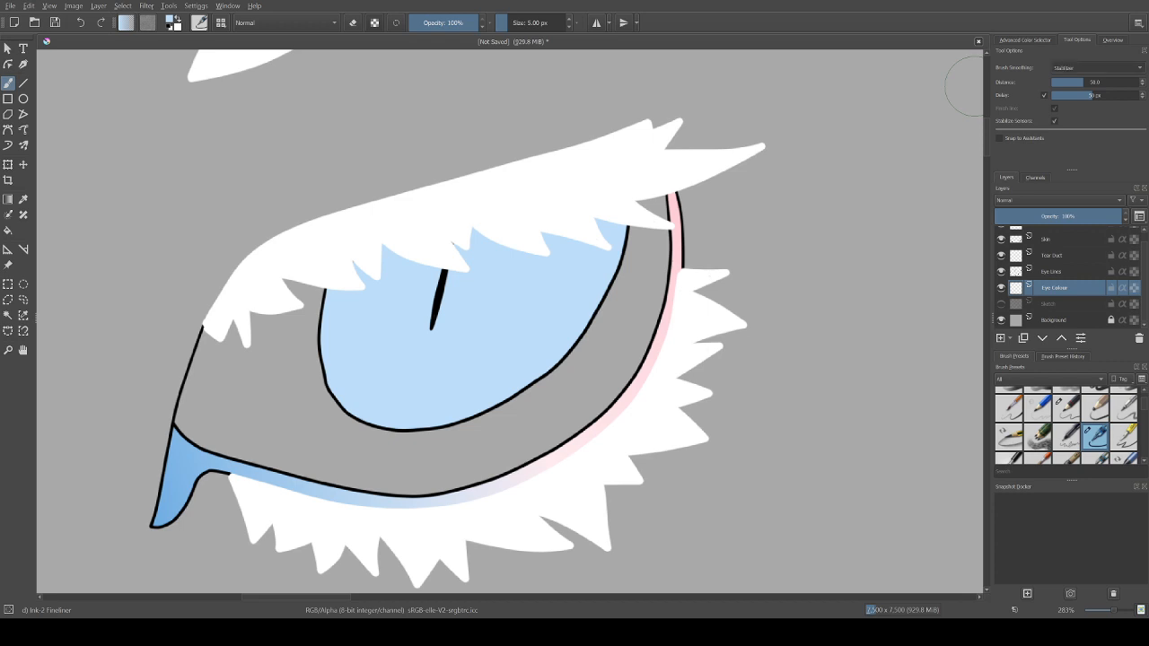
click(1095, 67)
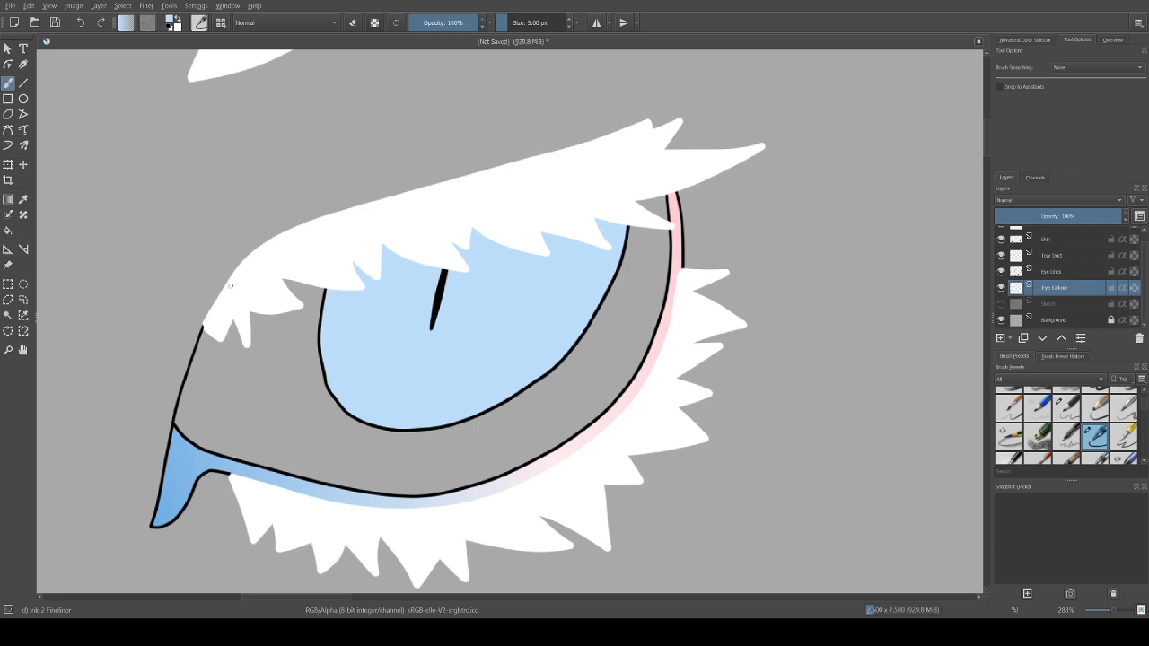
Step: Check the Eye Colour layer by toggling its visibility and select its pale blue iris area with Contiguous Area Selection
click(8, 315)
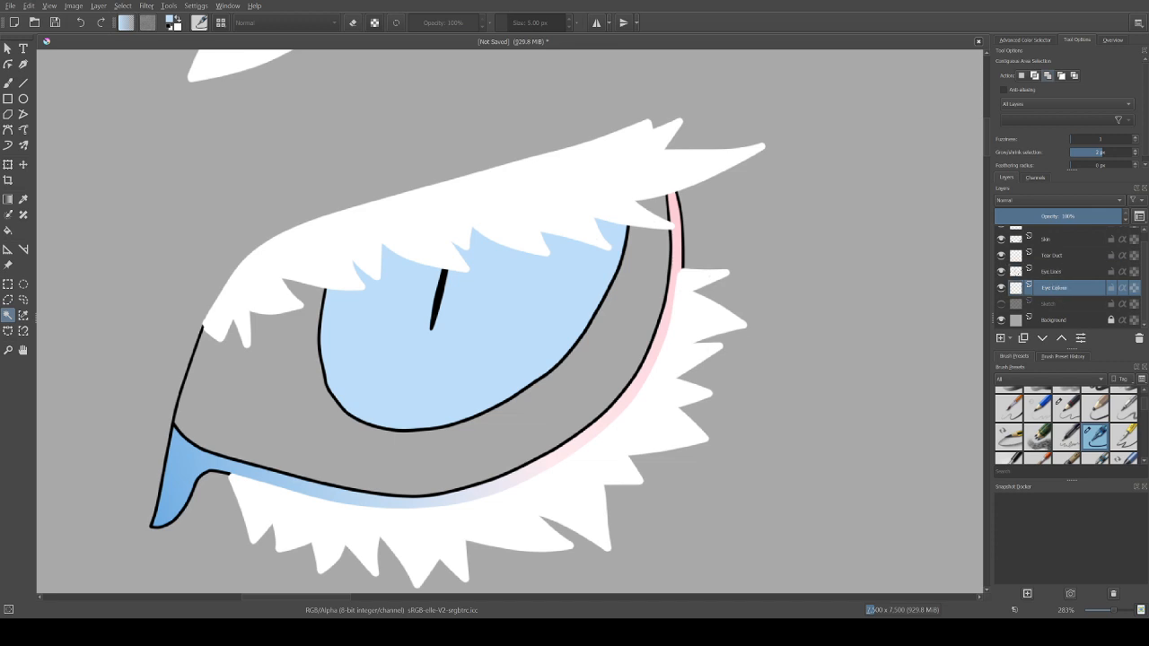
click(1002, 289)
click(1001, 288)
click(1001, 288)
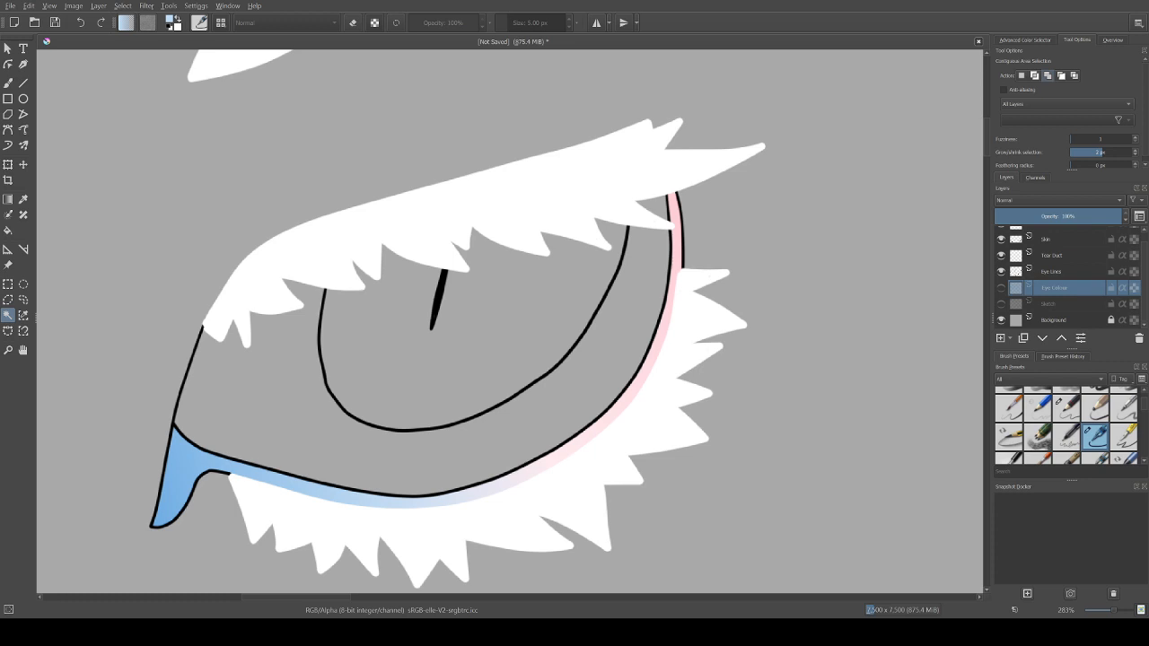
click(1053, 272)
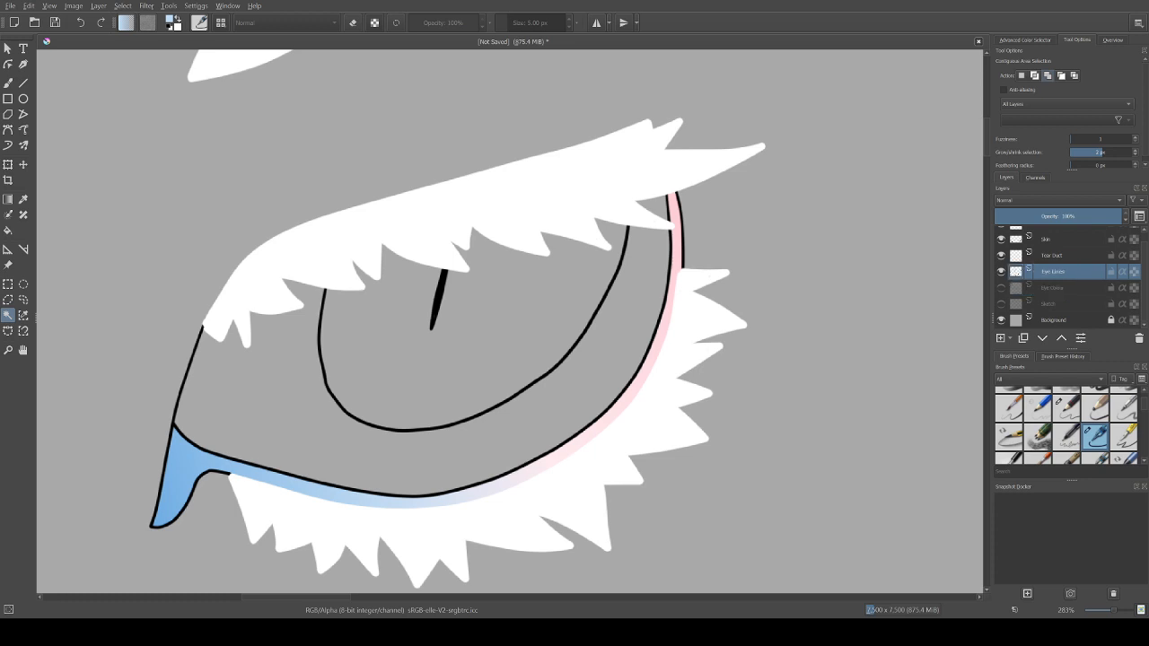
click(1053, 288)
click(1001, 289)
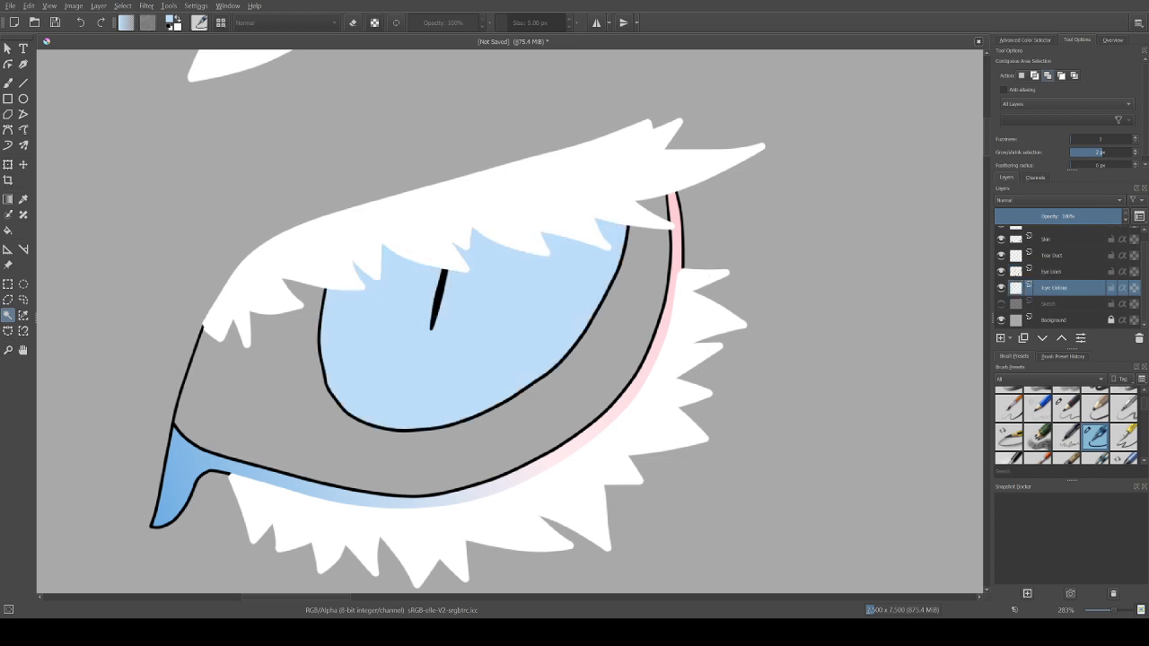
click(503, 333)
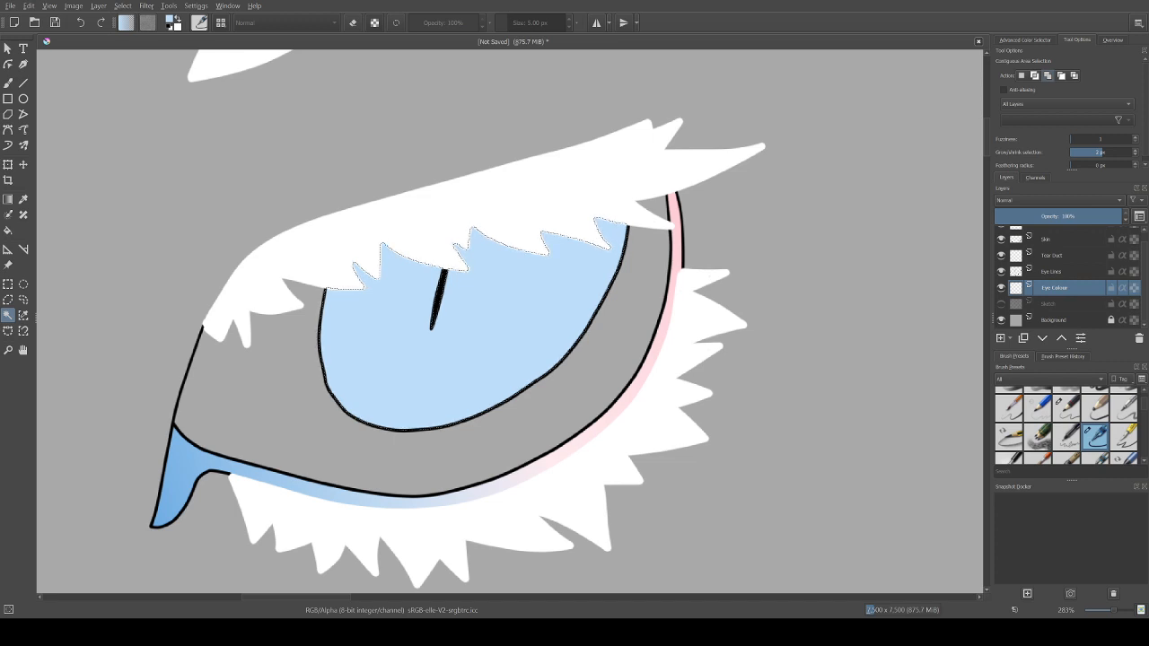
Step: Move the Sketch layer above the Eye Lines layer, show it, and make Eye Colour the active layer again
drag(1049, 303, 1049, 264)
click(1001, 272)
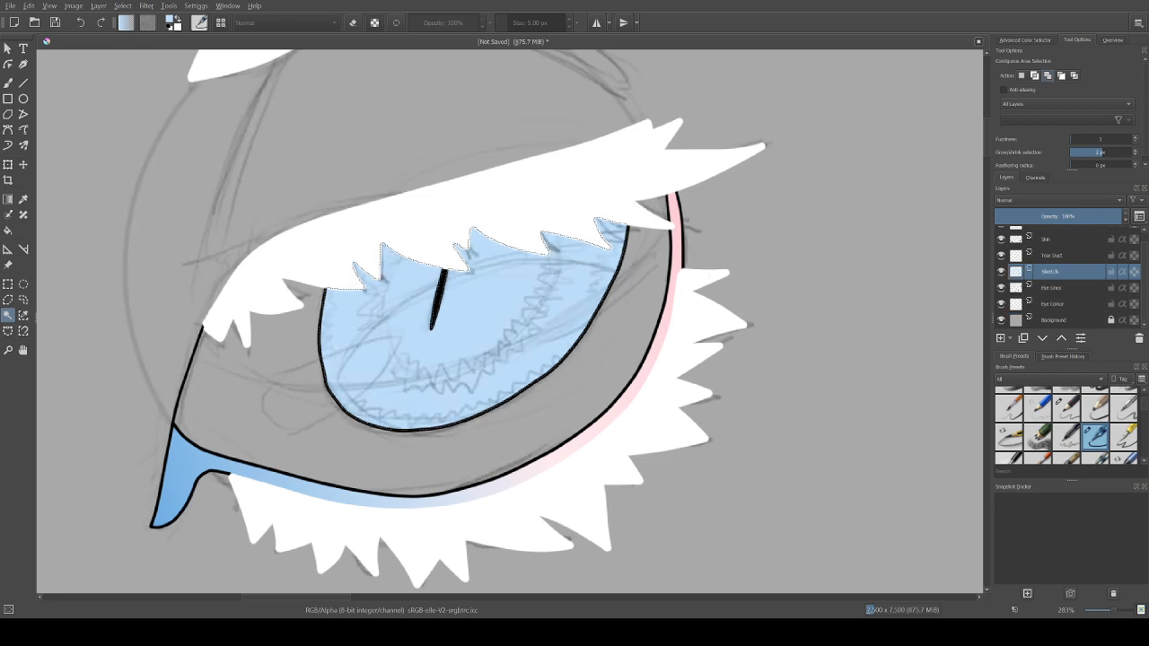
click(1053, 305)
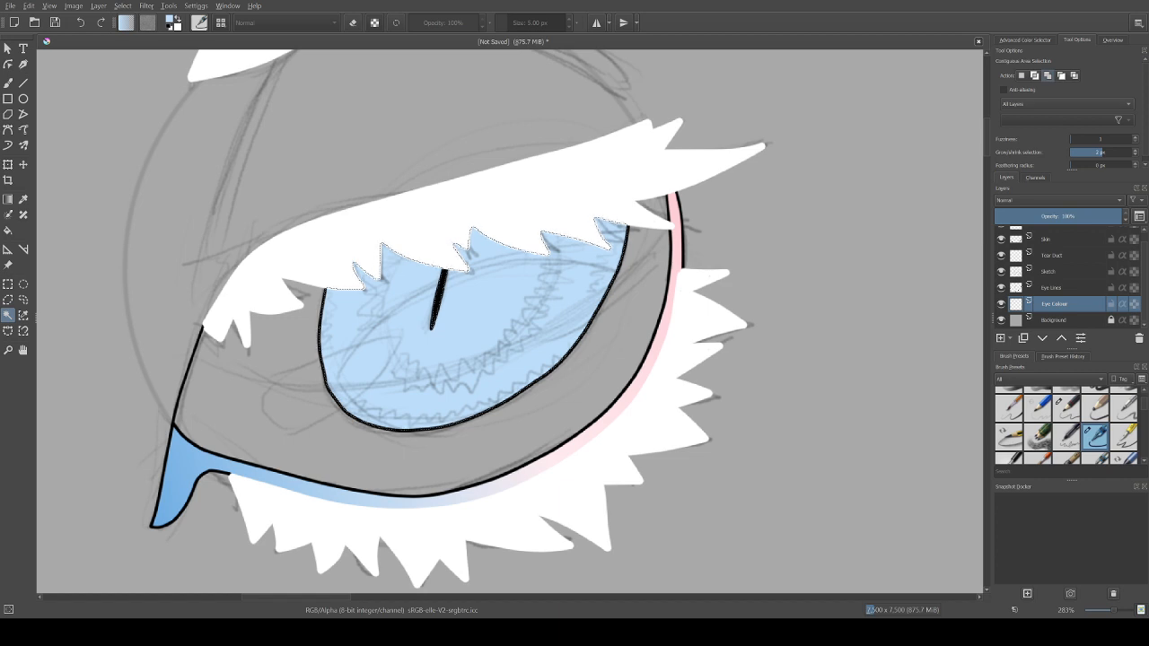
Step: Set up the freehand brush with the Airbrush Soft preset and a saturated deep blue
click(1025, 41)
click(9, 83)
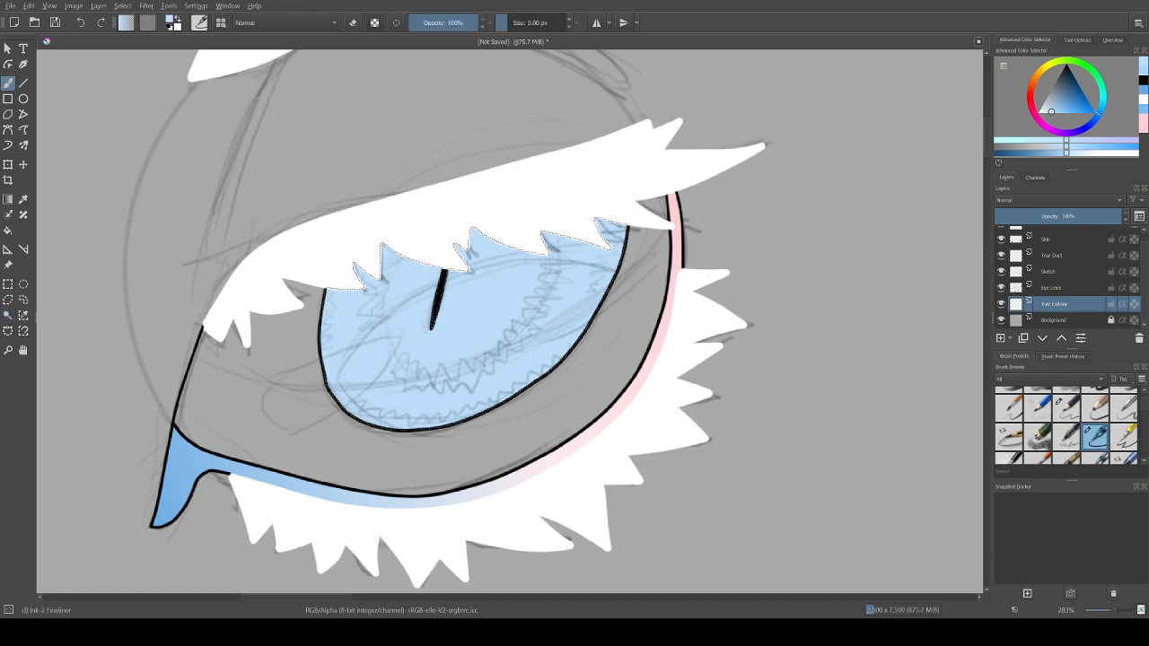
scroll(1066, 427, down, 3)
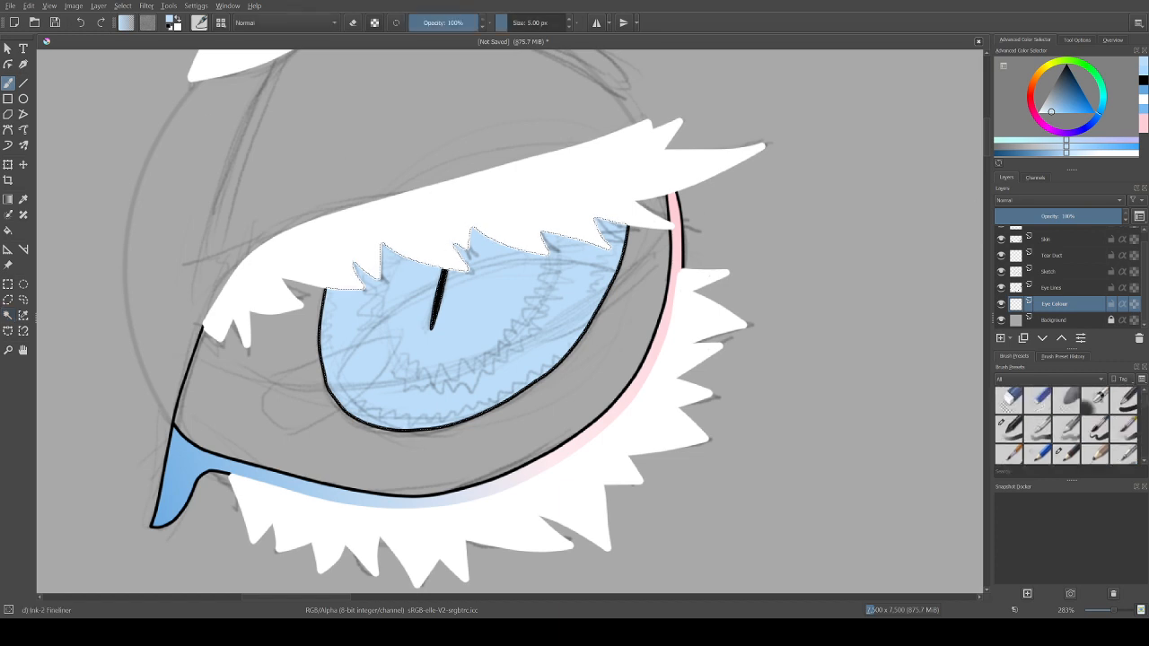
click(1096, 399)
drag(1053, 113, 1097, 113)
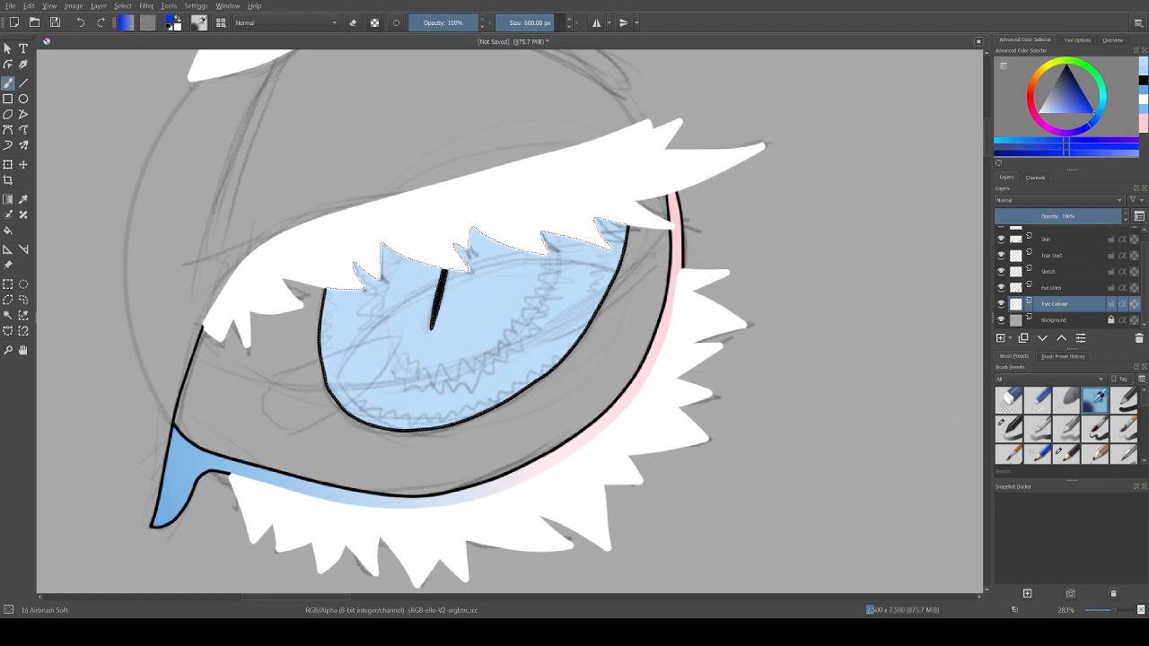
Step: Try airbrushing blue shading below the upper lid inside the iris at a brush size of 29.90 px
drag(539, 22, 517, 22)
drag(393, 296, 448, 249)
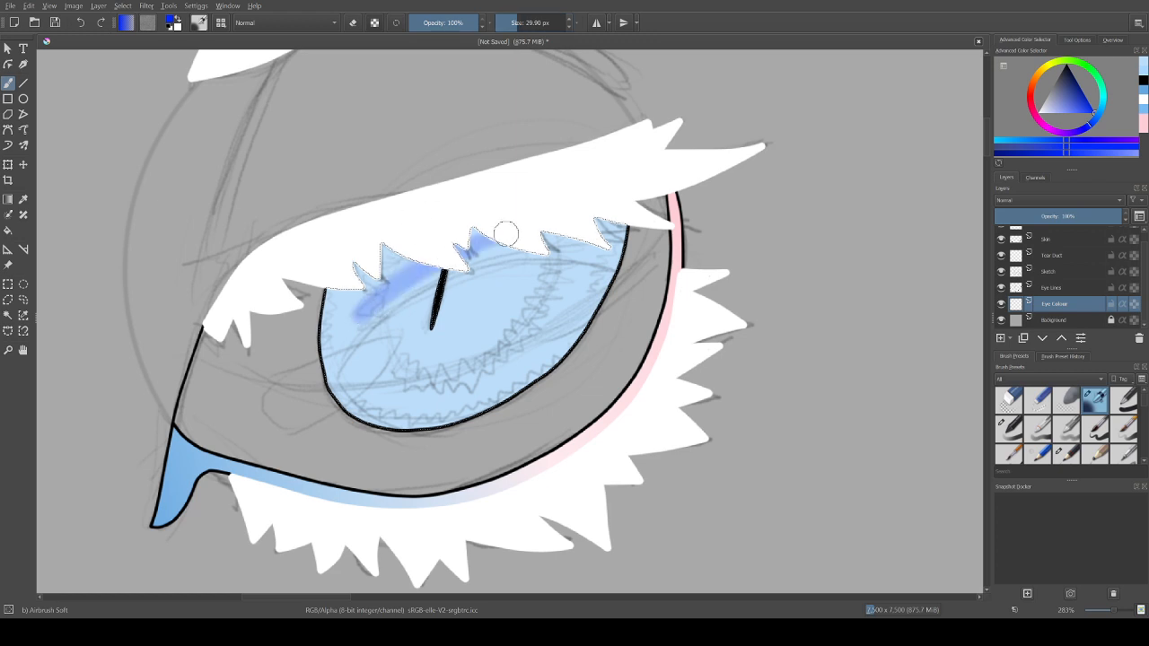
key(ctrl+z)
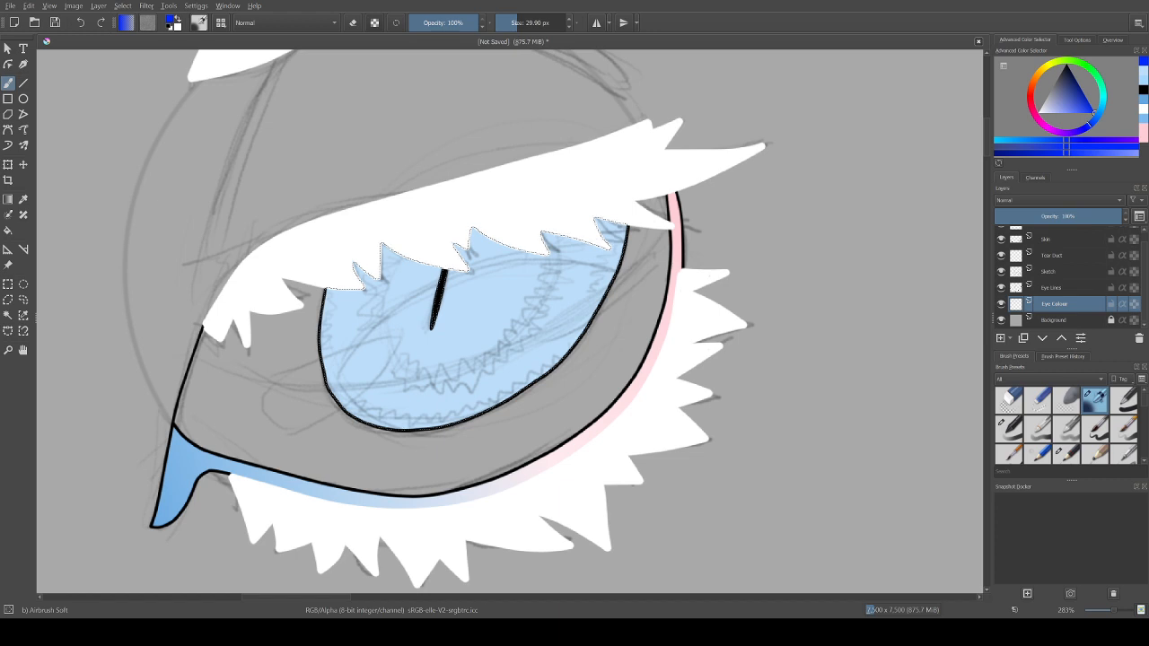
Step: Try shading the upper iris in blue along the sketched lid shadow with the Basic-2 Opacity brush at 47.47 px
click(1010, 430)
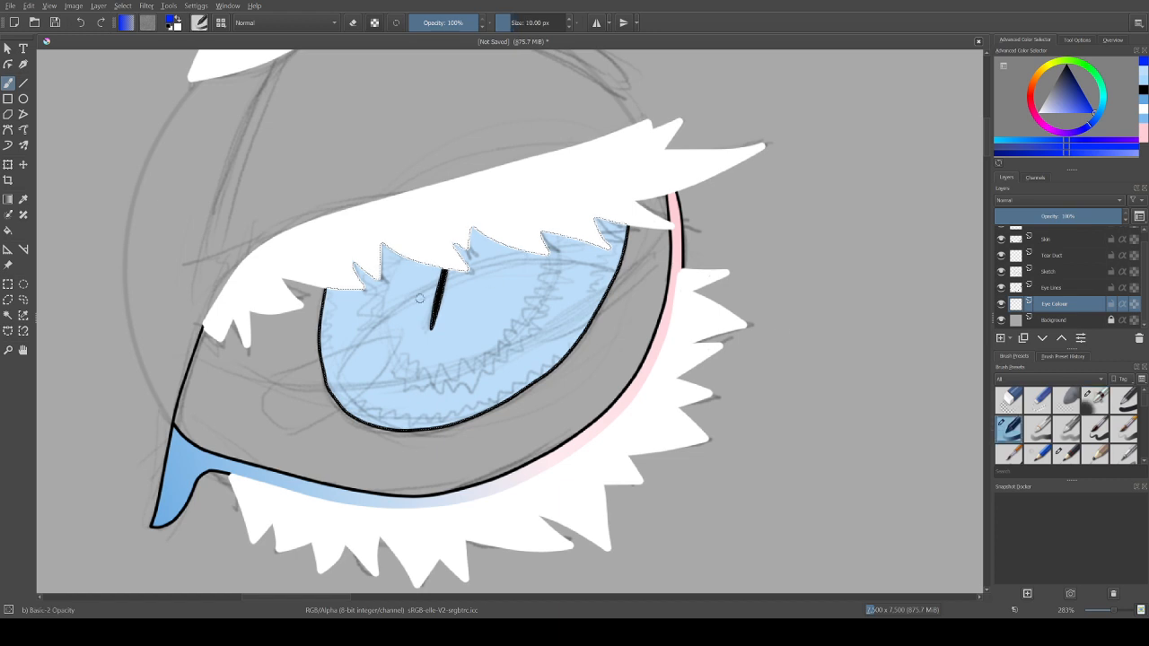
drag(510, 22, 521, 23)
mouse_move(323, 376)
mouse_down()
mouse_move(344, 320)
mouse_move(634, 254)
mouse_up()
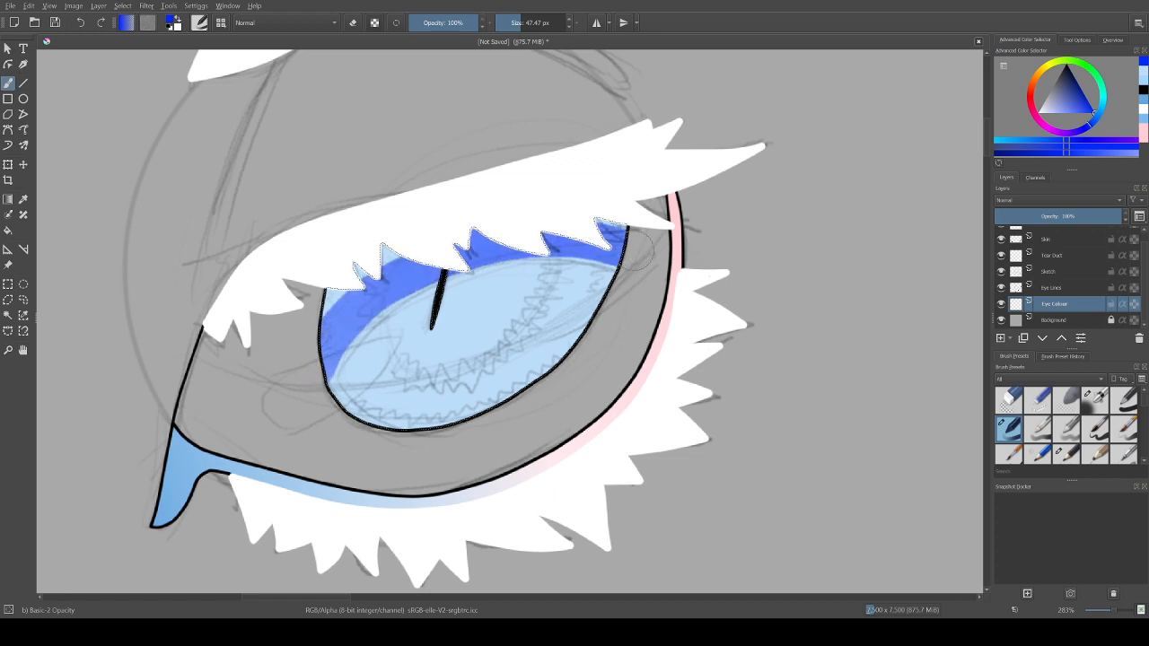
key(ctrl+z)
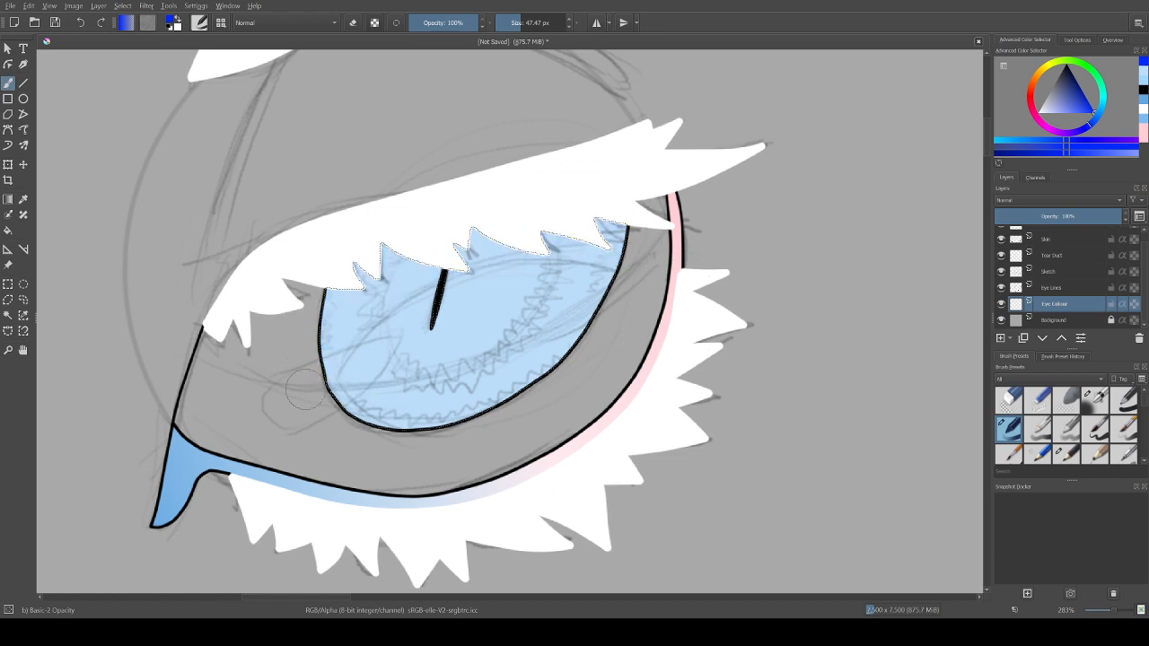
key(ctrl+shift+z)
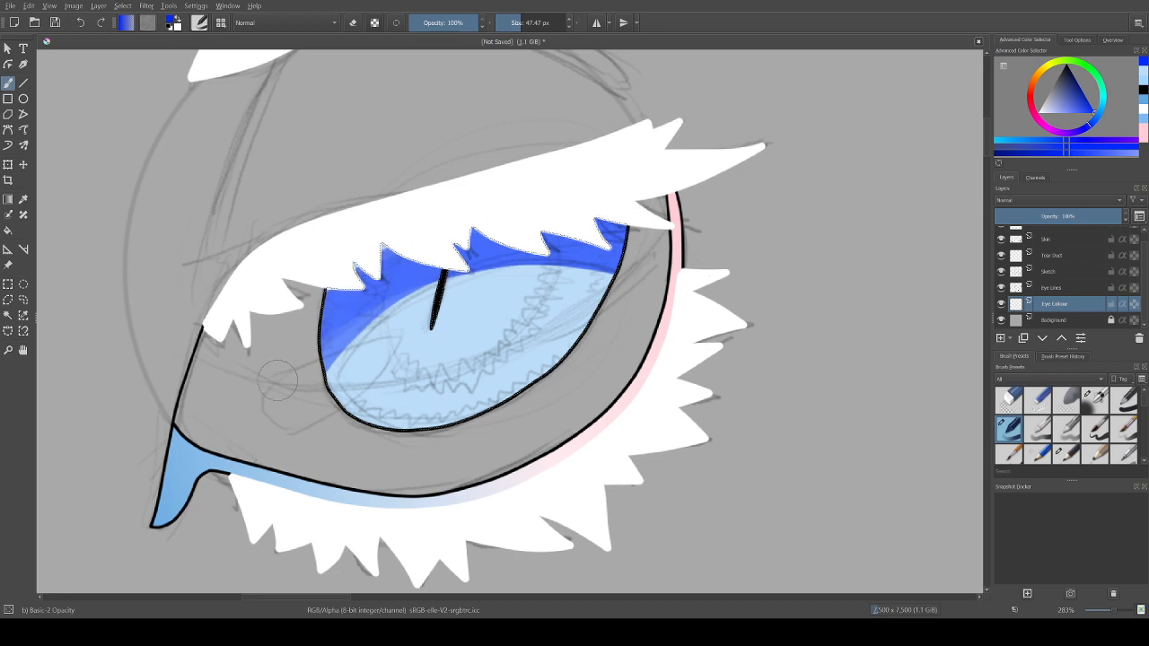
key(ctrl+z)
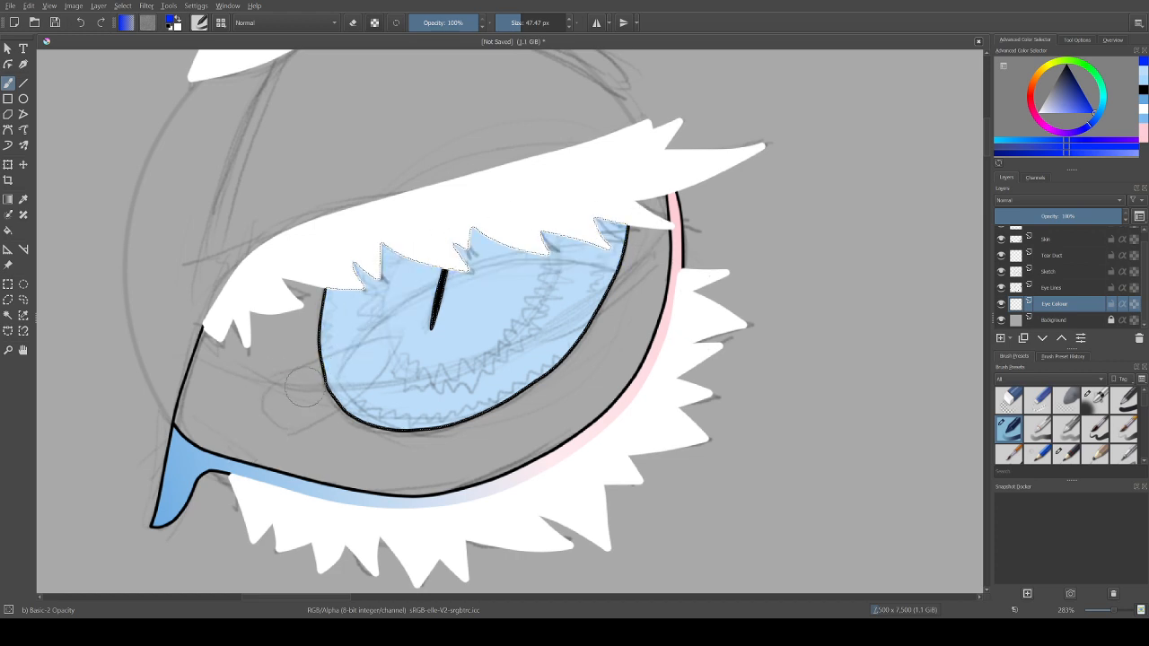
key(ctrl+shift+z)
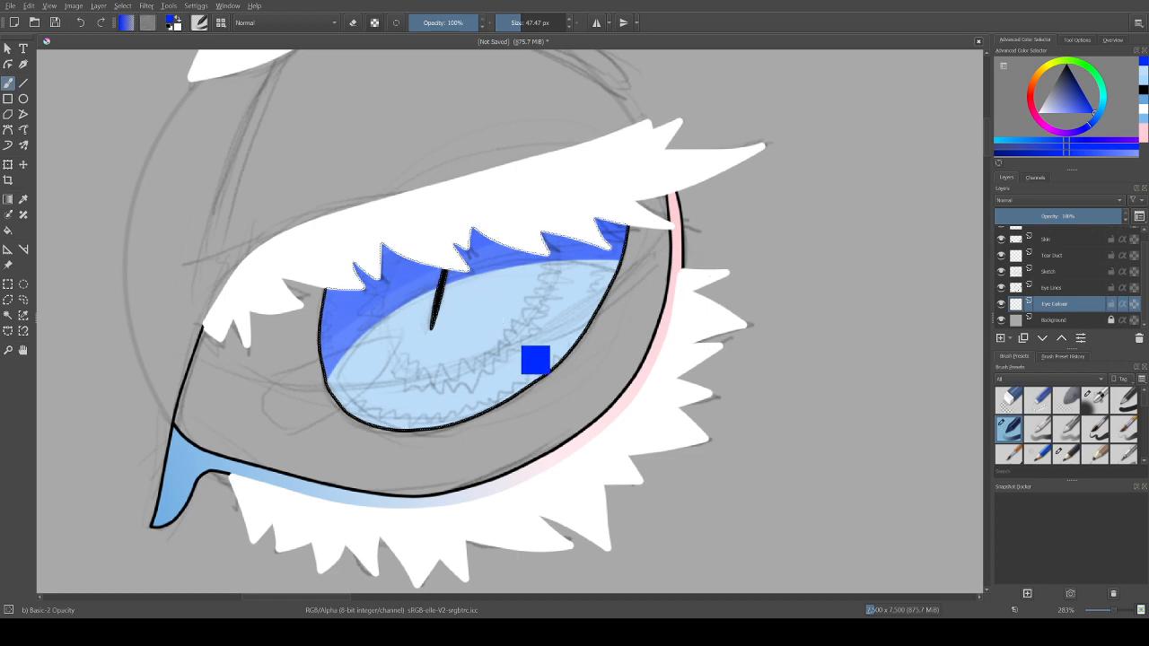
key(ctrl+z)
key(ctrl+z)
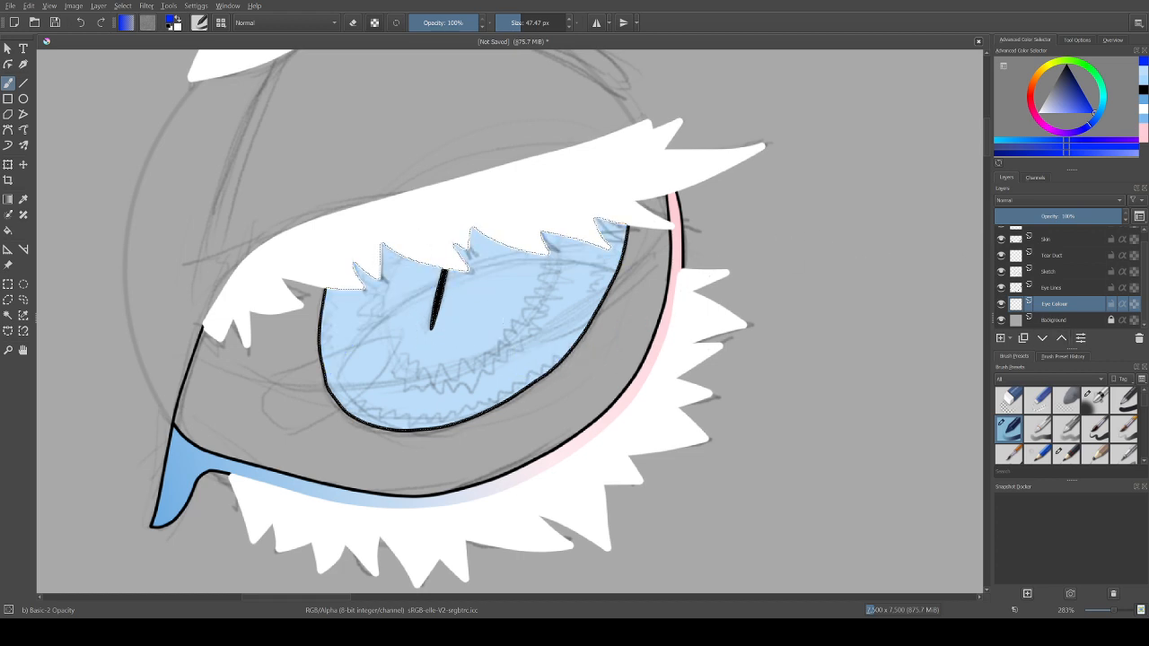
Step: Test the same blue lid shadow with the Basic-3 Flow and Basic-4 Flow Opacity brushes at 40 px, undoing each
click(1038, 429)
mouse_move(317, 382)
mouse_down()
mouse_move(681, 236)
mouse_move(716, 248)
mouse_move(291, 351)
mouse_move(377, 259)
mouse_move(345, 272)
mouse_move(336, 285)
mouse_move(537, 198)
mouse_up()
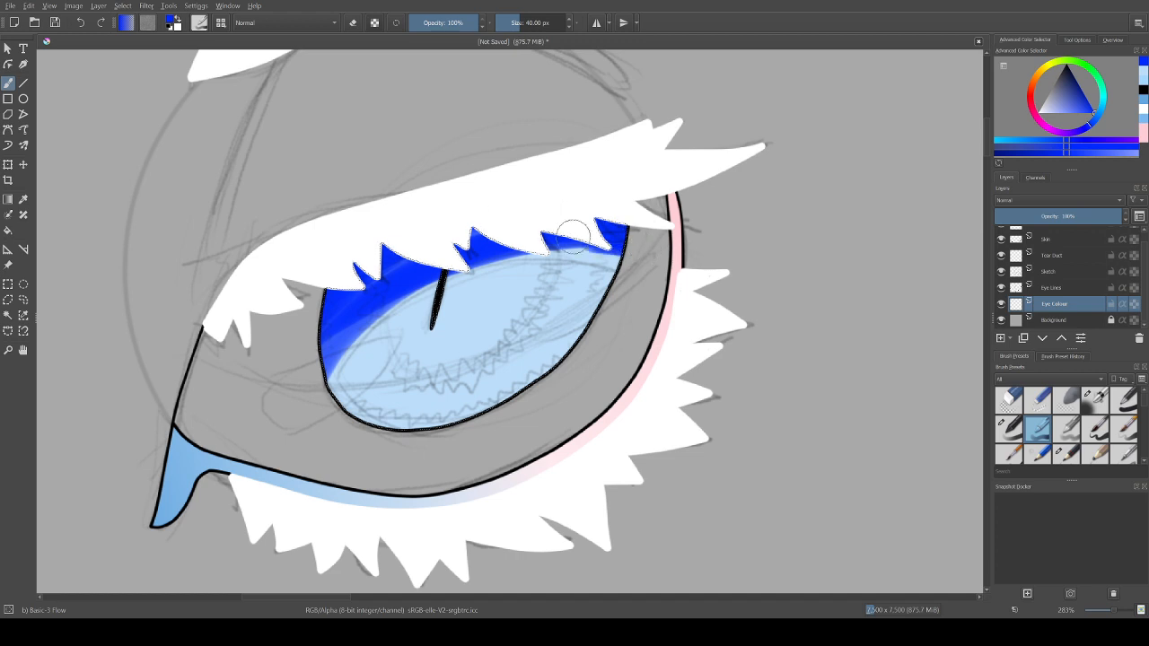
mouse_move(659, 275)
mouse_down()
mouse_move(477, 241)
mouse_move(385, 278)
mouse_move(580, 237)
mouse_move(271, 363)
mouse_move(374, 282)
mouse_move(276, 405)
mouse_move(394, 289)
mouse_up()
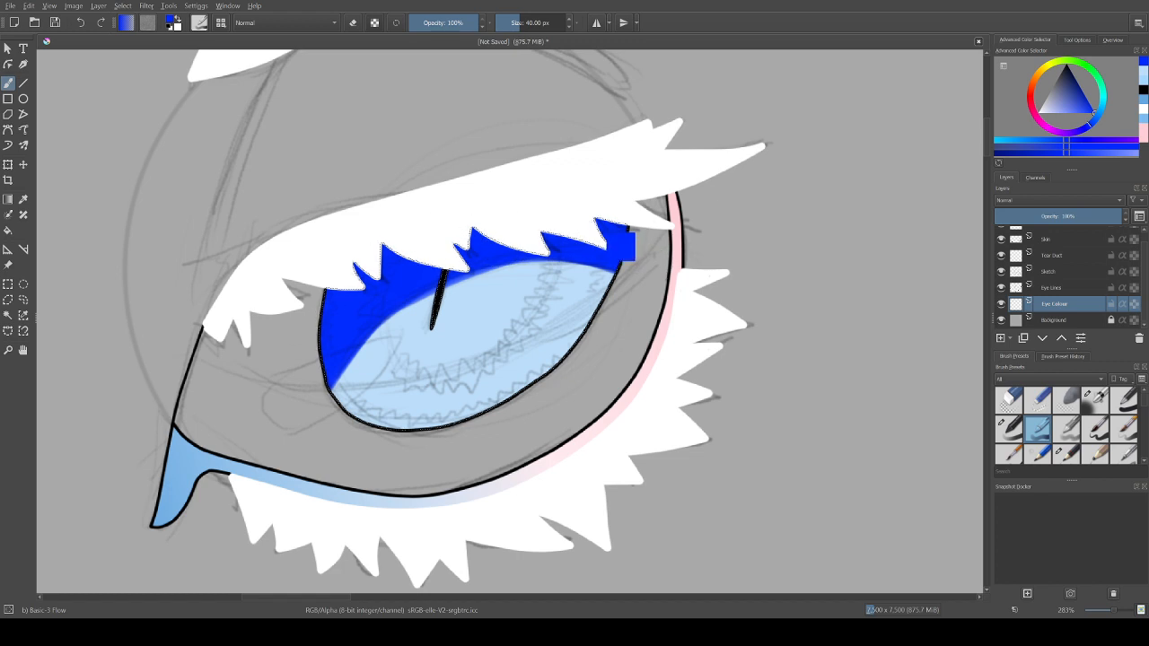
click(1067, 429)
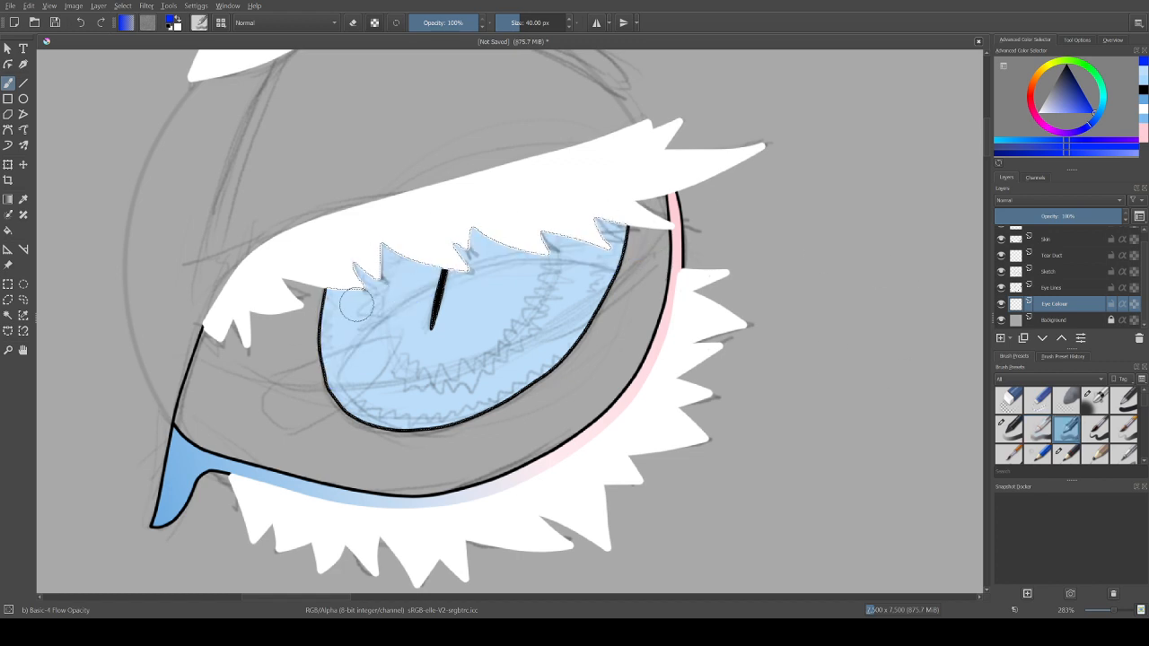
drag(315, 366, 620, 235)
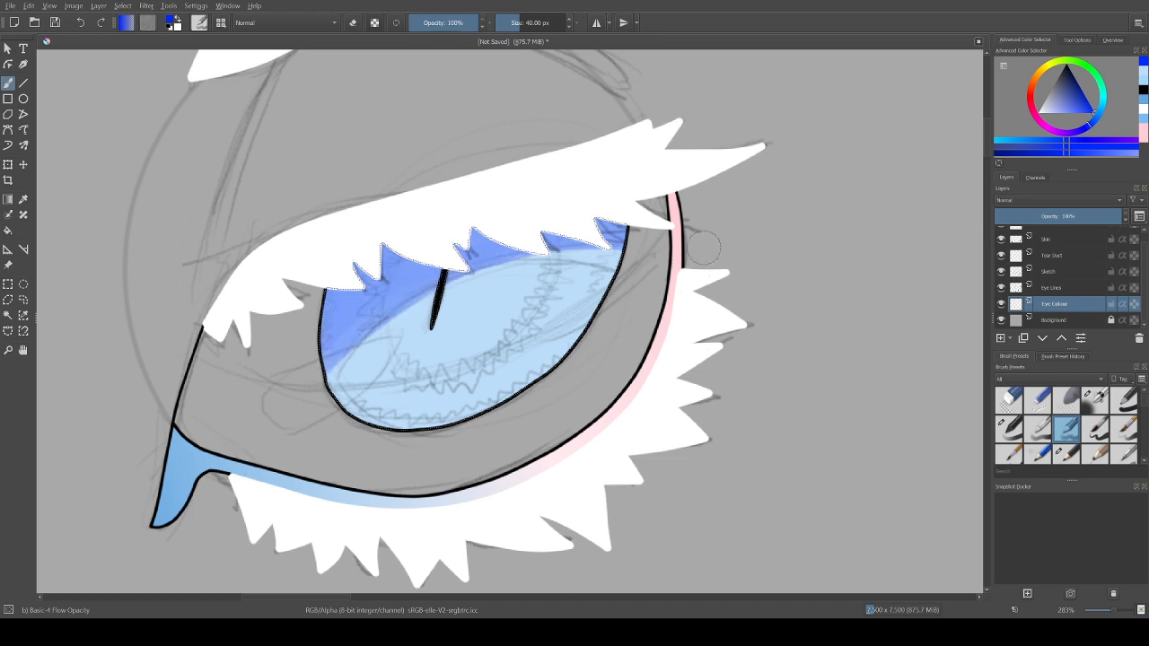
key(ctrl+z)
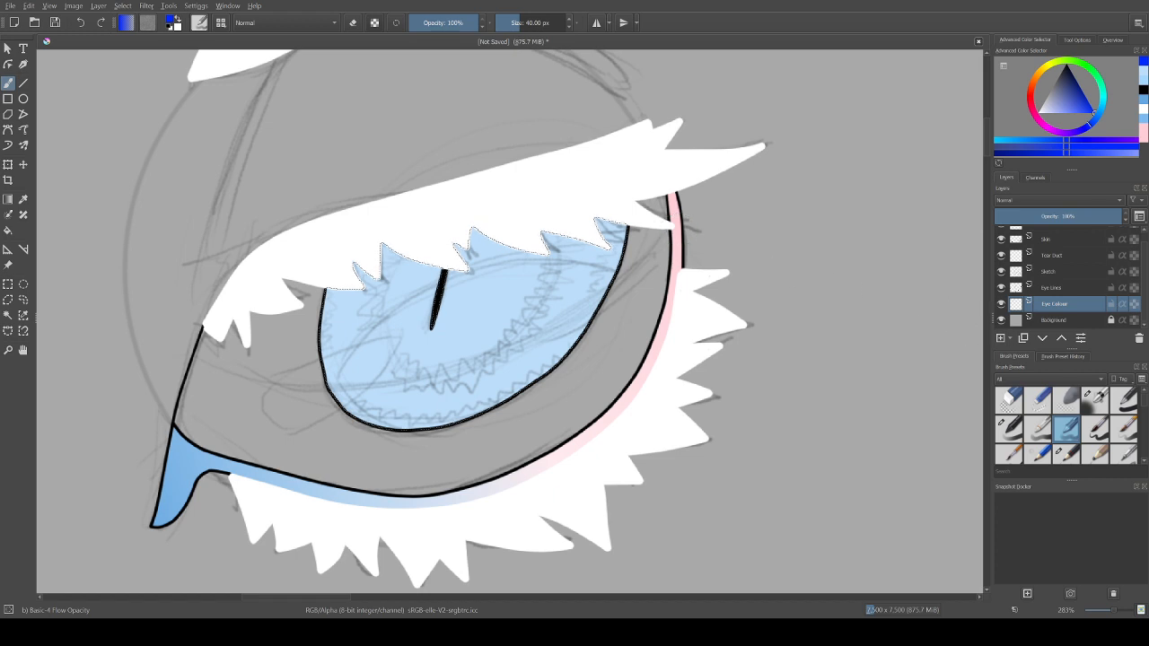
Step: Switch to the Basic-1 brush preset at 40 px and try the deep-blue lid shadow across the upper iris, undoing each stroke
key(slash)
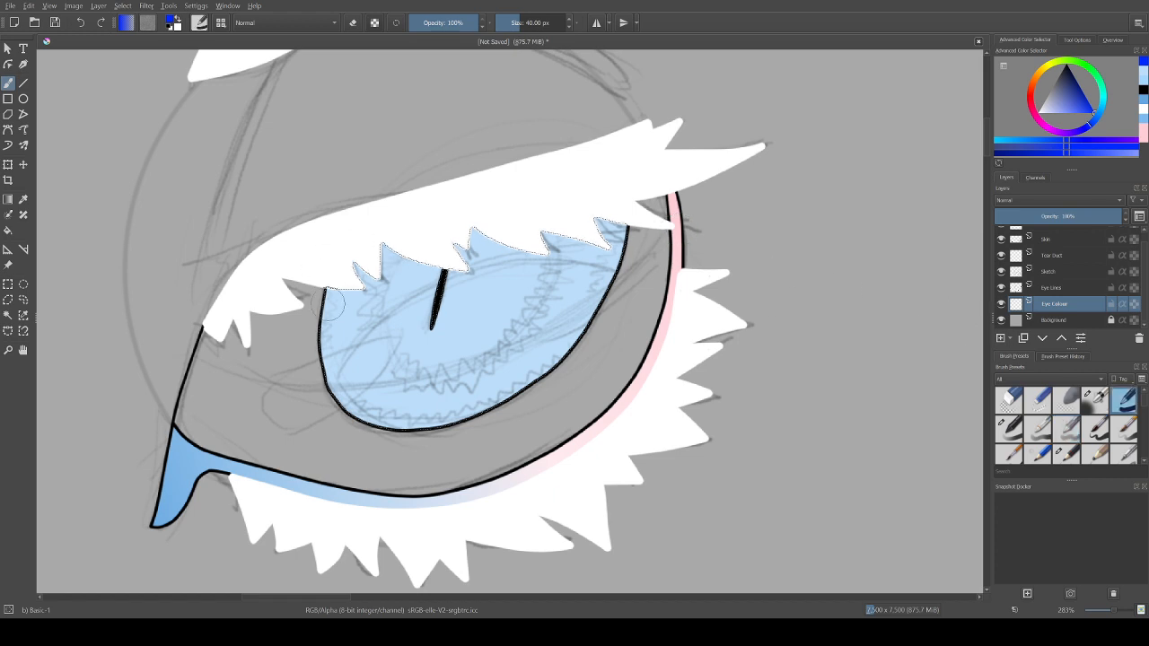
mouse_move(646, 247)
mouse_down()
mouse_move(292, 309)
mouse_move(336, 285)
mouse_move(277, 365)
mouse_move(360, 272)
mouse_move(304, 359)
mouse_move(660, 270)
mouse_up()
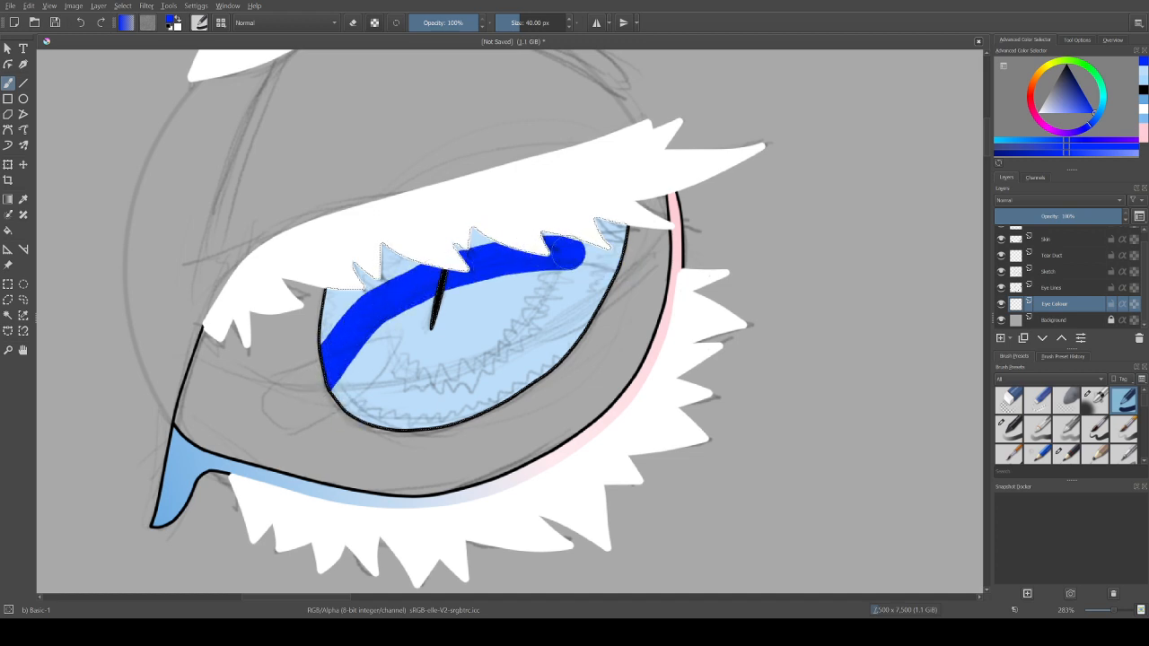
drag(331, 372, 619, 241)
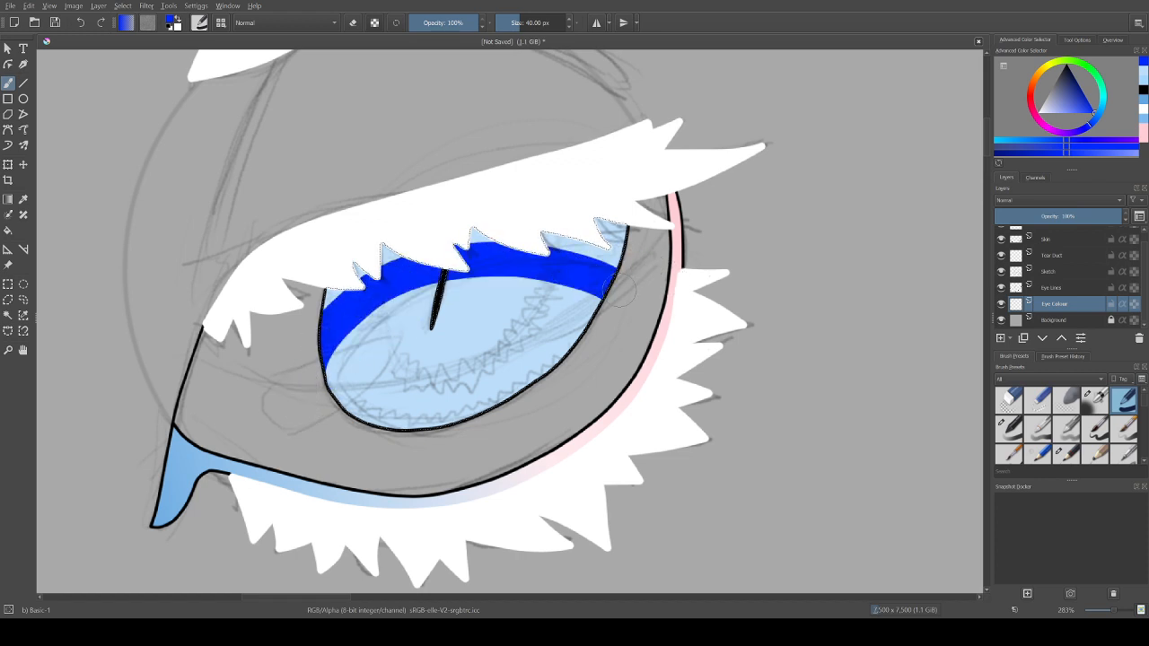
mouse_move(307, 393)
mouse_down()
mouse_move(431, 251)
mouse_move(727, 247)
mouse_up()
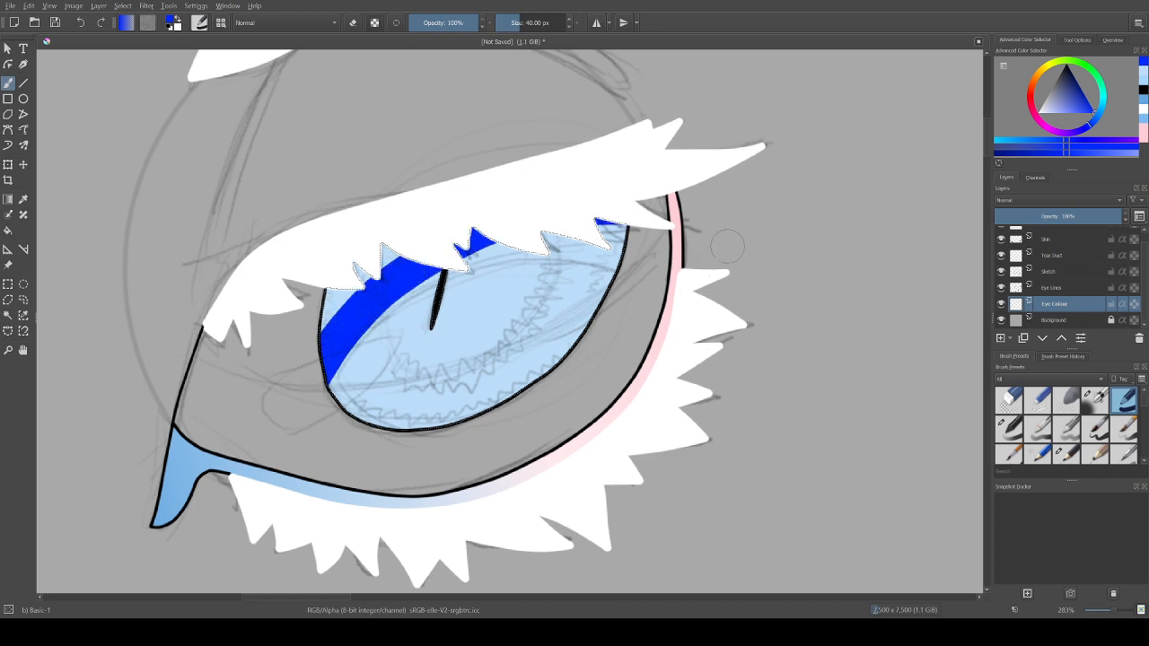
key(ctrl+z)
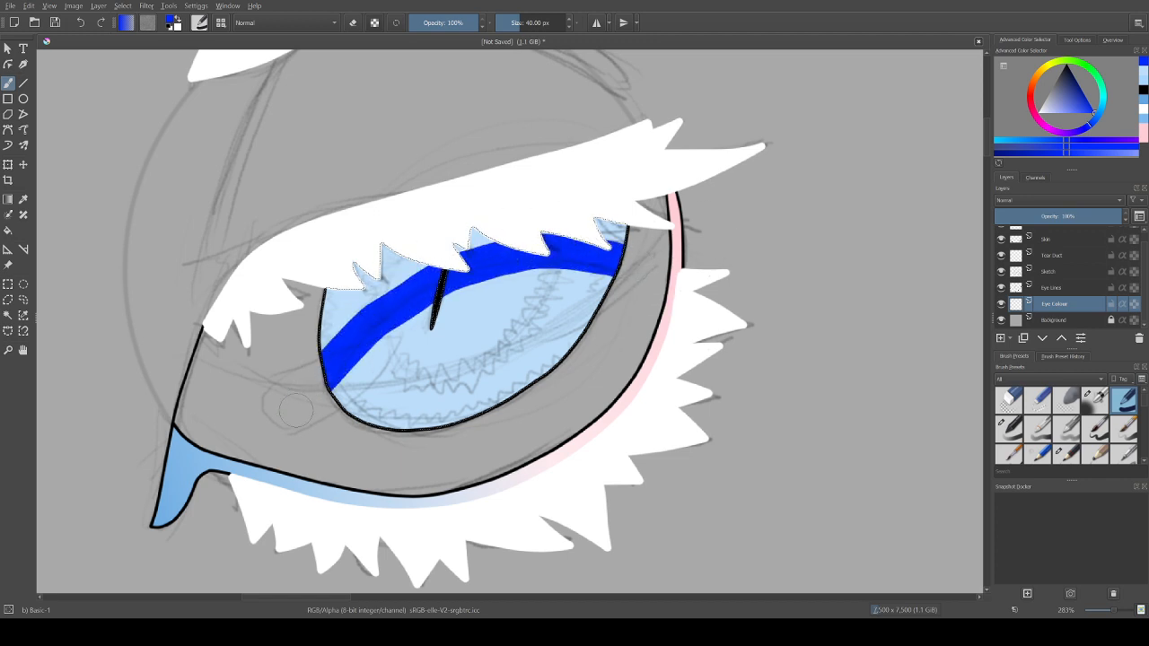
key(ctrl+z)
Step: Paint the deep-blue lid shadow across the upper iris up to the lashes with Stabilizer smoothing, and set brush smoothing back to None
click(1078, 40)
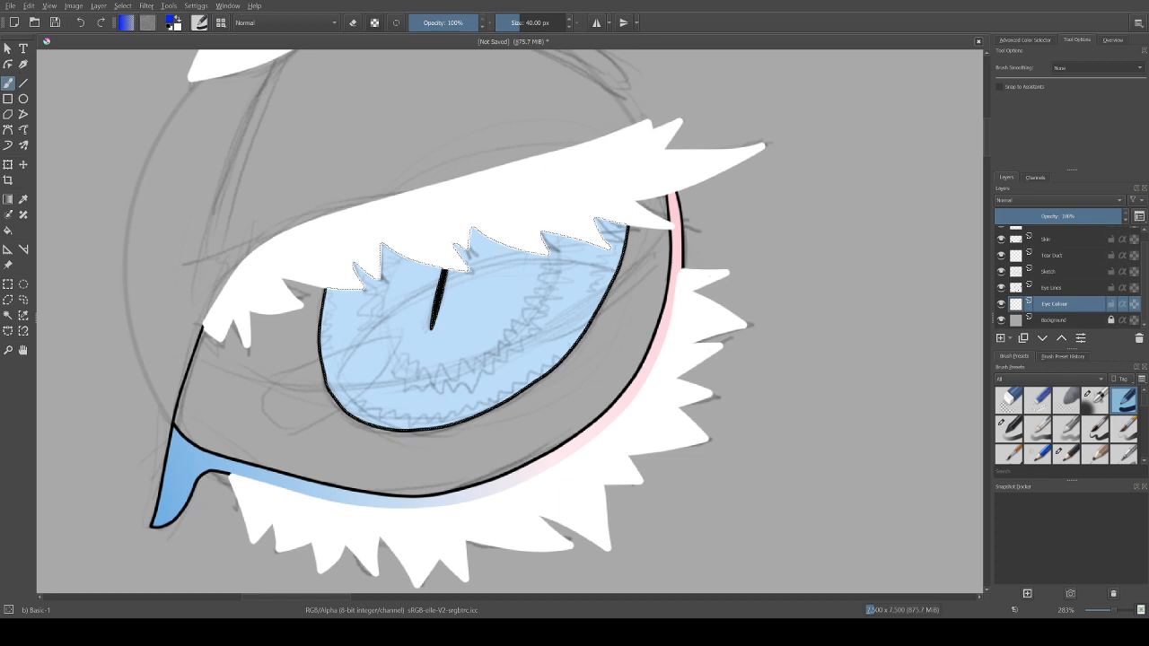
click(1078, 99)
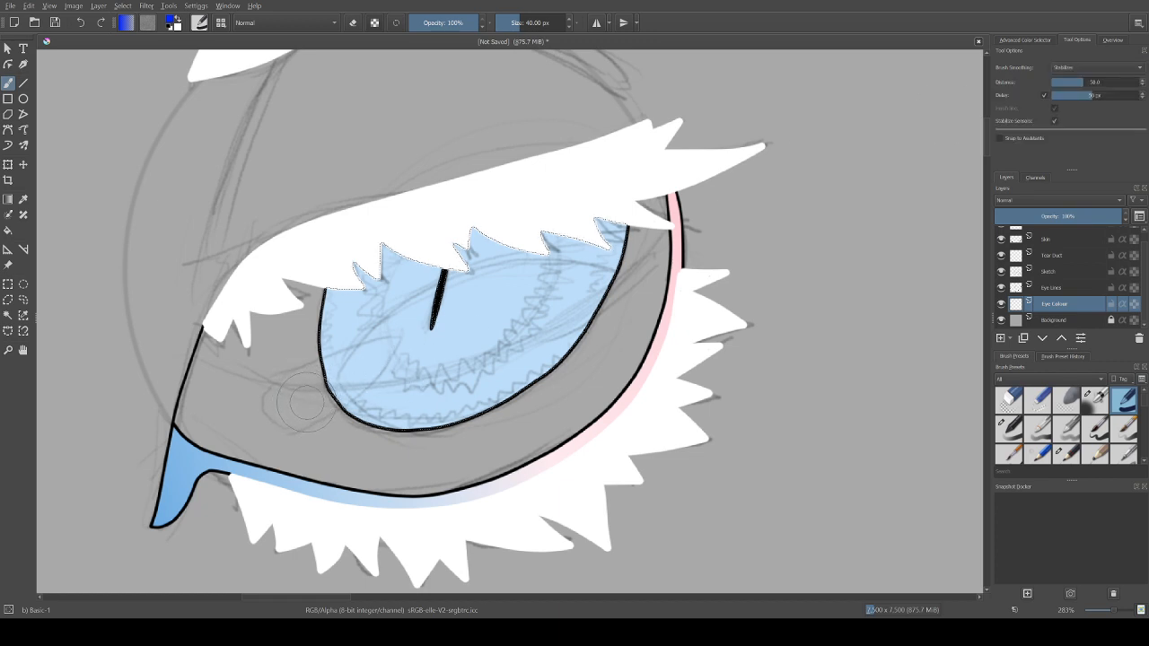
drag(330, 384, 318, 388)
drag(328, 384, 331, 367)
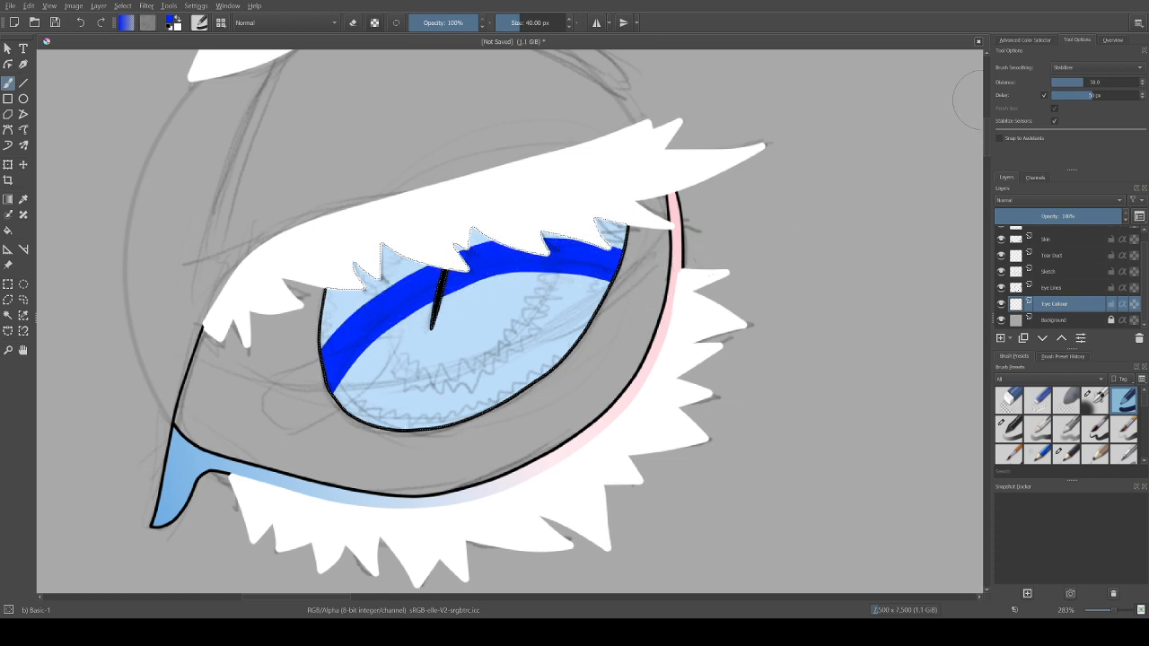
click(1084, 68)
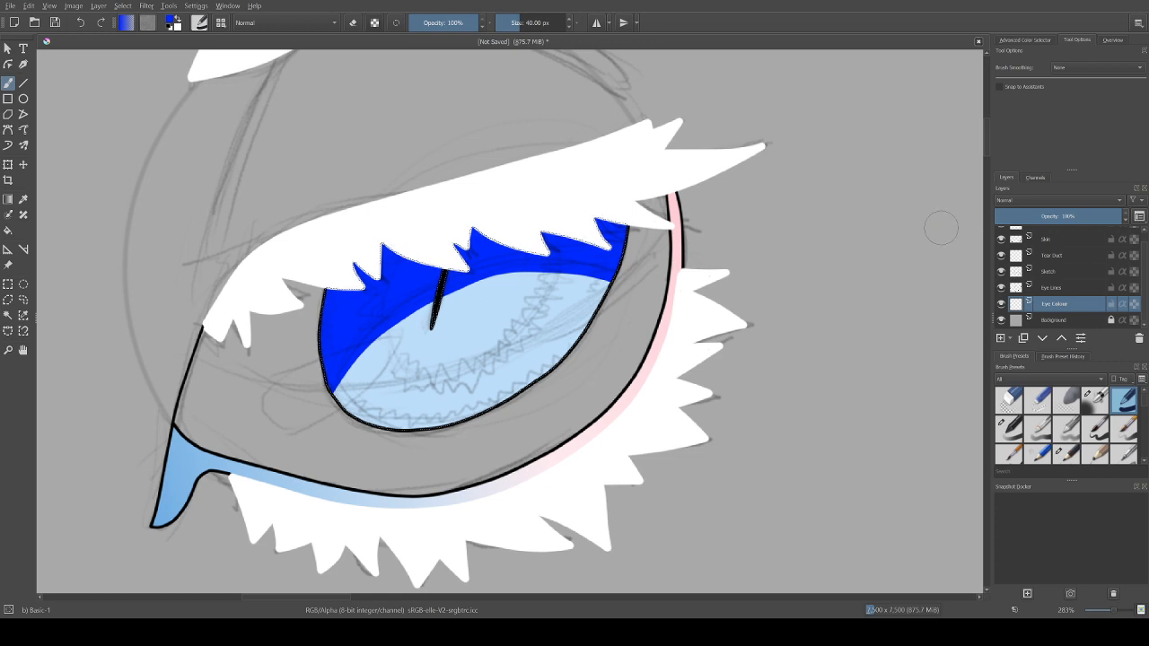
Step: Hide the Sketch layer and paint a rounded light-cyan glow against the lower edge of the iris, redoing the first version
click(1025, 40)
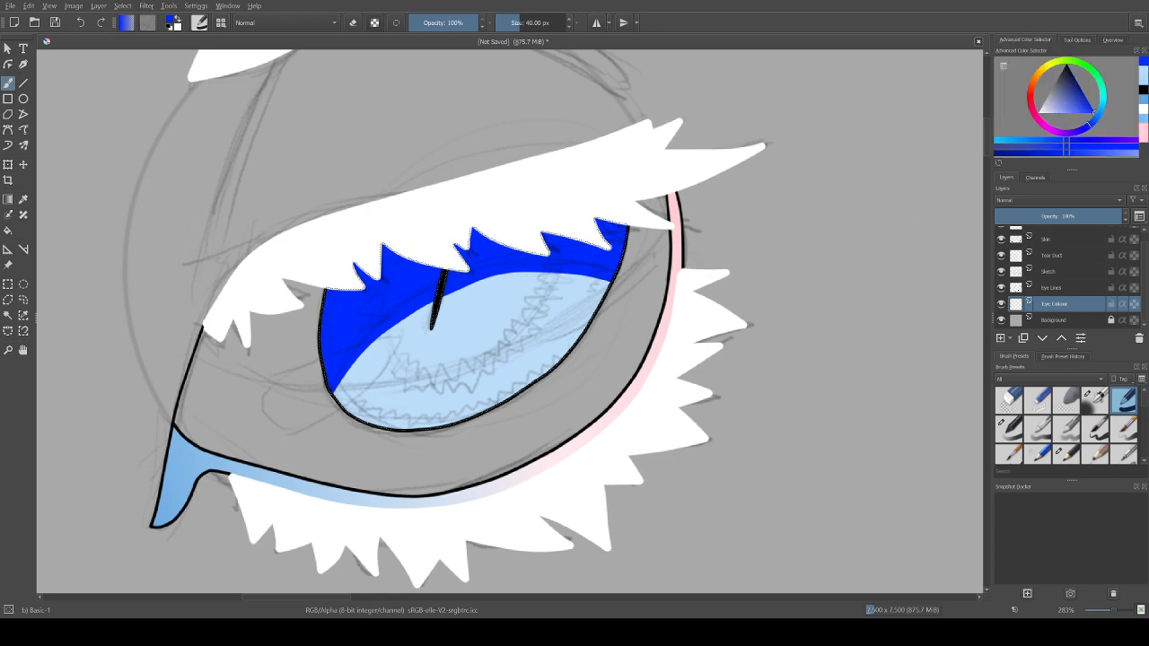
click(1061, 112)
click(1101, 103)
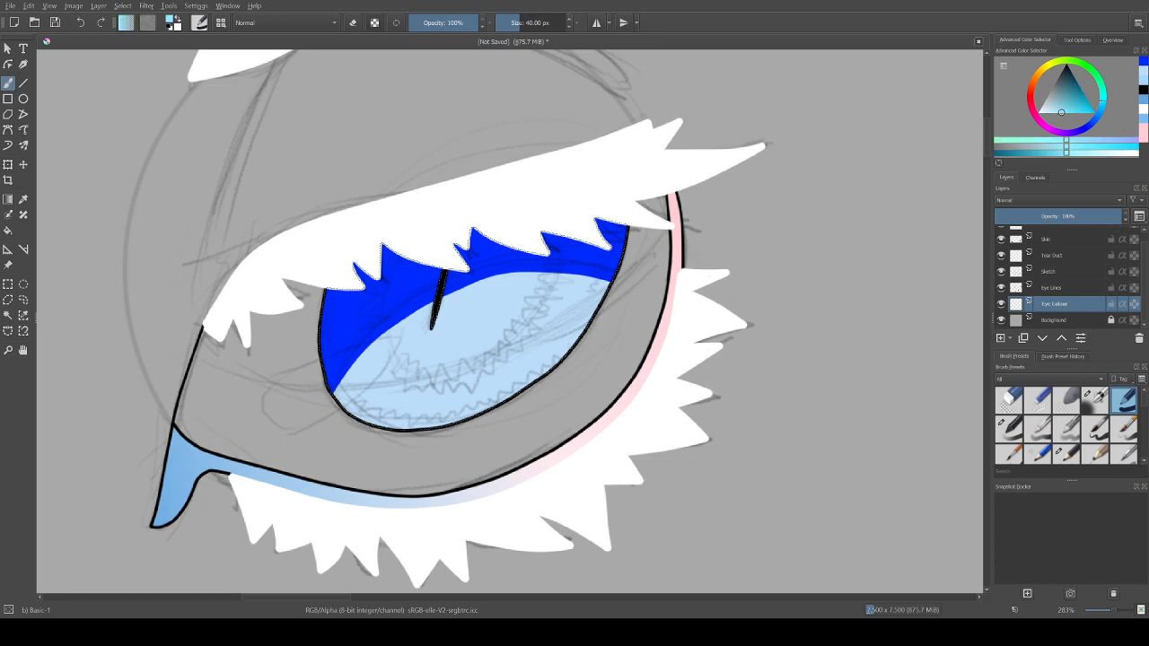
drag(1061, 112, 1068, 112)
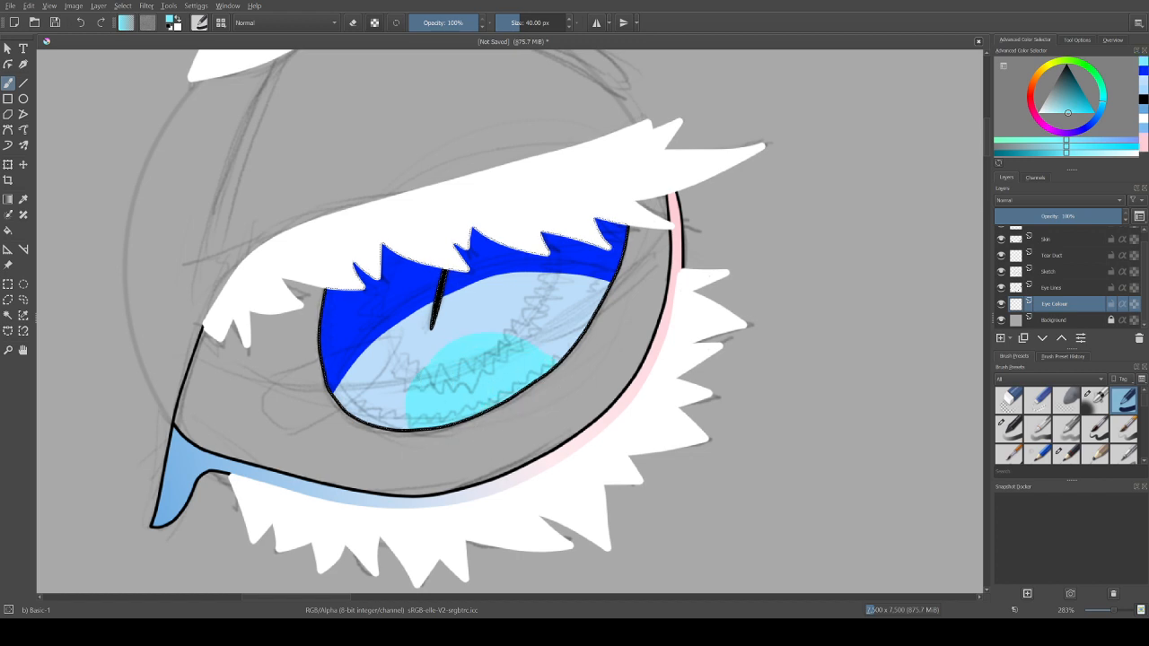
click(1001, 271)
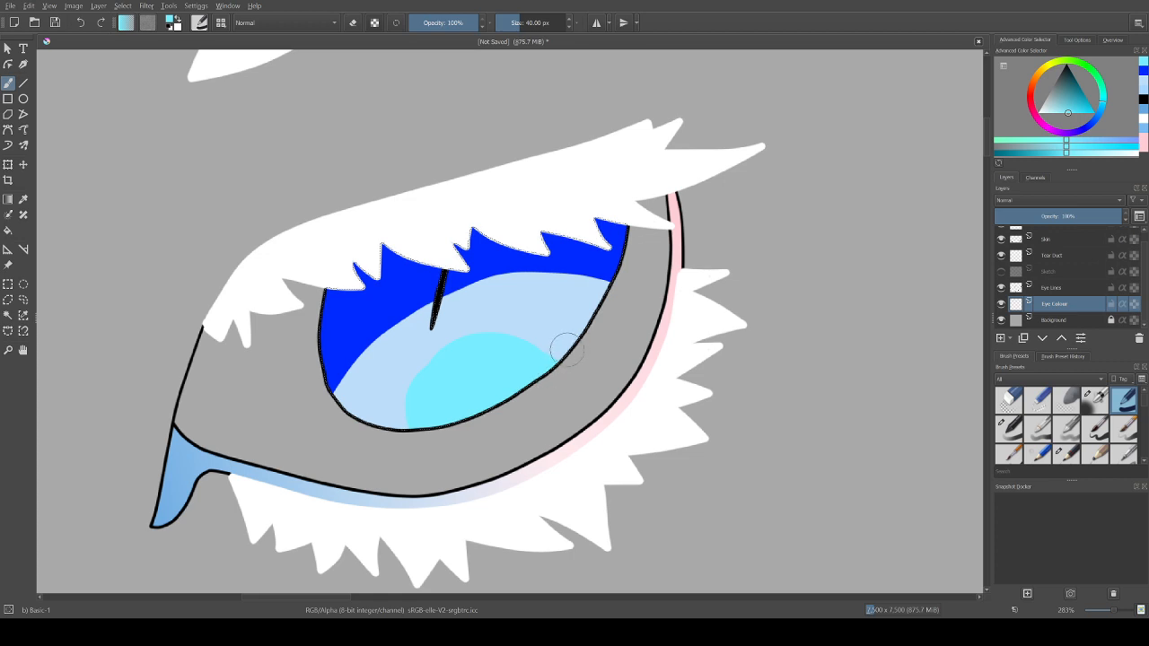
key(ctrl+z)
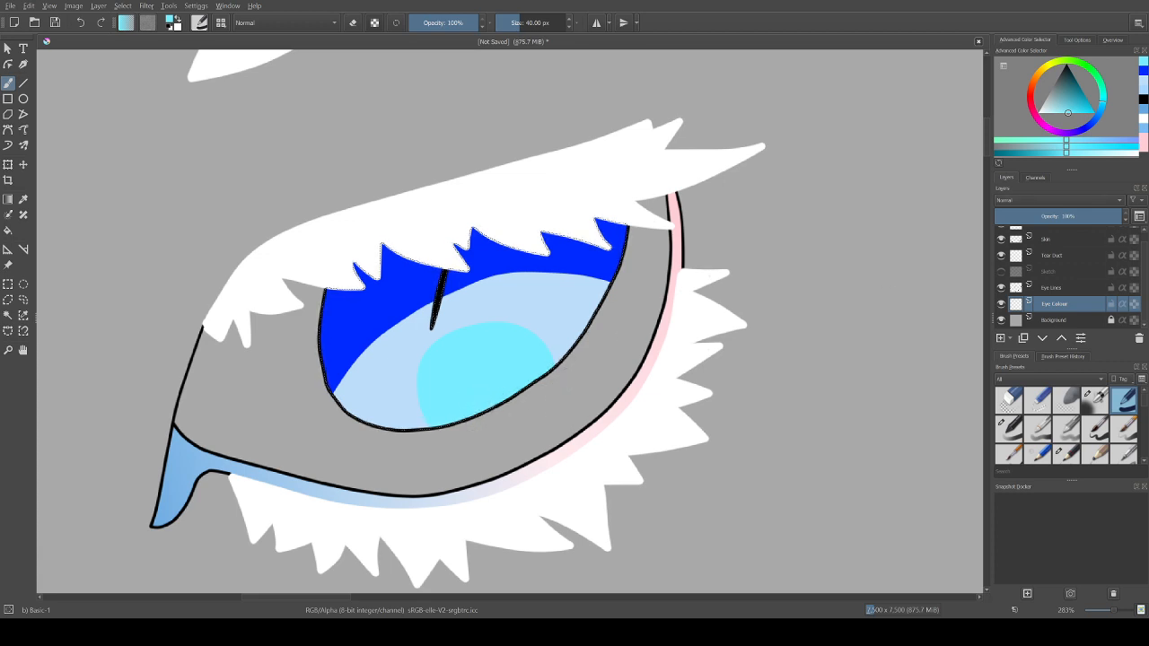
Step: Choose a saturated sky blue with the Basic-3 Flow preset and try soft vertical strokes on both sides of the iris
click(1102, 110)
drag(1068, 113, 1097, 113)
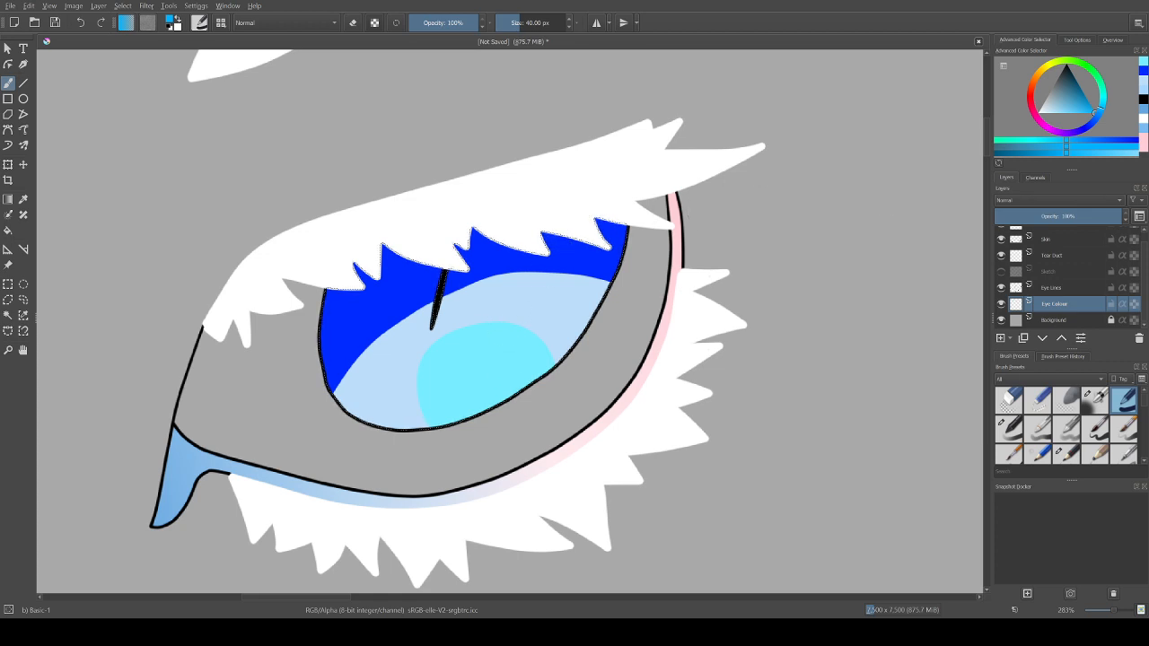
click(1038, 429)
mouse_move(553, 231)
mouse_down()
mouse_move(549, 271)
mouse_move(494, 359)
mouse_up()
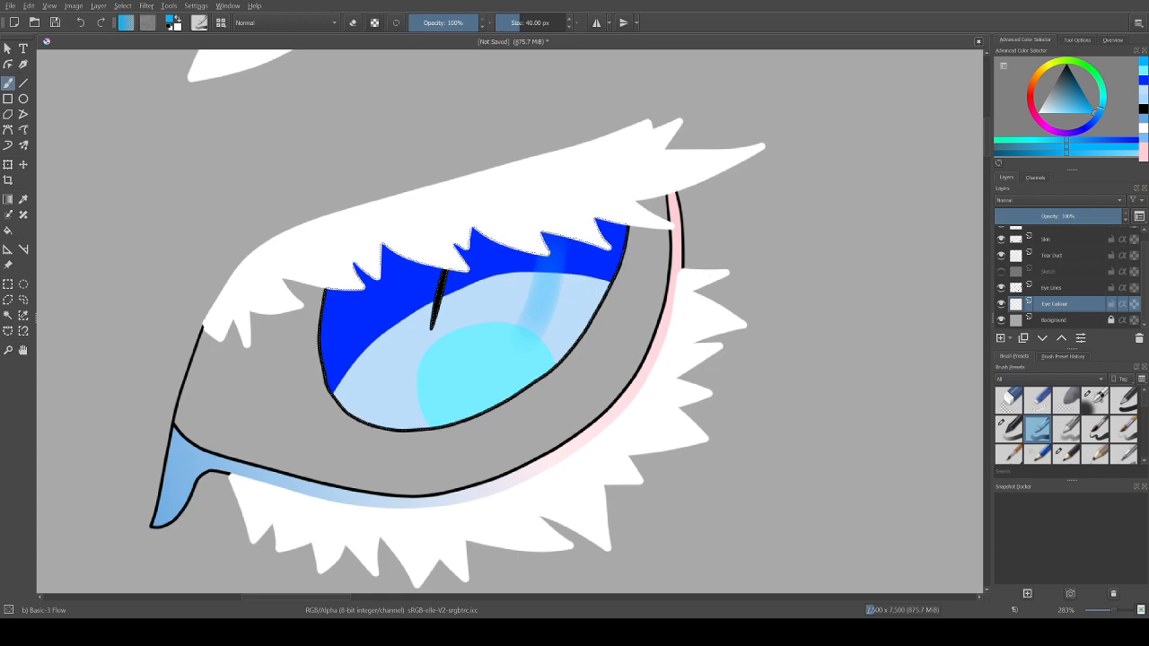
drag(548, 193, 501, 348)
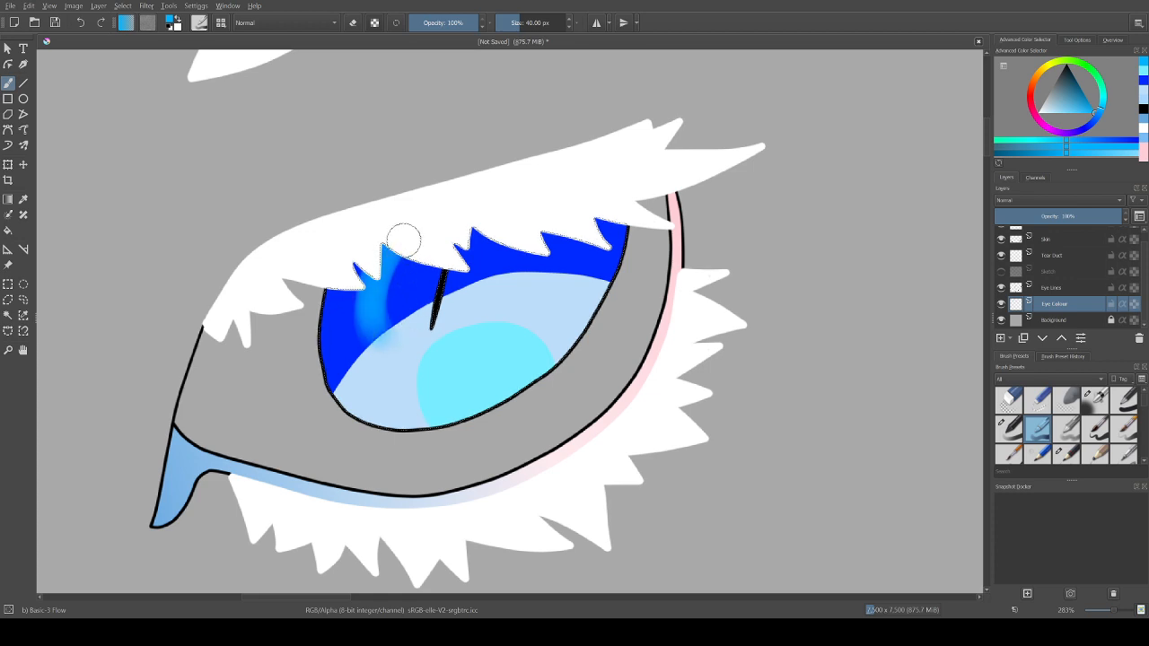
drag(407, 232, 404, 335)
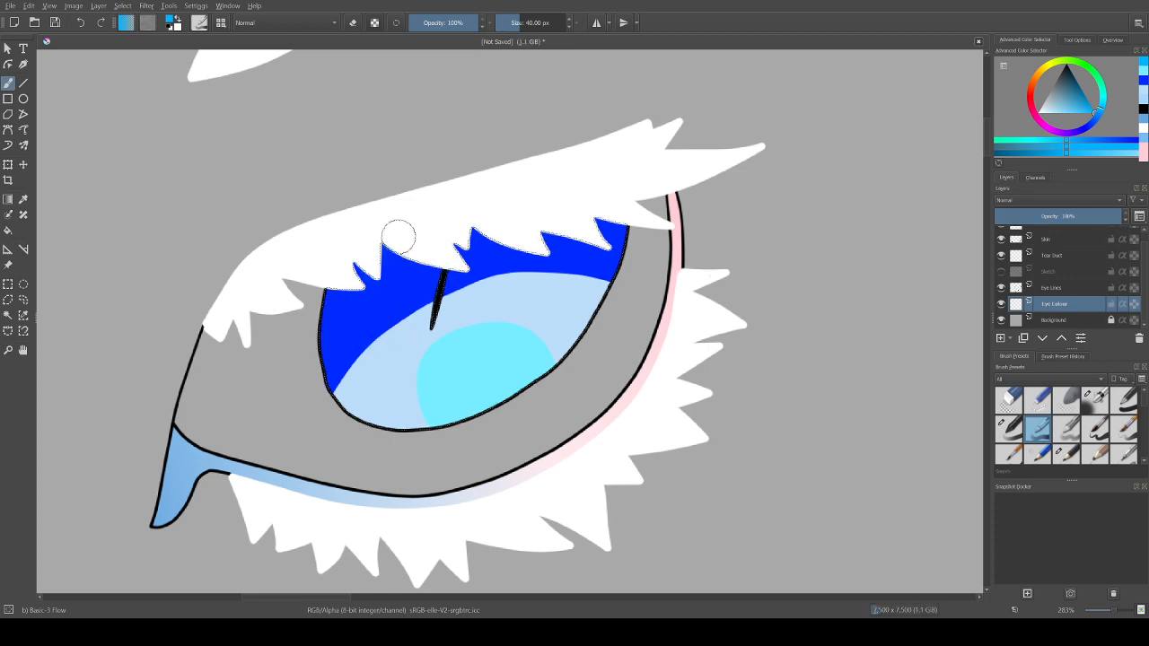
Step: Paint soft sky-blue bands at 40 px down both sides of the iris, curving inward below the pupil
drag(385, 259, 379, 363)
drag(374, 260, 378, 356)
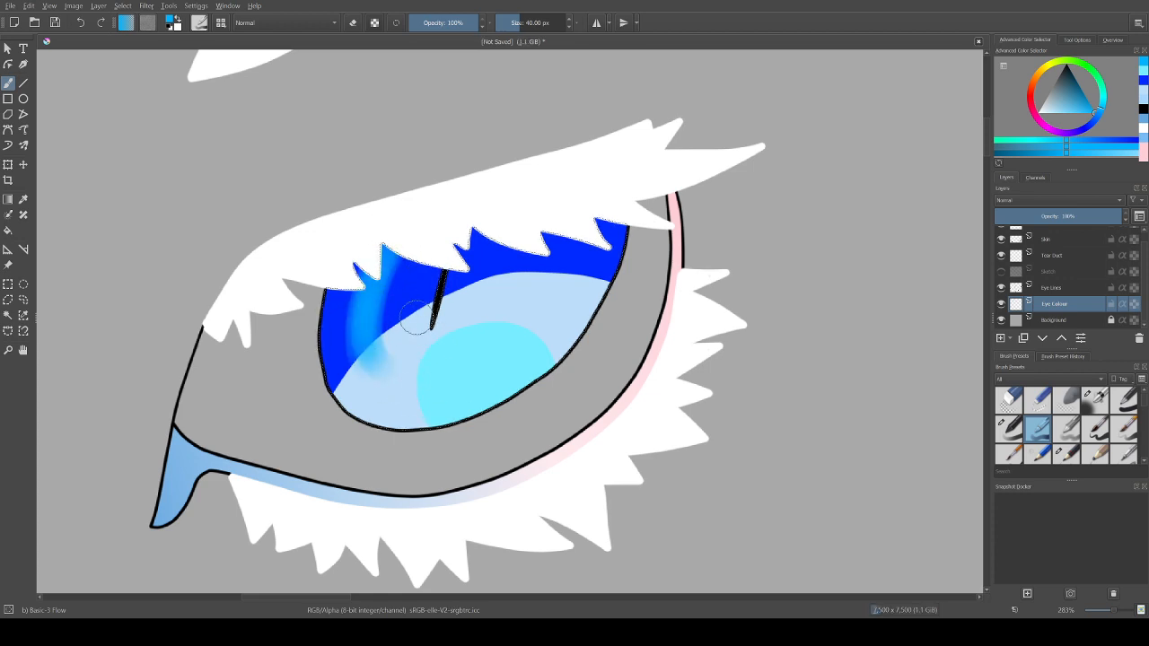
drag(384, 253, 379, 361)
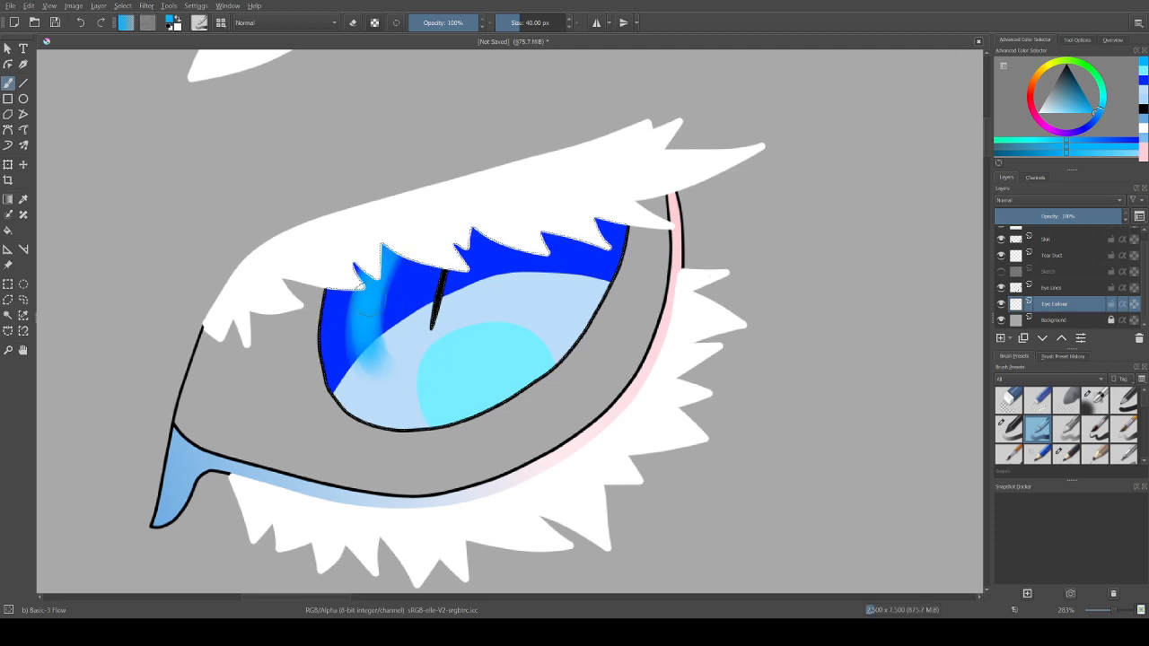
drag(370, 315, 394, 395)
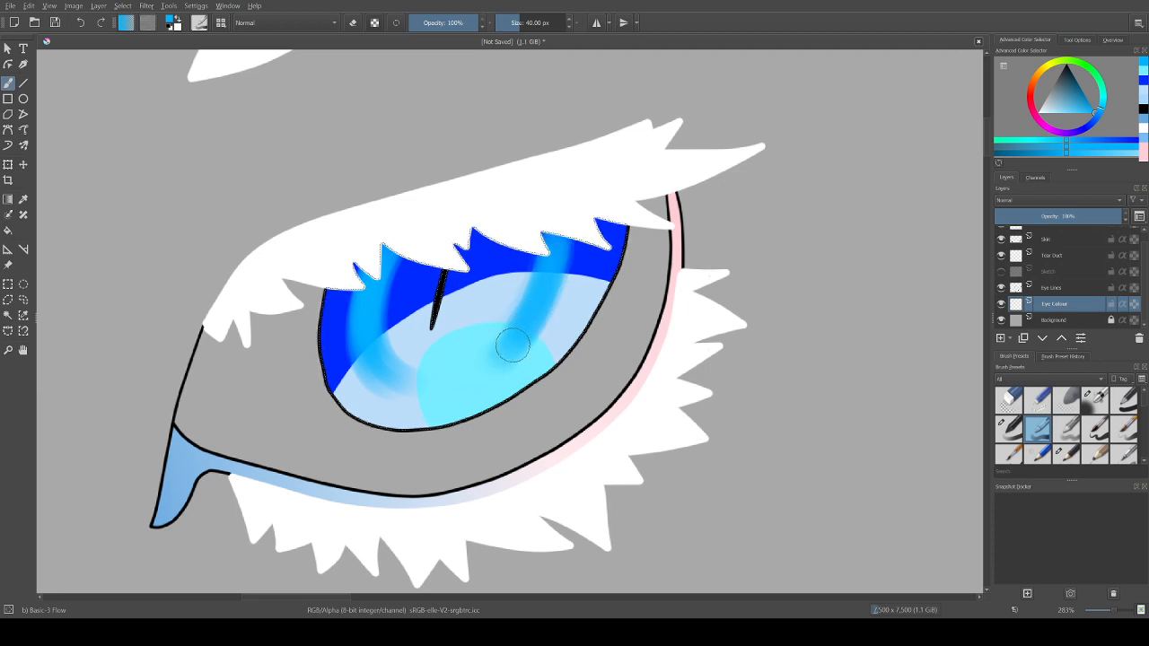
drag(513, 345, 496, 364)
drag(404, 377, 458, 383)
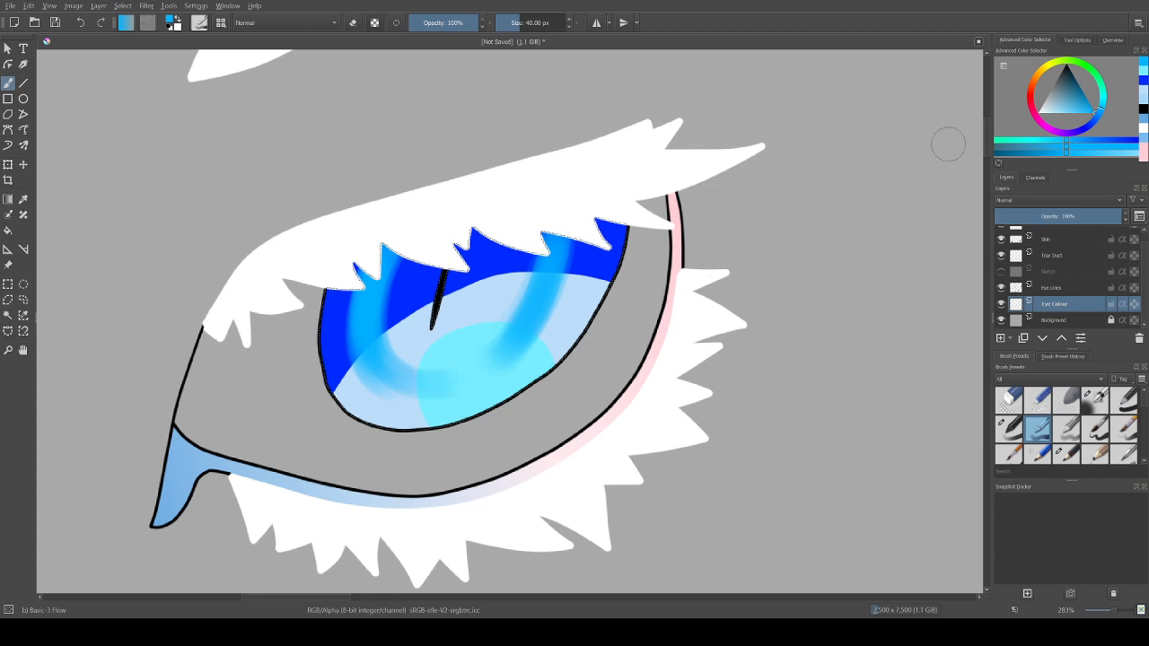
Step: Set the brush size to 15 px and the colour to saturated purple, and try a thin stroke over the right blue band
click(511, 22)
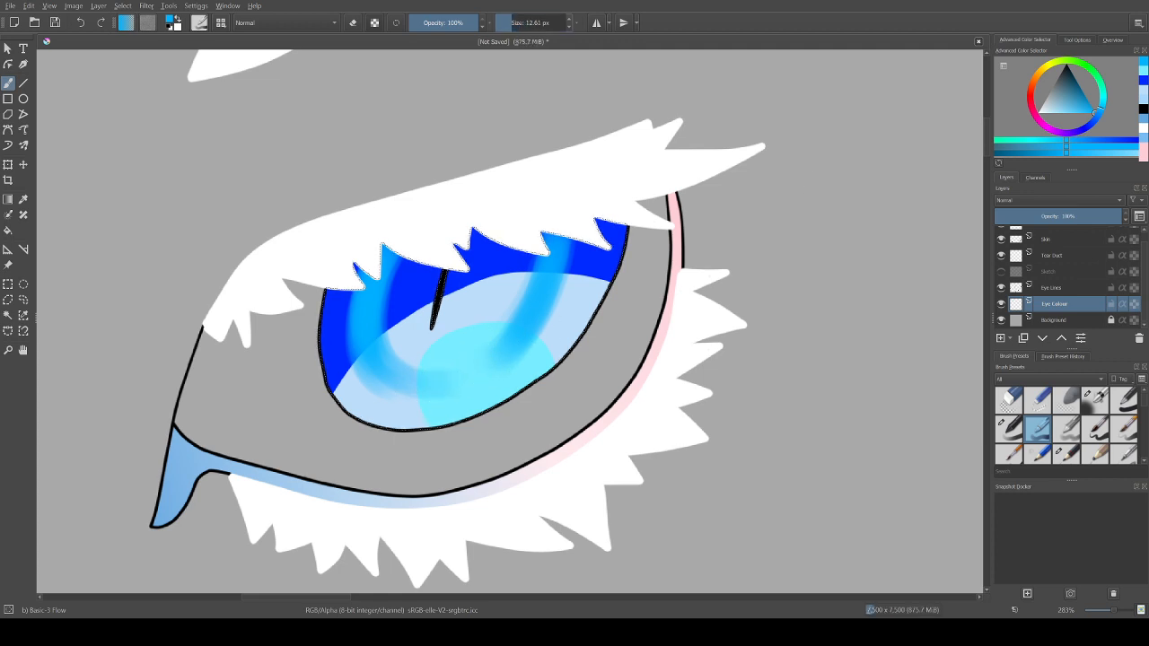
right_click(514, 22)
text(15)
key(Return)
click(1047, 128)
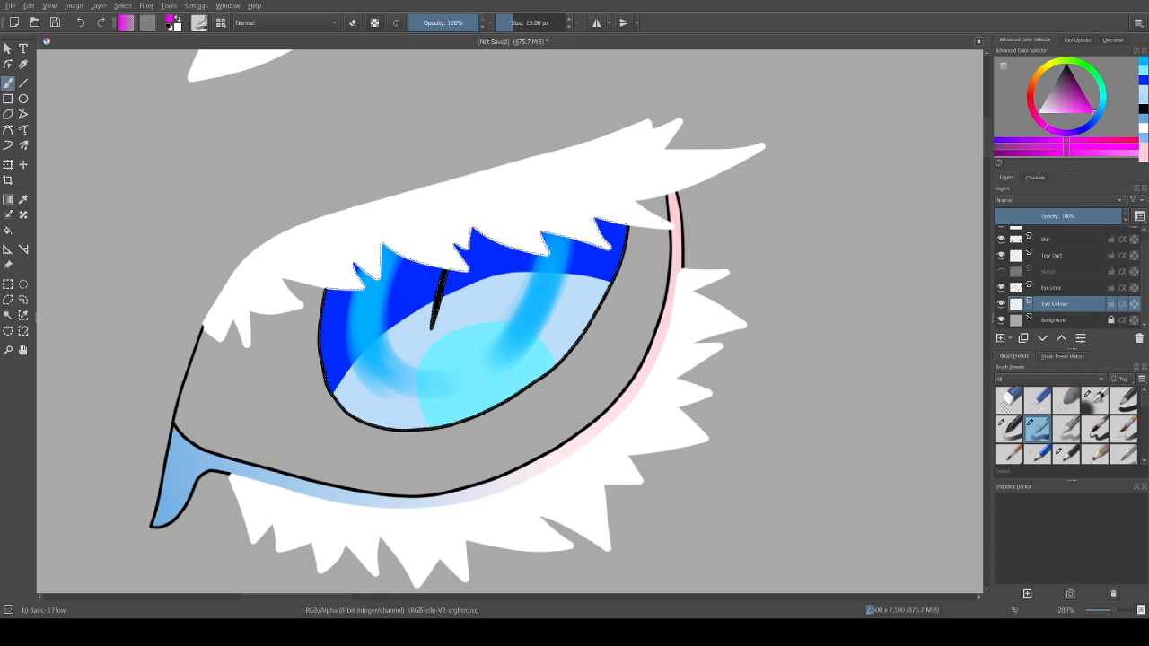
drag(1047, 127, 1054, 131)
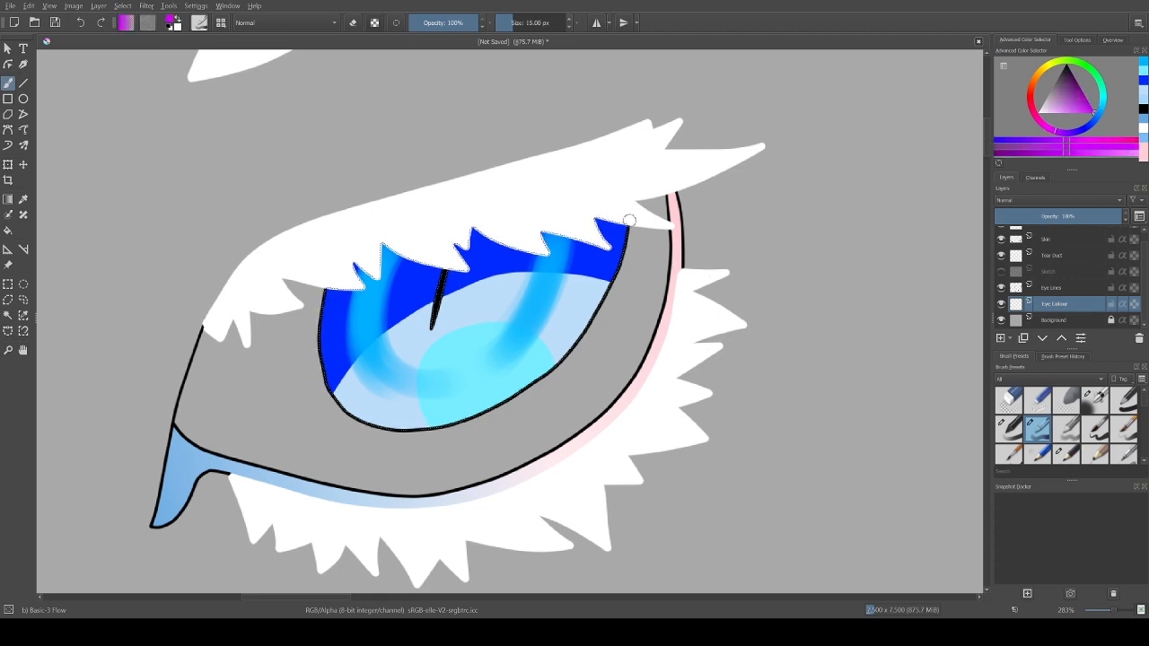
drag(559, 225, 542, 266)
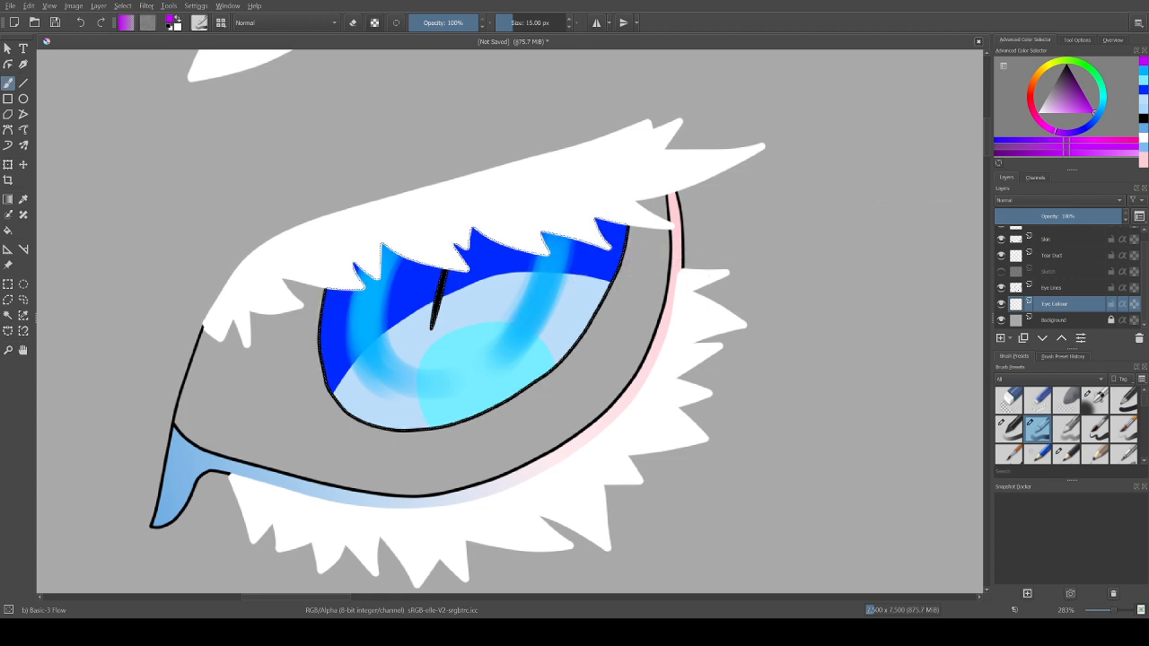
Step: Test the purple accent with the Basic-1, Airbrush Soft and Basic-2 Opacity presets, undoing the strokes, and return to Basic-3 Flow
click(1123, 401)
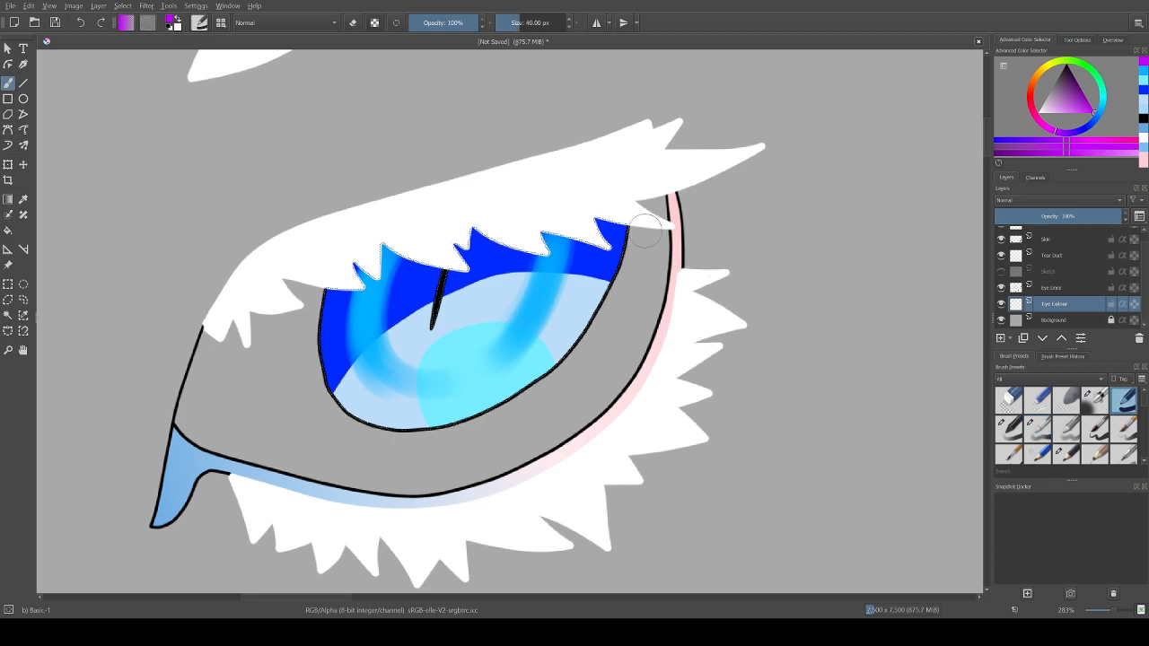
click(530, 22)
text(15)
key(Return)
key(ctrl+z)
click(1094, 399)
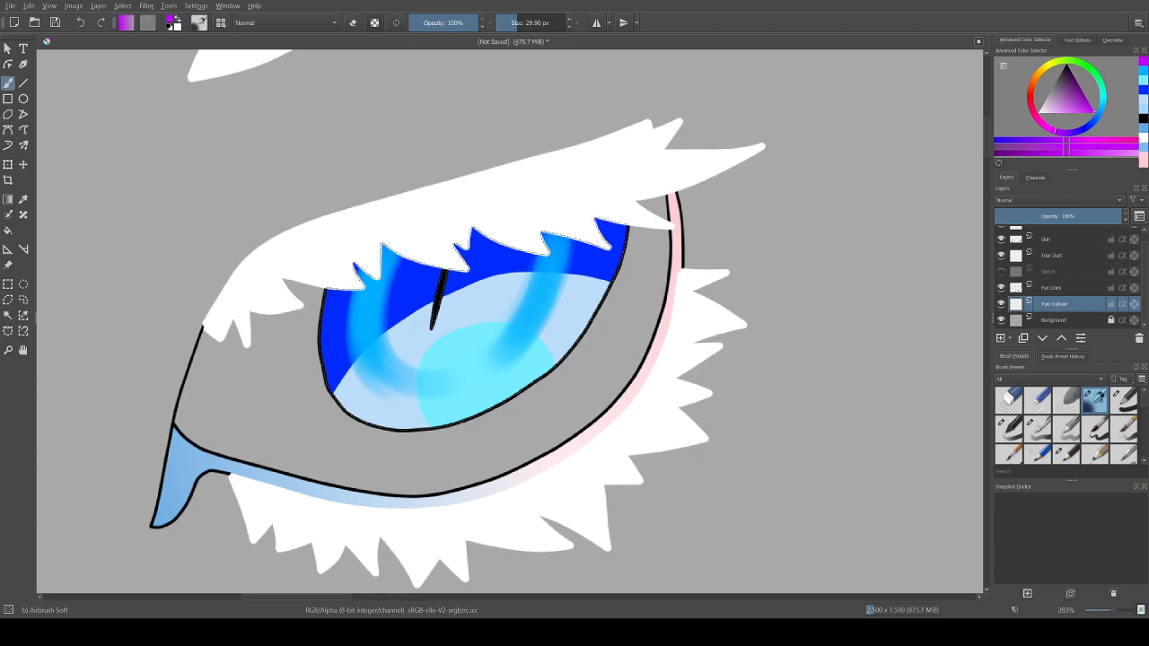
click(1009, 429)
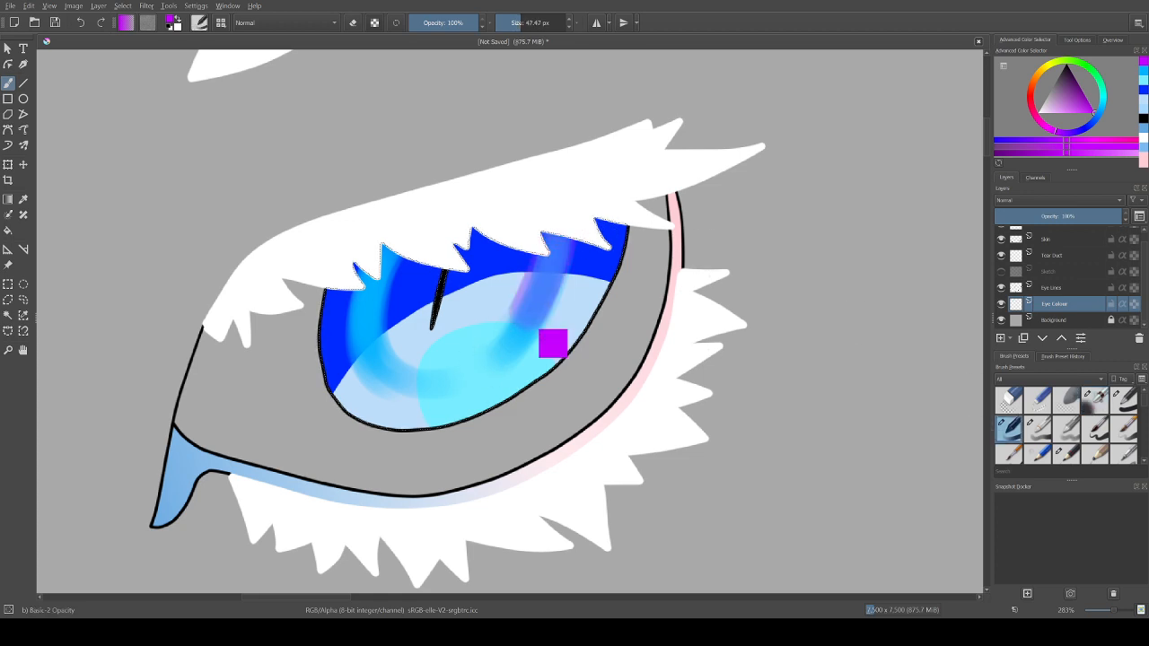
key(ctrl+z)
click(1038, 430)
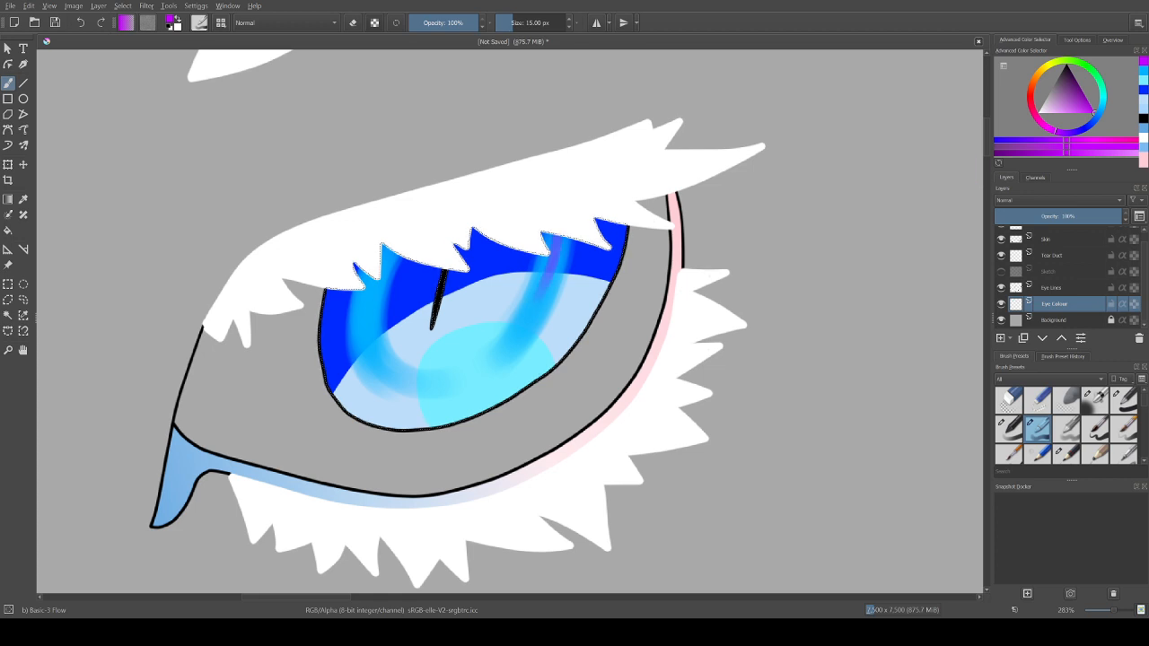
Step: Lighten the purple and paint thin 15 px streaks along the middle of both sky-blue bands in the iris
drag(1061, 106, 1053, 113)
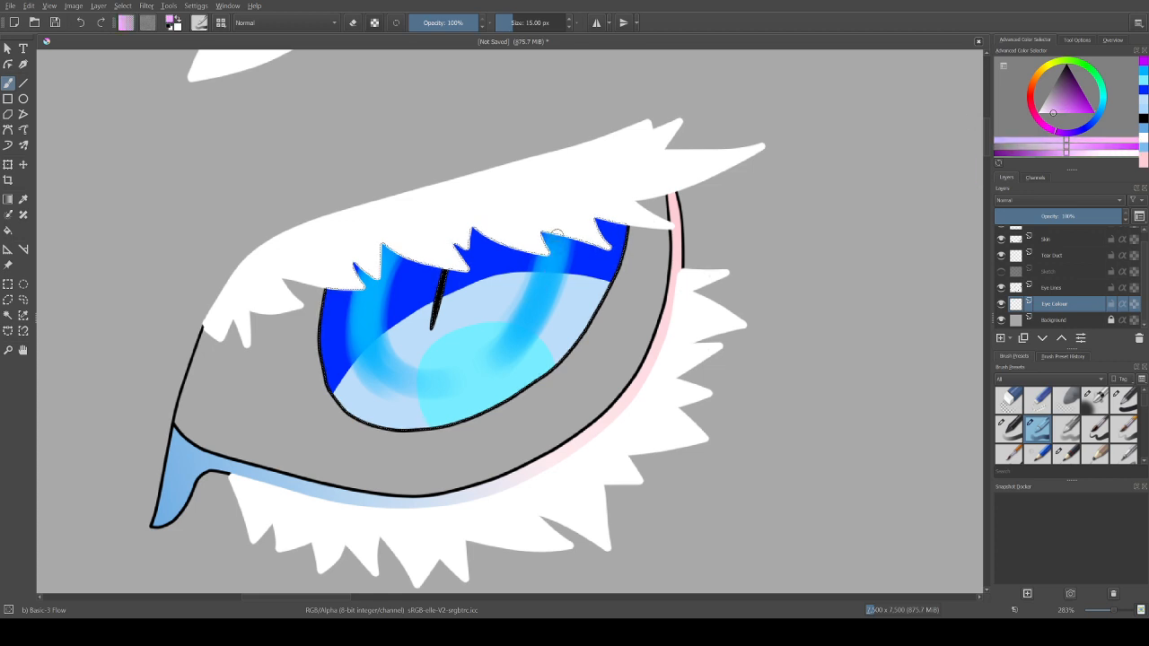
drag(558, 229, 545, 273)
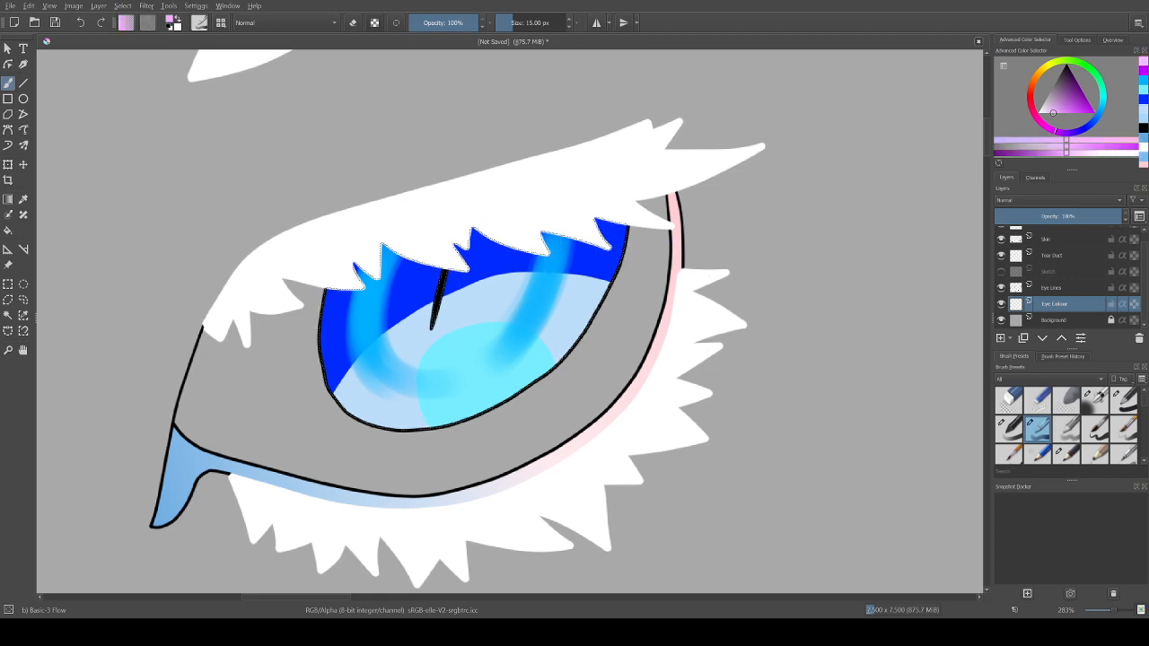
drag(1057, 114, 1067, 113)
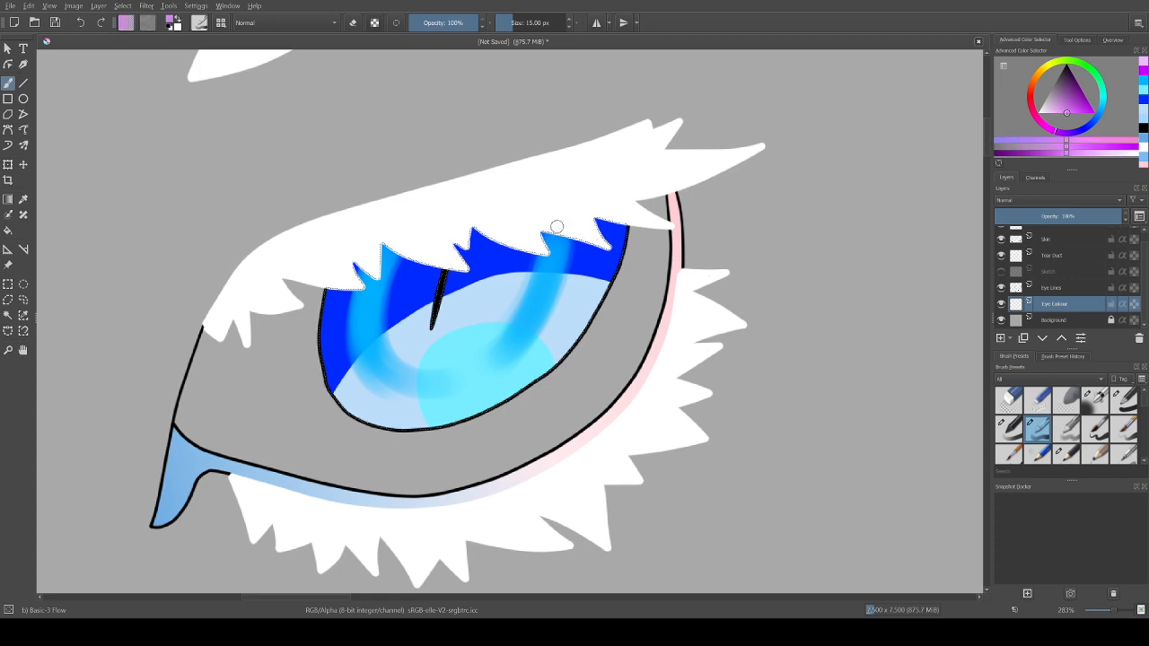
drag(557, 226, 545, 269)
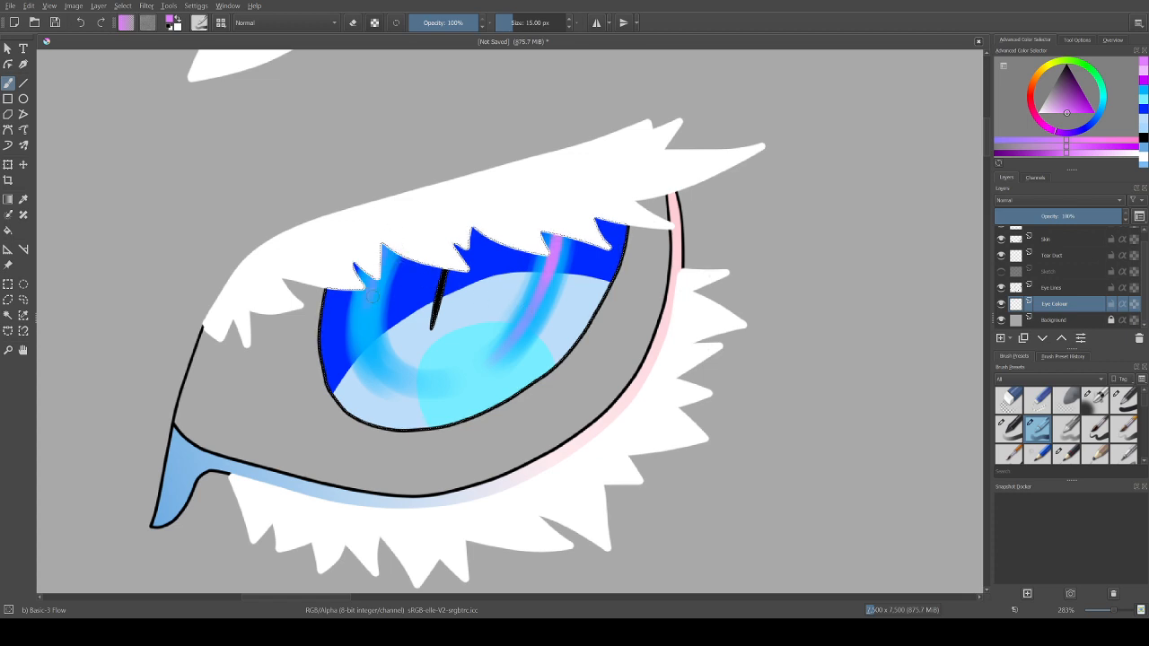
drag(373, 297, 378, 366)
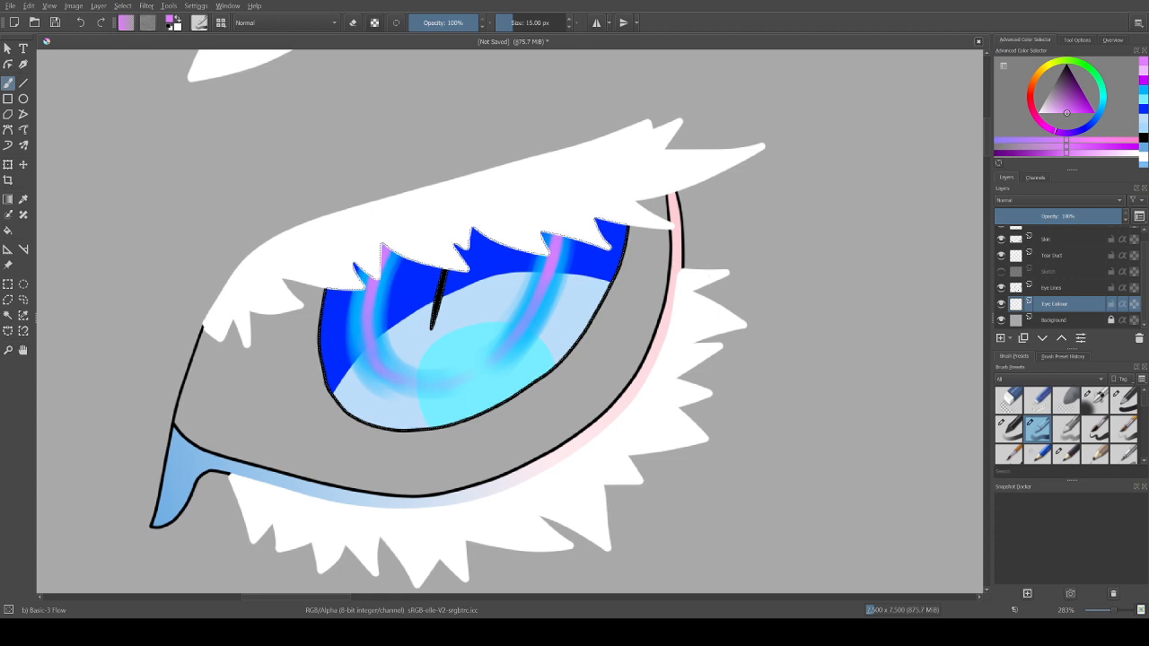
Step: Set the colour to bright red and try short strokes across the right iris band with Basic-3 Flow and Basic-1
drag(1101, 108, 1103, 89)
mouse_move(1061, 61)
mouse_down()
mouse_move(1030, 94)
mouse_move(1094, 112)
mouse_up()
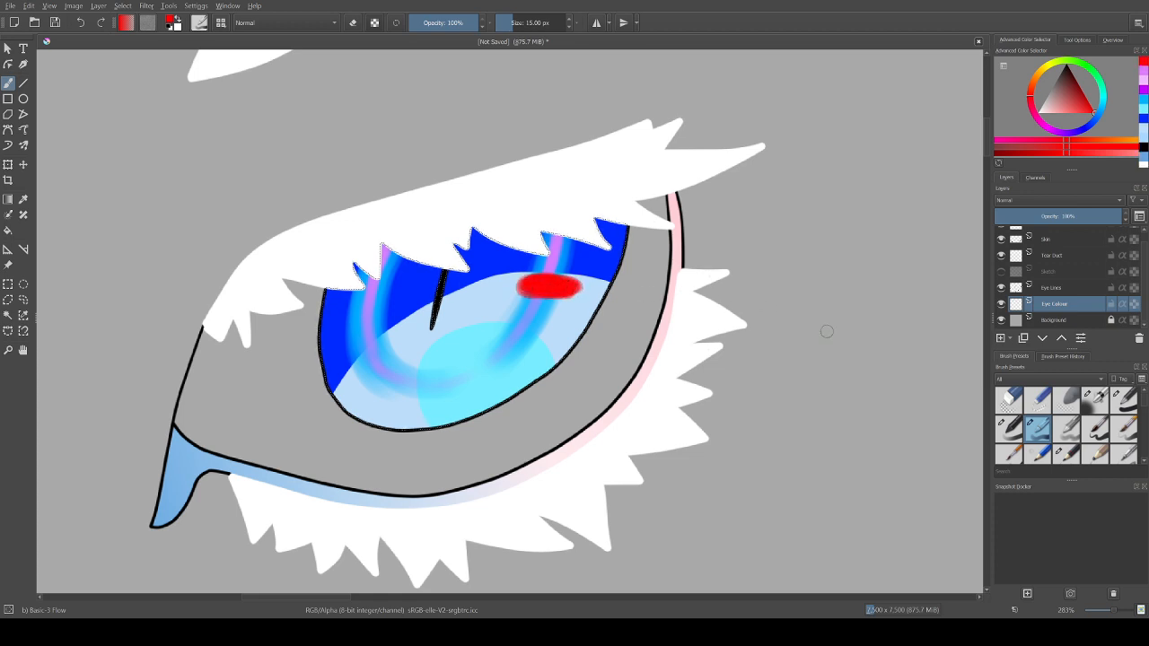
key(ctrl+z)
key(slash)
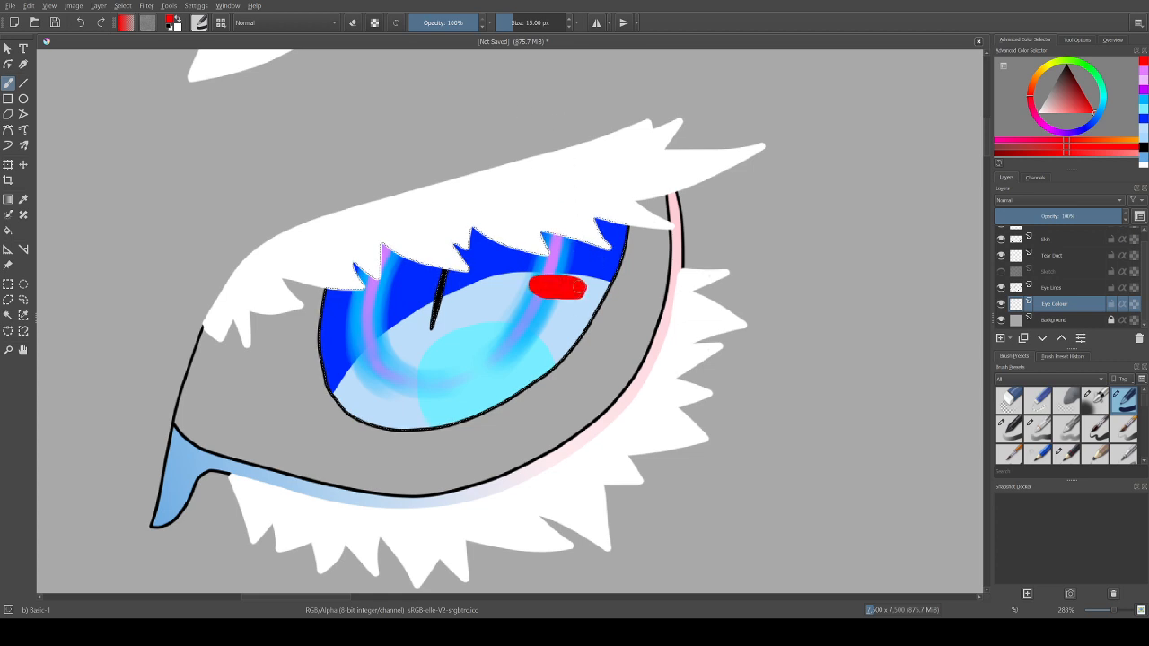
Step: Clear the selected iris area on the Eye Colour layer, toggle that layer's visibility, and restore the iris colours
key(Delete)
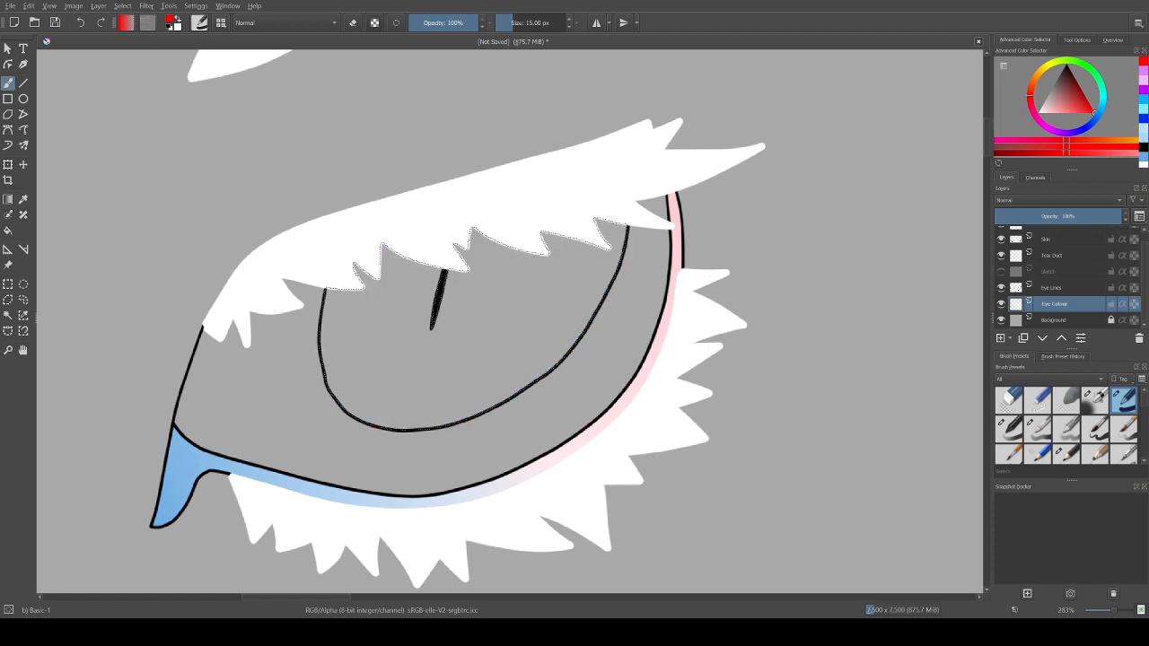
click(1001, 305)
click(1001, 305)
click(1001, 304)
click(1002, 305)
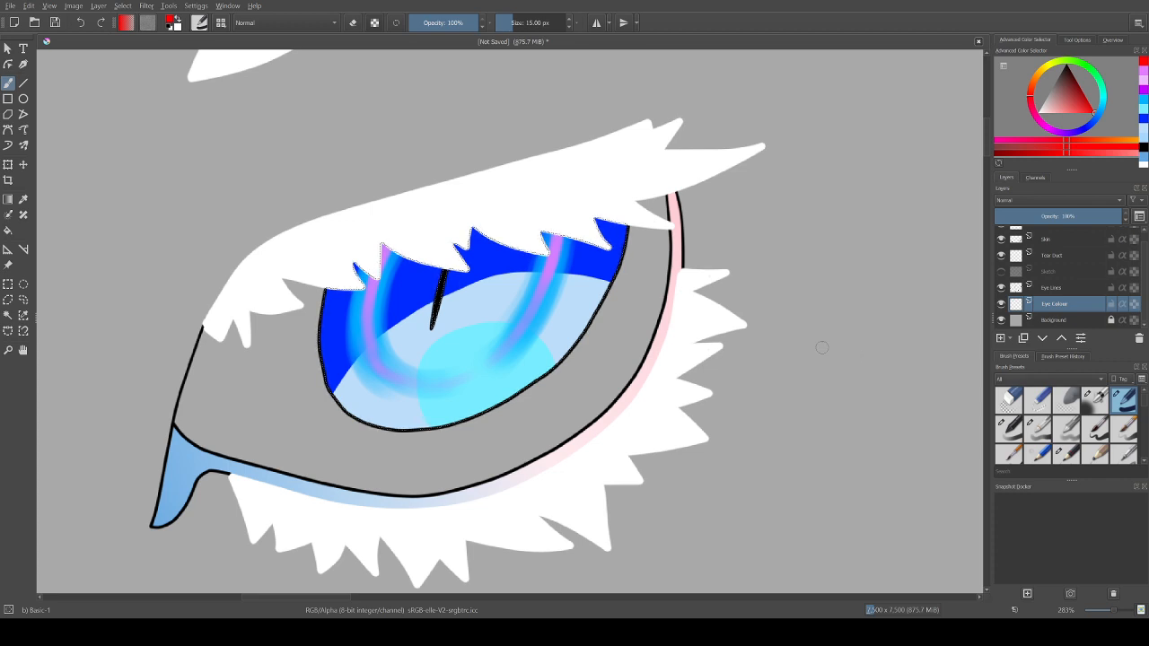
Step: Try red 15 px strokes on the right iris band with Basic-2 Opacity and Basic-3 Flow, undoing the marks
click(1010, 429)
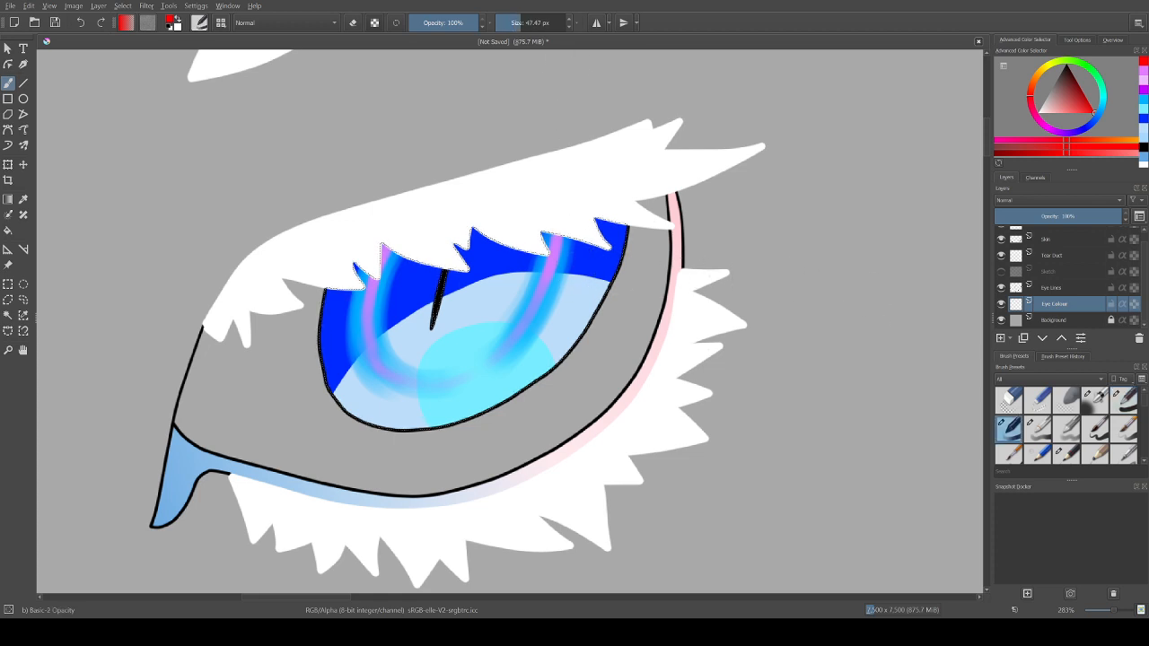
right_click(529, 23)
text(15)
key(Return)
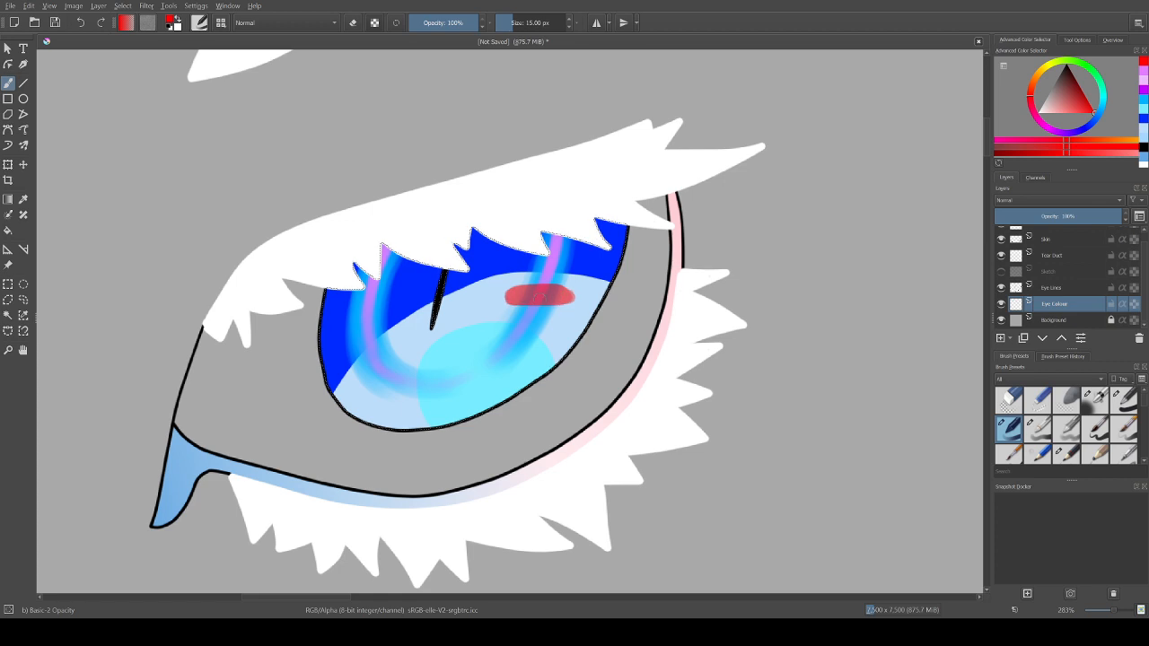
click(1038, 428)
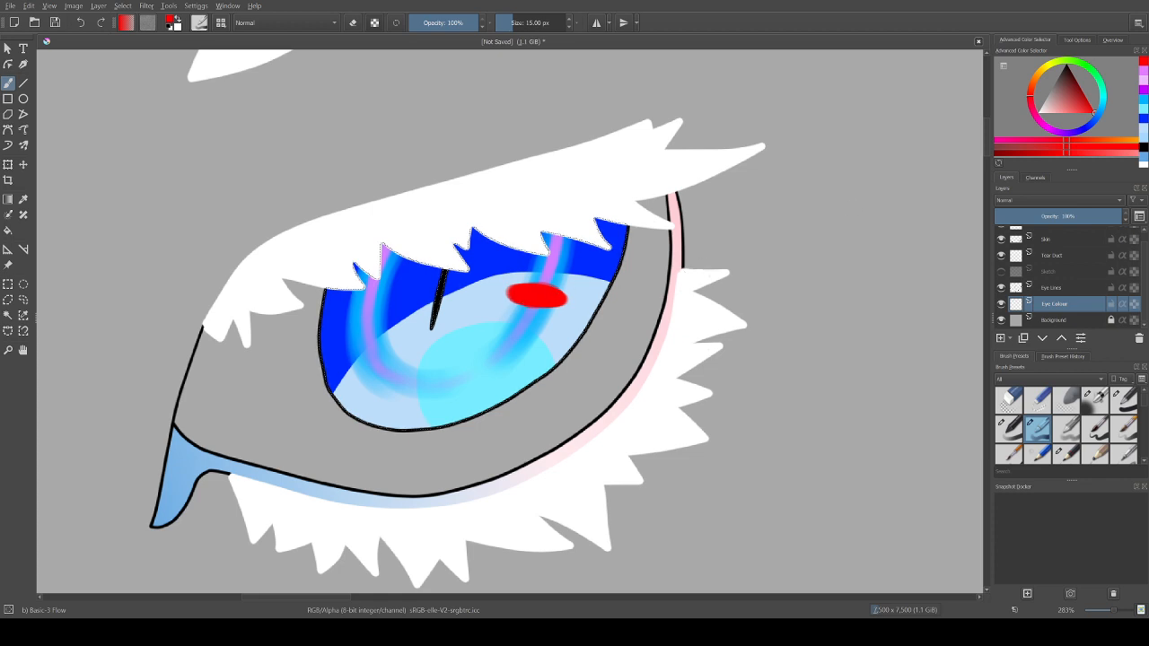
click(1032, 84)
drag(1031, 85, 1034, 80)
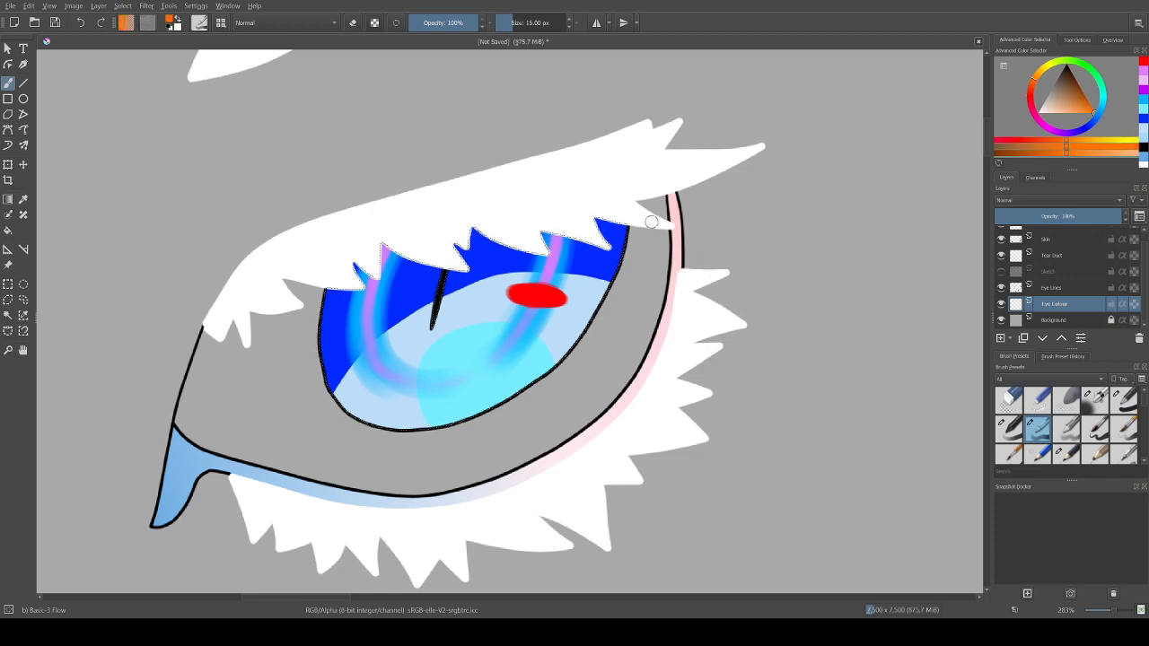
key(ctrl+z)
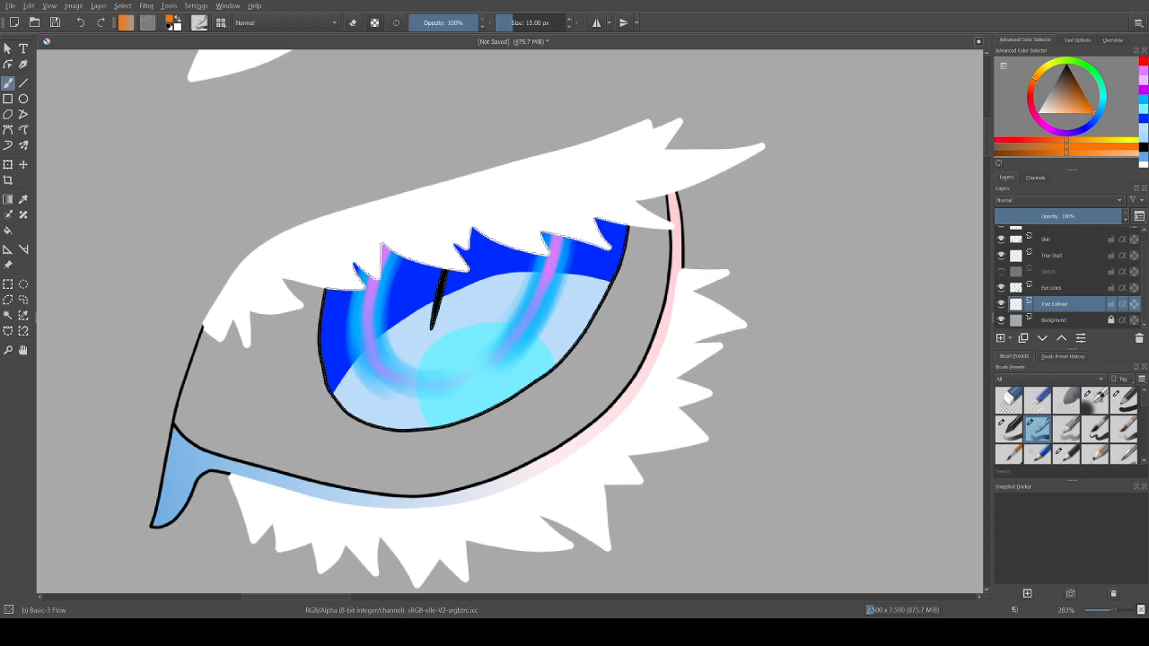
Step: Paint short red, orange and yellow strokes down the right iris band at 15 px with Basic-3 Flow
click(1143, 61)
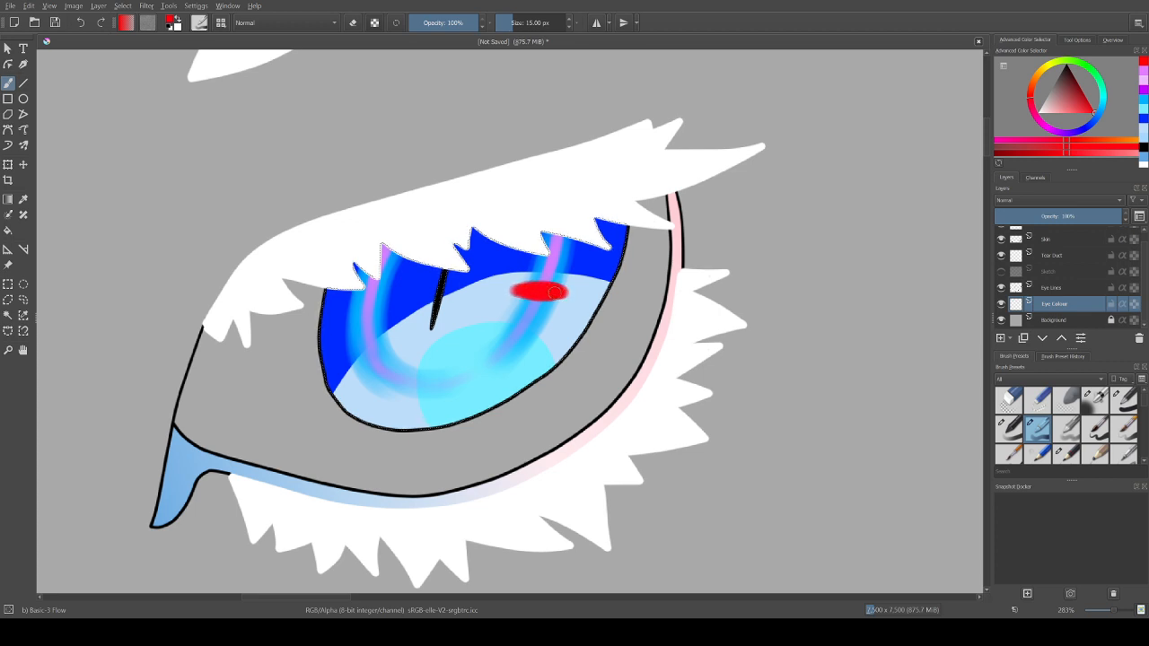
key(ctrl+z)
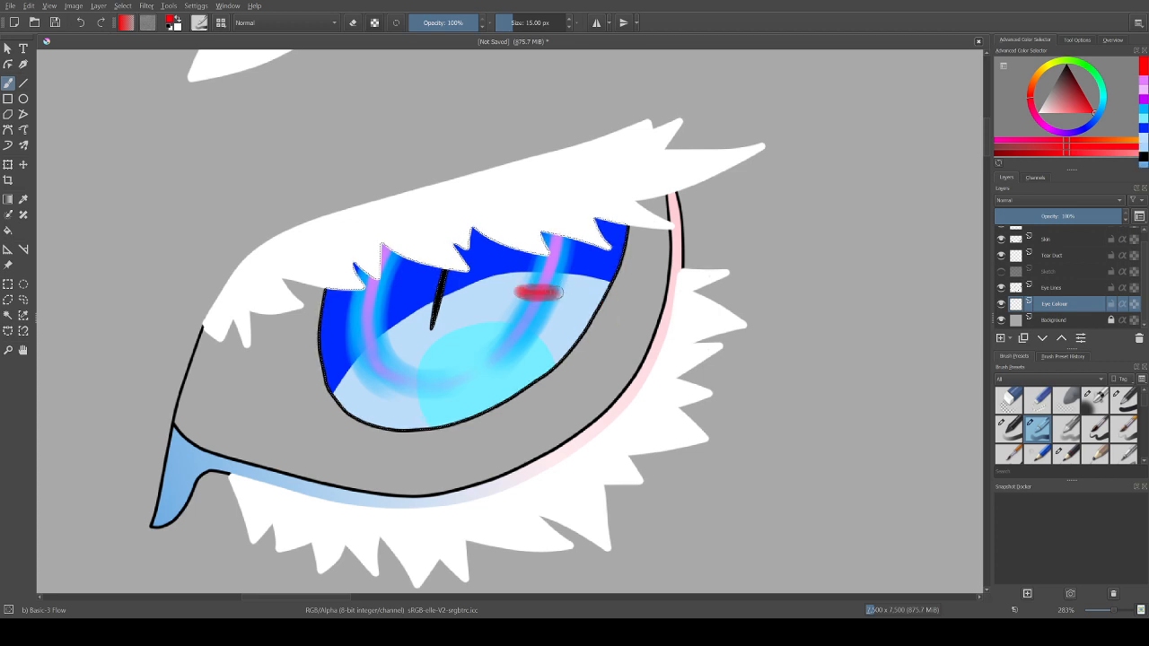
drag(550, 292, 546, 291)
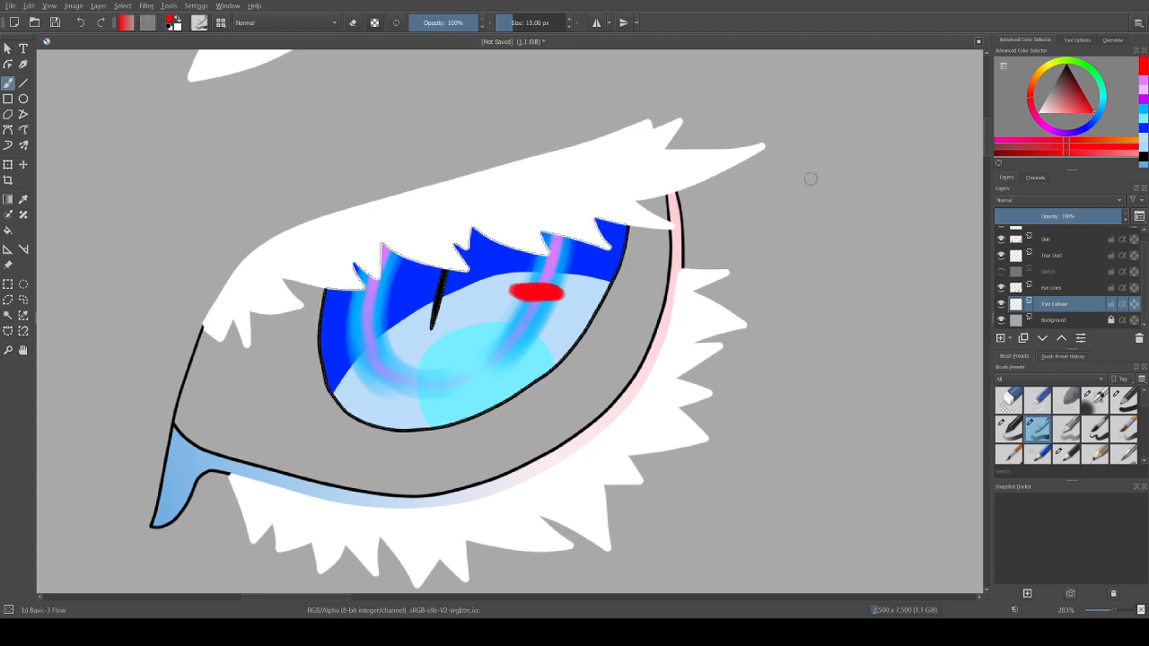
drag(1032, 91, 1035, 79)
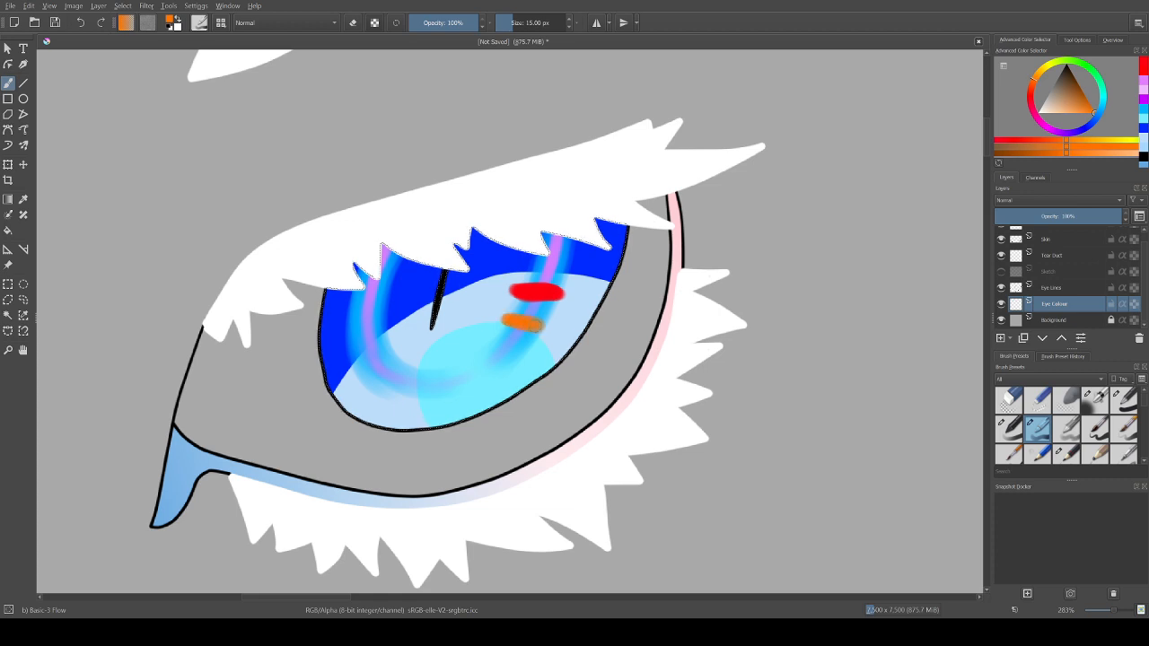
key(ctrl+z)
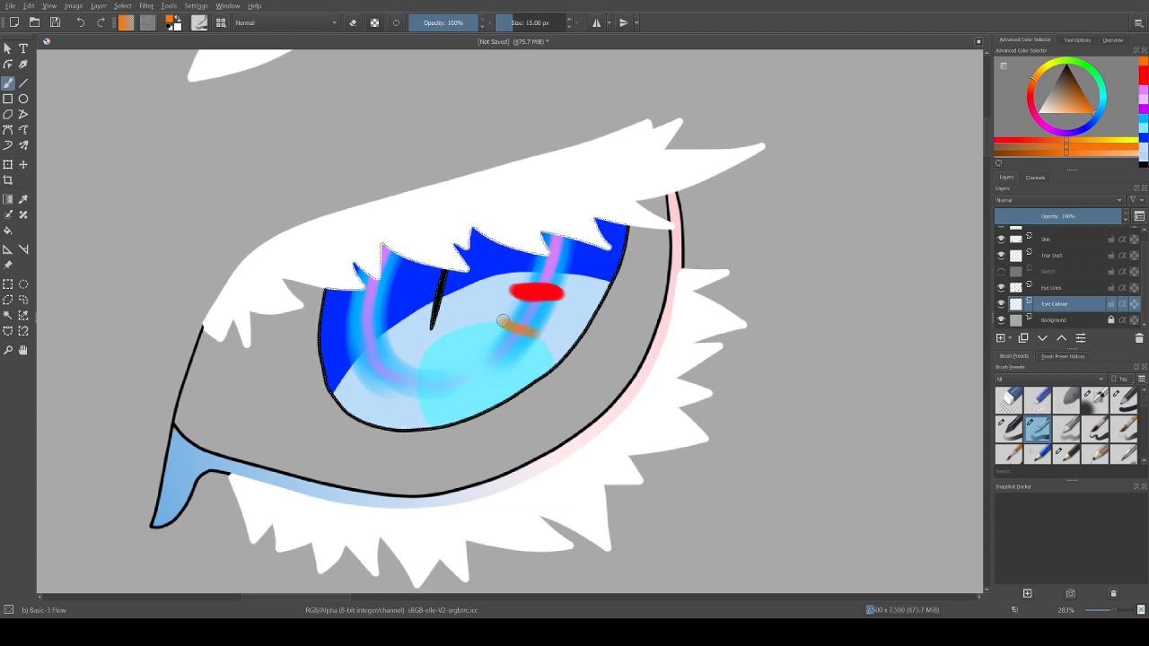
drag(503, 321, 542, 331)
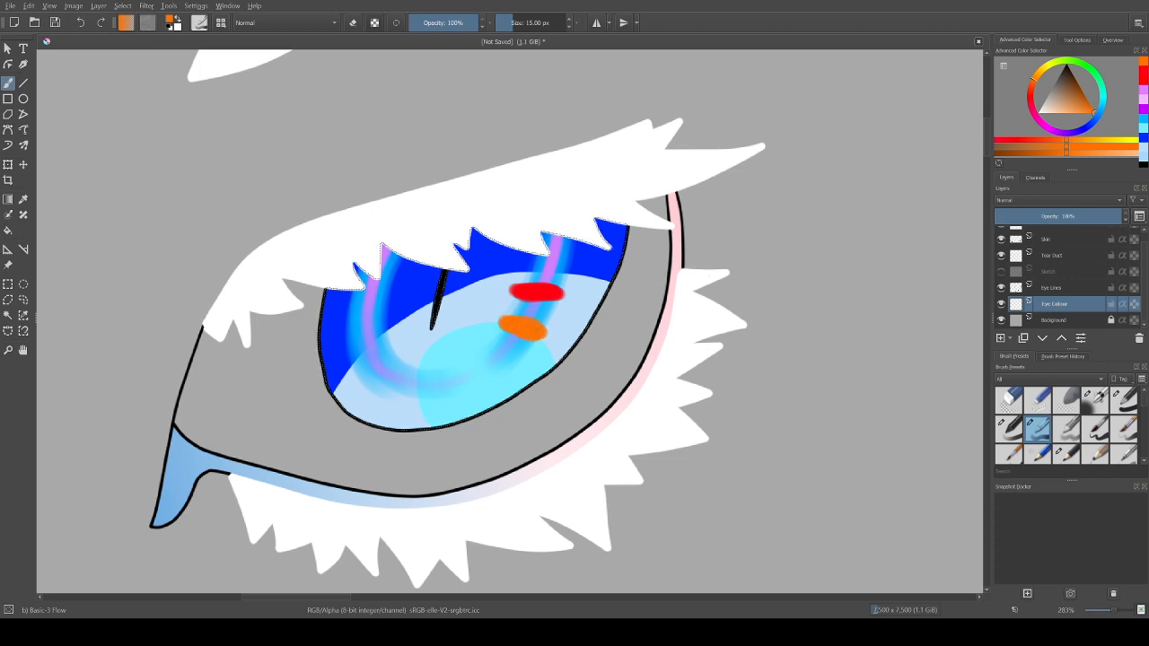
click(1046, 67)
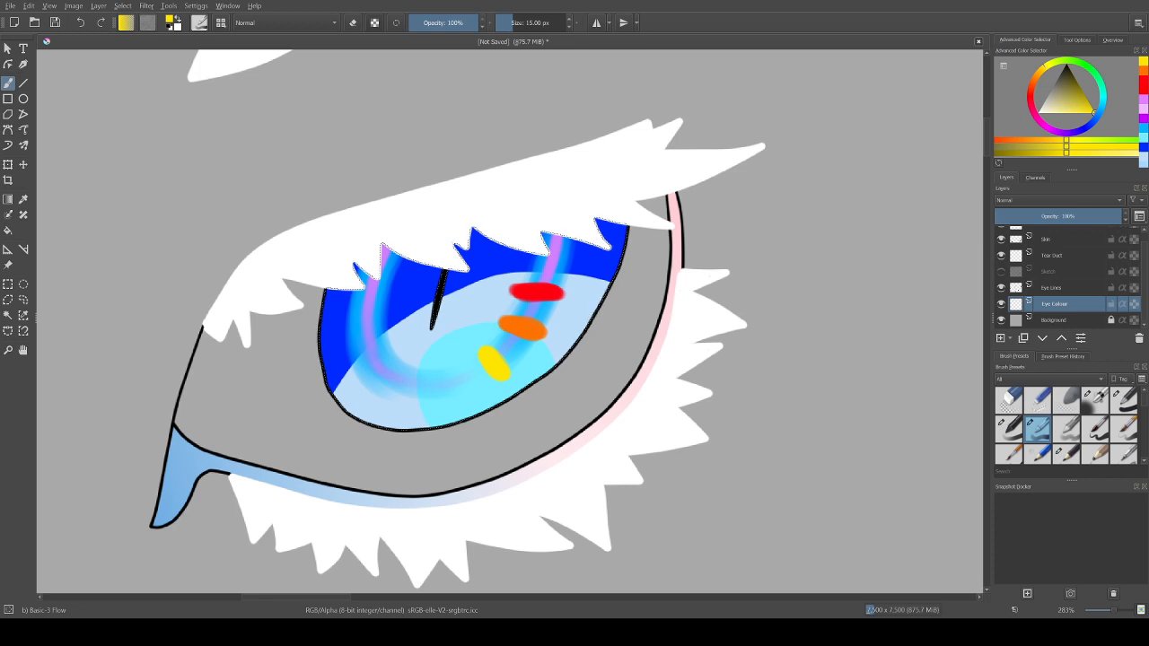
Step: Try a white 30 px highlight stroke running diagonally across the right side of the iris, and undo it
ctrl+click(638, 213)
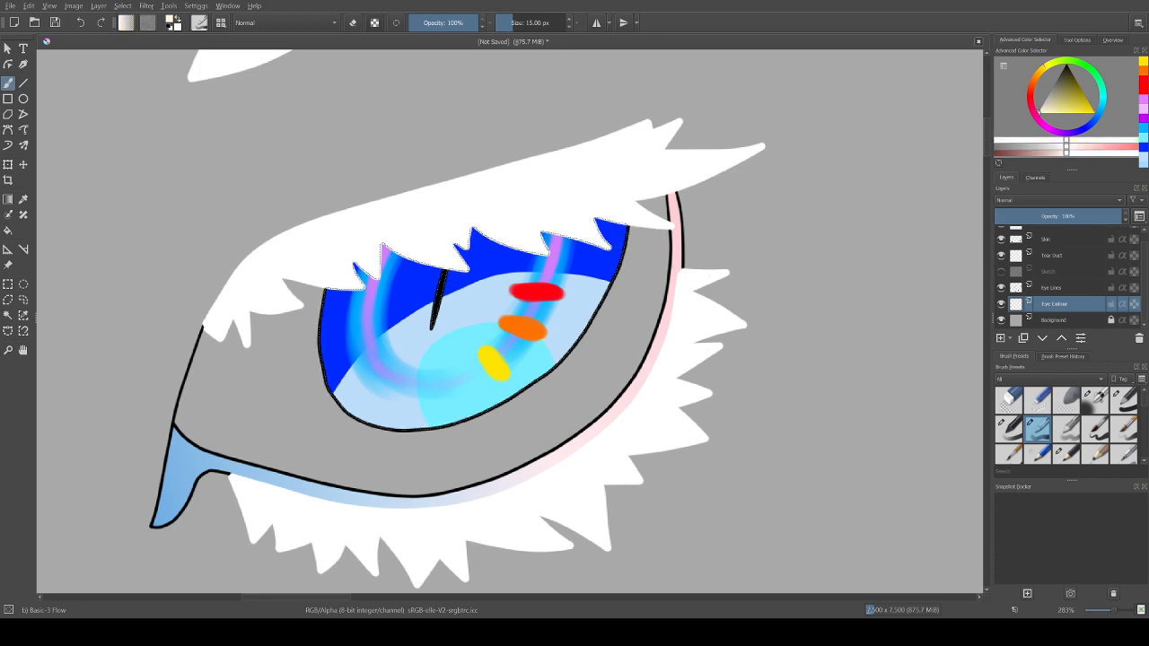
click(517, 22)
double_click(530, 22)
text(30)
key(Return)
drag(618, 259, 474, 313)
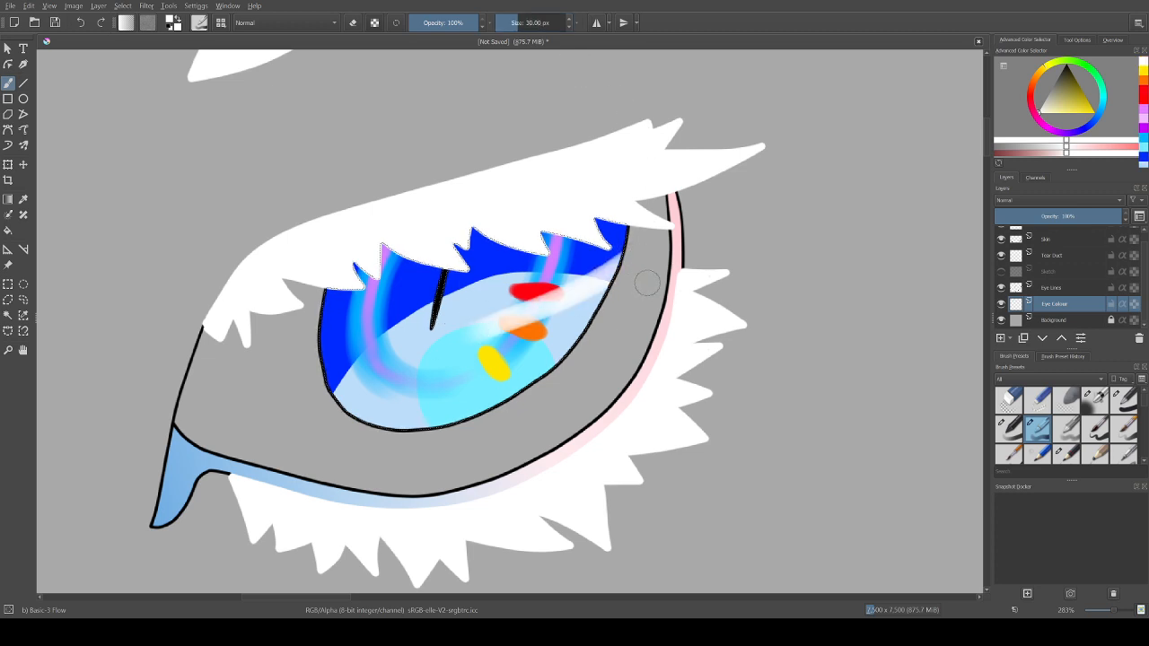
key(ctrl+z)
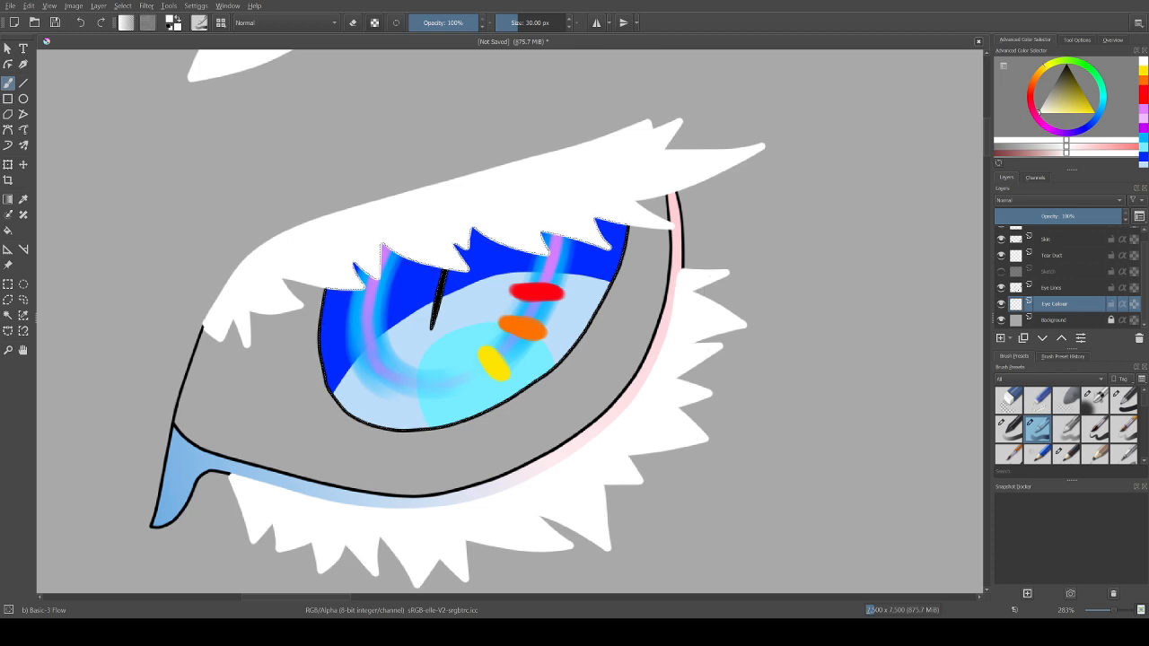
Step: Deselect the iris area and try loose white 30 px loops around the eye, undoing the loops
key(ctrl+shift+a)
mouse_move(757, 236)
mouse_down()
mouse_move(771, 334)
mouse_move(847, 343)
mouse_move(758, 403)
mouse_move(473, 440)
mouse_move(327, 431)
mouse_move(217, 356)
mouse_move(170, 215)
mouse_move(242, 131)
mouse_move(439, 102)
mouse_move(714, 140)
mouse_move(858, 231)
mouse_up()
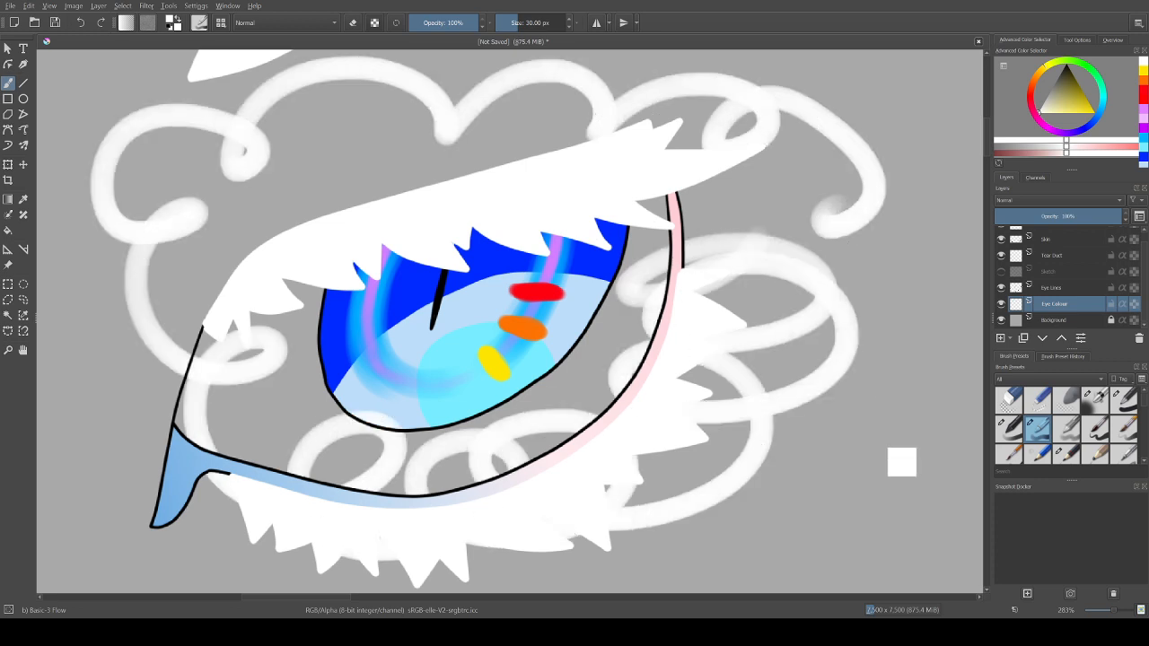
key(ctrl+z)
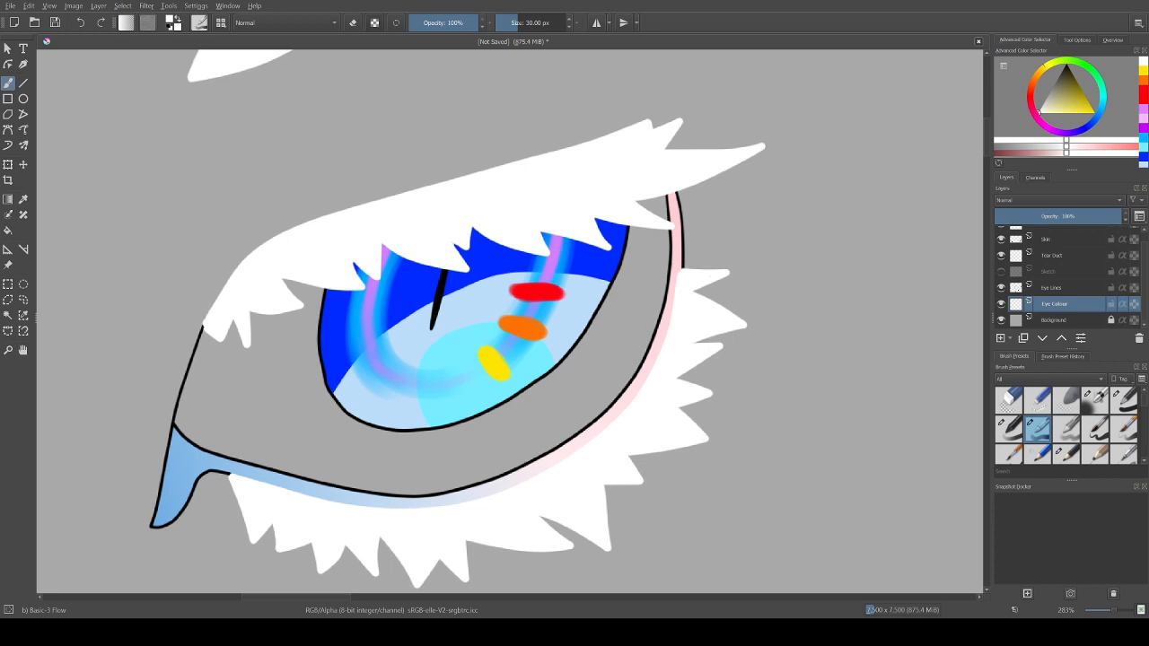
Step: Add a layer named Sclera directly above the Background layer
key(Page_Down)
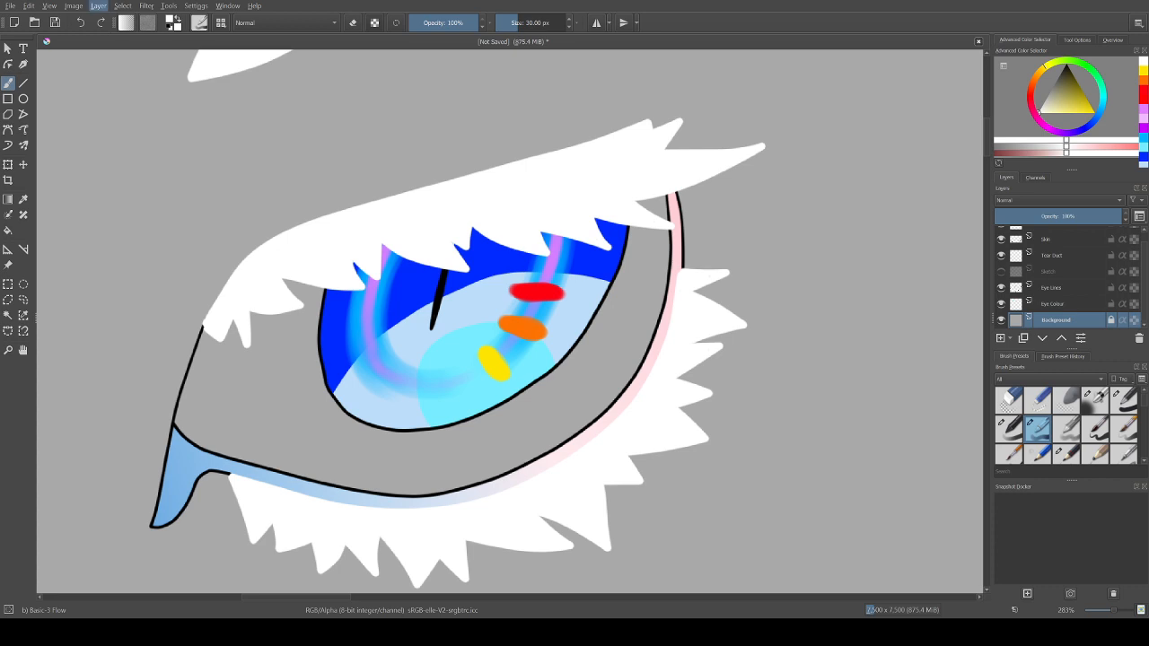
key(Insert)
key(F2)
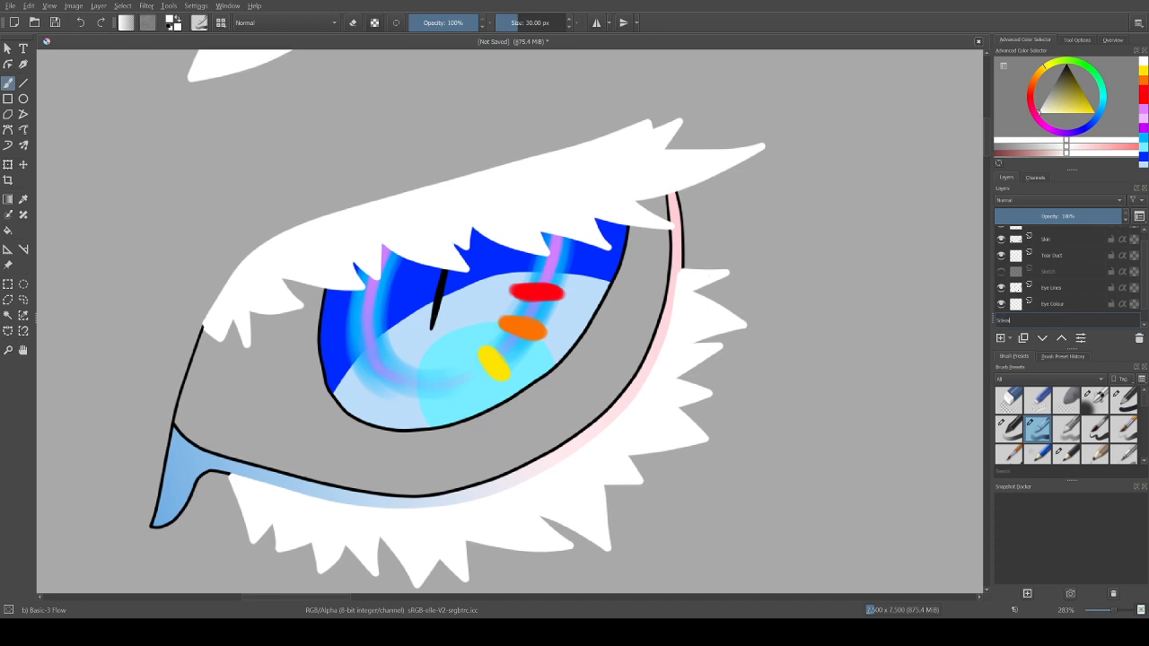
text(Sclera)
key(Return)
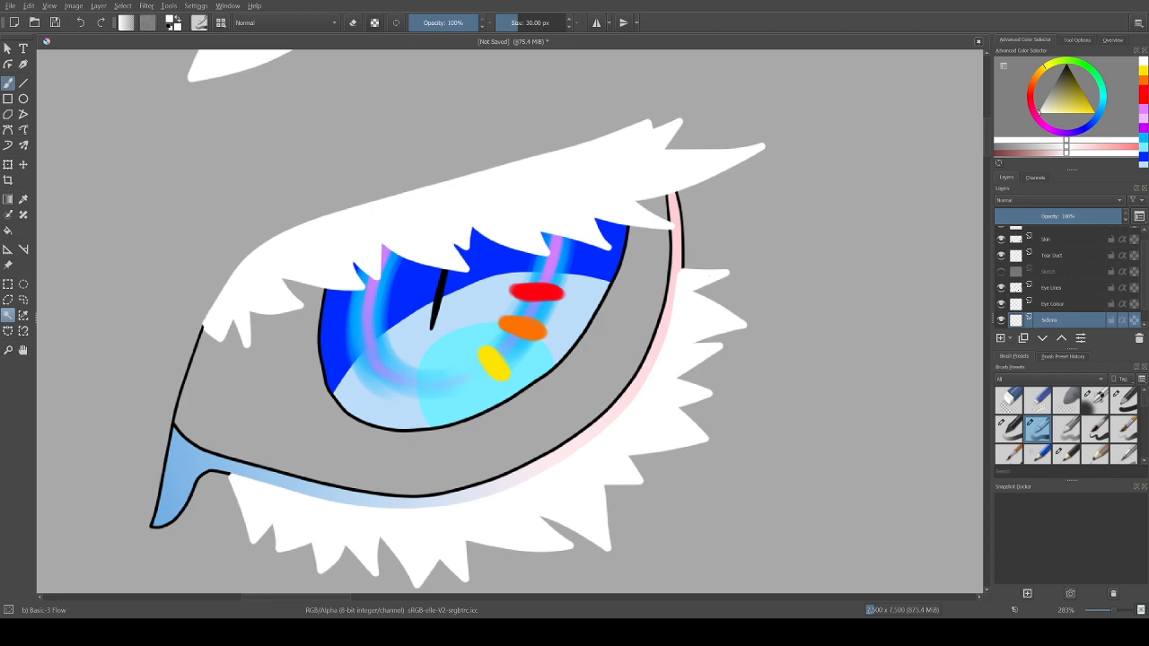
Step: Select the empty eye area around the iris by contiguous selection and fill it with very pale blue on the Sclera layer
click(8, 316)
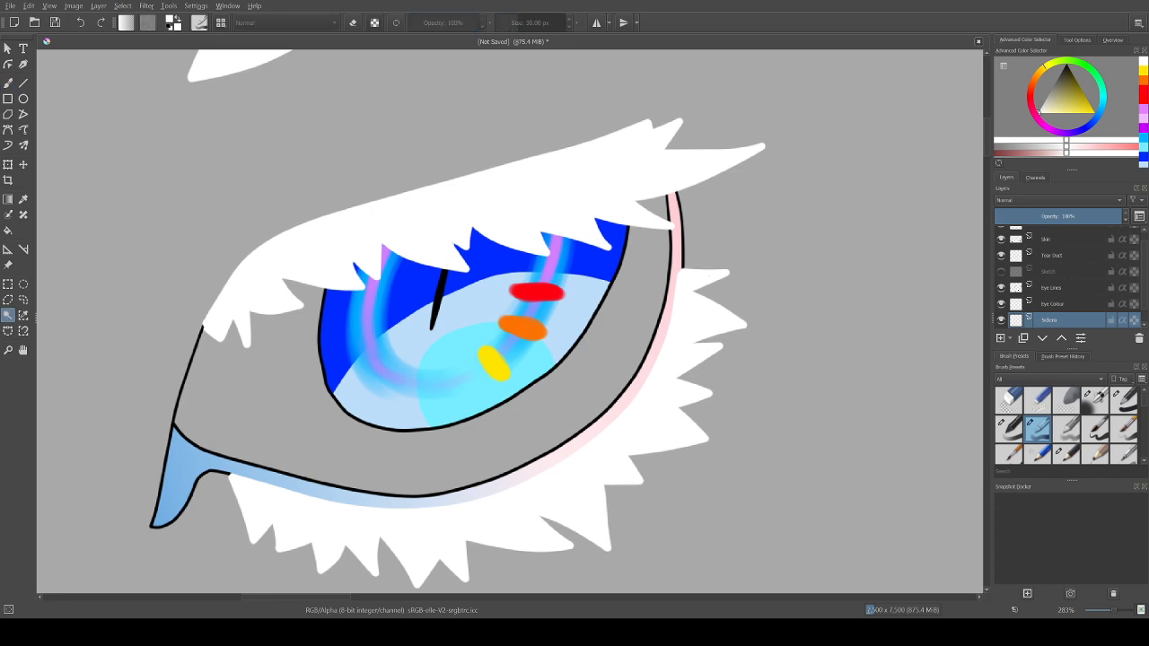
click(230, 330)
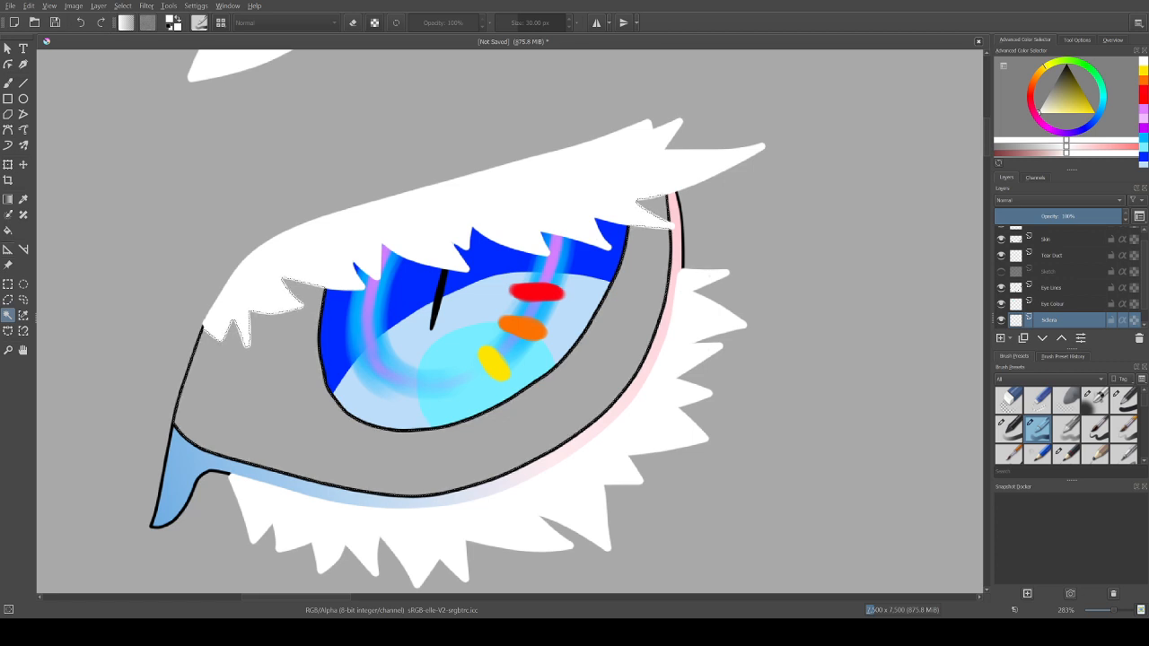
key(f)
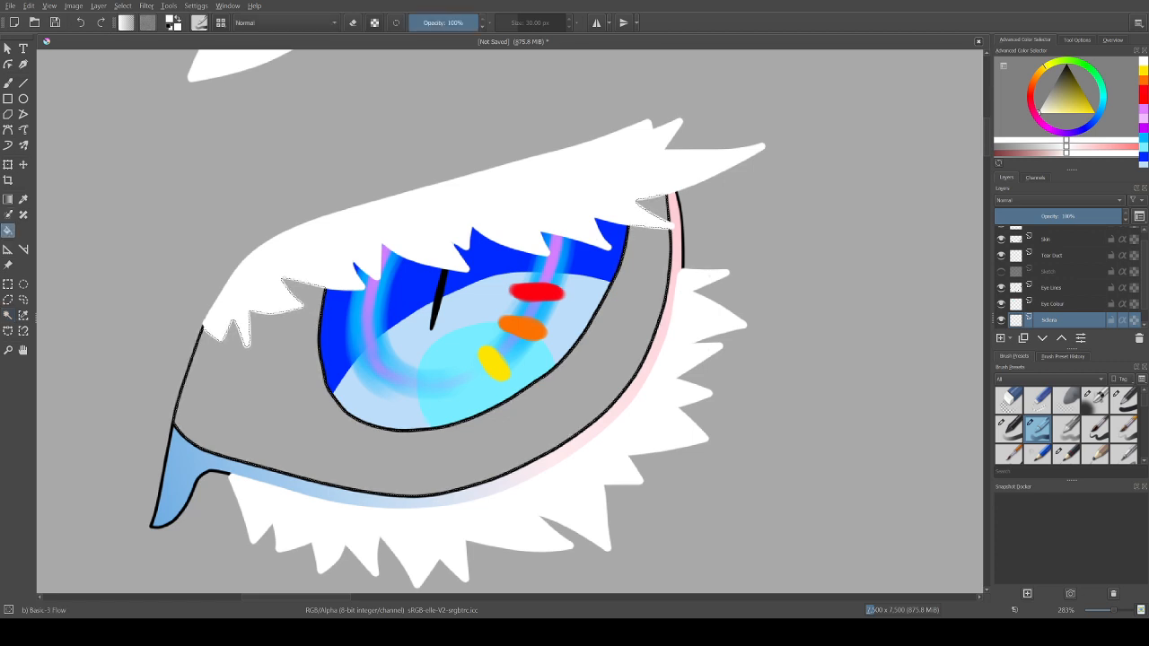
key(k)
key(k)
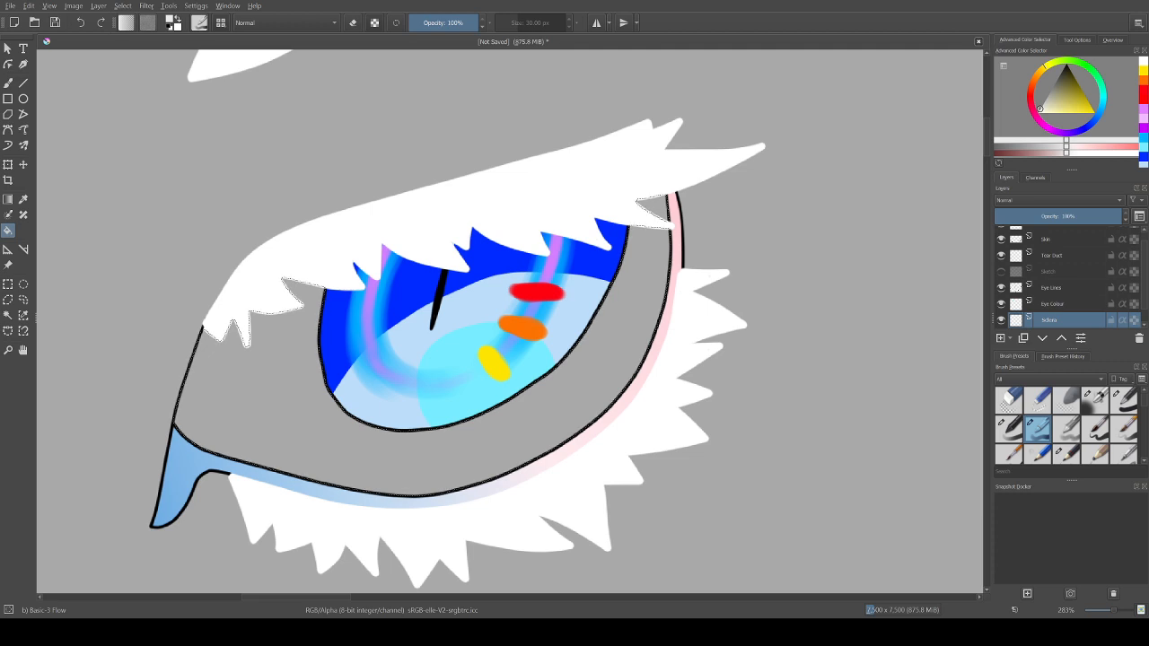
click(1100, 111)
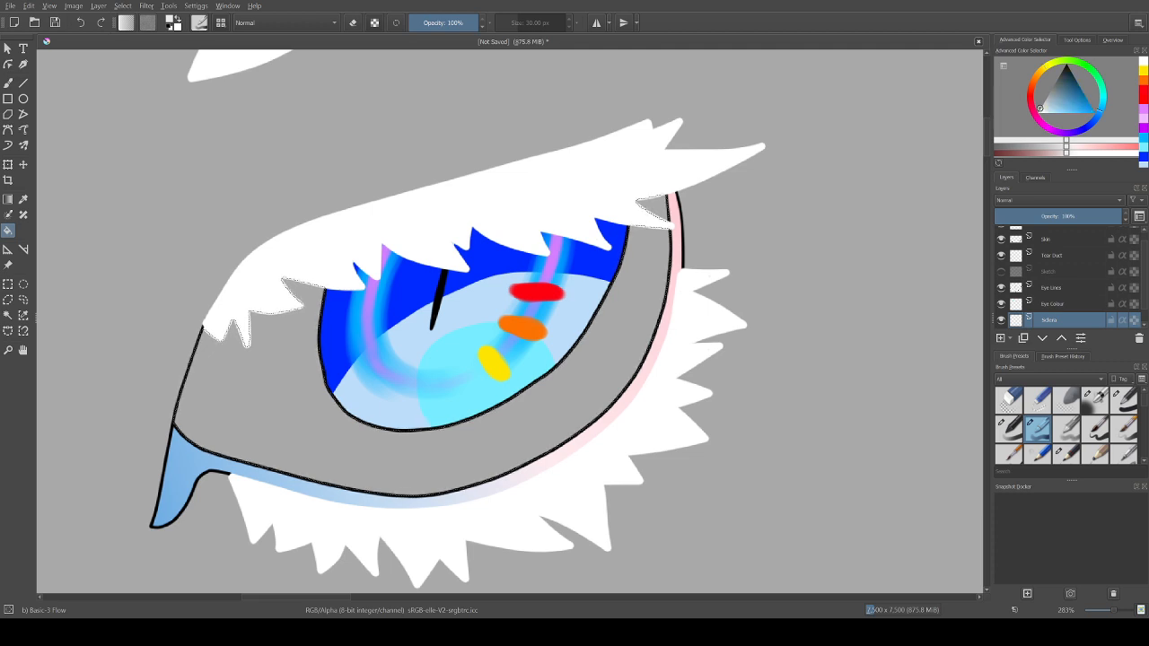
click(1042, 112)
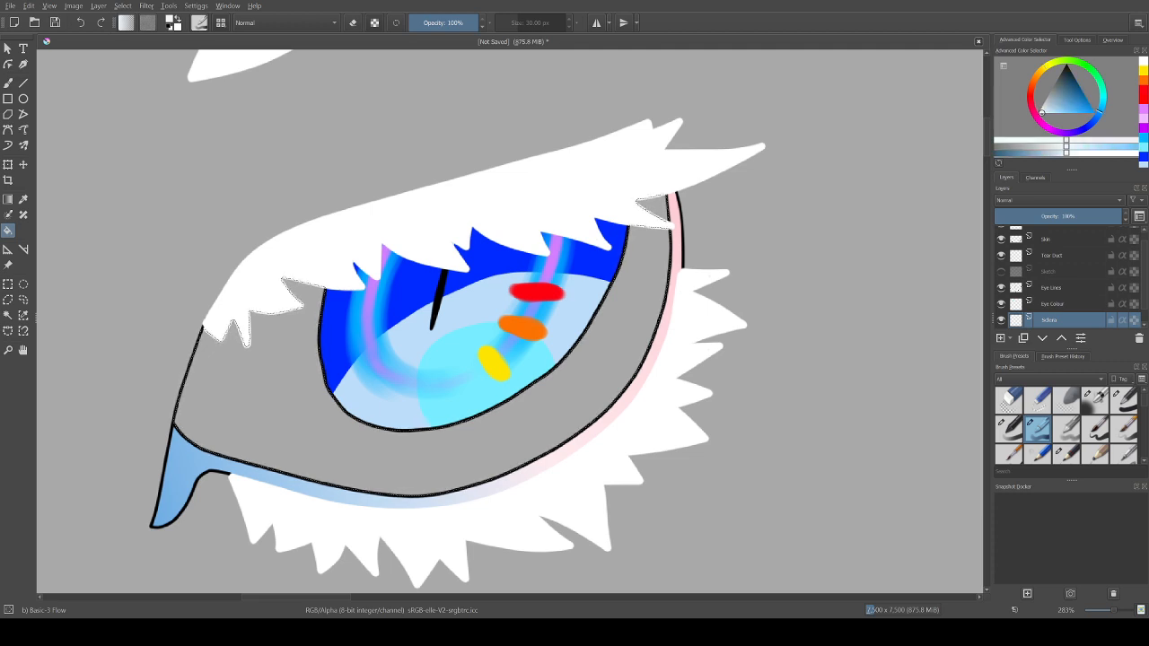
click(285, 395)
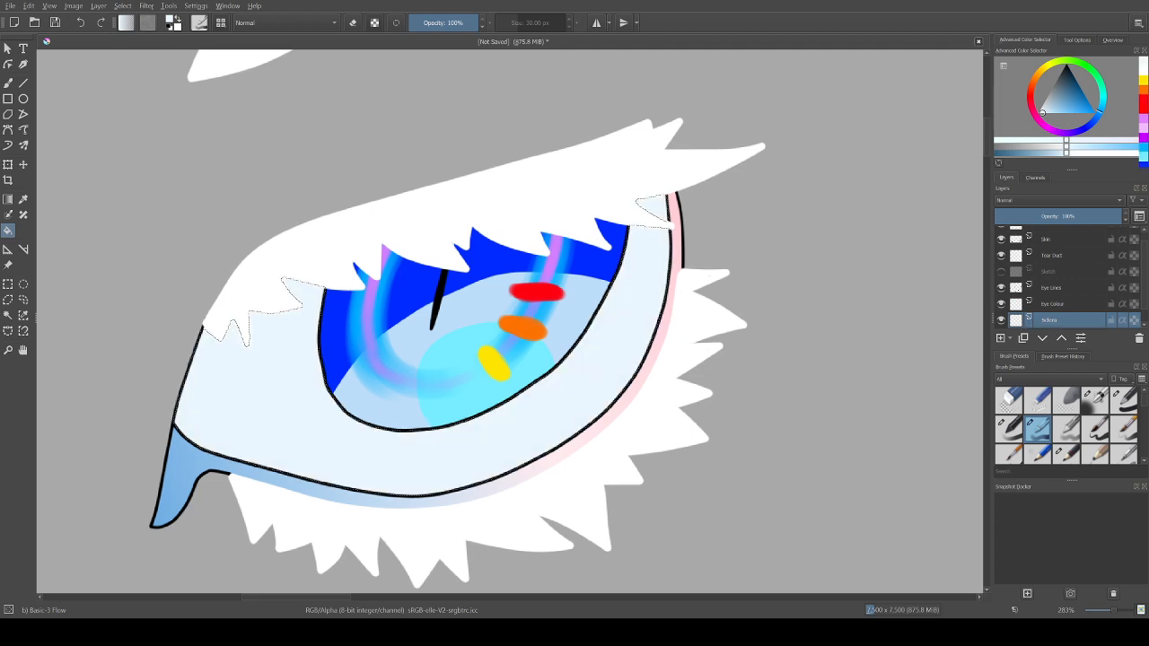
Step: Undo the sclera's pale-blue fill, try light grey, and fill the selected area with white instead
key(ctrl+z)
drag(1043, 110, 1040, 108)
click(285, 395)
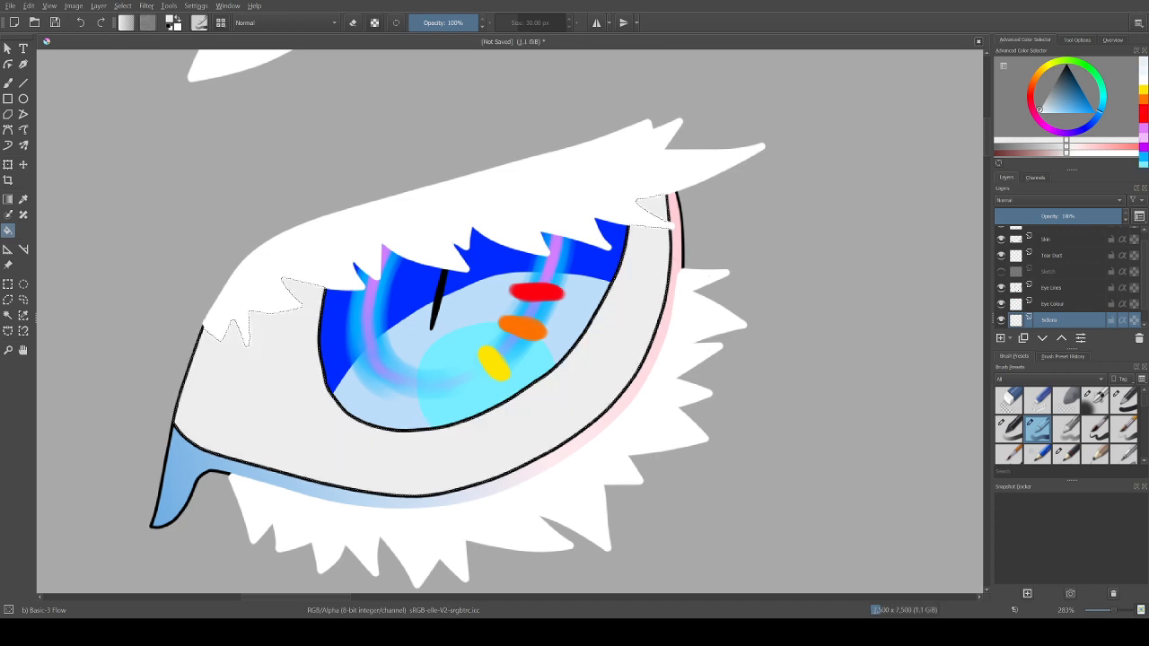
key(ctrl+z)
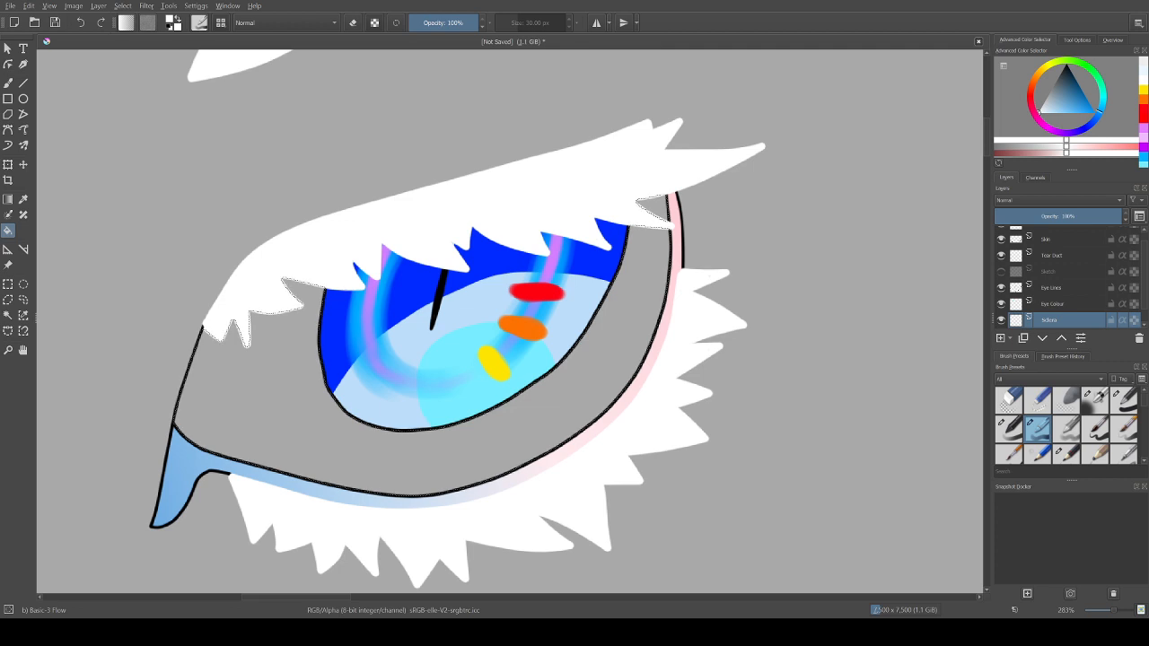
click(285, 393)
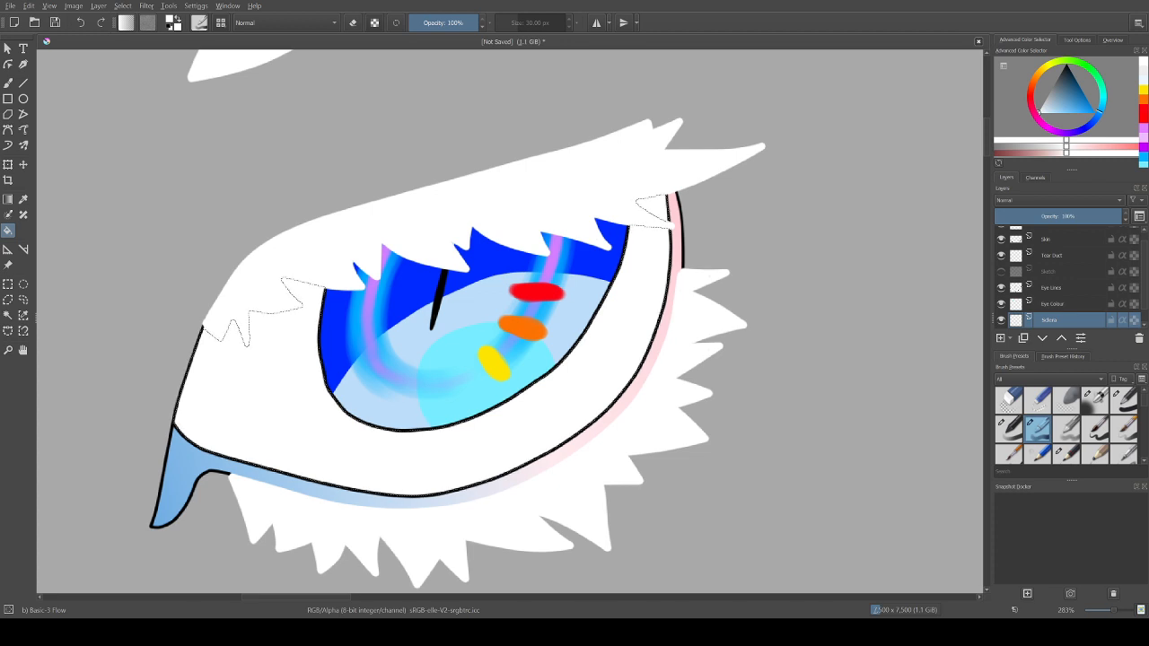
Step: Shade the sclera's upper left and right areas beneath the lashes with a light-grey 40 px Basic-1 brush, temporarily showing the Sketch layer as a guide
click(1124, 401)
click(1042, 105)
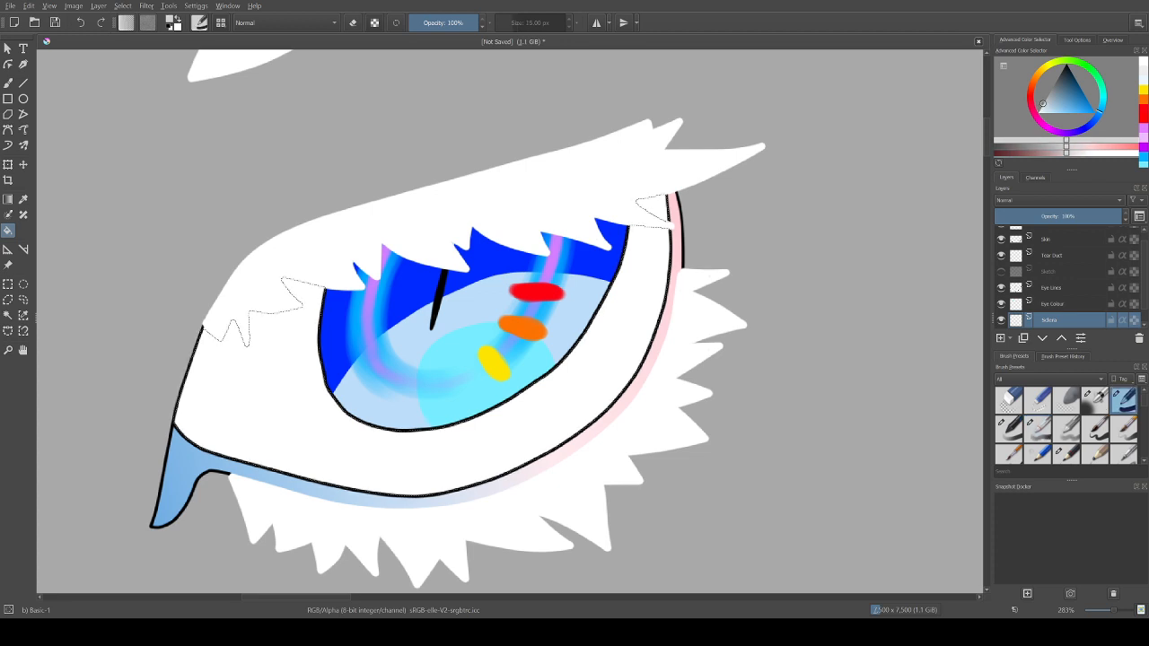
click(9, 82)
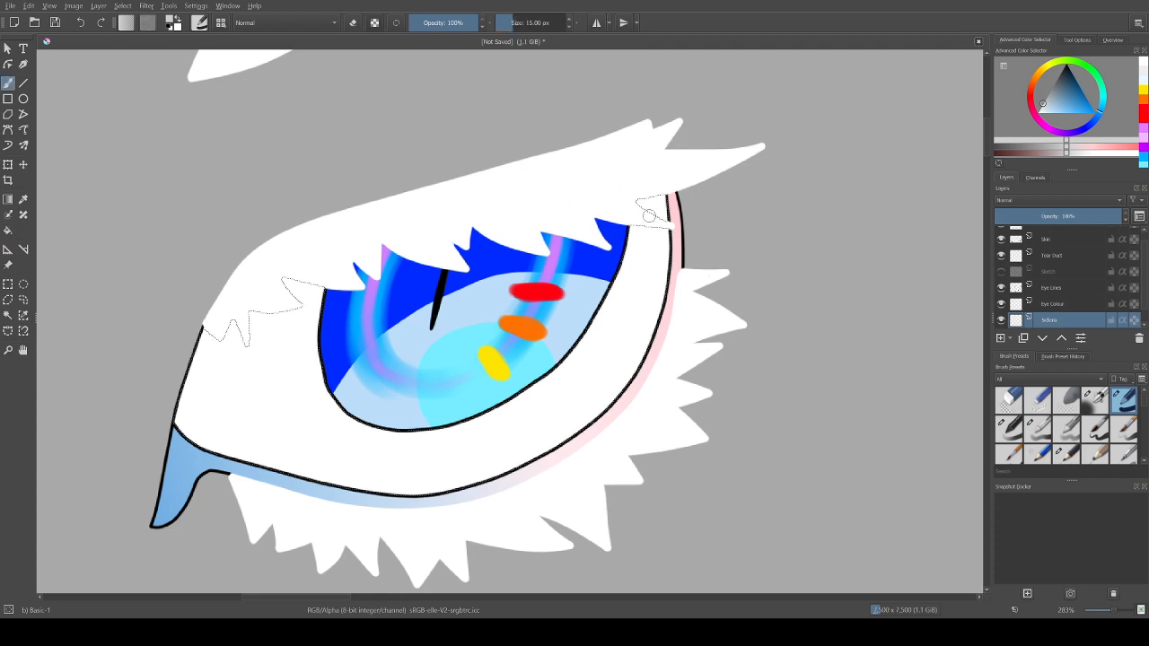
right_click(531, 22)
key(BackSpace)
key(Return)
click(1001, 272)
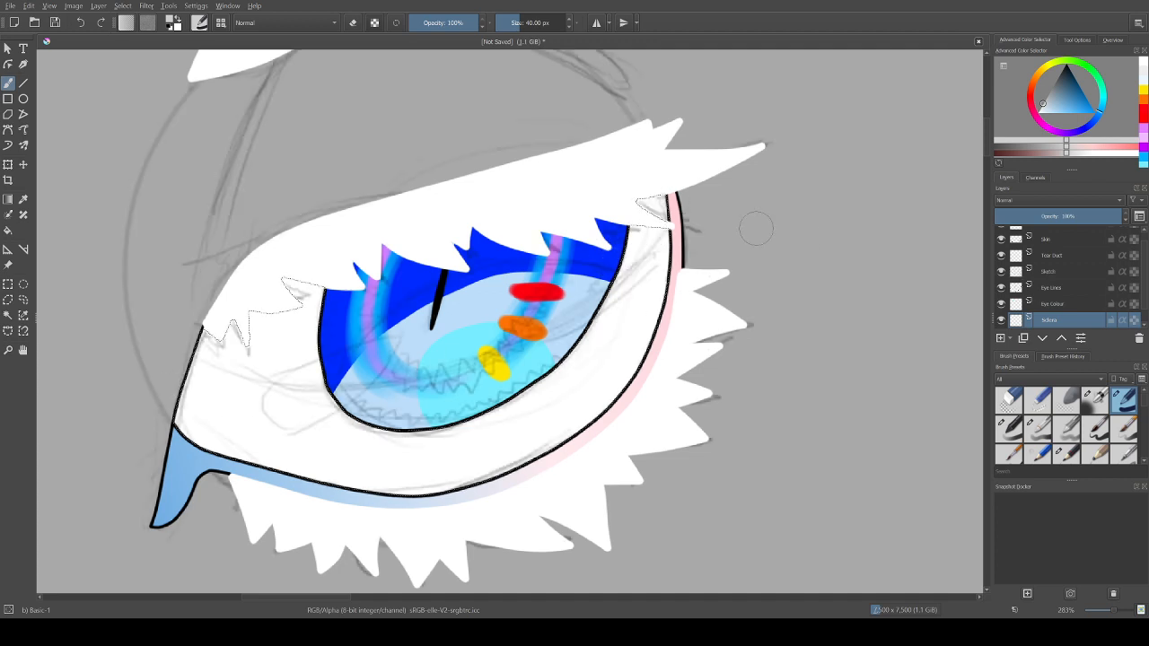
drag(613, 267, 677, 185)
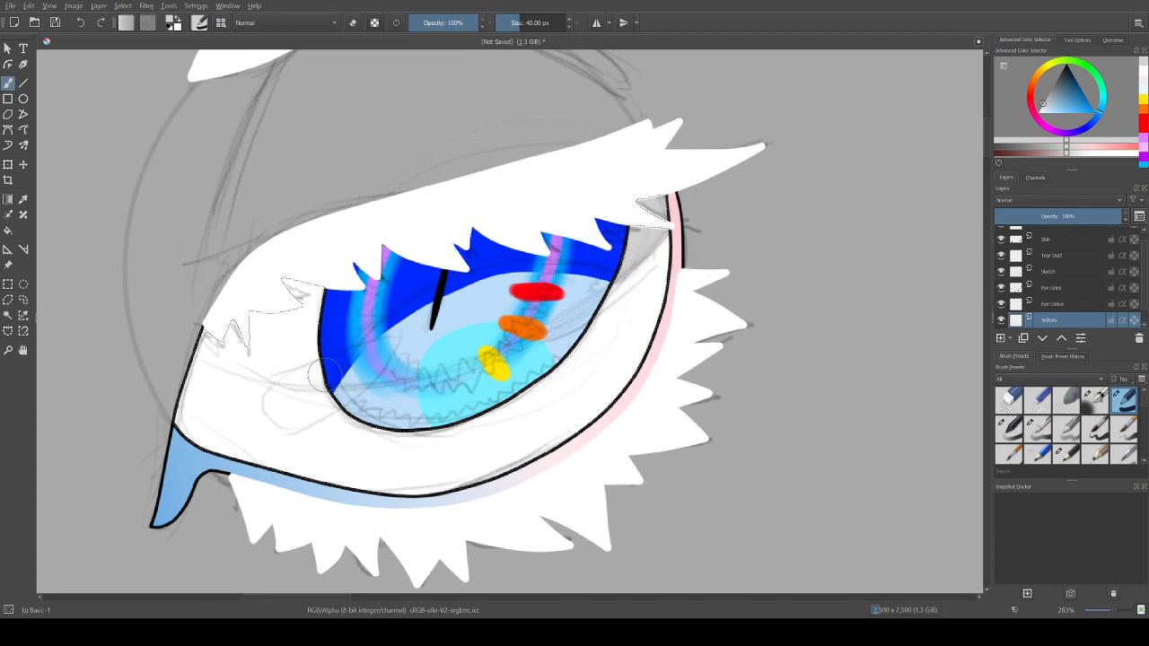
drag(314, 376, 190, 370)
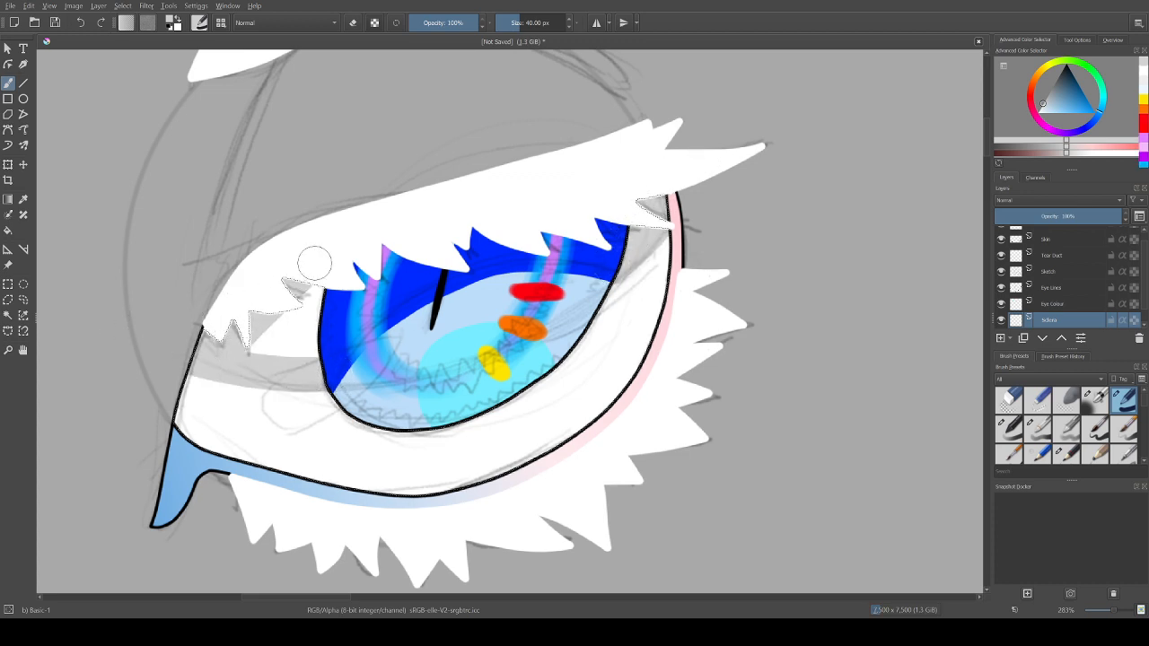
mouse_move(315, 263)
mouse_down()
mouse_move(295, 341)
mouse_move(311, 343)
mouse_up()
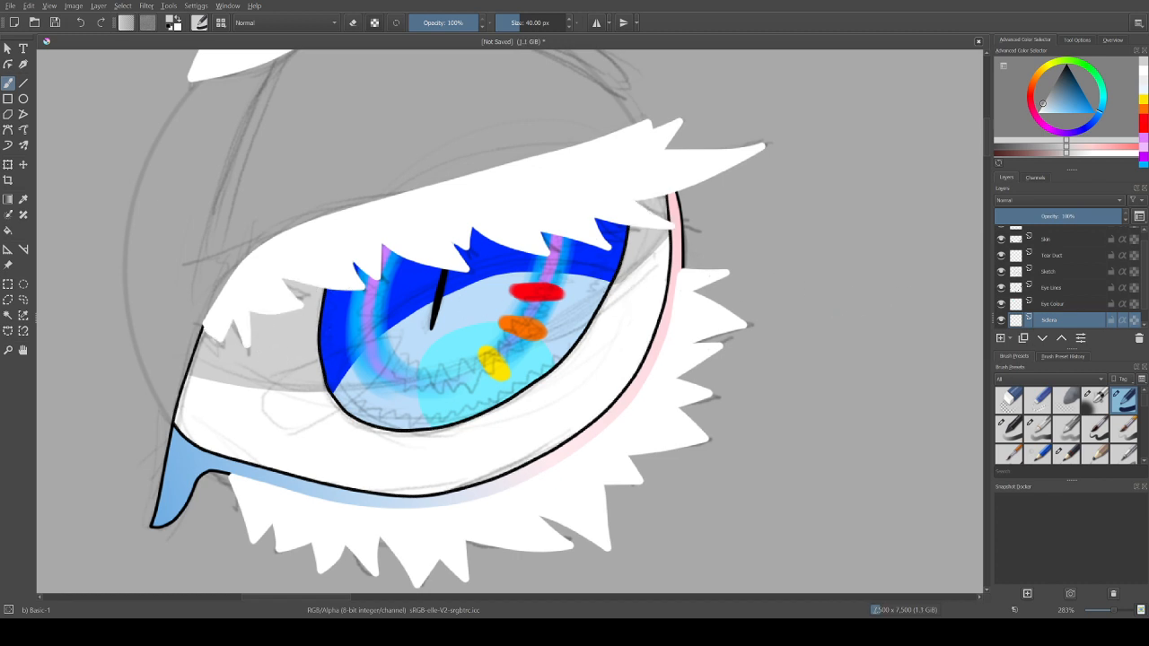
click(1001, 271)
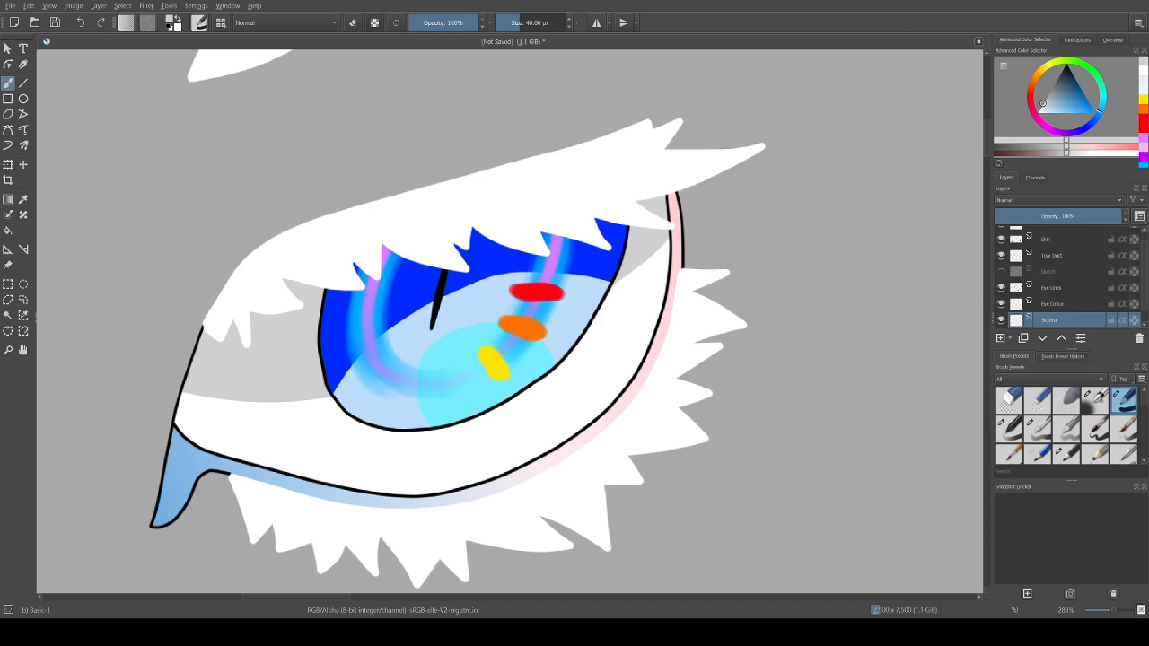
Step: Set up the Basic-2 Opacity brush with white paint and a size of 30 px
click(1009, 429)
click(1039, 112)
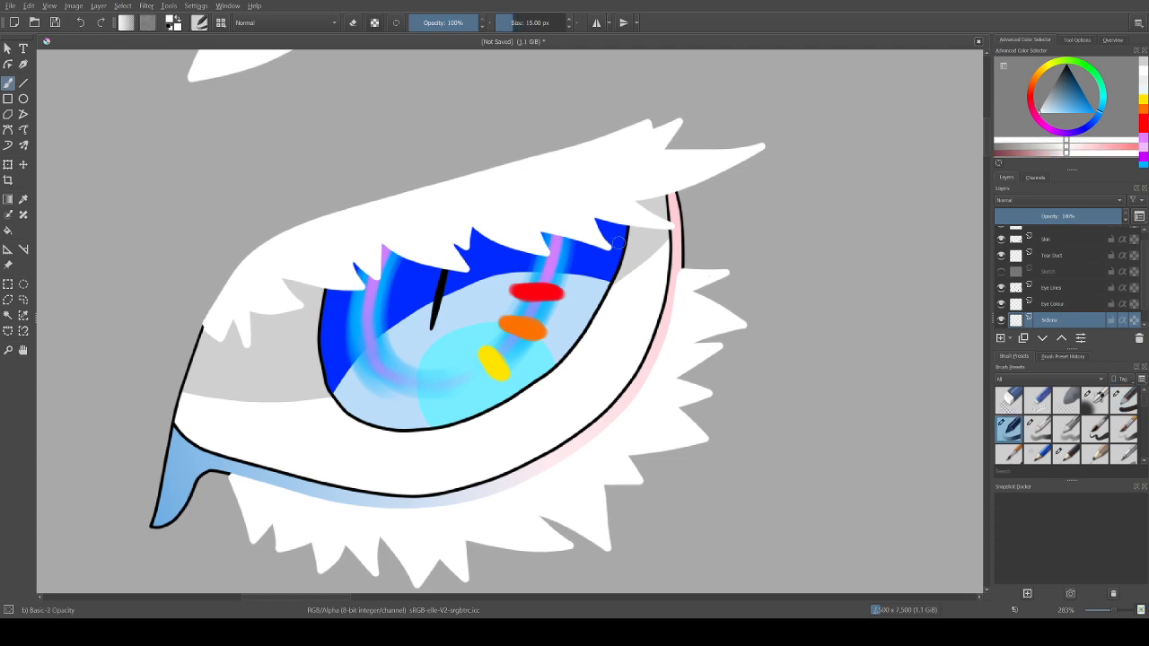
right_click(532, 22)
text(309)
key(Return)
text(30)
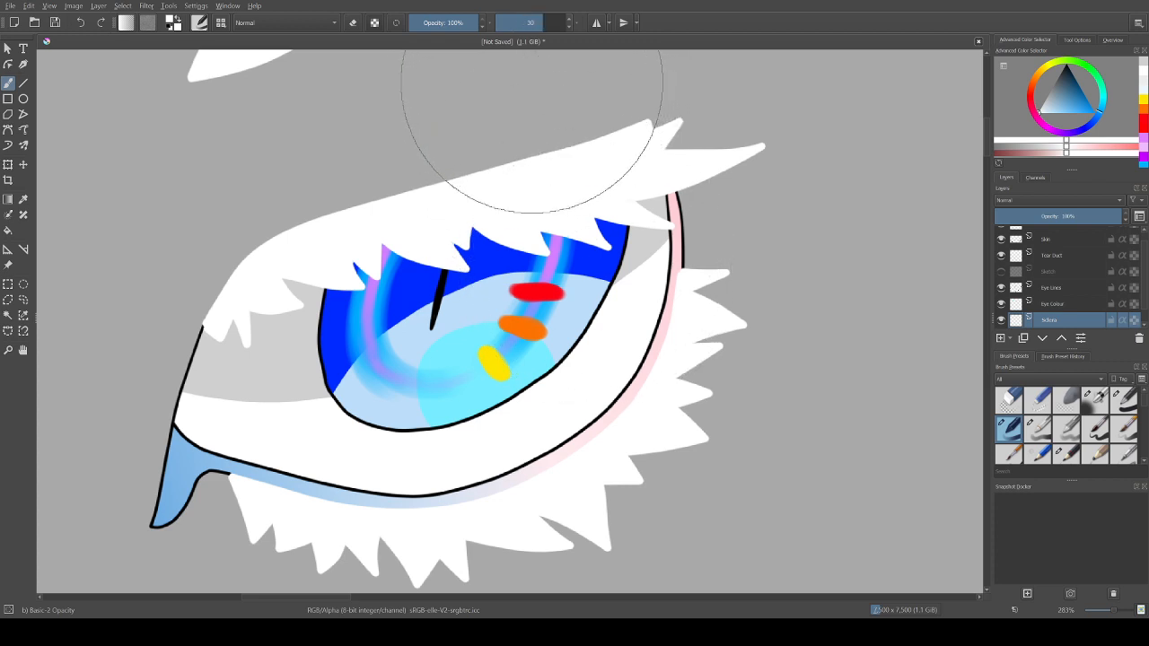
key(Return)
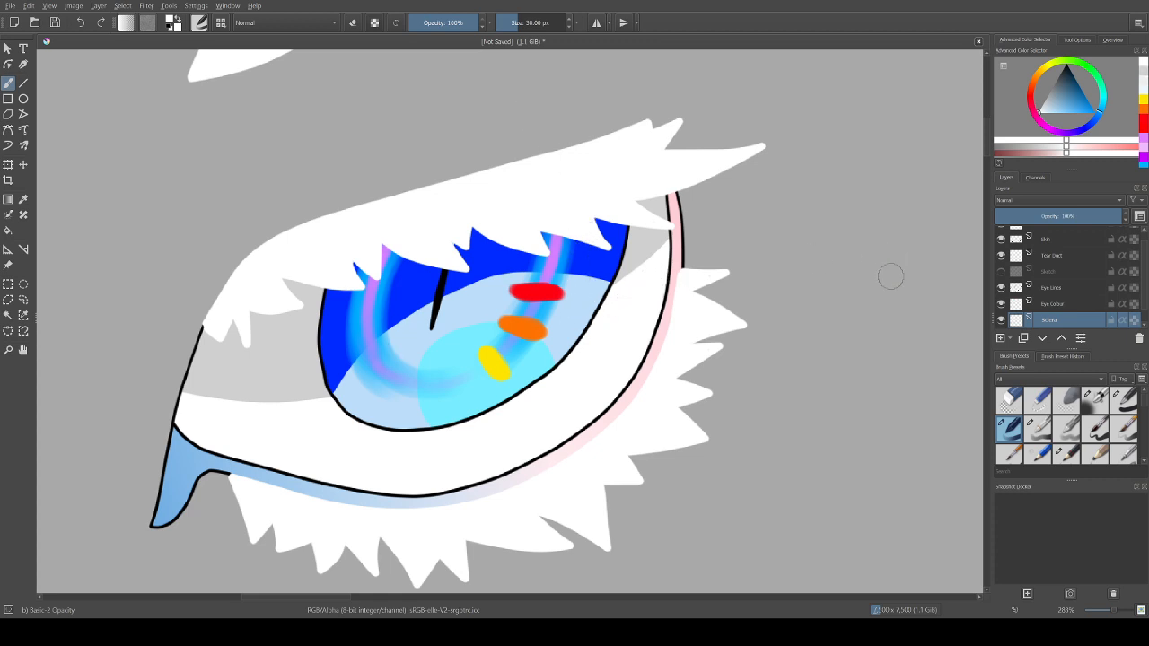
Step: Try white highlight strokes across the iris's lower-right edge on the Eye Lines layer, undoing each of them
click(1053, 289)
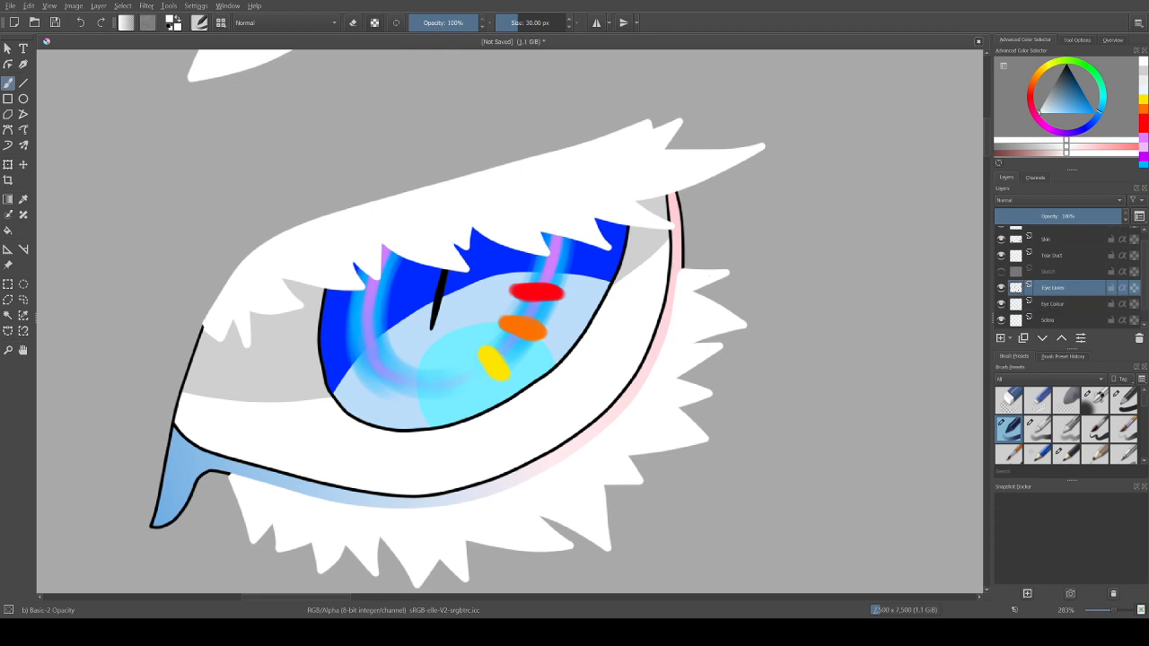
drag(640, 286, 449, 362)
key(ctrl+z)
mouse_move(620, 304)
mouse_down()
mouse_move(476, 361)
mouse_move(471, 351)
mouse_up()
drag(616, 306, 490, 348)
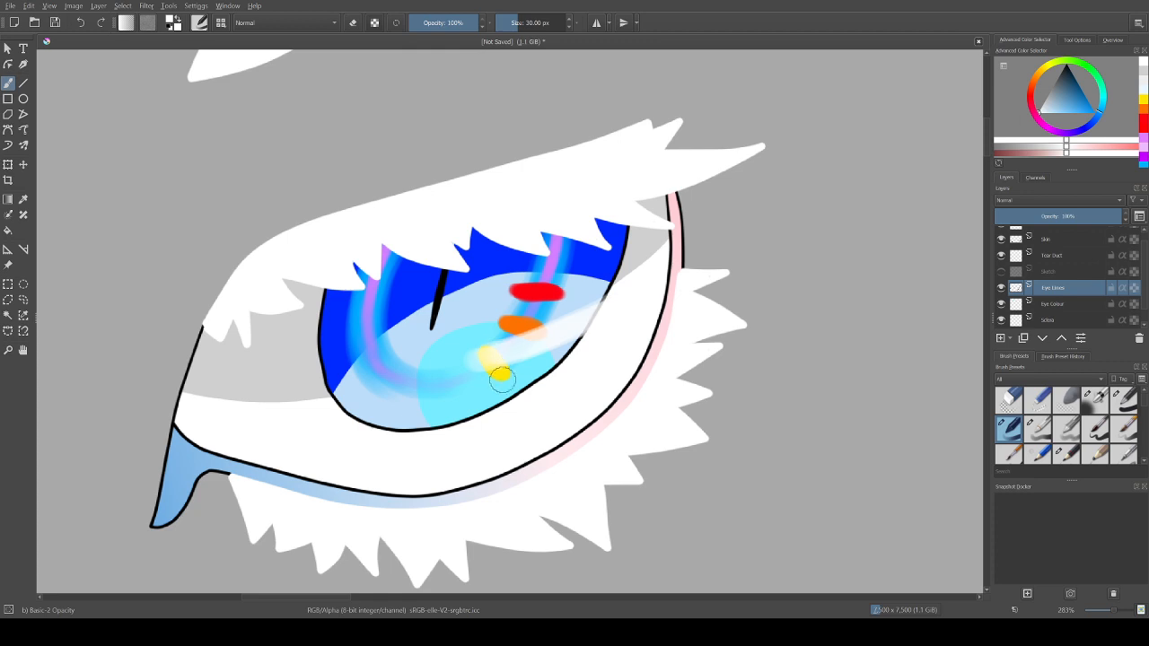
key(ctrl+z)
key(ctrl+z)
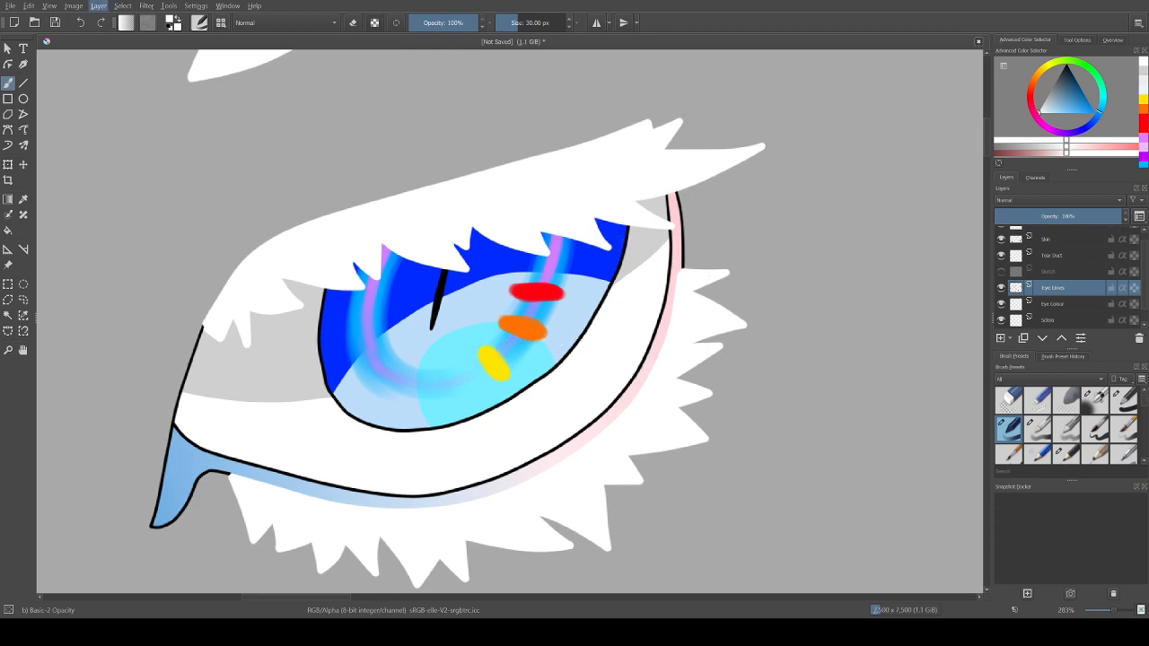
Step: Add a layer named Shine directly above the Eye Lines layer
key(Insert)
key(F2)
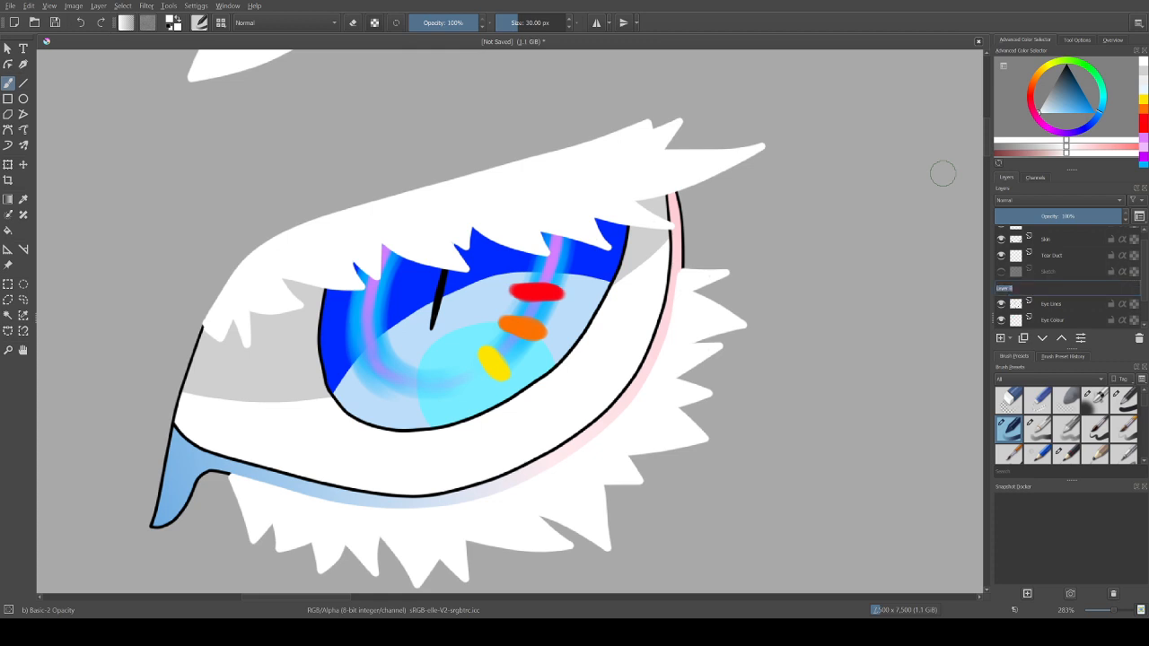
text(Shine)
key(Return)
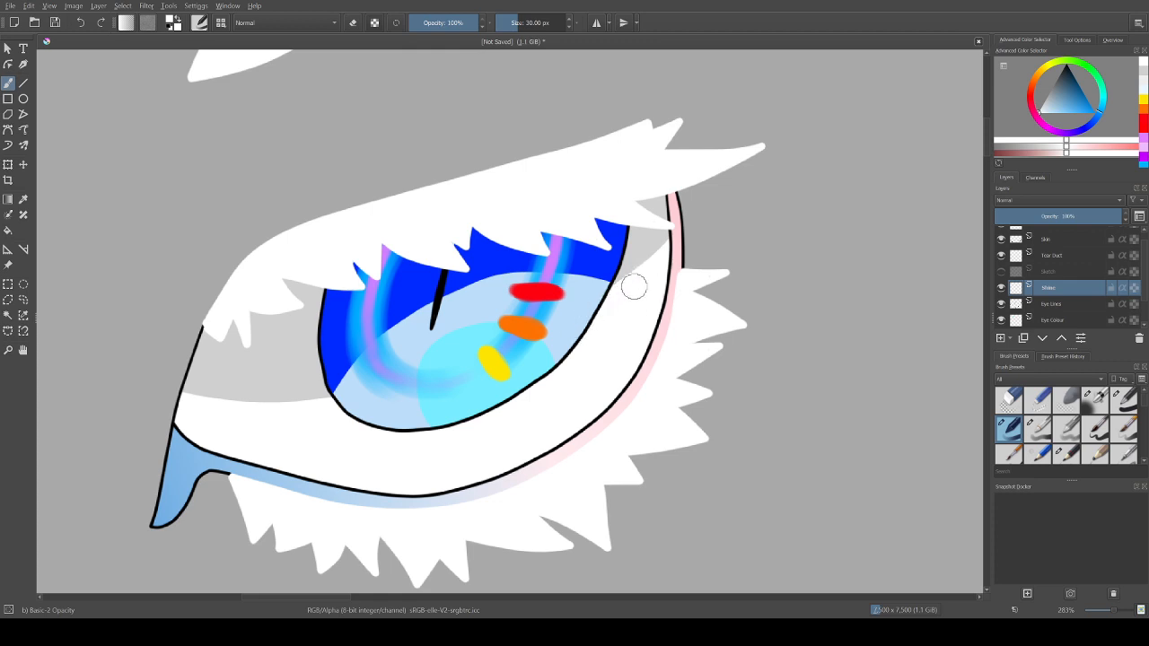
Step: Paint broad white highlights over the iris's lower-right and lower-left edges on the Shine layer, building them up to nearly solid white
mouse_move(618, 295)
mouse_down()
mouse_move(488, 354)
mouse_move(625, 299)
mouse_move(512, 353)
mouse_move(616, 307)
mouse_move(543, 349)
mouse_move(638, 296)
mouse_move(511, 350)
mouse_move(623, 299)
mouse_move(523, 349)
mouse_move(616, 307)
mouse_up()
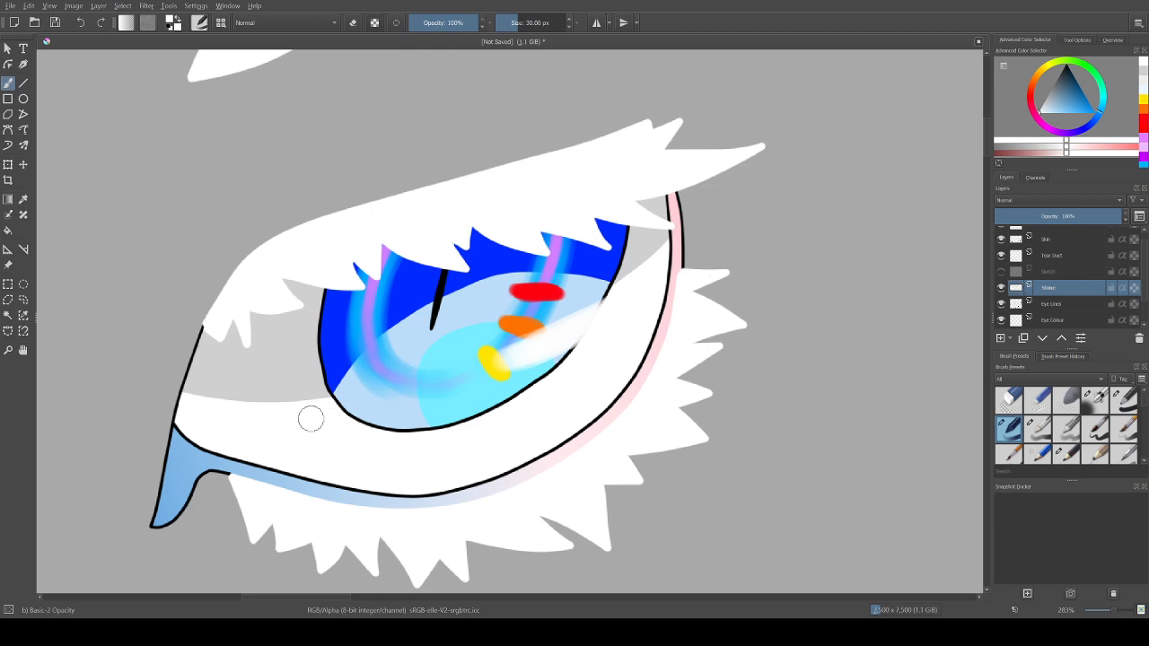
mouse_move(325, 406)
mouse_down()
mouse_move(394, 360)
mouse_move(354, 417)
mouse_up()
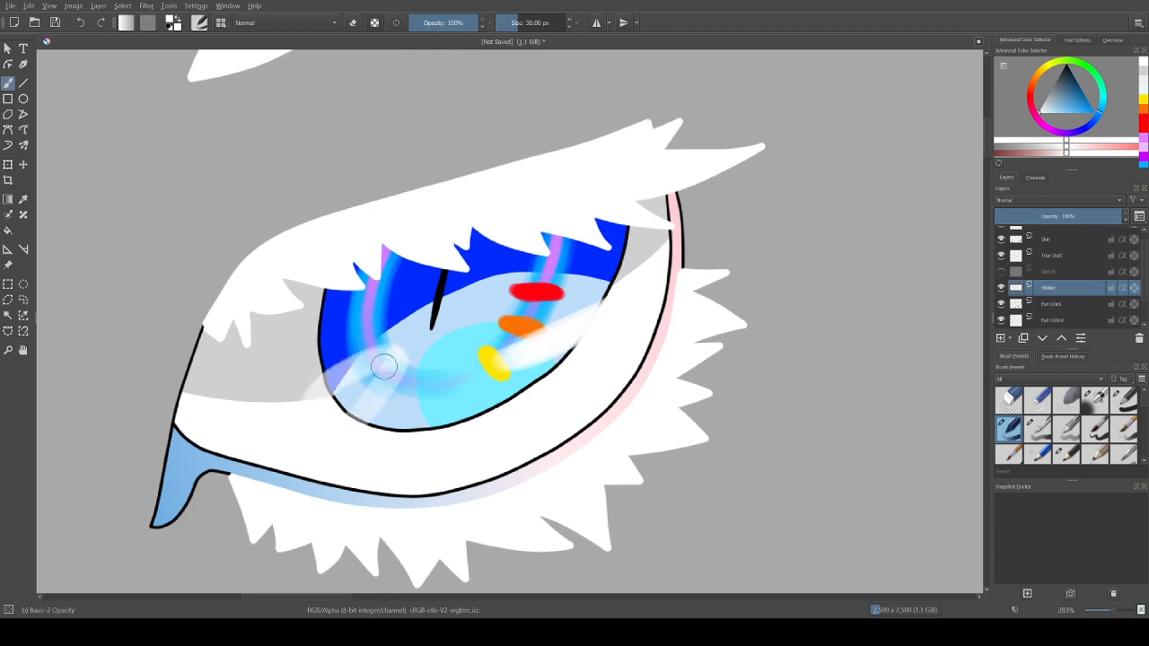
mouse_move(387, 365)
mouse_down()
mouse_move(322, 429)
mouse_move(383, 369)
mouse_move(350, 374)
mouse_move(327, 409)
mouse_move(381, 369)
mouse_move(312, 401)
mouse_move(322, 418)
mouse_move(380, 364)
mouse_up()
mouse_move(314, 414)
mouse_down()
mouse_move(383, 365)
mouse_move(379, 377)
mouse_up()
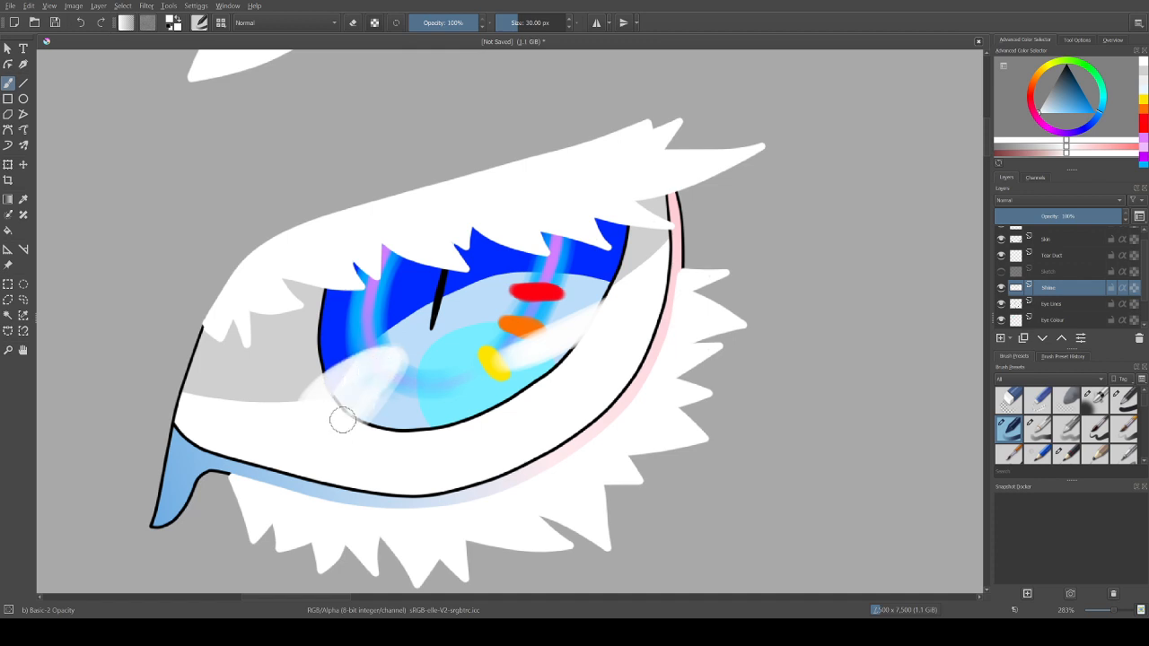
mouse_move(342, 419)
mouse_down()
mouse_move(391, 360)
mouse_move(368, 400)
mouse_move(374, 361)
mouse_move(308, 425)
mouse_move(388, 367)
mouse_move(318, 404)
mouse_move(318, 420)
mouse_move(351, 400)
mouse_move(339, 415)
mouse_move(348, 402)
mouse_move(332, 398)
mouse_move(344, 424)
mouse_move(374, 387)
mouse_move(350, 430)
mouse_move(373, 397)
mouse_move(335, 430)
mouse_move(327, 420)
mouse_move(340, 412)
mouse_move(337, 391)
mouse_move(314, 410)
mouse_move(353, 374)
mouse_move(321, 395)
mouse_move(398, 359)
mouse_move(362, 399)
mouse_move(387, 377)
mouse_move(383, 359)
mouse_move(341, 382)
mouse_move(352, 403)
mouse_move(393, 358)
mouse_move(351, 448)
mouse_move(399, 370)
mouse_move(370, 403)
mouse_move(368, 428)
mouse_move(391, 370)
mouse_move(353, 453)
mouse_move(388, 389)
mouse_move(370, 405)
mouse_move(403, 392)
mouse_up()
mouse_move(621, 304)
mouse_down()
mouse_move(509, 355)
mouse_move(604, 321)
mouse_up()
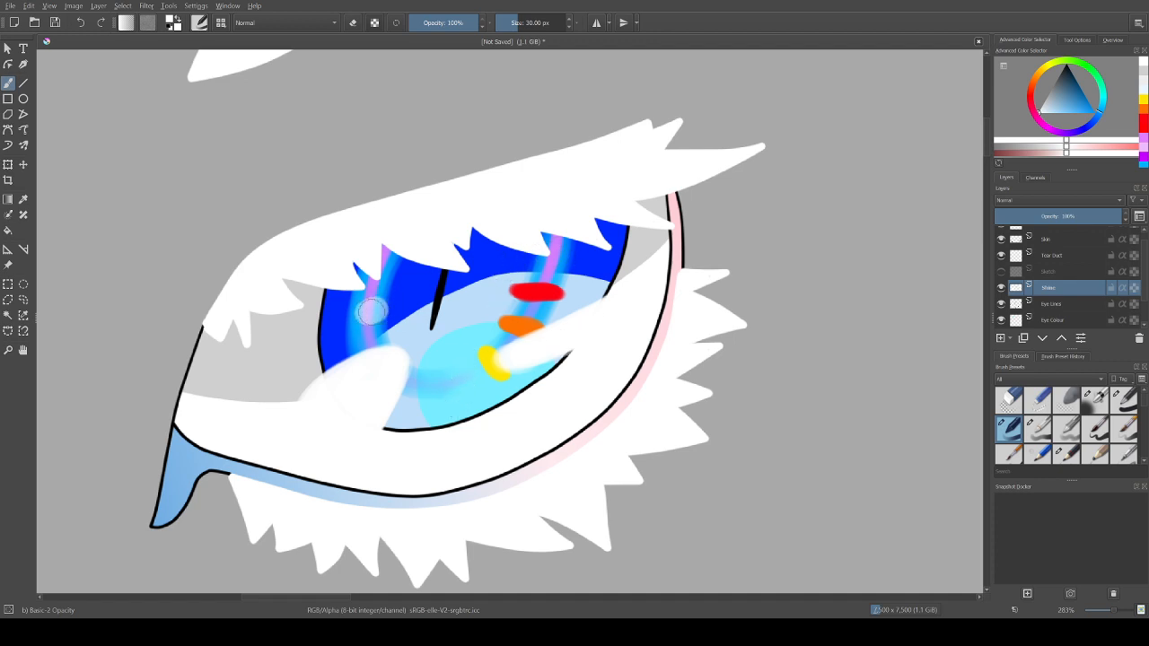
Step: Paint two short, rounded white highlights one above the other on the iris's upper-left side, undoing the first attempts
mouse_move(372, 311)
mouse_down()
mouse_move(386, 315)
mouse_move(359, 316)
mouse_move(375, 314)
mouse_up()
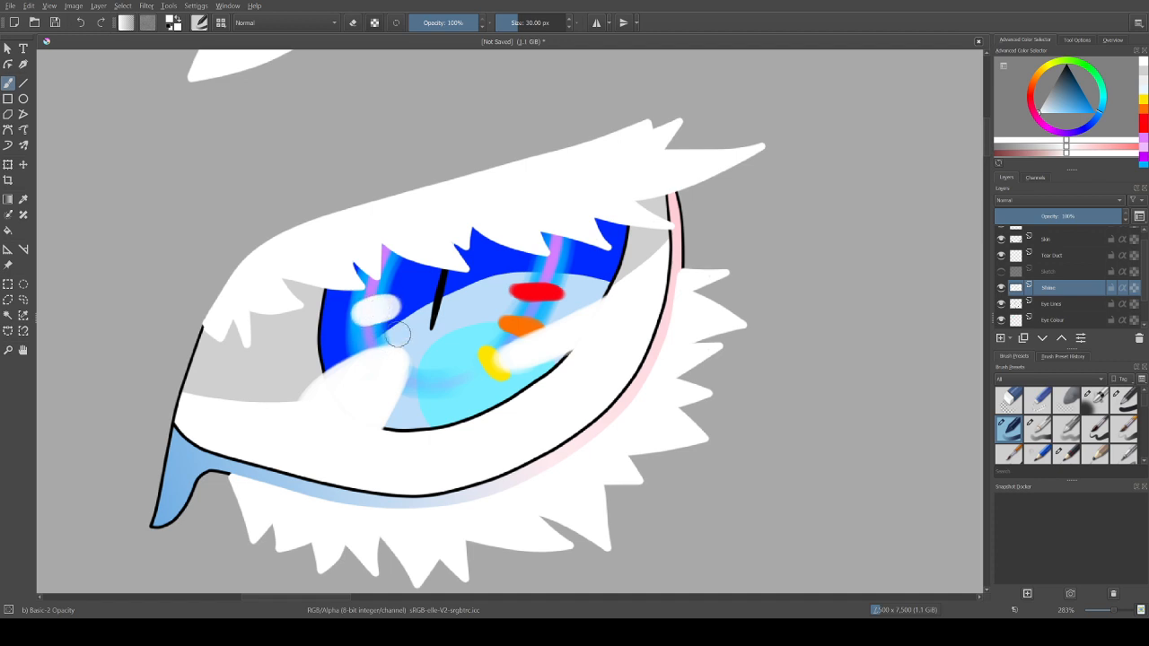
key(ctrl+z)
key(ctrl+z)
key(ctrl+z)
key(ctrl+z)
key(ctrl+z)
key(ctrl+z)
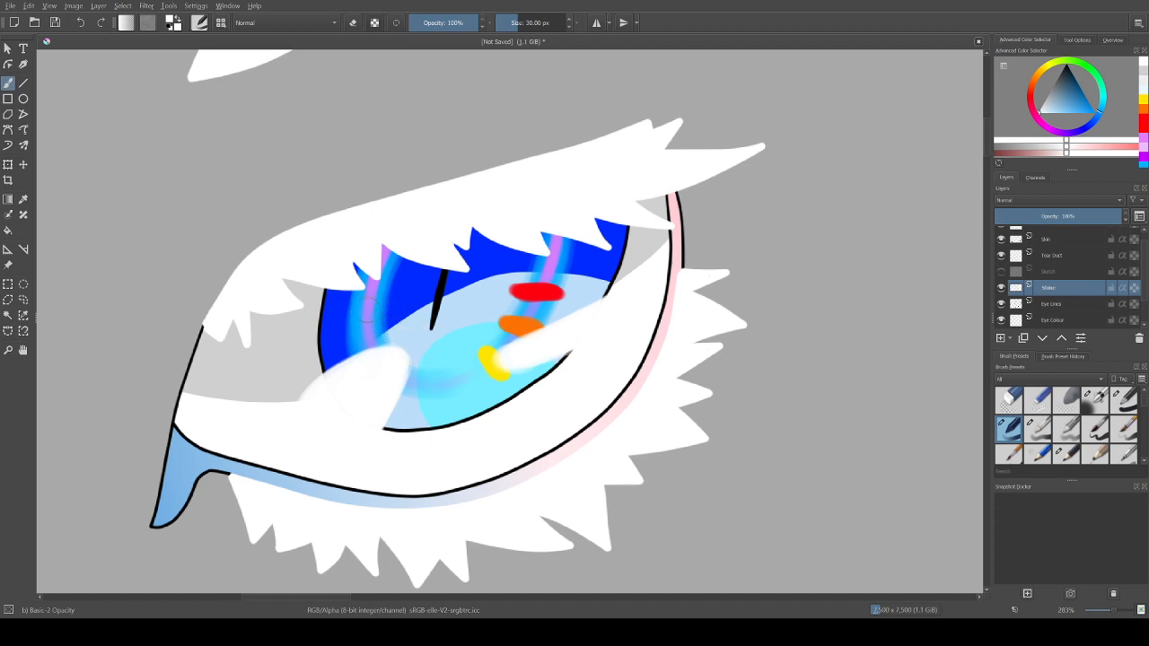
mouse_move(369, 312)
mouse_down()
mouse_move(388, 314)
mouse_move(365, 311)
mouse_move(388, 278)
mouse_move(368, 278)
mouse_move(391, 279)
mouse_move(378, 279)
mouse_up()
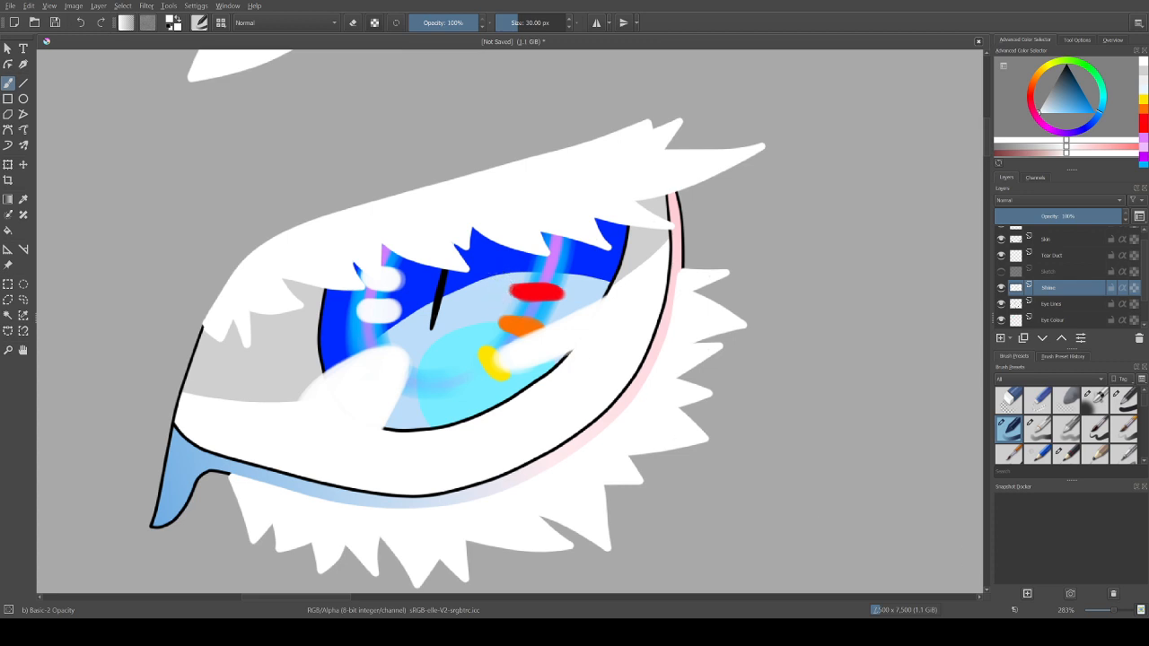
Step: Examine the whole eye with its white highlights at zoom levels between 100% and 200%
key(ctrl+minus)
key(ctrl+minus)
key(ctrl+minus)
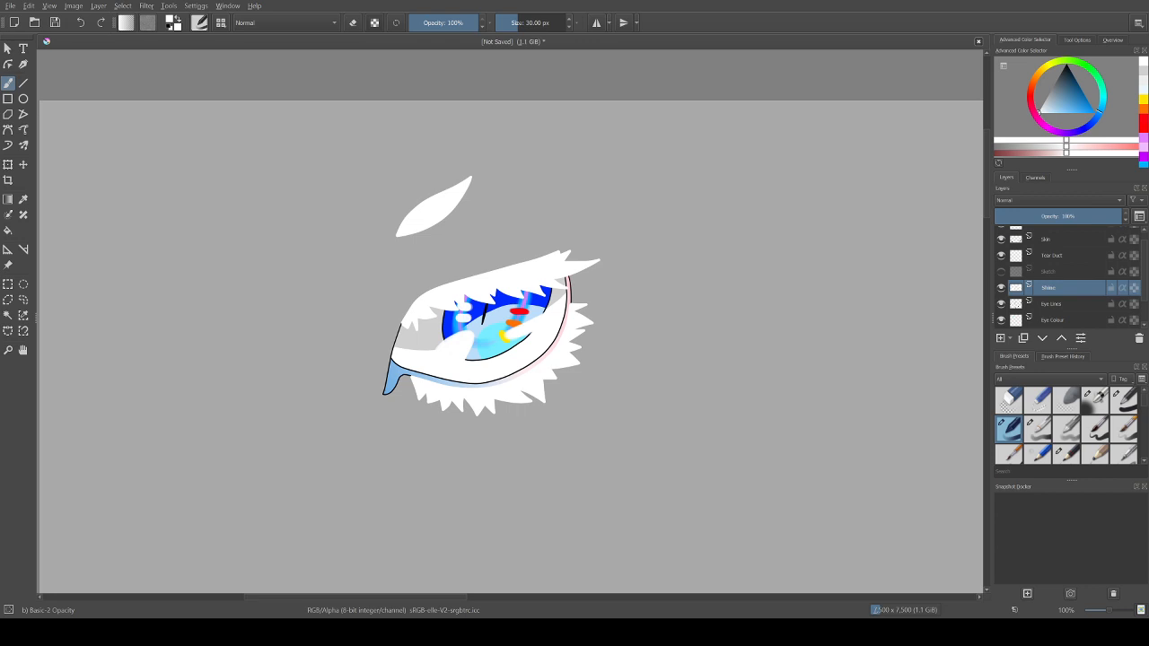
key(ctrl+plus)
key(ctrl+plus)
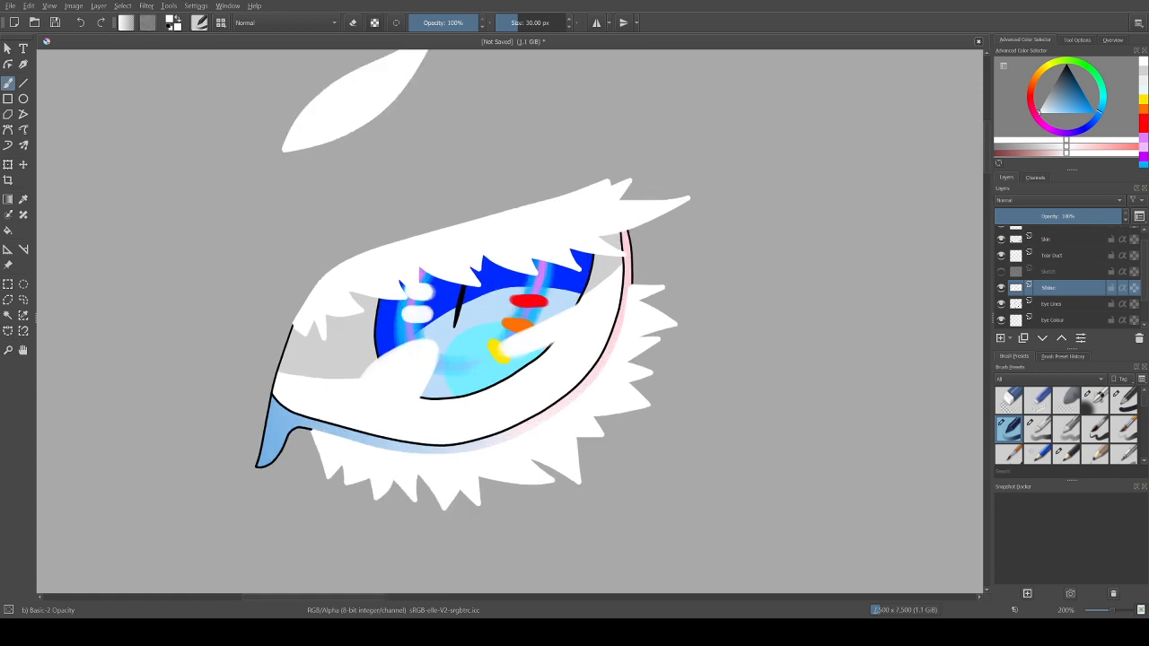
key(ctrl+minus)
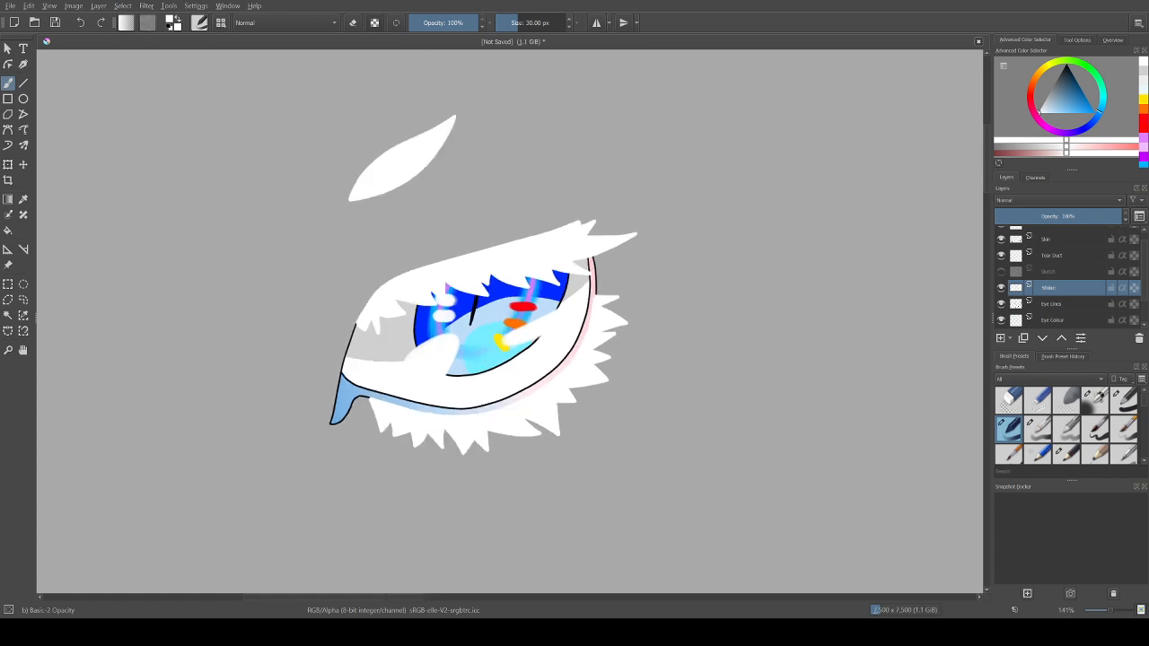
key(ctrl+minus)
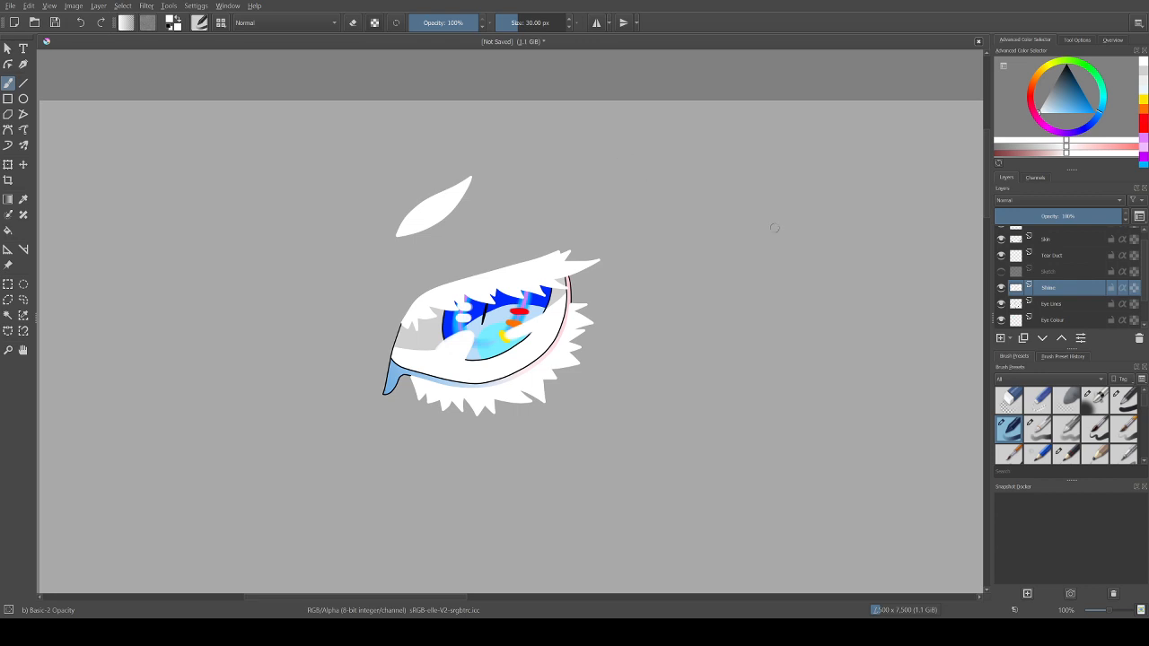
scroll(1069, 278, down, 2)
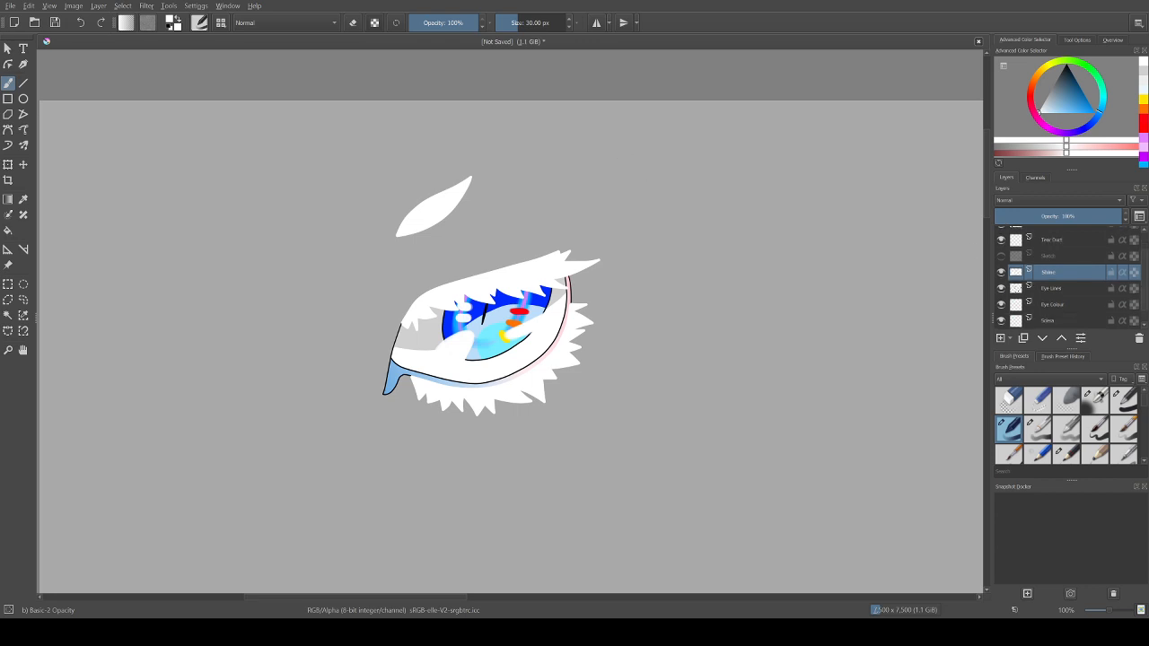
click(1001, 320)
click(1001, 320)
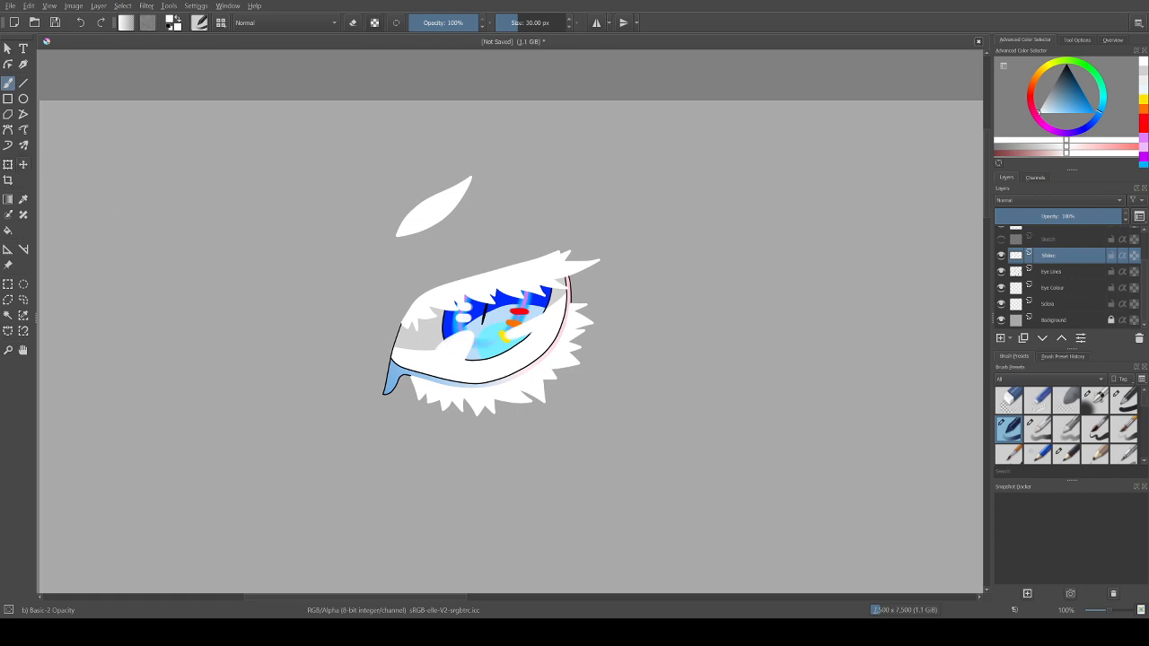
Step: Make the Sketch layer visible and the Hair layer active
key(t)
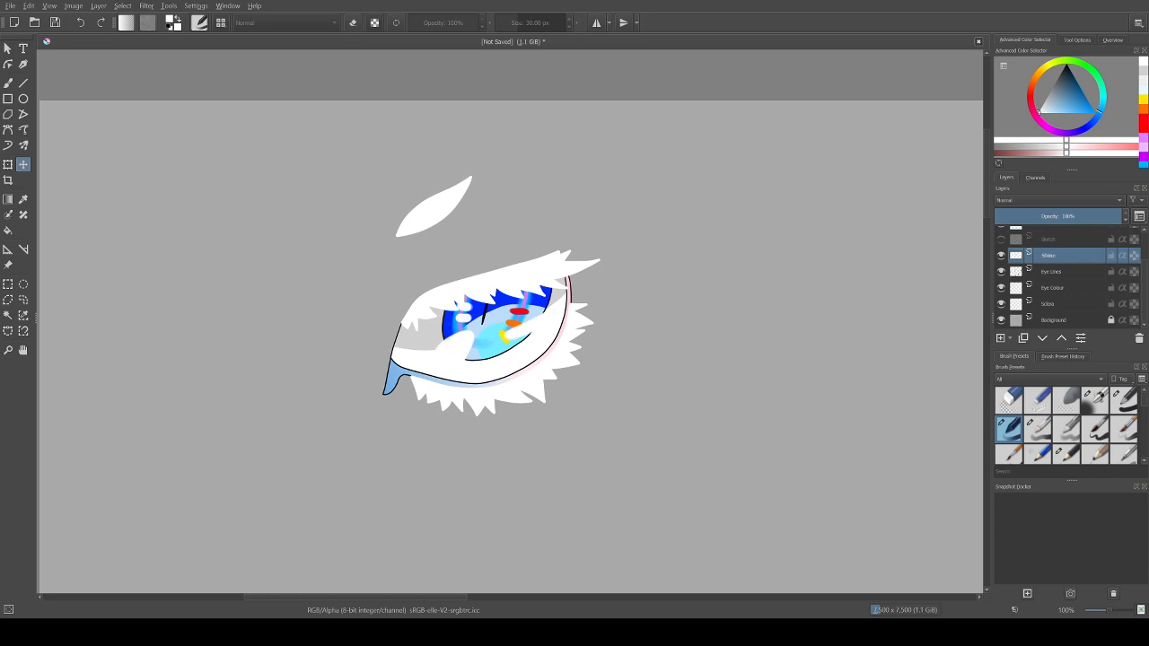
drag(355, 598, 319, 597)
mouse_move(644, 337)
mouse_down()
mouse_move(439, 294)
mouse_move(649, 337)
mouse_up()
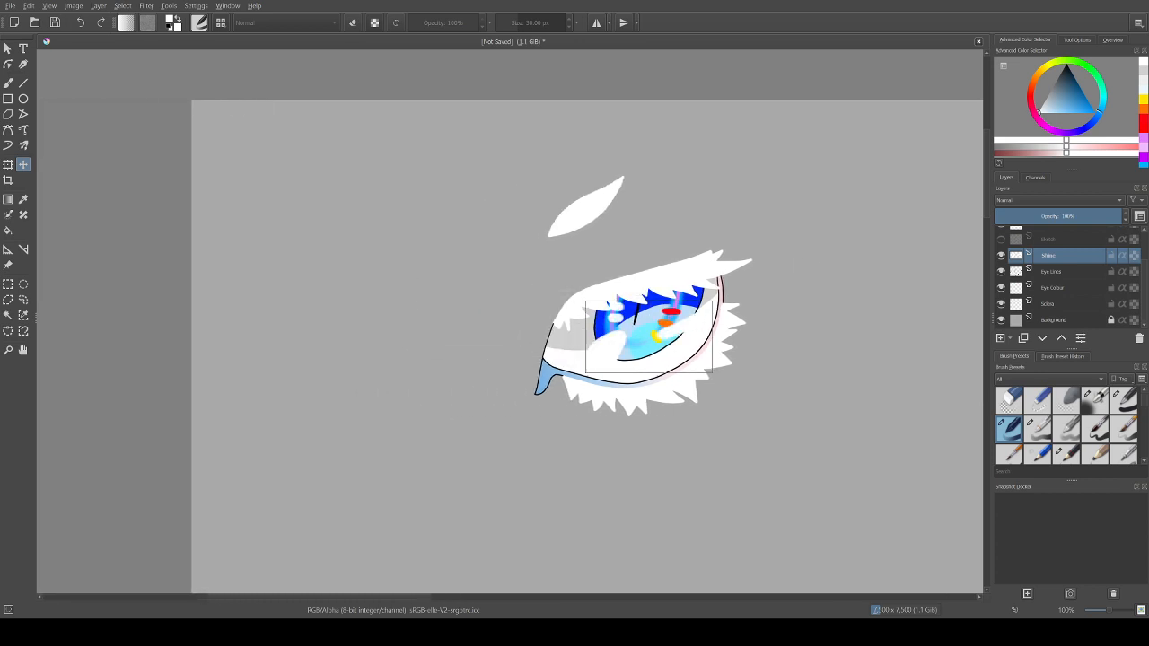
scroll(1068, 279, up, 2)
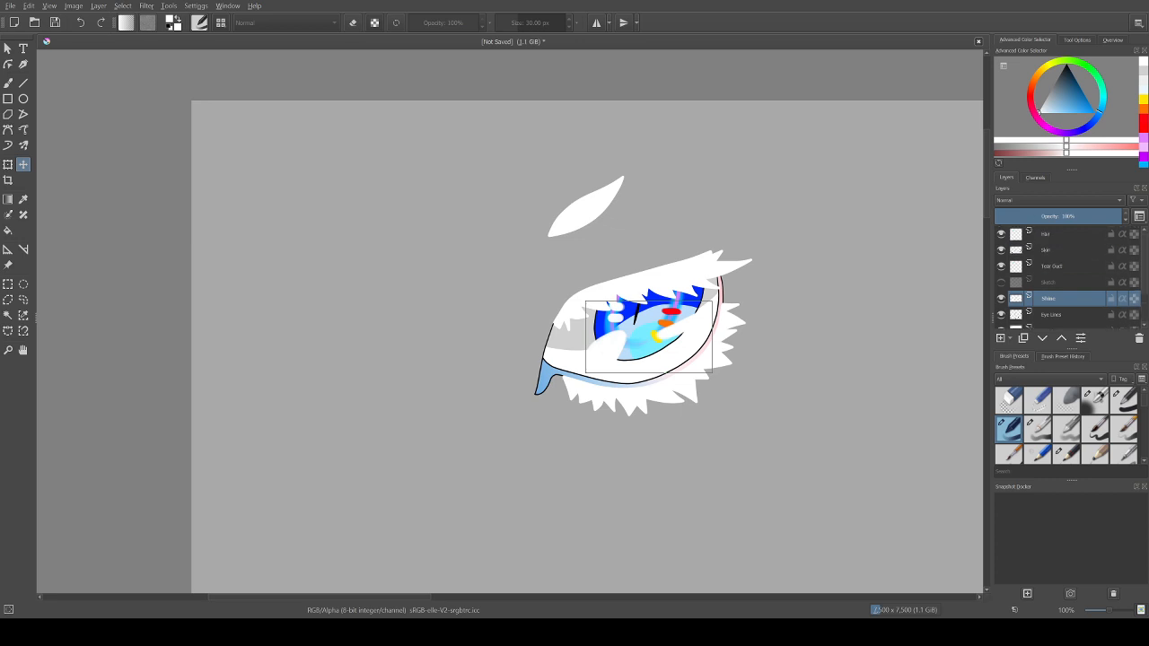
click(1001, 282)
click(1060, 234)
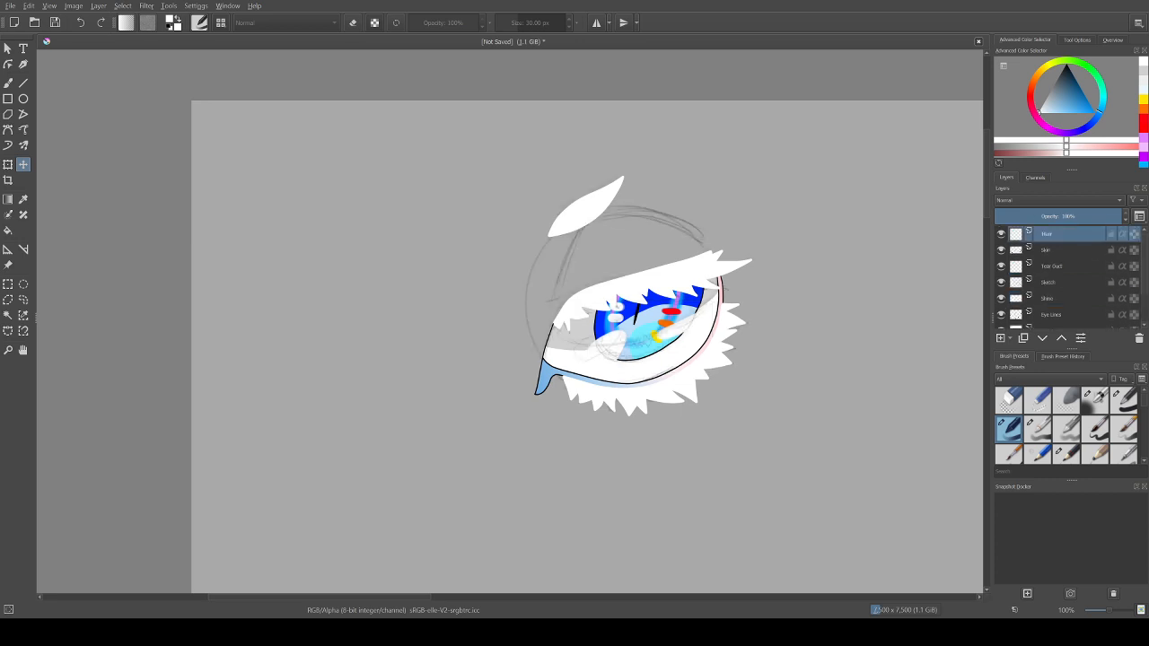
key(Down)
key(Down)
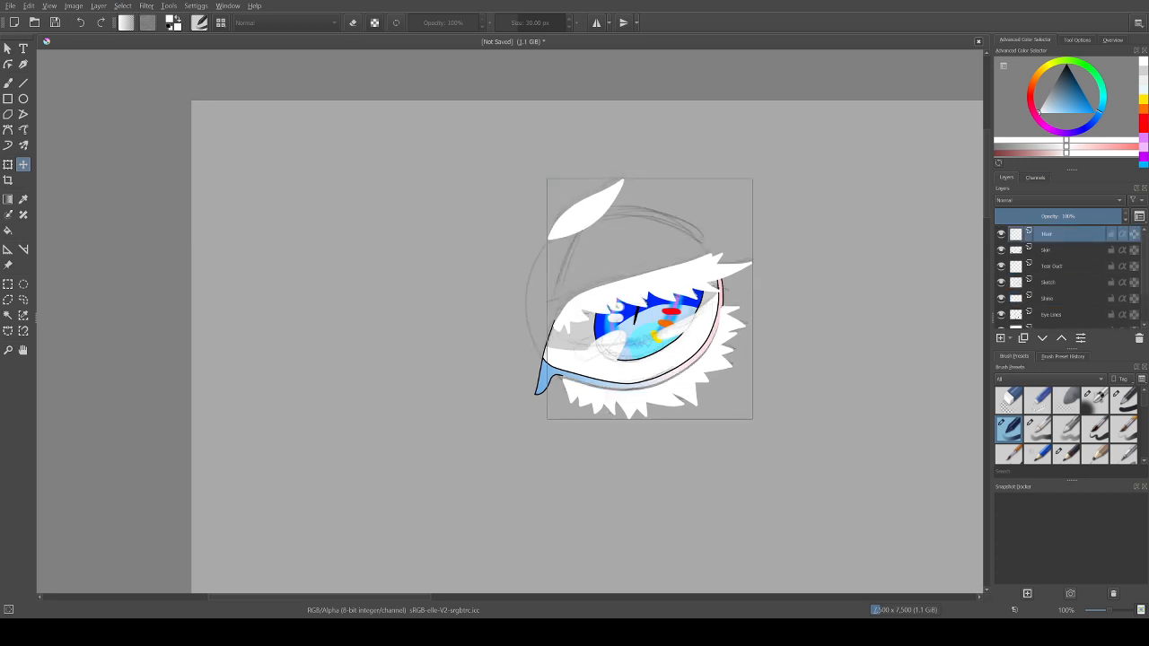
key(Up)
key(Up)
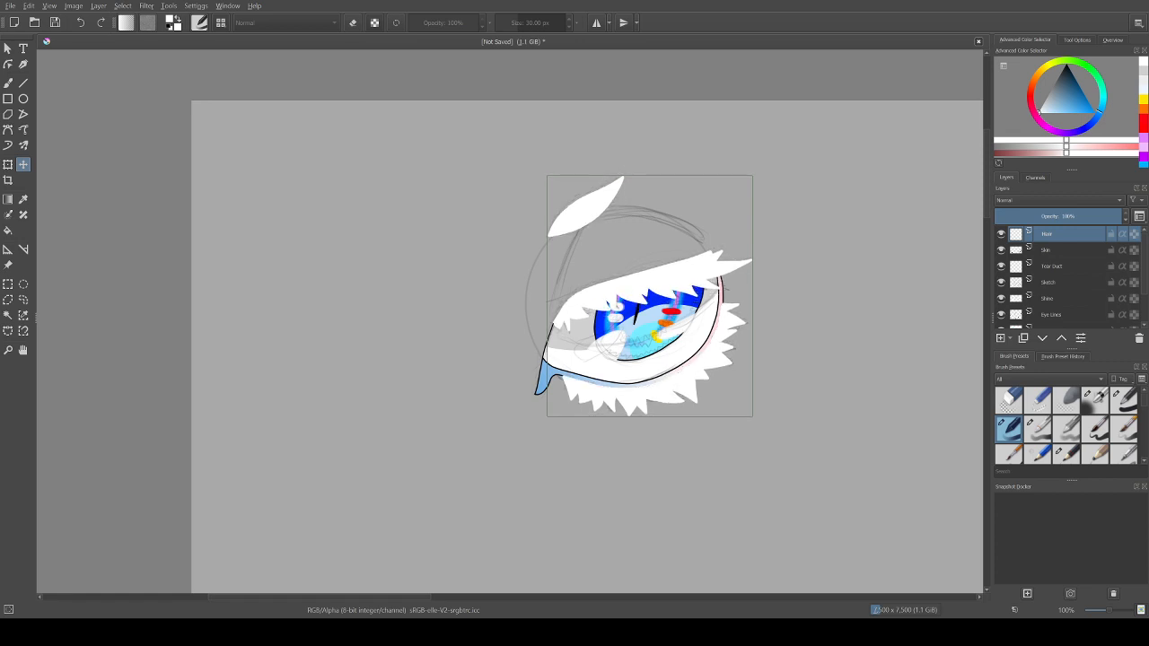
key(b)
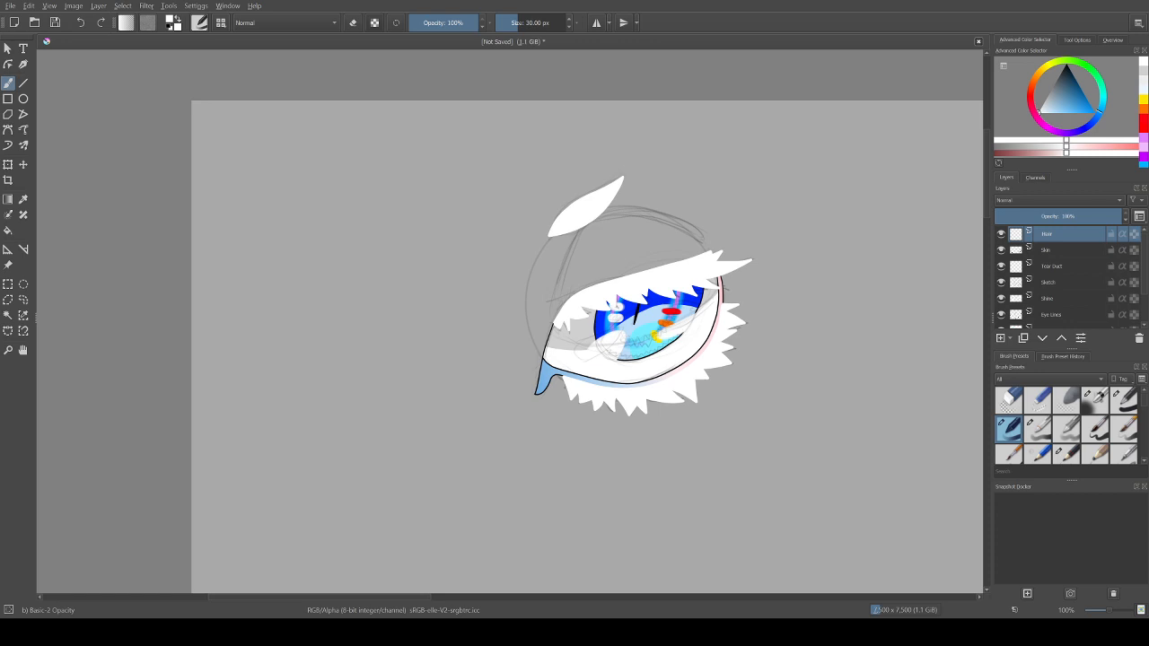
Step: Select all the eye layers from Hair down to Sclera and move the whole eye into the canvas's upper-left corner
key(shift+Down)
key(shift+Down)
key(shift+Down)
key(shift+Down)
key(shift+Down)
key(shift+Down)
key(shift+Down)
key(shift+Down)
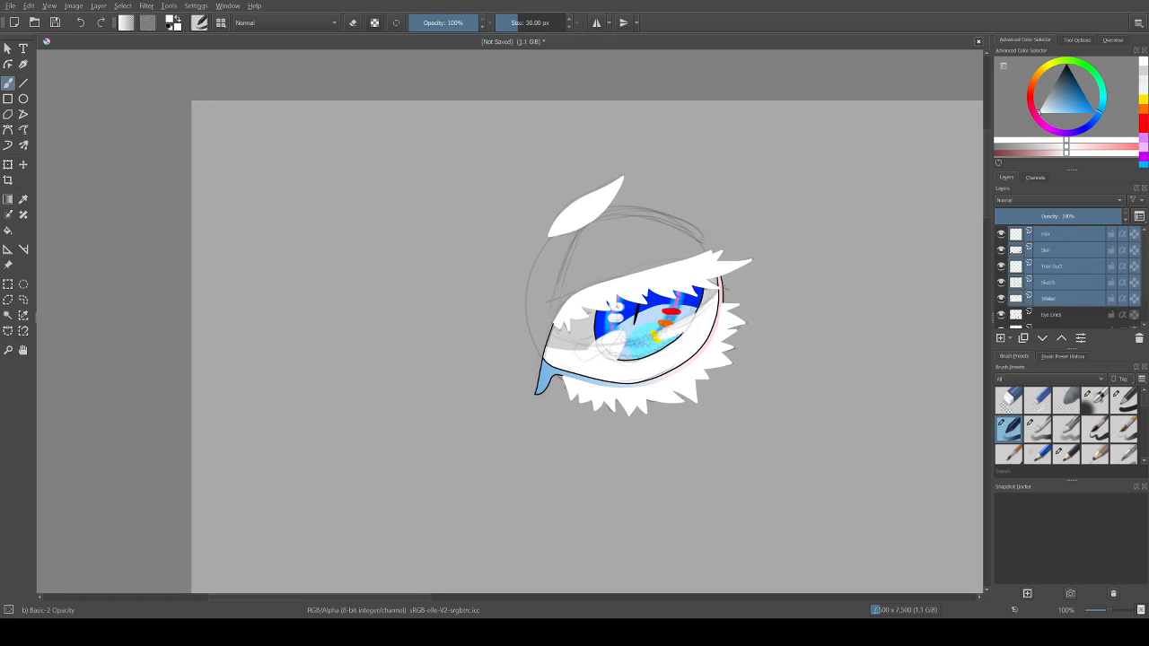
key(shift+Up)
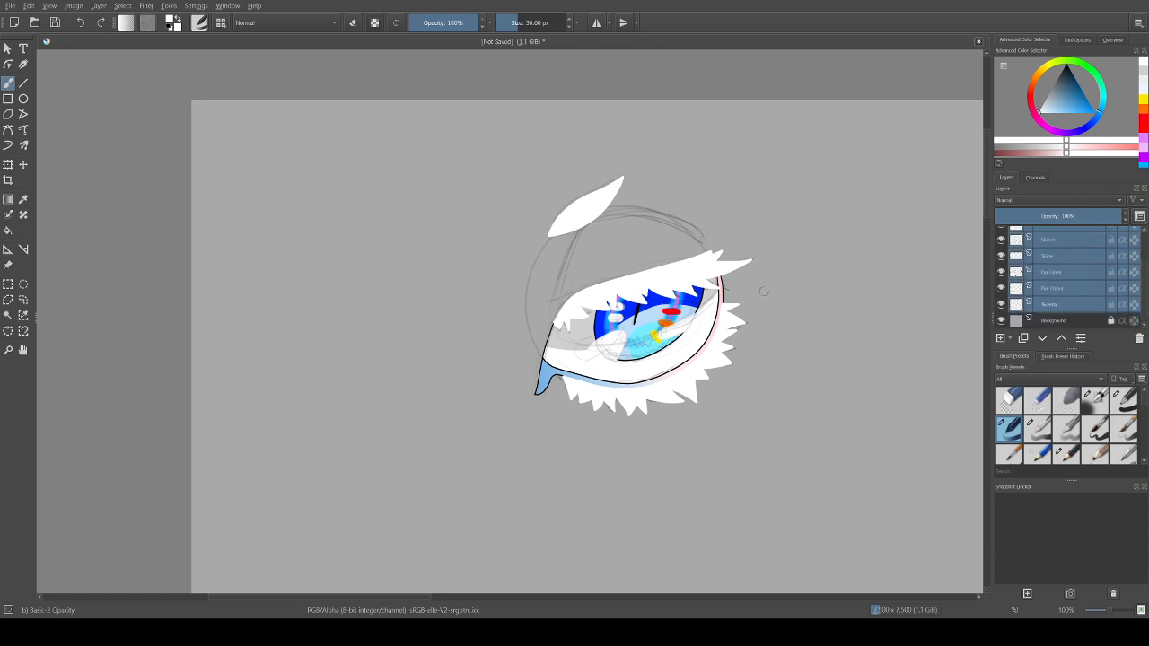
key(t)
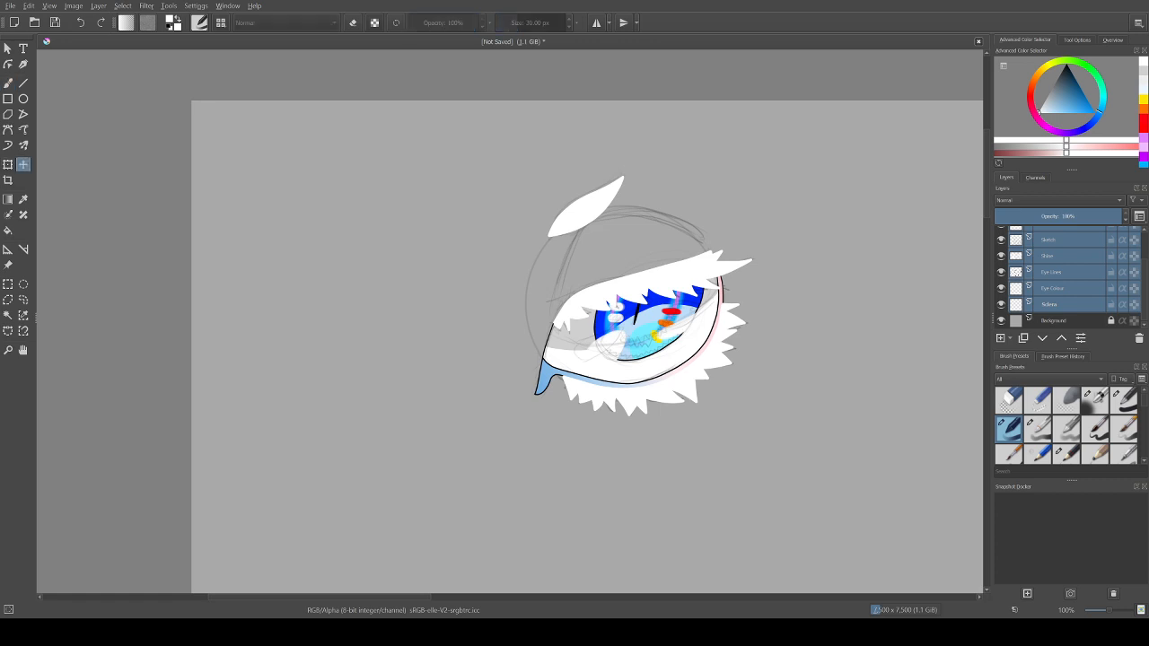
drag(628, 310, 307, 221)
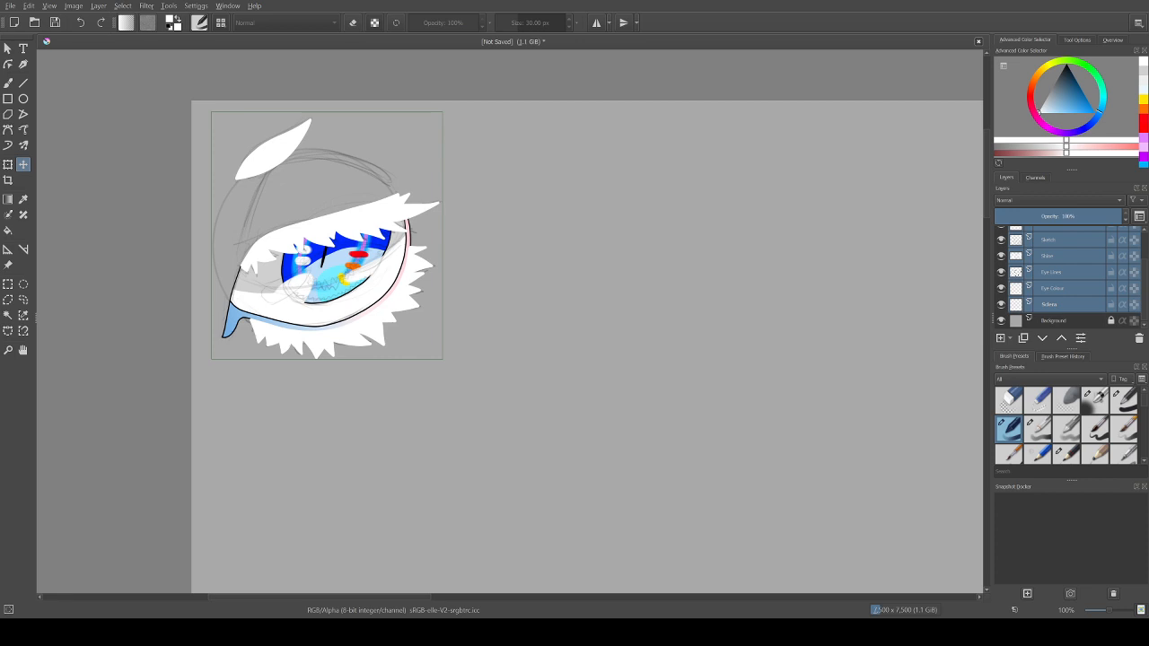
key(b)
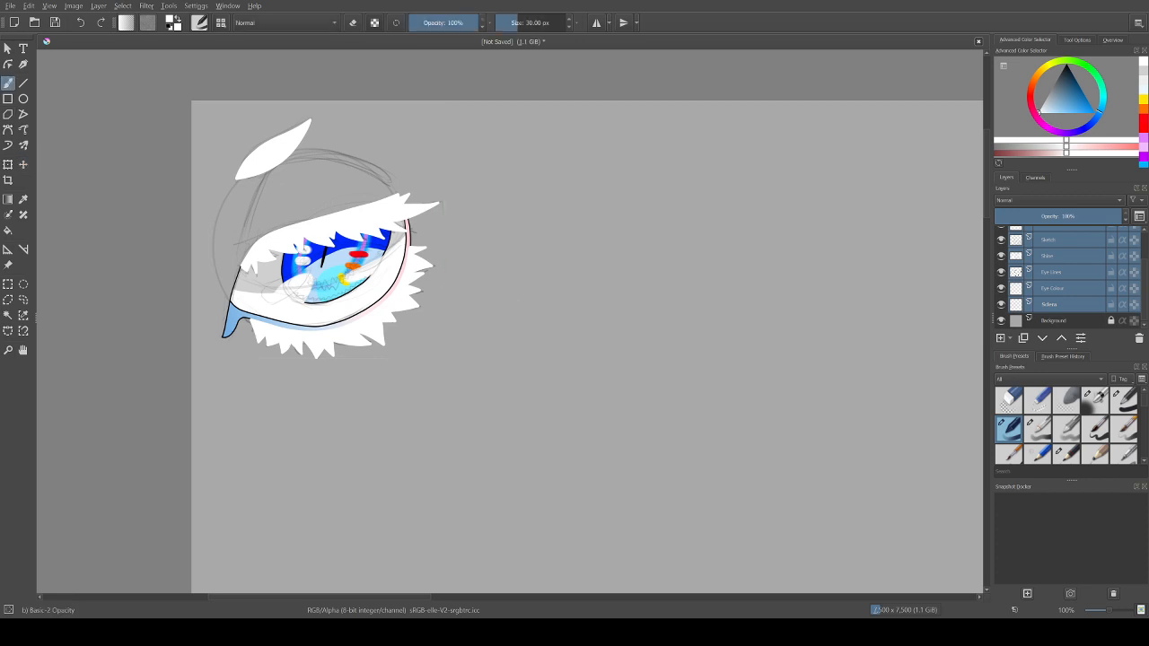
Step: Hide the Sketch layer and make only the Shine layer active
key(minus)
key(minus)
key(minus)
key(minus)
key(minus)
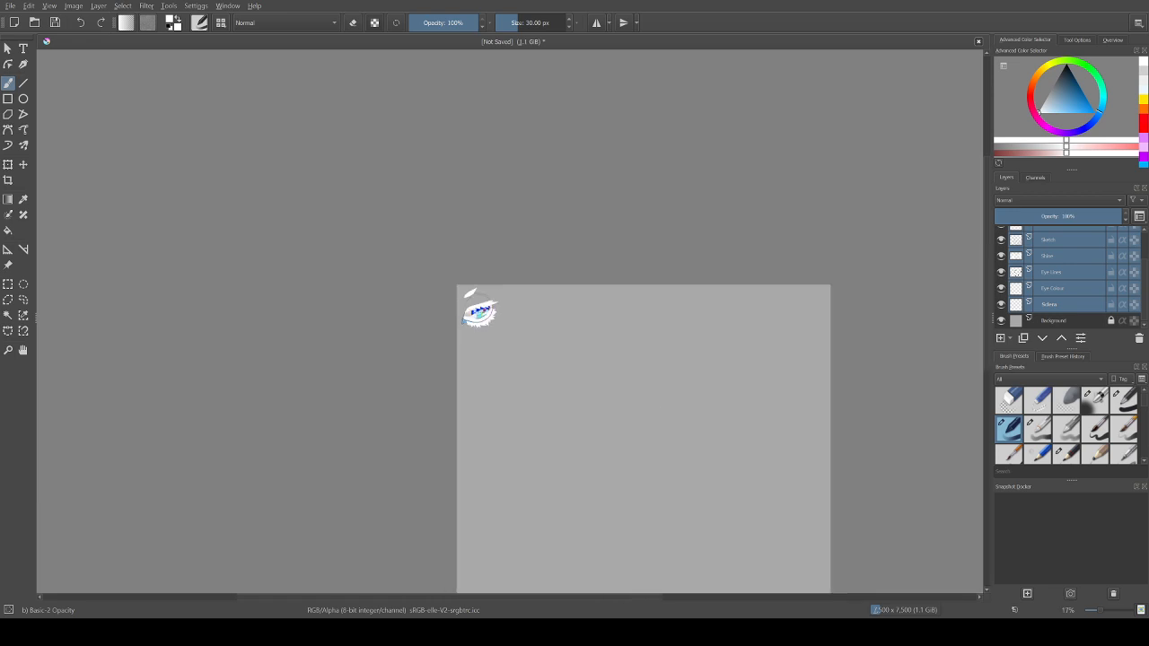
click(23, 350)
drag(539, 377, 455, 317)
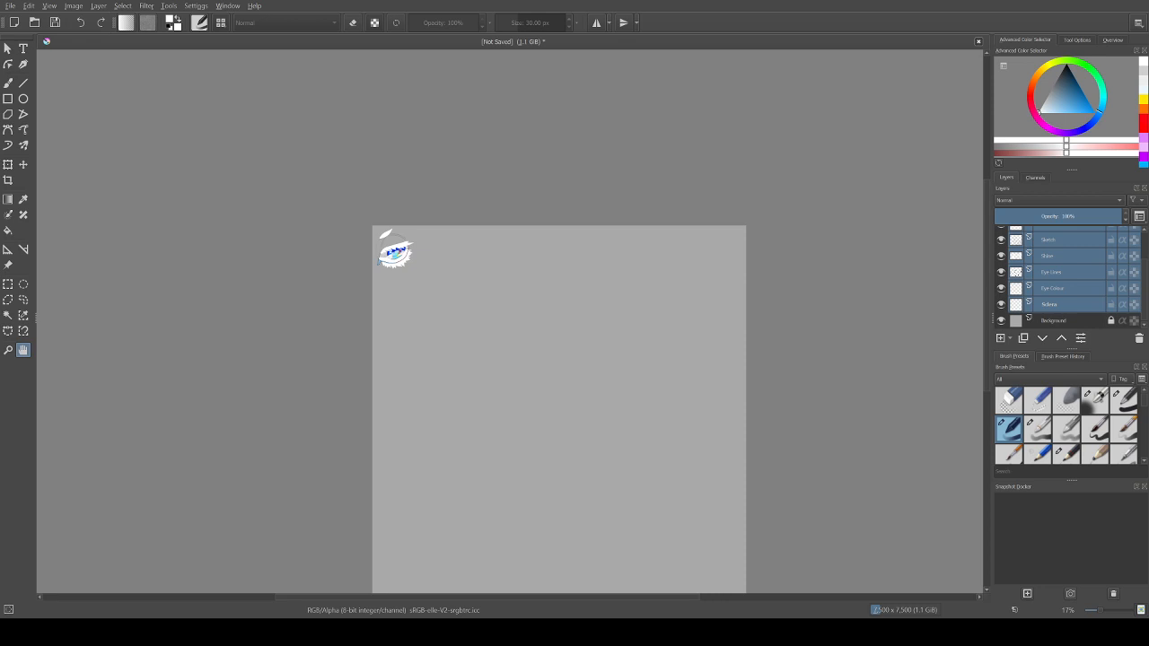
click(1002, 240)
click(1064, 256)
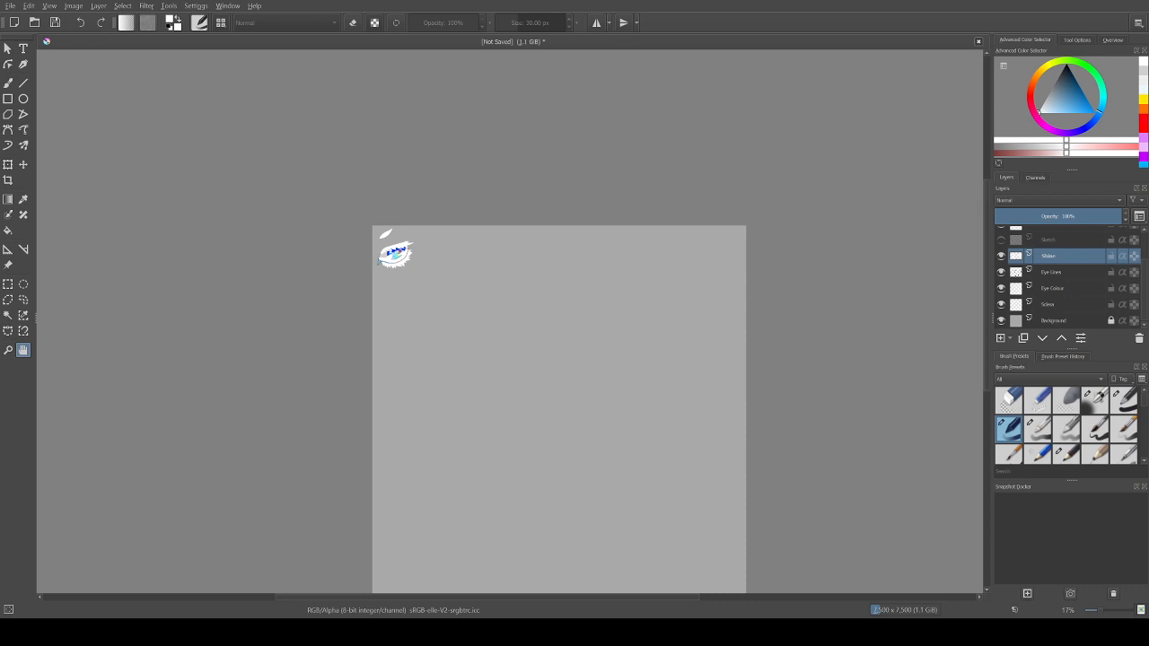
drag(987, 286, 987, 306)
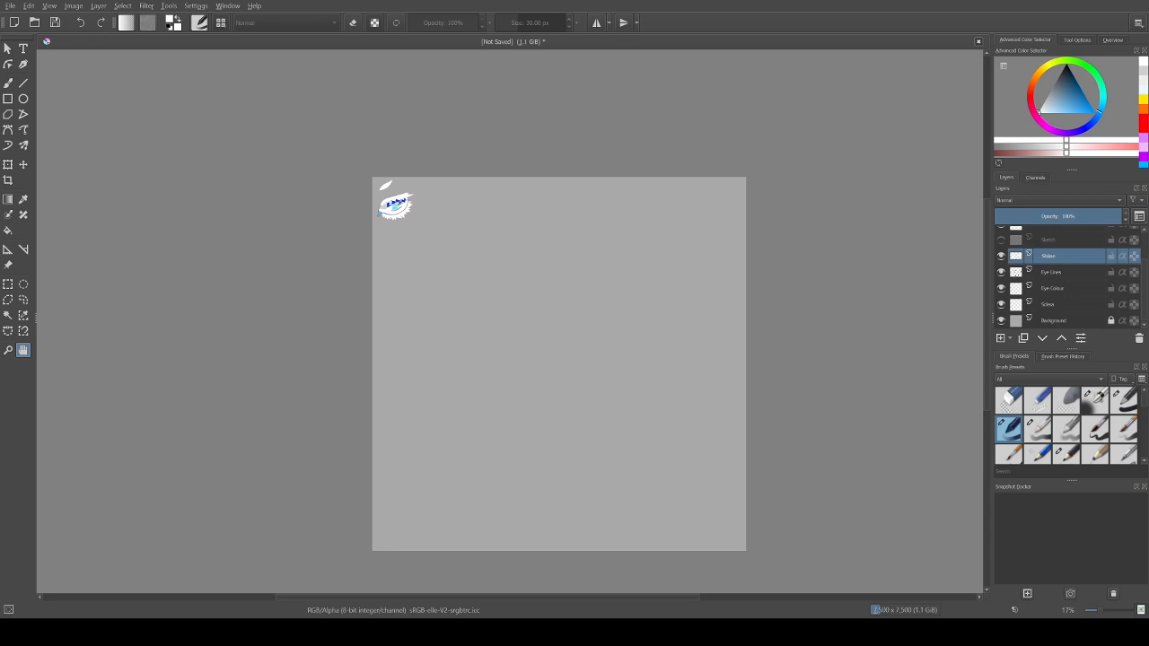
Step: Ready the brush tool with black as the painting colour beside the finished eye
key(ctrl+plus)
key(ctrl+plus)
key(ctrl+plus)
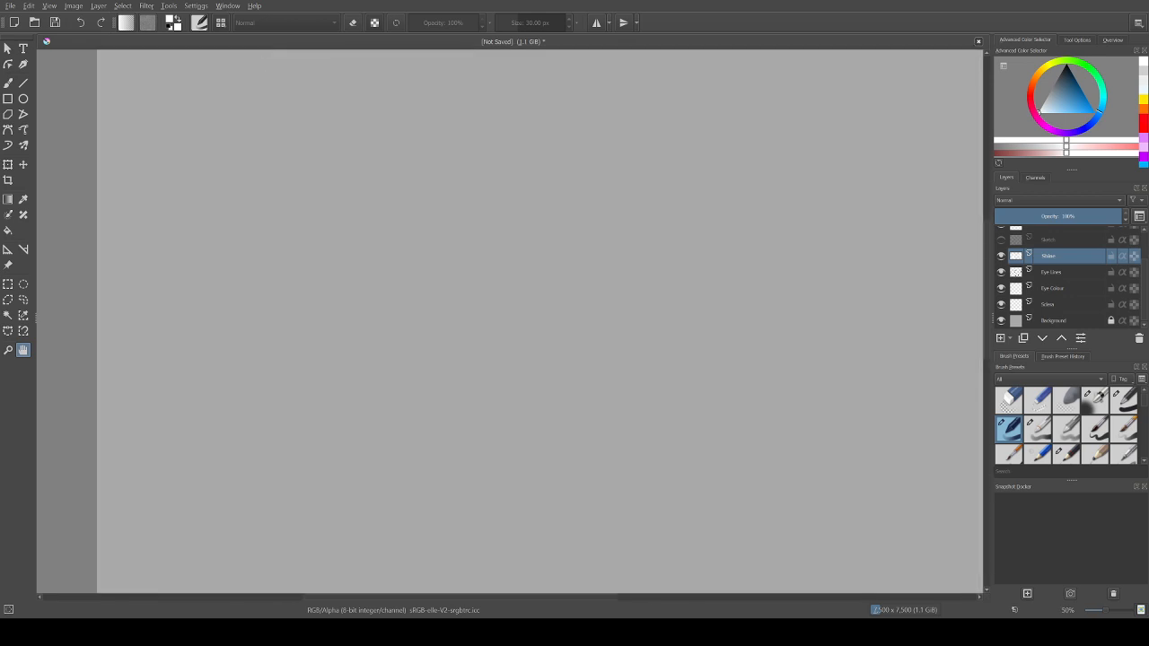
drag(987, 290, 987, 251)
key(b)
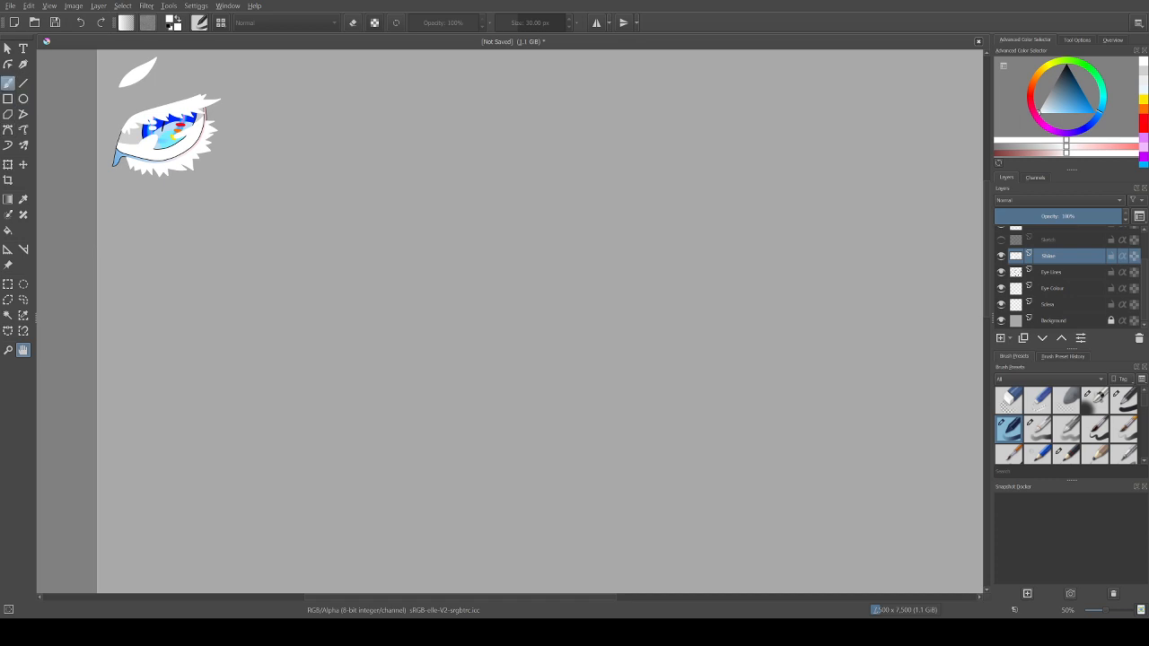
key(d)
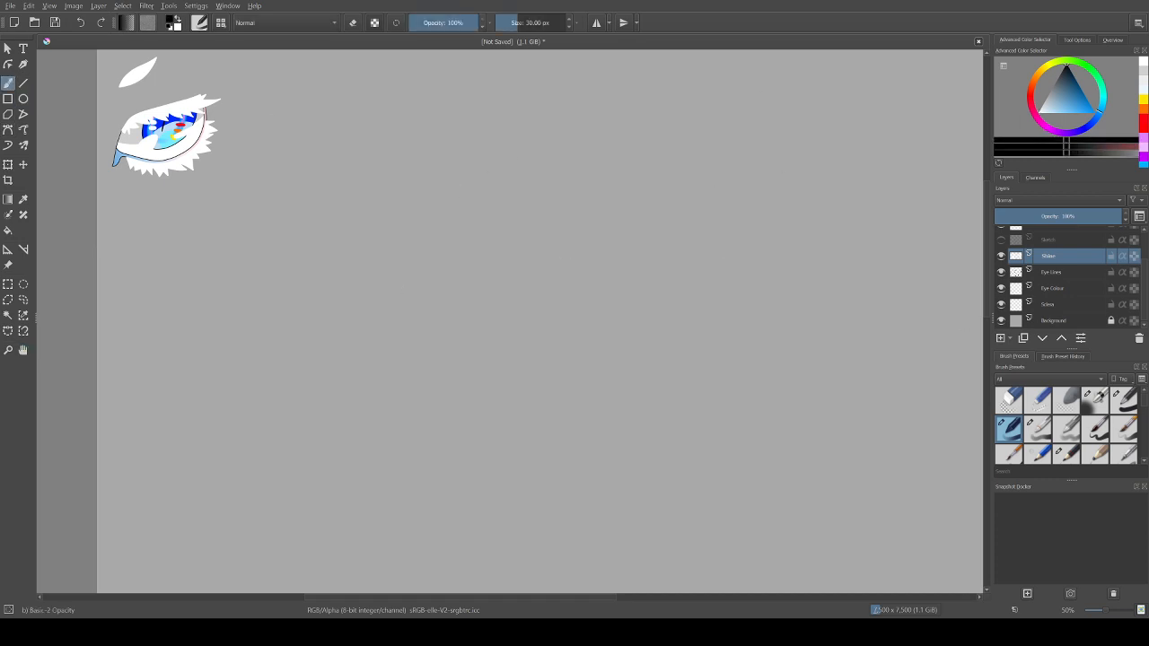
Step: Try strokes with the Pencil-3 Large 4B and Pencil-5 Tilted presets on the empty canvas, undoing the first ones
key(period)
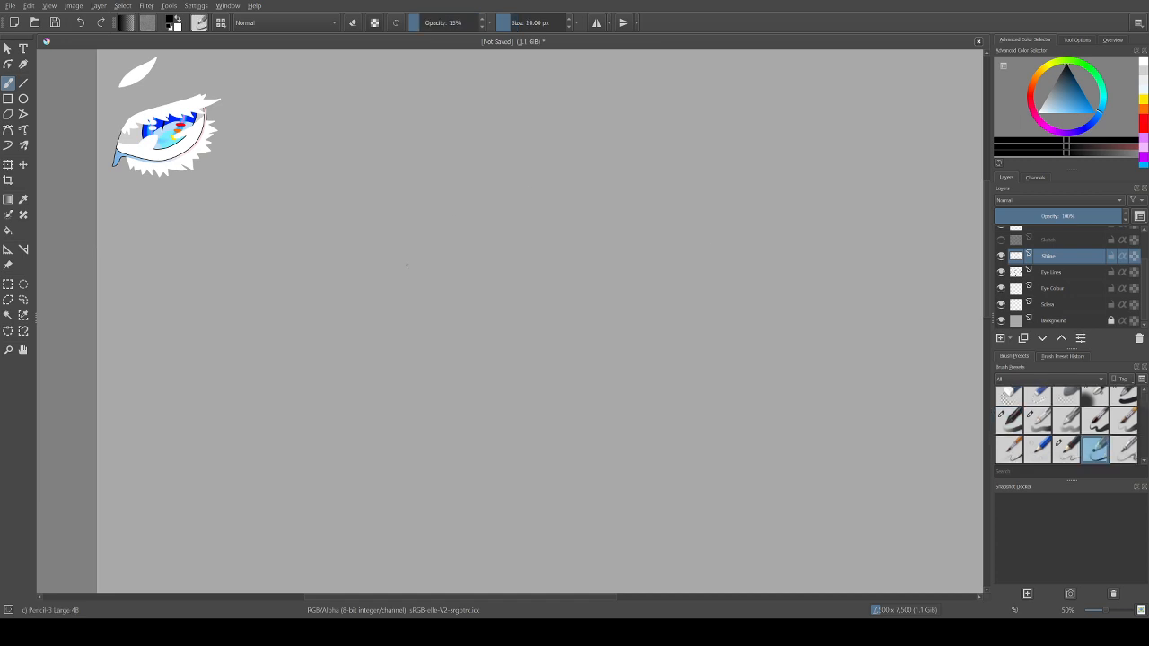
drag(448, 245, 526, 199)
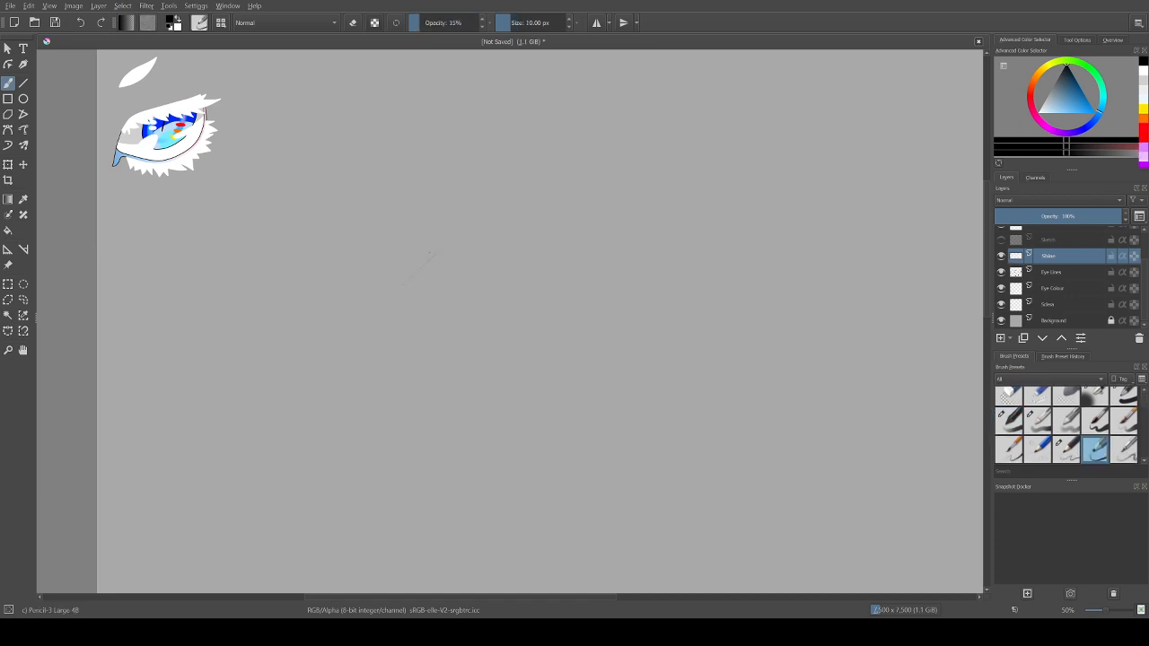
drag(397, 292, 527, 198)
key(ctrl+z)
key(ctrl+z)
key(ctrl+z)
scroll(1066, 425, down, 2)
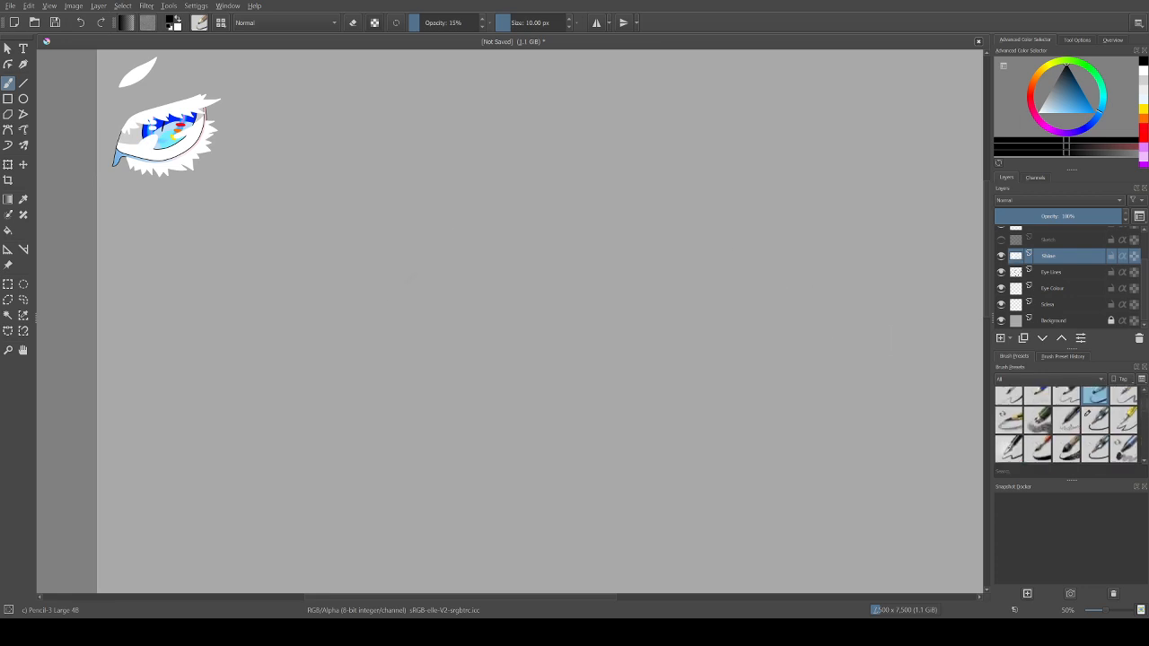
scroll(1067, 426, up, 1)
scroll(1067, 426, down, 1)
click(1010, 444)
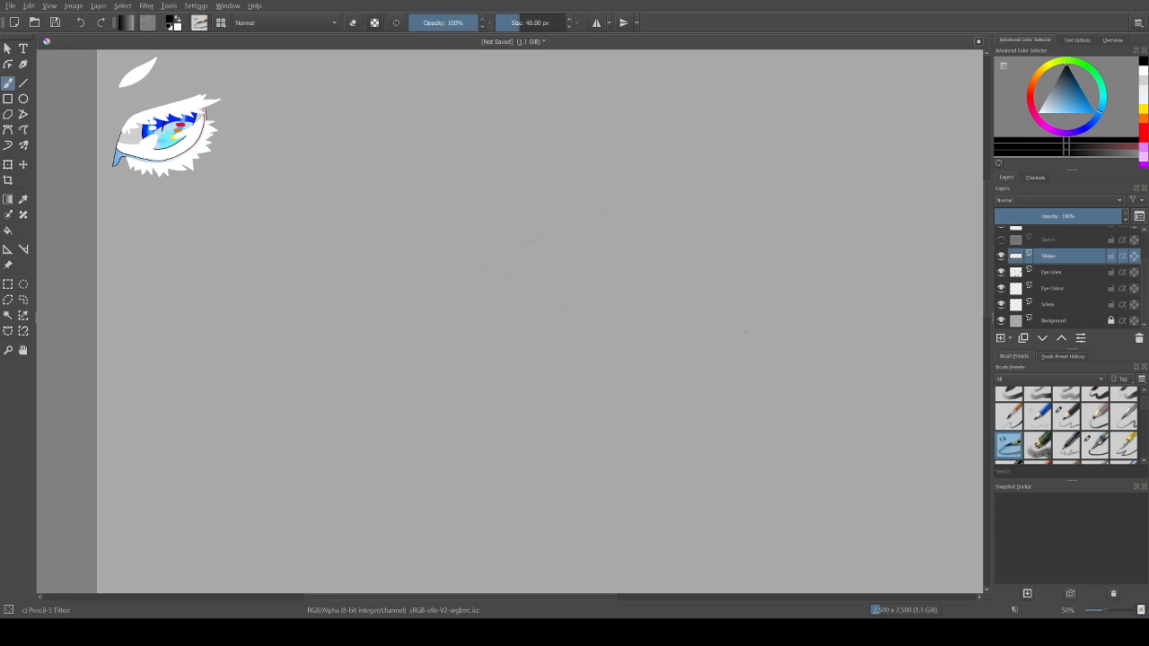
Step: Choose the Pencil-1 Hard preset and test it with one stroke, undoing the stroke
click(1038, 417)
mouse_move(568, 181)
mouse_down()
mouse_move(530, 232)
mouse_move(628, 304)
mouse_up()
key(ctrl+z)
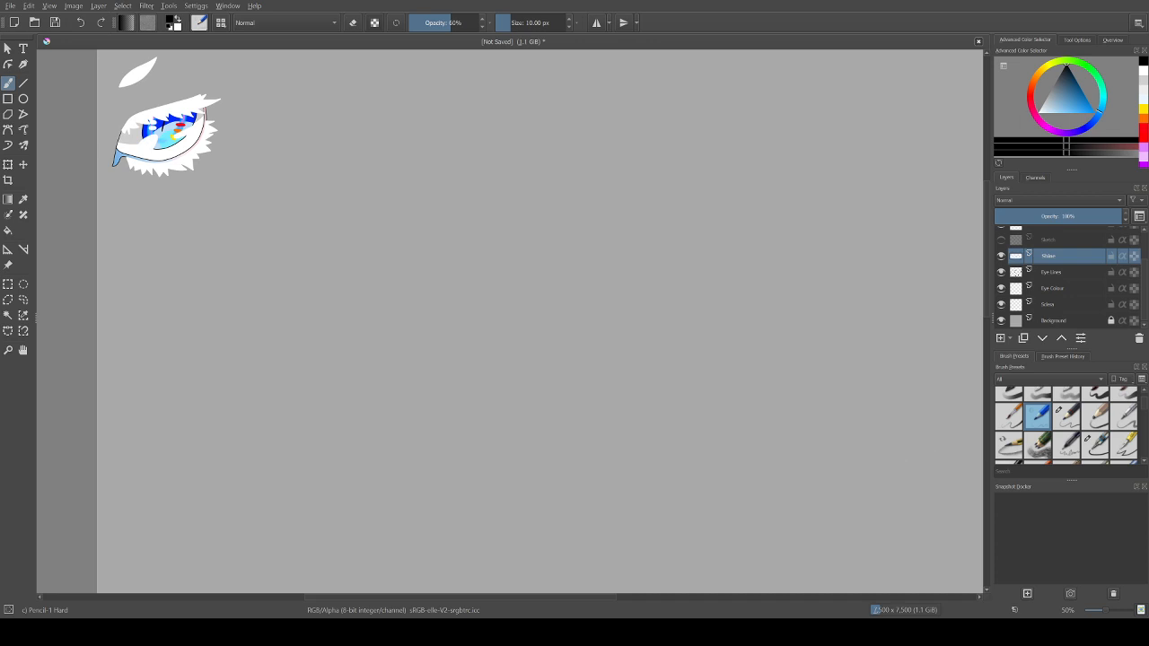
Step: Sketch a large teardrop-shaped head in profile on an empty canvas area, with a pointed snout, mouth lines and a small slanted eye
scroll(460, 291, up, 3)
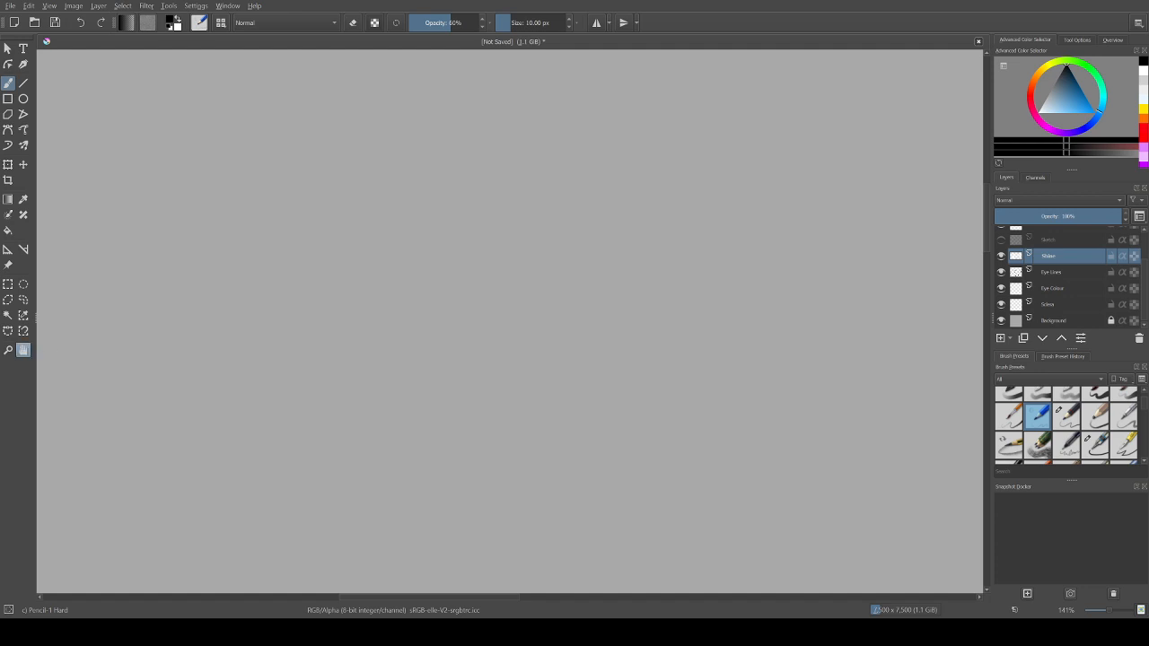
click(23, 350)
mouse_move(269, 162)
mouse_down()
mouse_move(449, 466)
mouse_move(485, 467)
mouse_up()
mouse_move(359, 269)
mouse_down()
mouse_move(599, 275)
mouse_move(676, 334)
mouse_move(389, 278)
mouse_move(298, 310)
mouse_move(470, 328)
mouse_move(700, 306)
mouse_move(690, 324)
mouse_move(603, 340)
mouse_move(614, 332)
mouse_move(277, 314)
mouse_up()
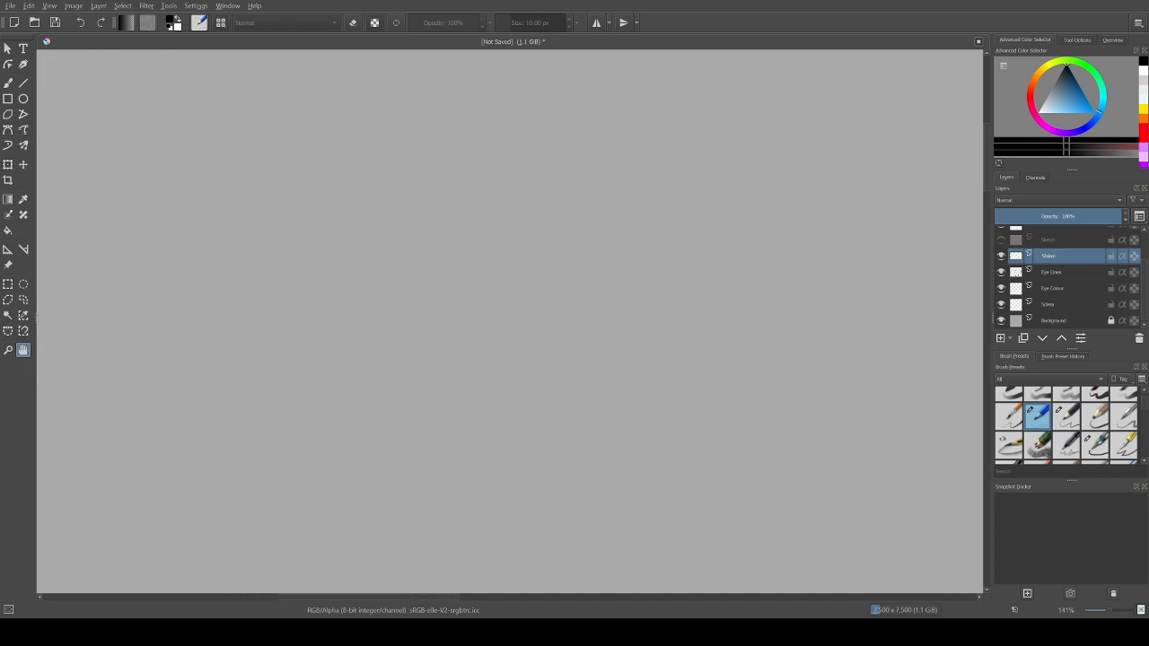
click(8, 82)
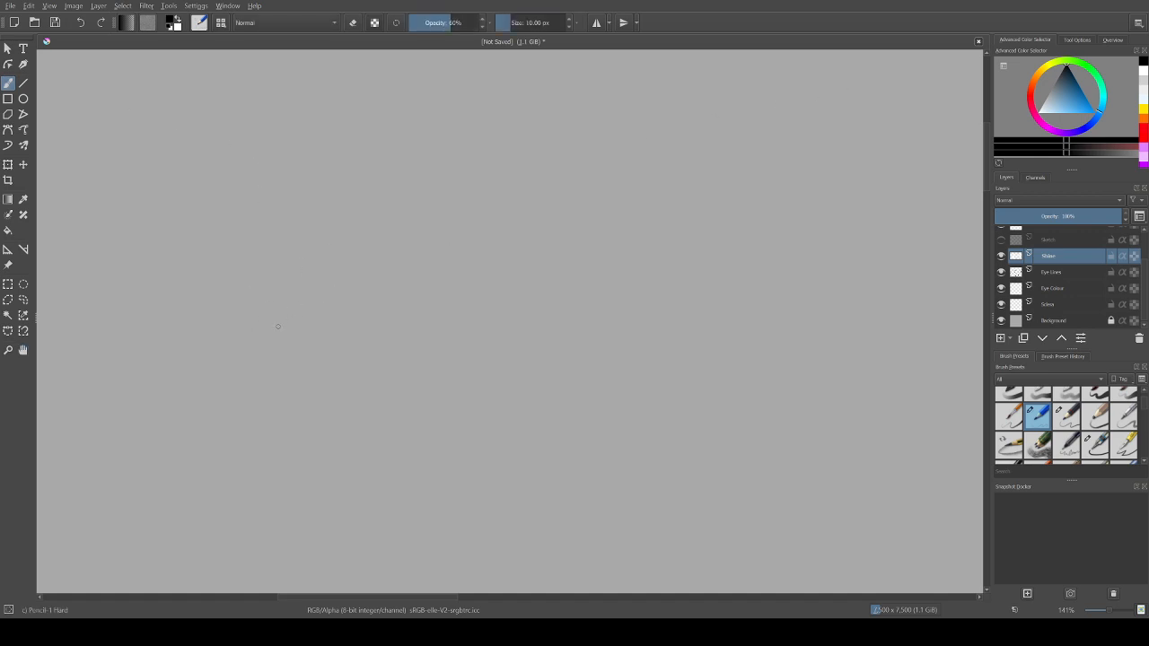
drag(377, 235, 270, 329)
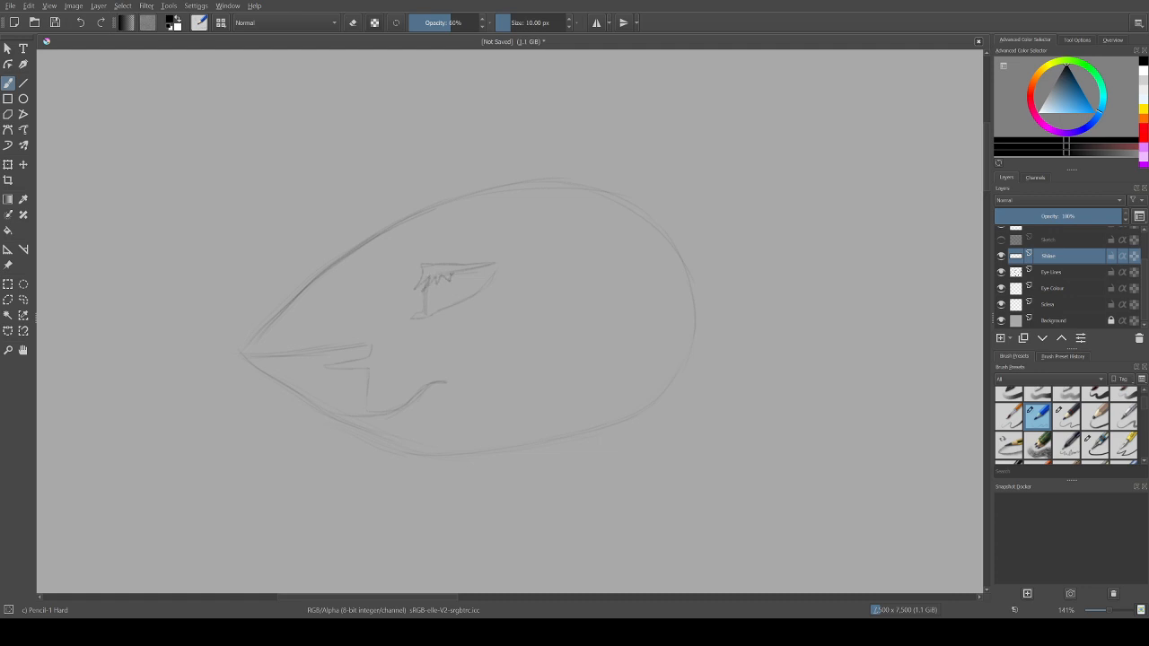
Step: Refine the small sketched eye with extra upper-lid strokes and a redrawn lower-lid curve
drag(463, 273, 482, 267)
mouse_move(492, 291)
mouse_down()
mouse_move(486, 305)
mouse_move(451, 313)
mouse_up()
key(ctrl+z)
drag(447, 316, 498, 289)
Step: Erase the small eye from the head sketch and return to the Pencil-1 Hard preset
key(slash)
mouse_move(426, 239)
mouse_down()
mouse_move(395, 268)
mouse_move(451, 233)
mouse_move(470, 242)
mouse_move(415, 295)
mouse_up()
mouse_move(469, 241)
mouse_down()
mouse_move(403, 323)
mouse_move(415, 332)
mouse_move(503, 262)
mouse_move(466, 306)
mouse_up()
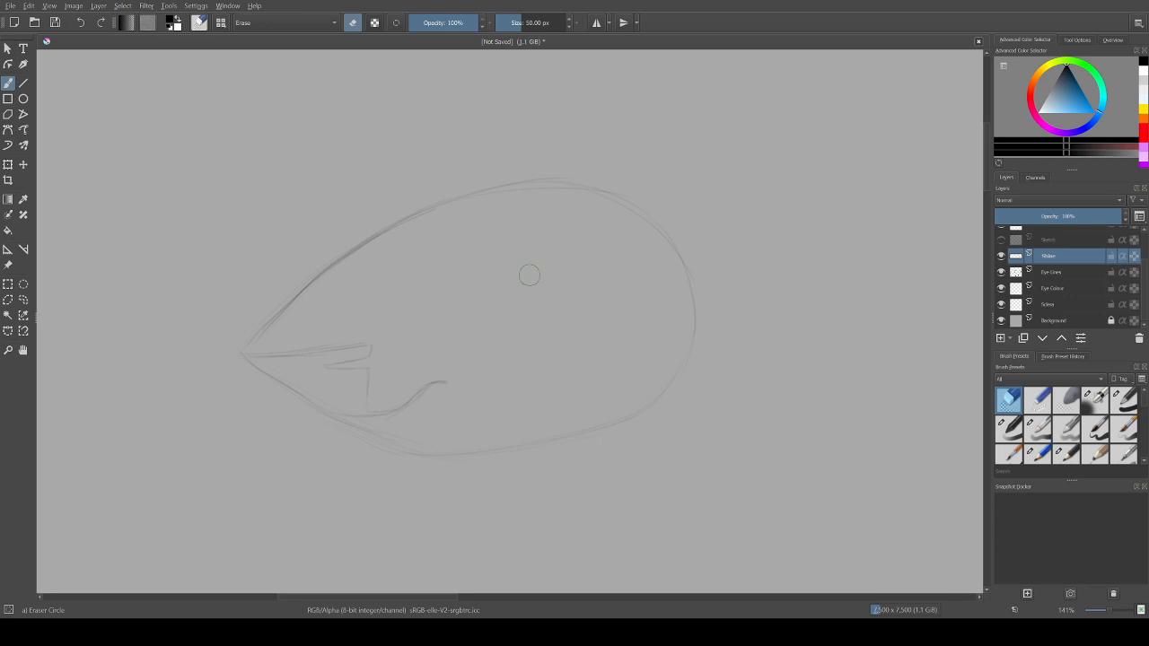
key(slash)
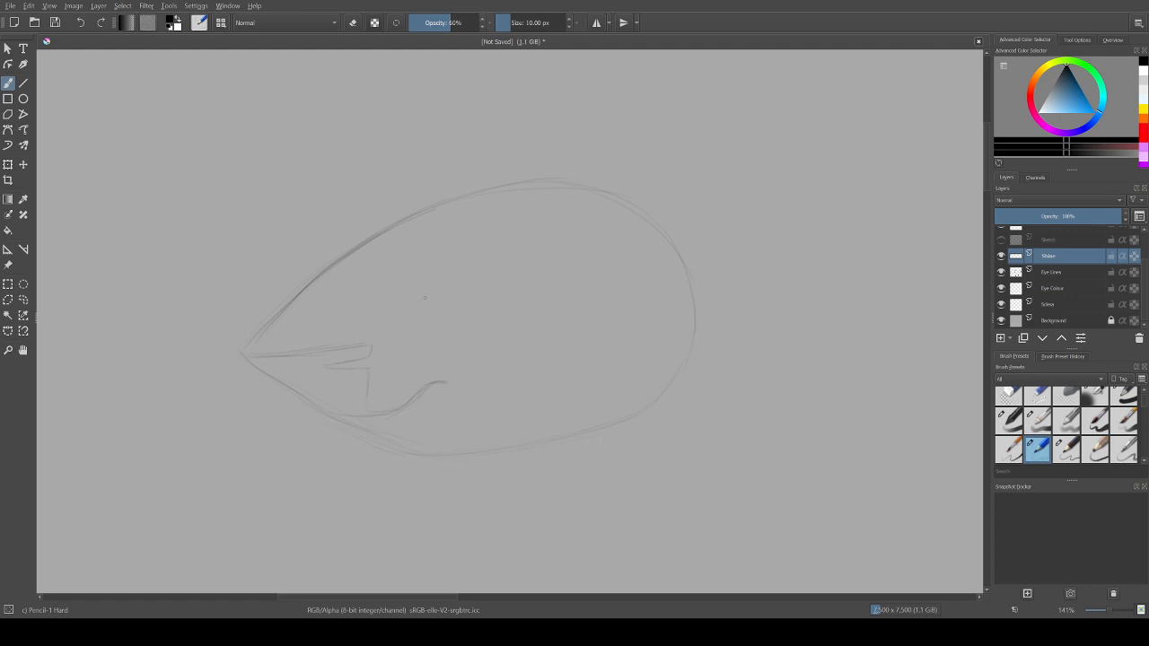
Step: Redraw the slanted eye with spiky lower lashes and a leaf-shaped brow mark, adding curved contour lines around it and along the snout
drag(422, 278, 426, 310)
drag(425, 310, 467, 284)
mouse_move(436, 316)
mouse_down()
mouse_move(474, 305)
mouse_move(499, 267)
mouse_up()
mouse_move(424, 260)
mouse_down()
mouse_move(467, 266)
mouse_move(439, 277)
mouse_up()
drag(444, 230, 416, 259)
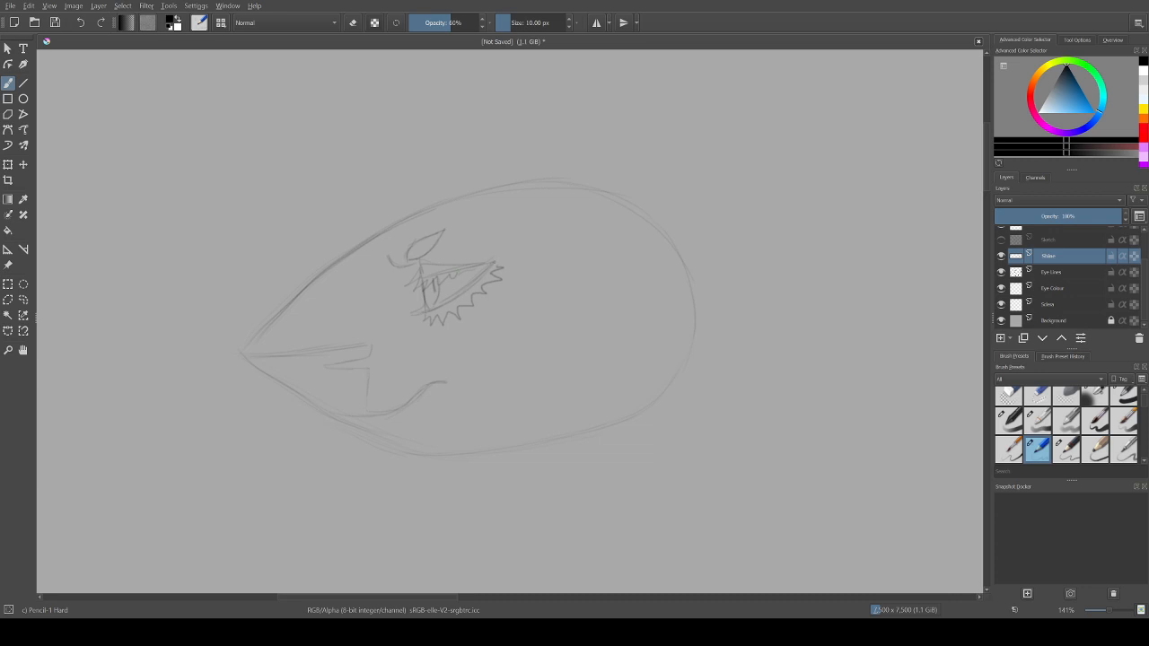
drag(465, 272, 471, 278)
Step: Erase the stray outline around the snout tip and refine the shortened point in pencil
key(e)
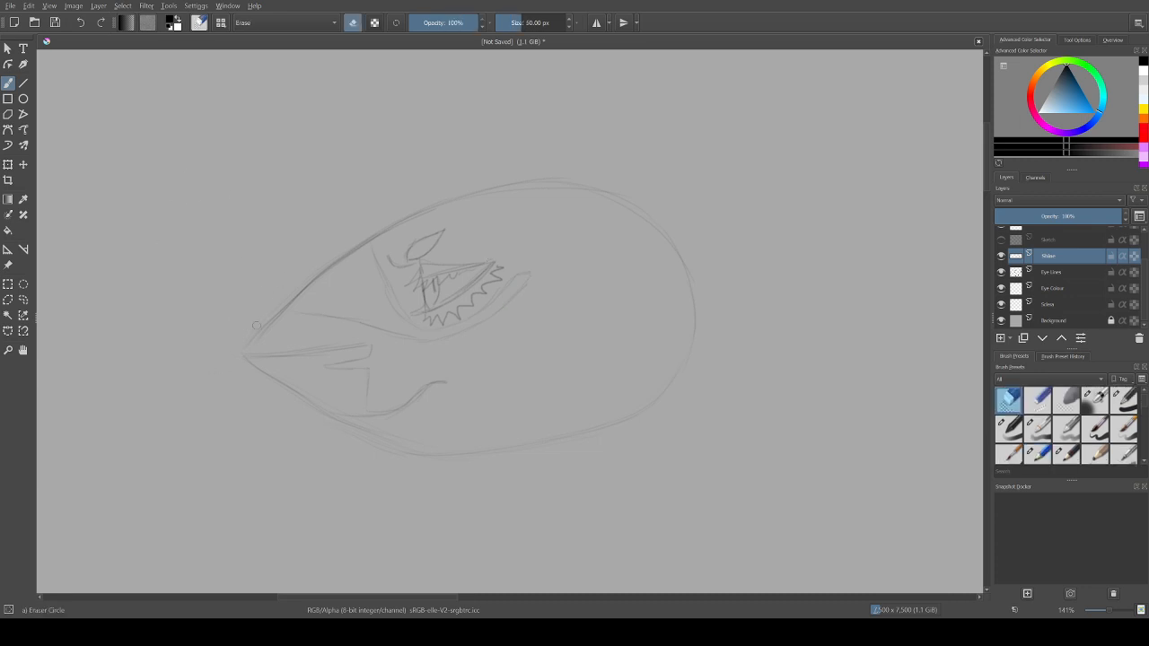
mouse_move(255, 338)
mouse_down()
mouse_move(298, 276)
mouse_move(245, 355)
mouse_move(321, 255)
mouse_move(247, 363)
mouse_move(302, 291)
mouse_up()
key(e)
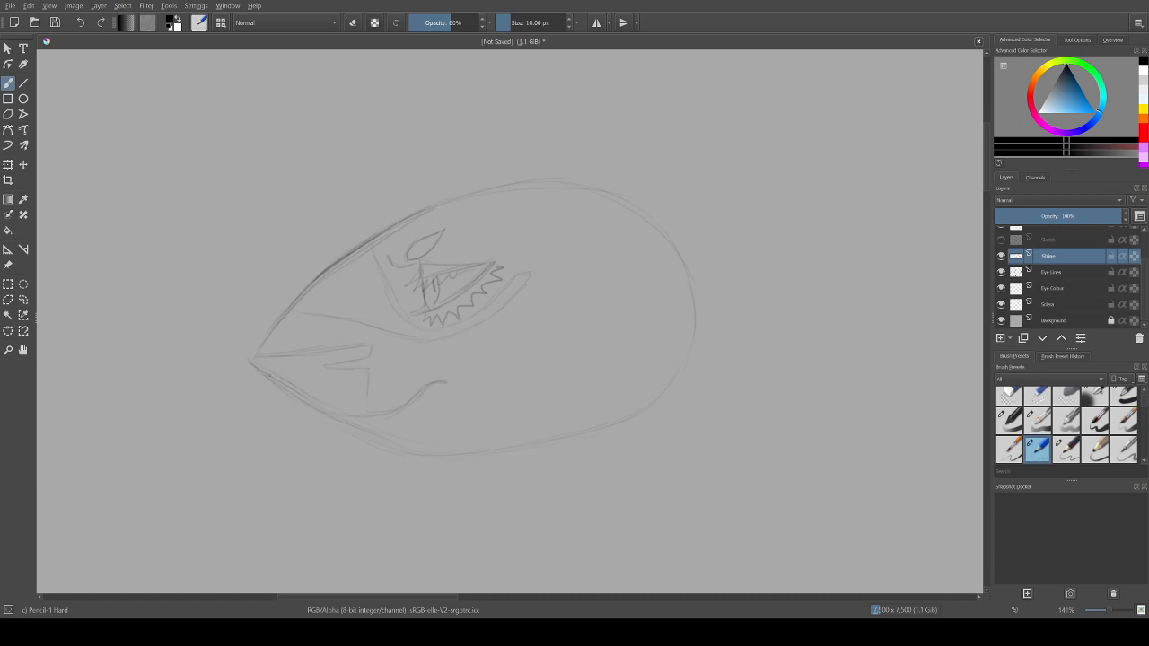
Step: Erase and redraw the curved jaw line beneath the mouth, and darken the mouth's angular lines with the pencil
mouse_move(329, 414)
mouse_down()
mouse_move(415, 408)
mouse_move(406, 392)
mouse_move(398, 398)
mouse_move(422, 394)
mouse_move(408, 418)
mouse_up()
key(slash)
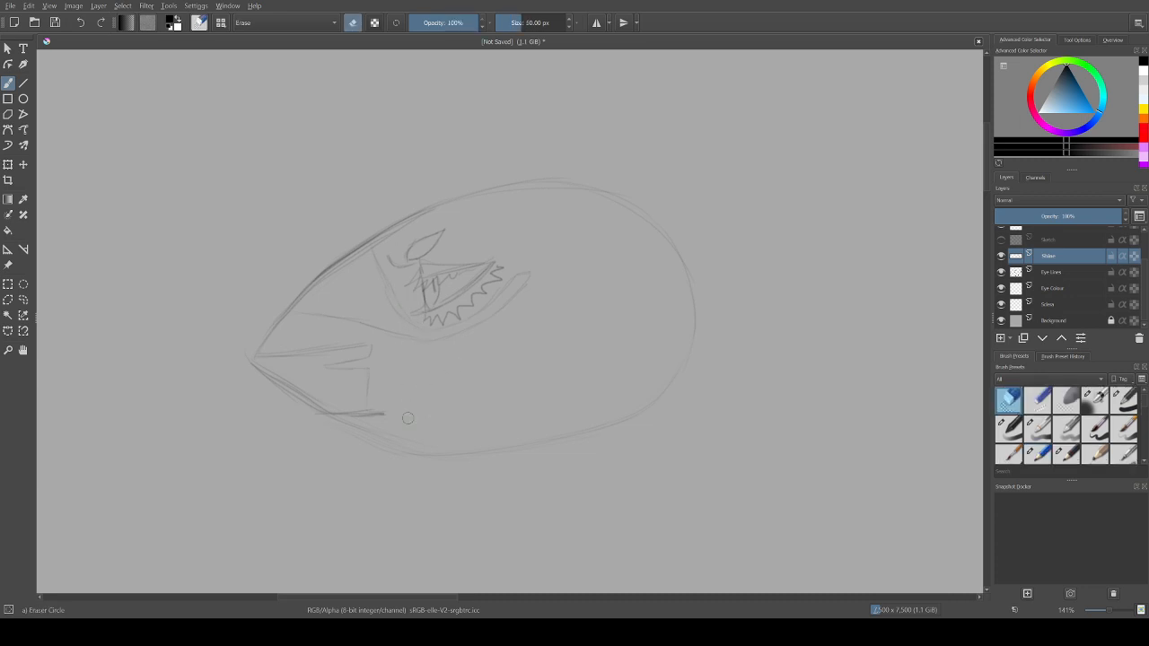
key(slash)
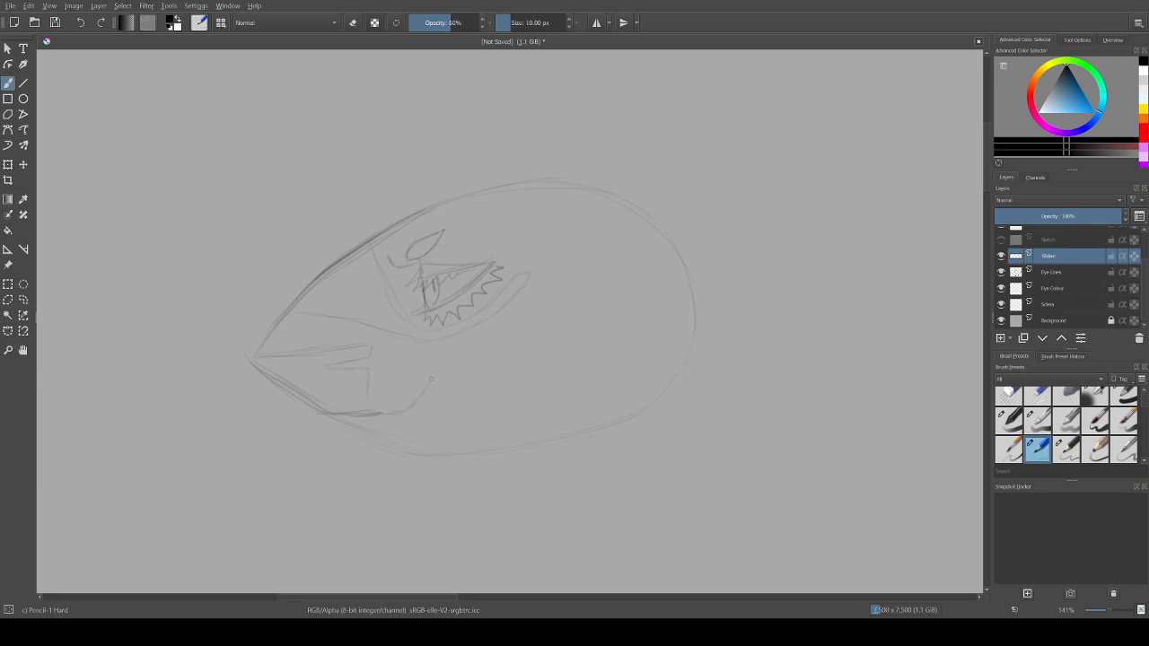
drag(435, 383, 455, 375)
mouse_move(324, 350)
mouse_down()
mouse_move(359, 341)
mouse_move(372, 352)
mouse_move(345, 360)
mouse_move(362, 360)
mouse_up()
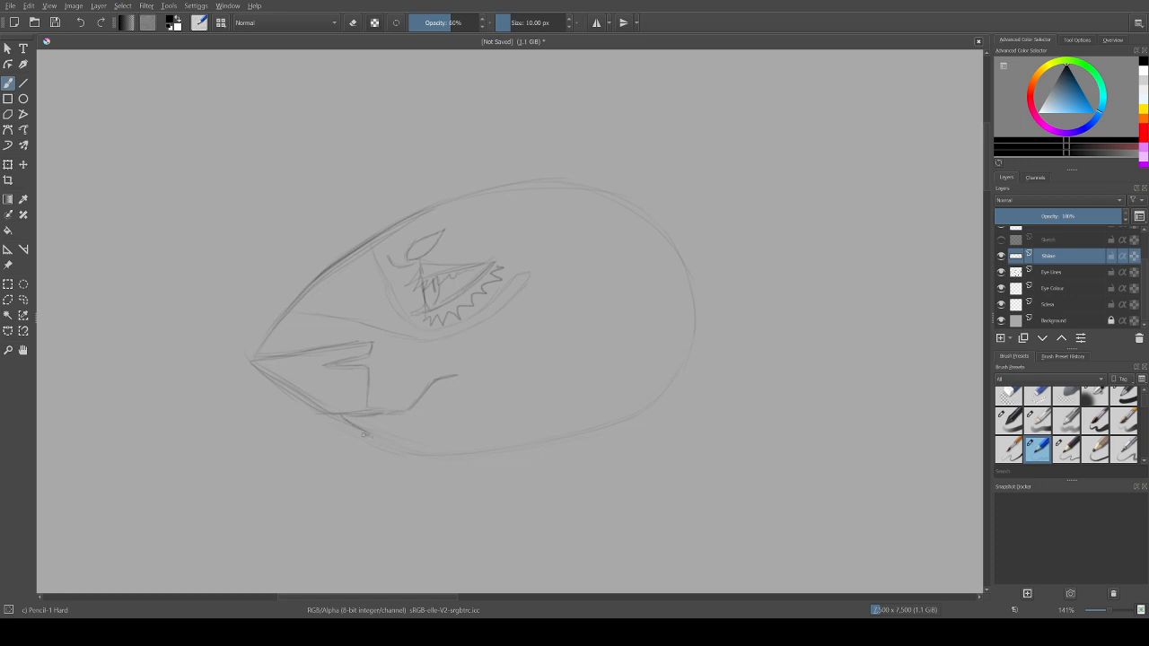
Step: Sketch a column of jagged fur tufts running down from under the chin, redrawing the lower spikes
mouse_move(372, 437)
mouse_down()
mouse_move(313, 435)
mouse_move(357, 454)
mouse_move(283, 466)
mouse_move(314, 482)
mouse_move(287, 483)
mouse_move(396, 504)
mouse_move(321, 536)
mouse_up()
key(ctrl+z)
key(ctrl+z)
mouse_move(318, 474)
mouse_down()
mouse_move(280, 482)
mouse_move(372, 539)
mouse_move(332, 564)
mouse_move(401, 568)
mouse_up()
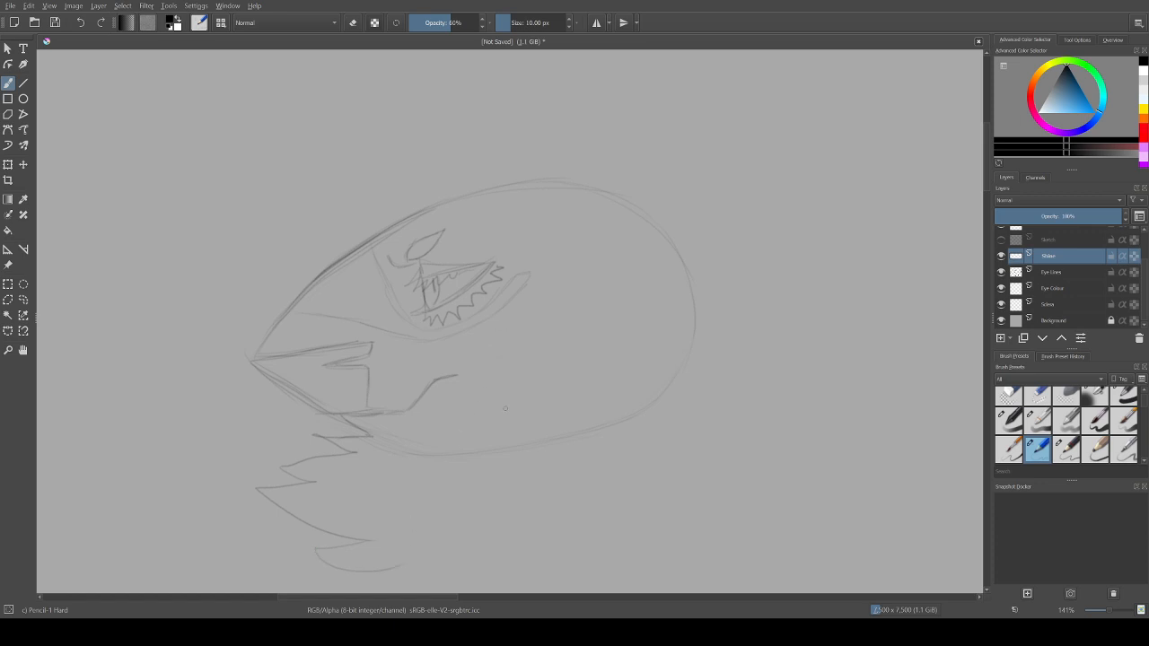
Step: Erase the lower and lower-rear outline of the head oval and return to the Pencil-1 Hard preset
key(e)
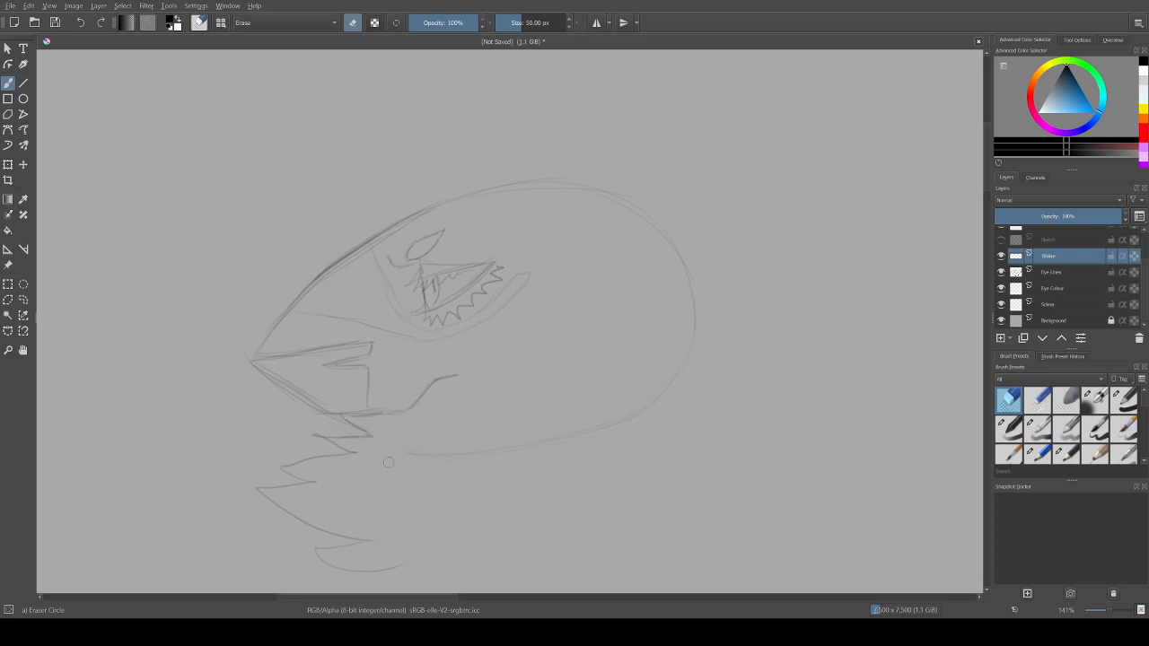
mouse_move(407, 455)
mouse_down()
mouse_move(517, 421)
mouse_move(491, 452)
mouse_move(500, 458)
mouse_move(549, 439)
mouse_move(473, 470)
mouse_move(550, 452)
mouse_move(659, 406)
mouse_move(659, 388)
mouse_move(682, 369)
mouse_up()
key(slash)
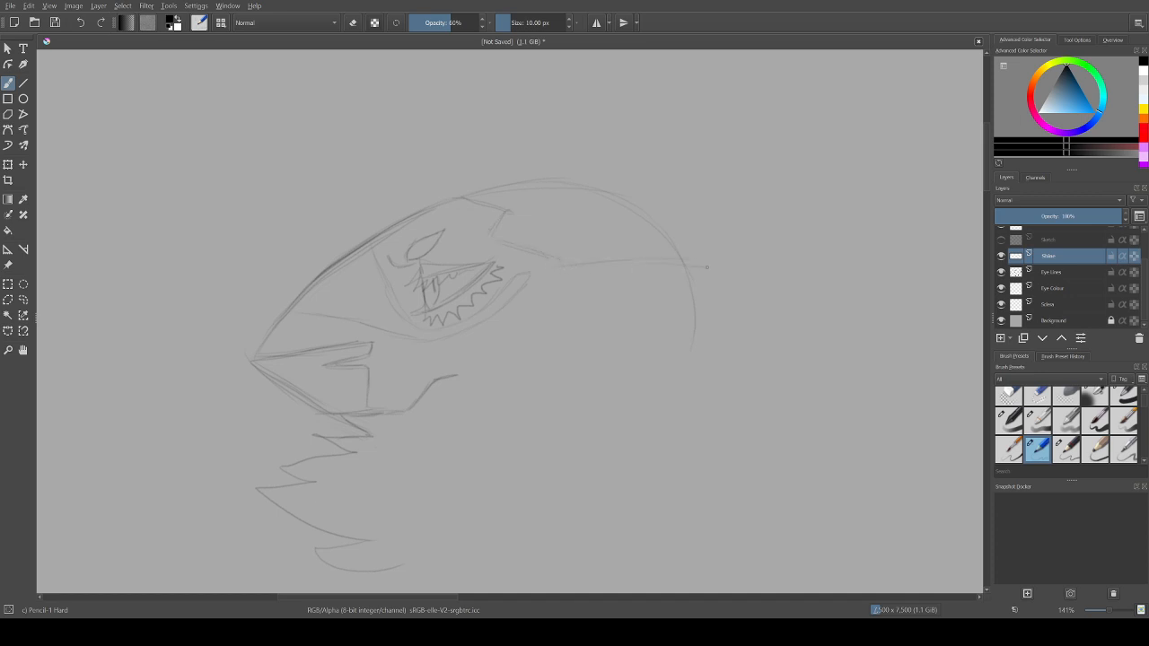
Step: Sketch a long pointed ear sweeping back from the head, with jagged fur lines inside it
drag(707, 267, 778, 275)
drag(844, 296, 746, 292)
mouse_move(638, 321)
mouse_down()
mouse_move(757, 322)
mouse_move(747, 319)
mouse_move(811, 304)
mouse_up()
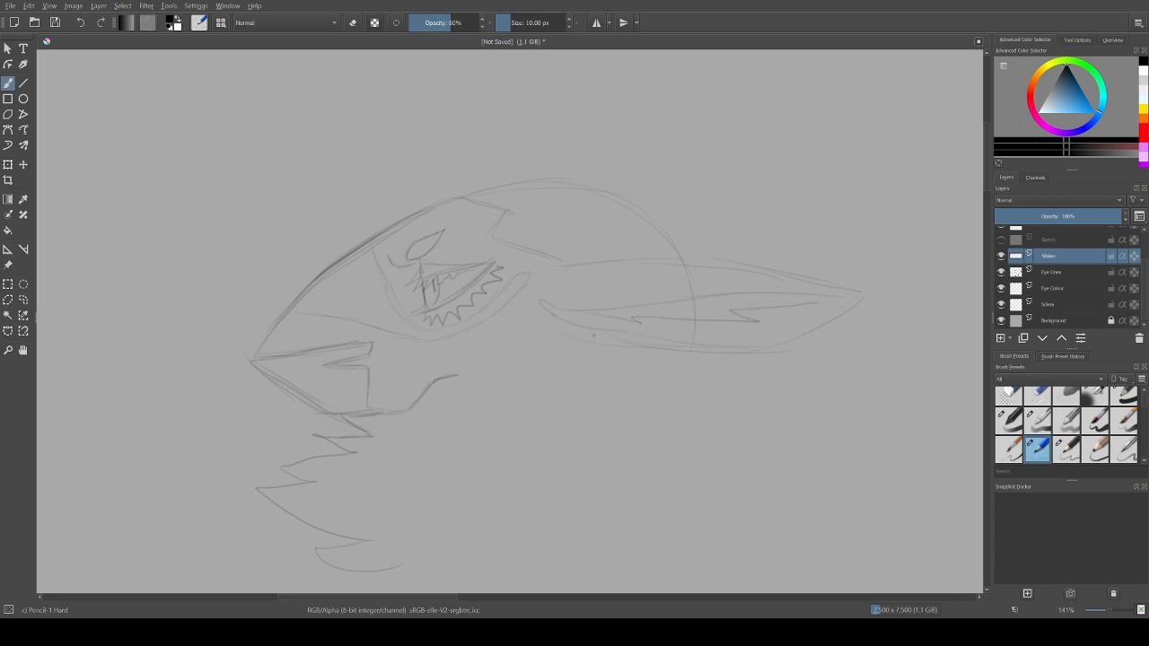
drag(664, 341, 772, 343)
Step: Add slanted strokes across the crown, then erase the upper forehead outline and redraw it flatter
drag(539, 182, 571, 241)
key(e)
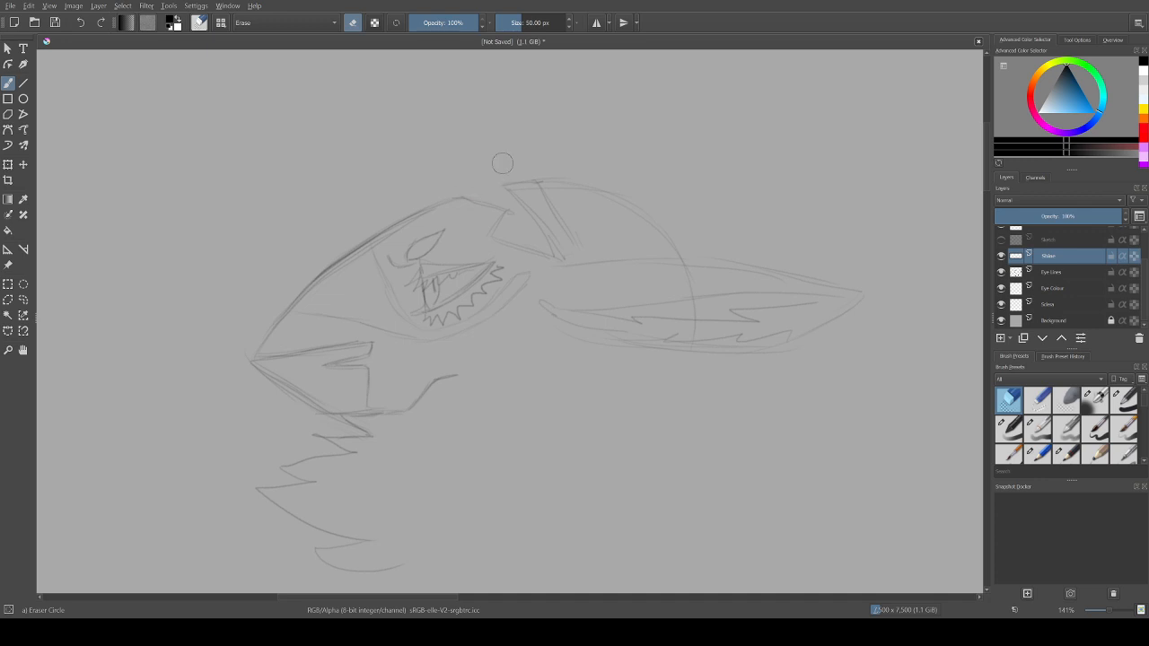
key(e)
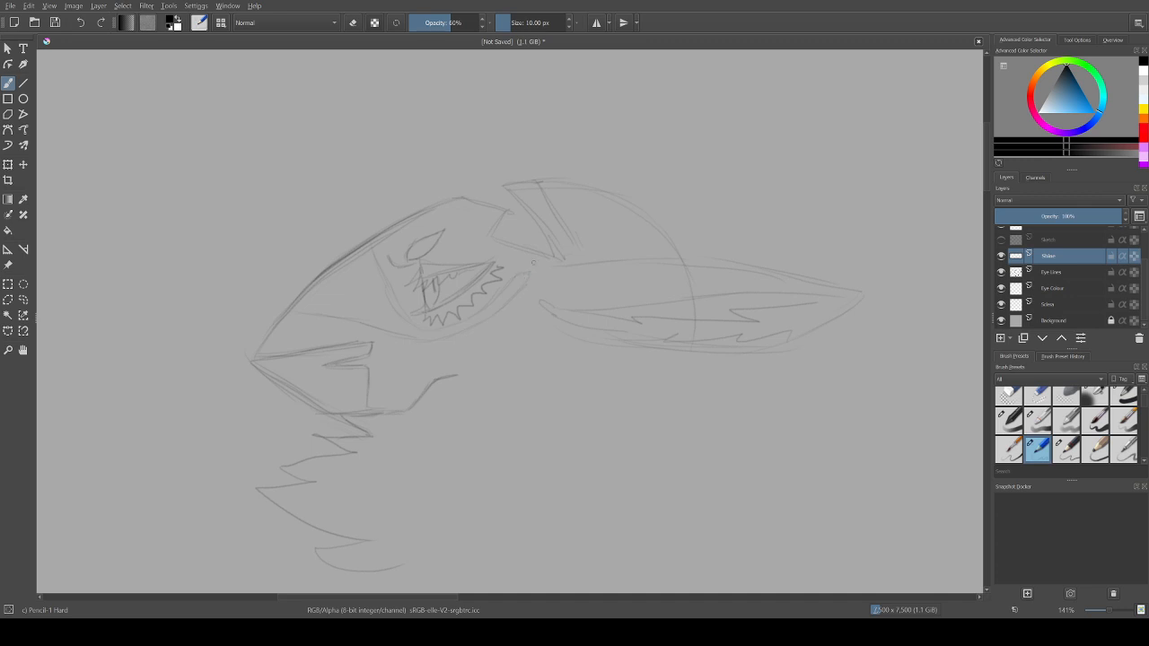
key(e)
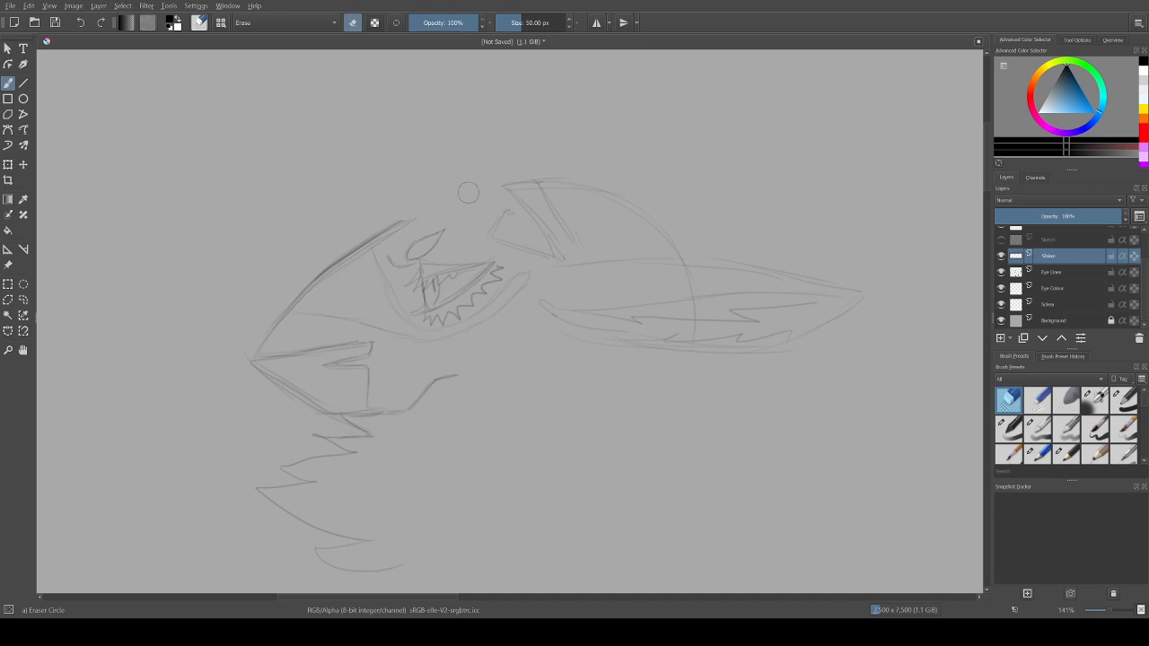
key(e)
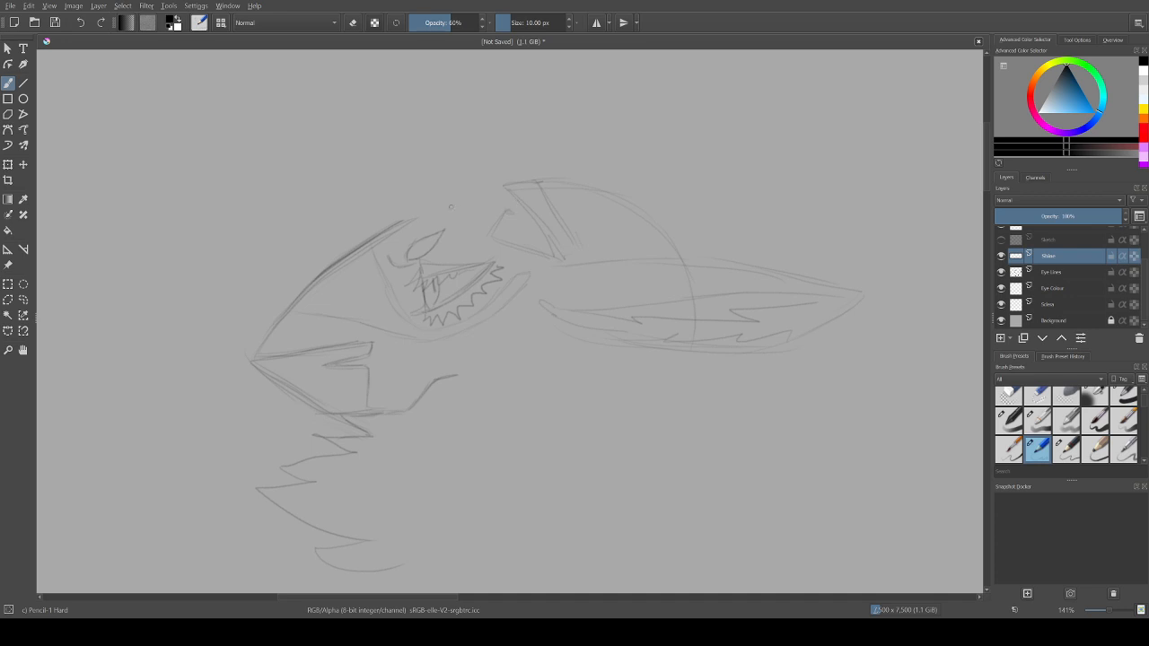
drag(503, 209, 468, 209)
Step: Sketch a large spiky forelock from the crown out past the snout and back to the chin fur, undoing the first outline
mouse_move(418, 158)
mouse_down()
mouse_move(369, 146)
mouse_move(121, 141)
mouse_move(174, 190)
mouse_move(43, 256)
mouse_move(112, 282)
mouse_move(84, 316)
mouse_move(86, 382)
mouse_move(248, 377)
mouse_up()
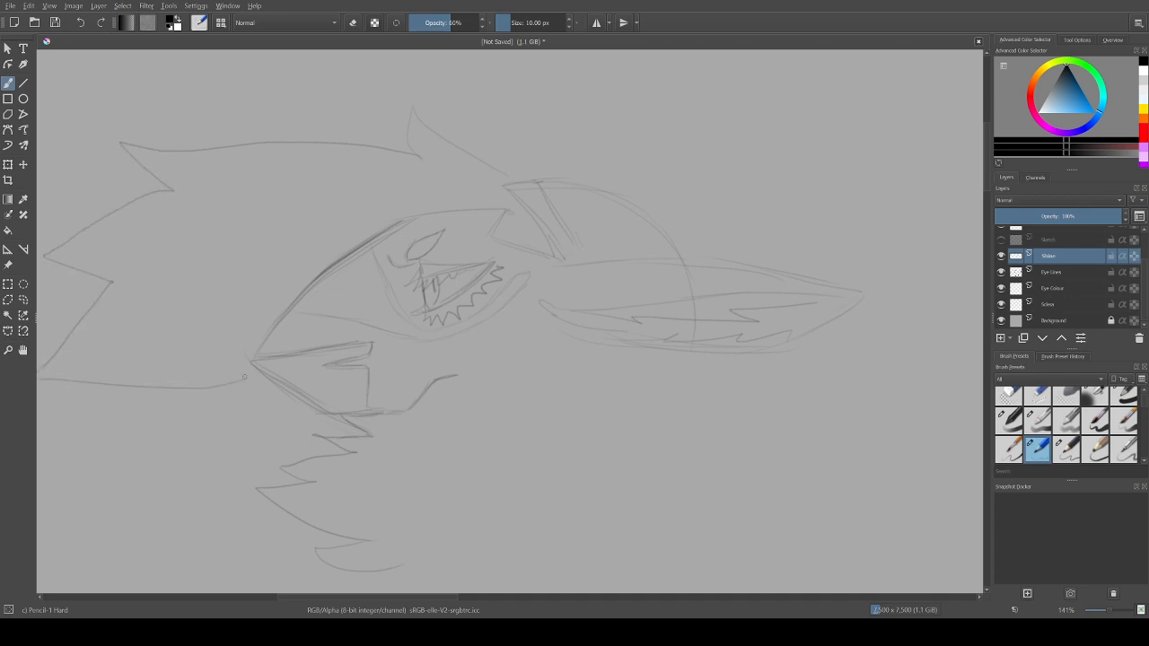
key(ctrl+z)
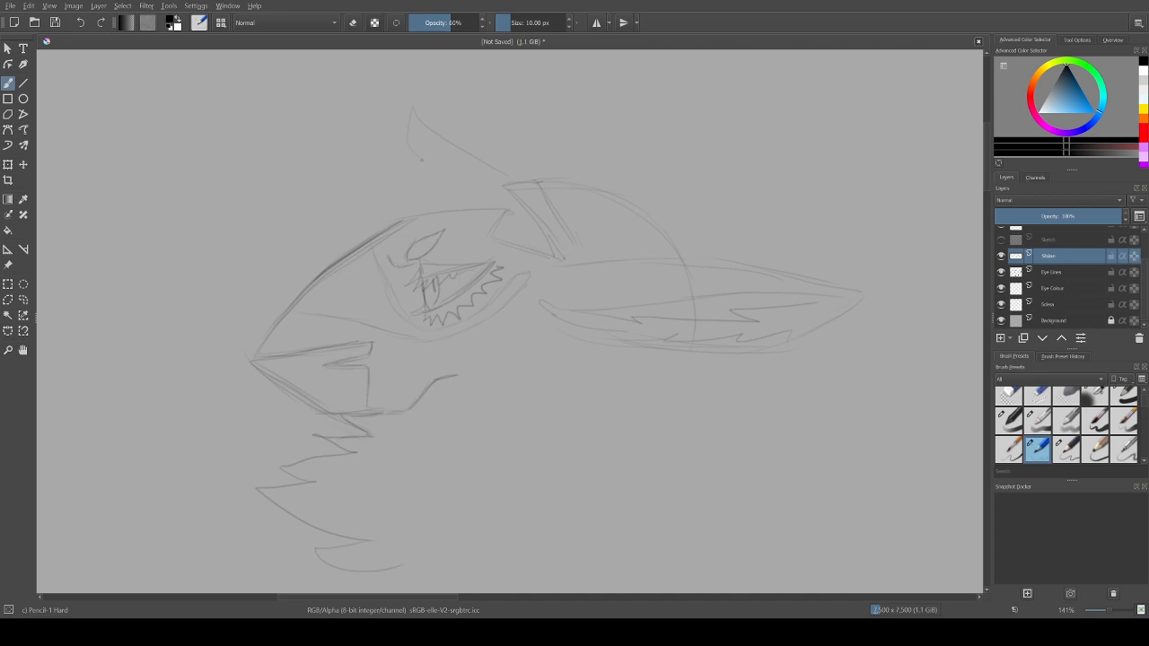
mouse_move(421, 157)
mouse_down()
mouse_move(198, 126)
mouse_move(246, 198)
mouse_move(52, 321)
mouse_up()
drag(318, 597, 307, 597)
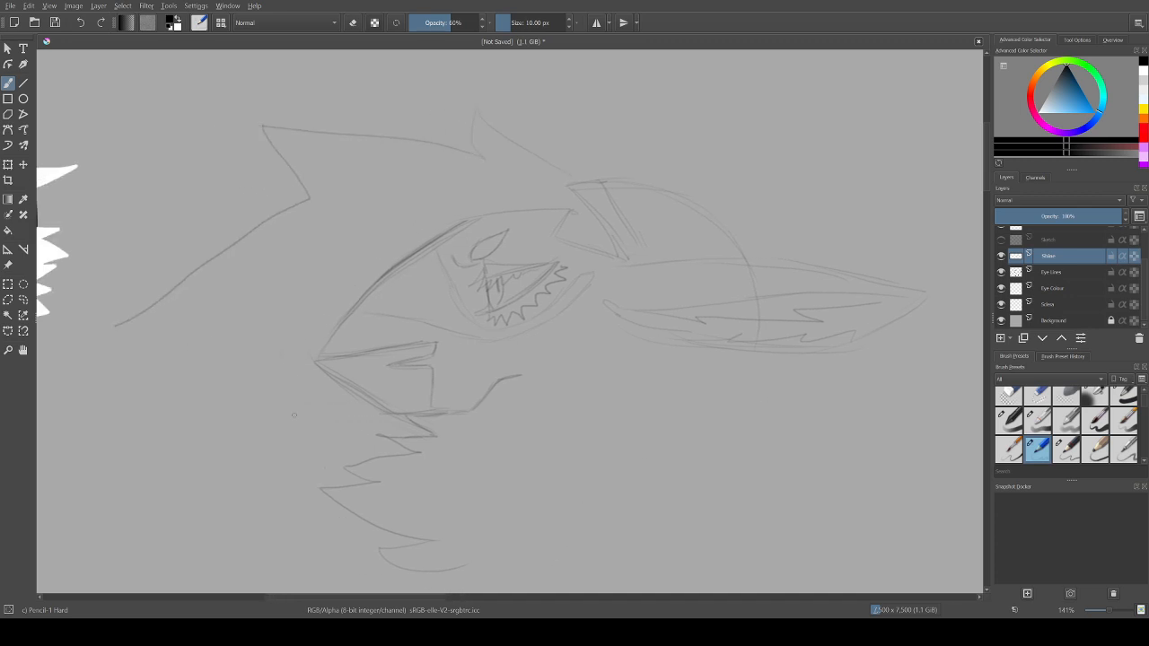
mouse_move(114, 325)
mouse_down()
mouse_move(161, 355)
mouse_move(115, 364)
mouse_move(156, 409)
mouse_move(281, 439)
mouse_move(275, 455)
mouse_move(287, 438)
mouse_move(241, 483)
mouse_move(338, 480)
mouse_up()
drag(356, 597, 385, 597)
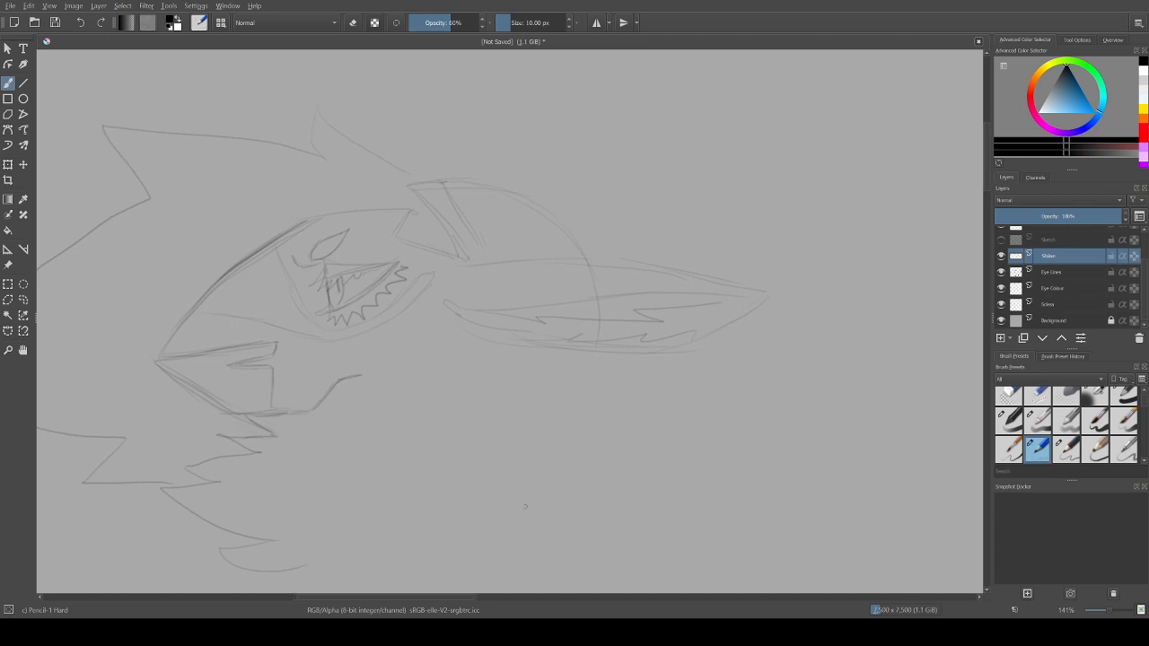
Step: Erase the part of the head curve that crosses the long ear and return to the pencil
key(slash)
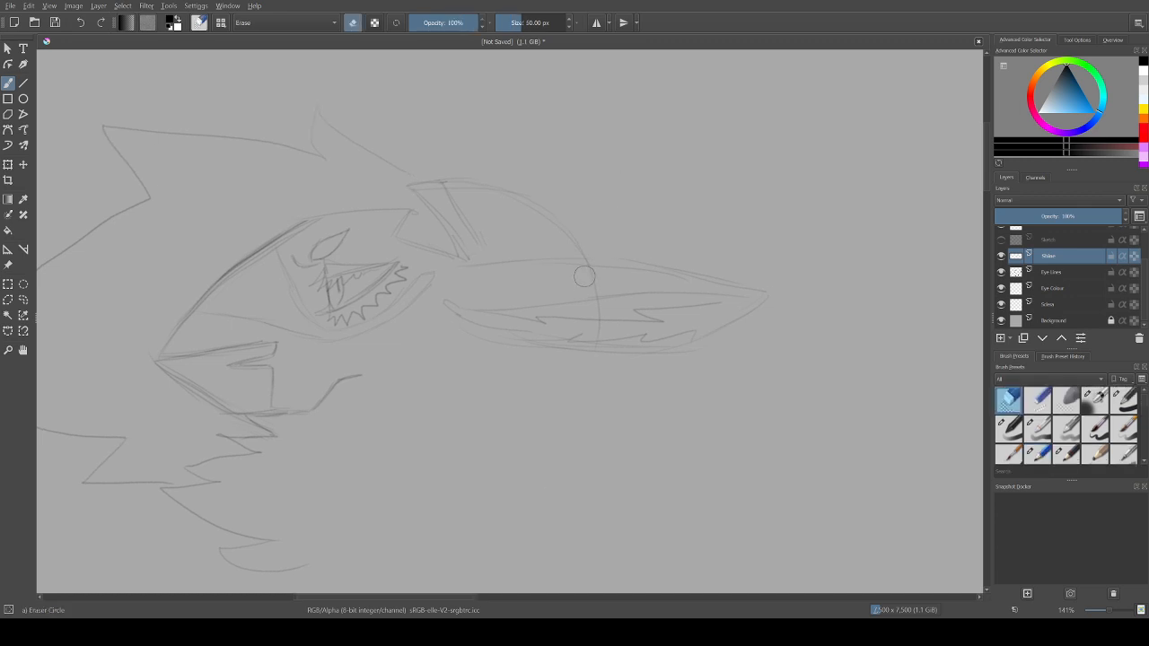
drag(583, 267, 592, 265)
mouse_move(584, 267)
mouse_down()
mouse_move(595, 293)
mouse_move(604, 303)
mouse_move(591, 307)
mouse_move(605, 305)
mouse_move(593, 308)
mouse_move(601, 329)
mouse_move(591, 327)
mouse_move(603, 325)
mouse_move(604, 347)
mouse_move(592, 347)
mouse_move(619, 338)
mouse_move(602, 299)
mouse_up()
key(slash)
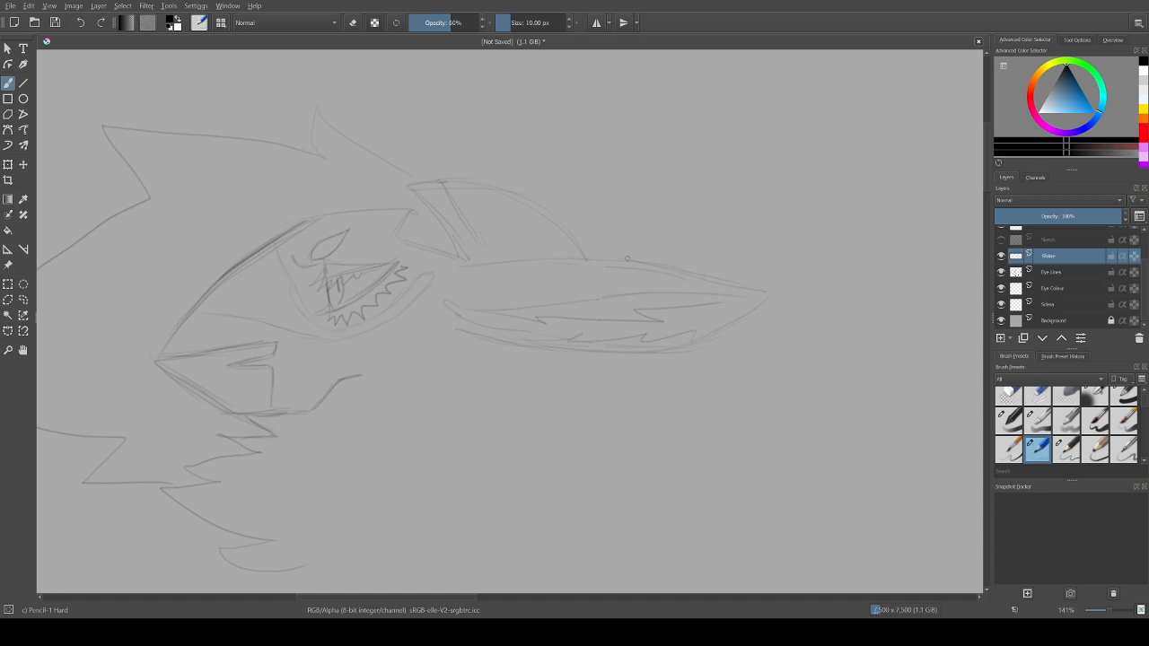
Step: Outline the long ear with outer fur tufts and sketch a second triangular ear behind the crown with a small hair tuft
mouse_move(729, 272)
mouse_down()
mouse_move(836, 297)
mouse_move(789, 302)
mouse_move(820, 313)
mouse_move(719, 346)
mouse_move(750, 357)
mouse_move(642, 367)
mouse_move(663, 385)
mouse_move(529, 371)
mouse_move(540, 376)
mouse_move(474, 352)
mouse_up()
drag(588, 226, 598, 248)
key(ctrl+z)
key(ctrl+z)
key(ctrl+z)
key(ctrl+z)
mouse_move(598, 235)
mouse_down()
mouse_move(733, 164)
mouse_move(714, 241)
mouse_up()
mouse_move(590, 226)
mouse_down()
mouse_move(565, 192)
mouse_move(583, 208)
mouse_up()
Step: Sketch a large wavy mane outline arching from the crown tuft over the ears and down behind the head
scroll(511, 318, up, 1)
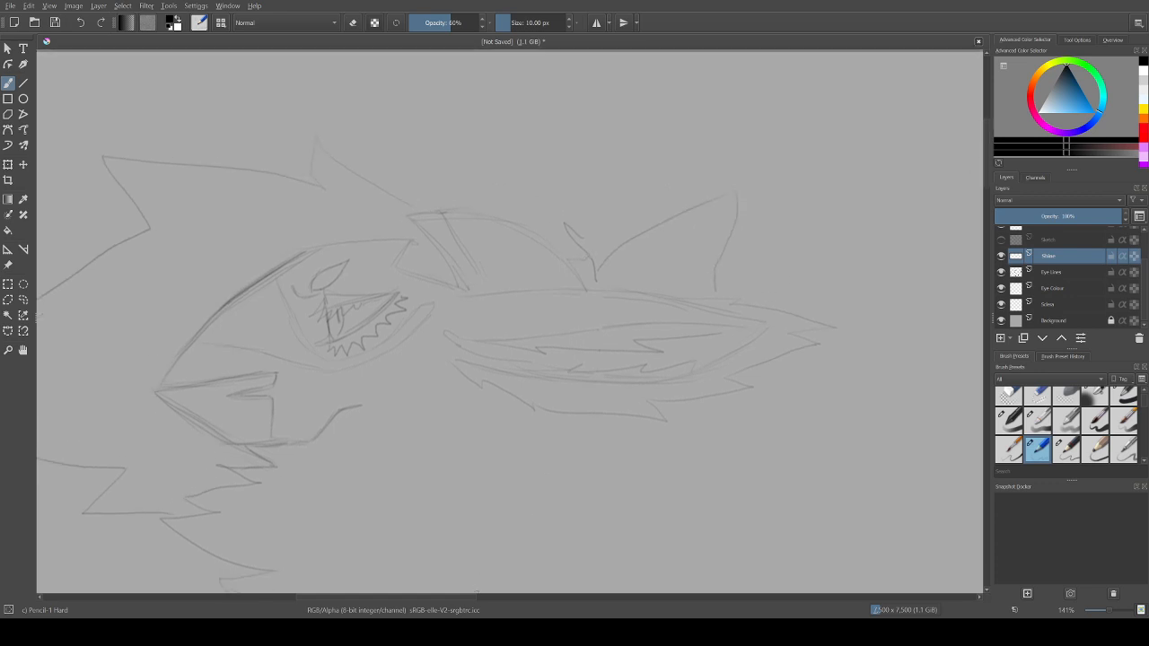
scroll(510, 319, right, 2)
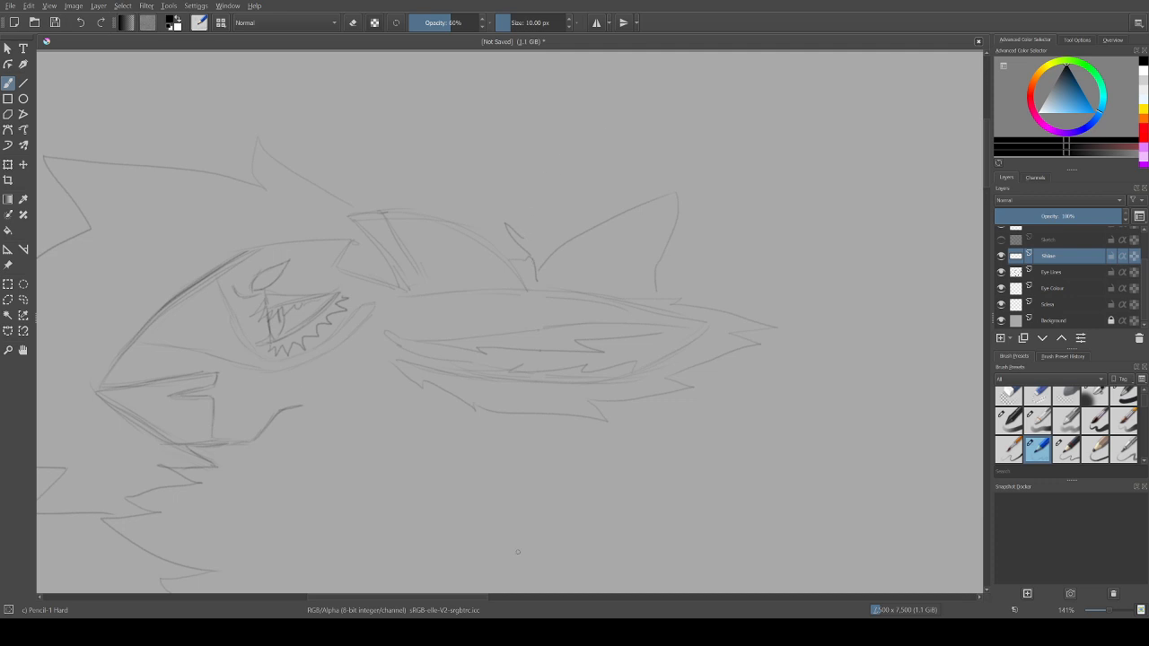
drag(476, 597, 490, 597)
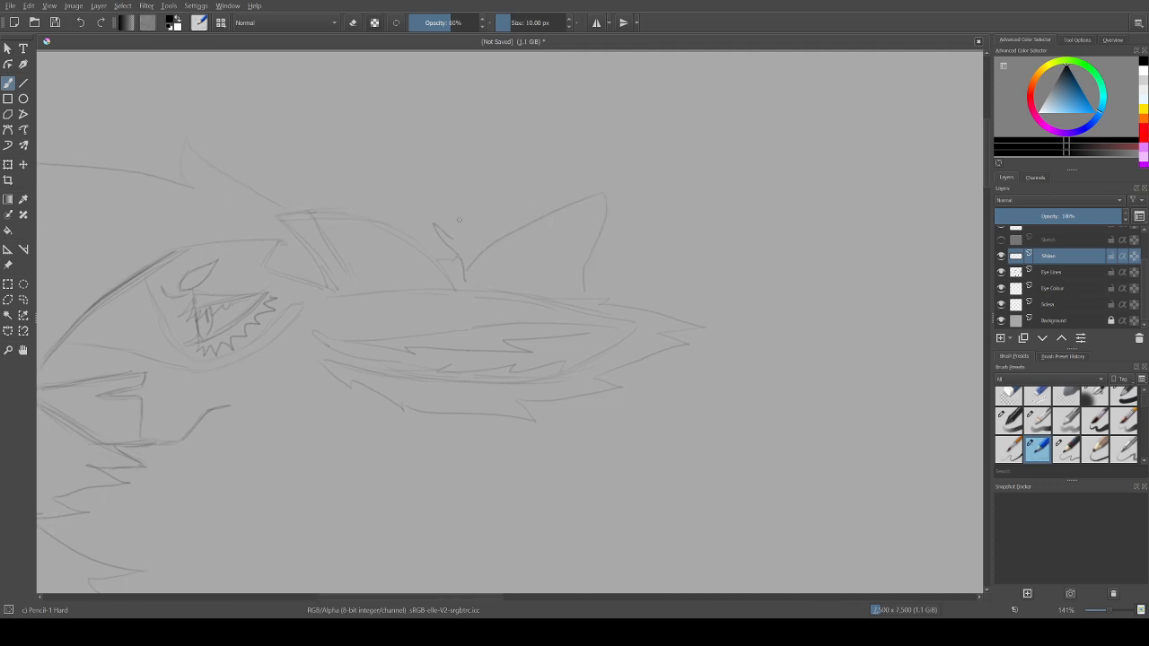
mouse_move(449, 229)
mouse_down()
mouse_move(622, 79)
mouse_move(764, 76)
mouse_move(715, 116)
mouse_move(787, 182)
mouse_up()
scroll(510, 323, down, 5)
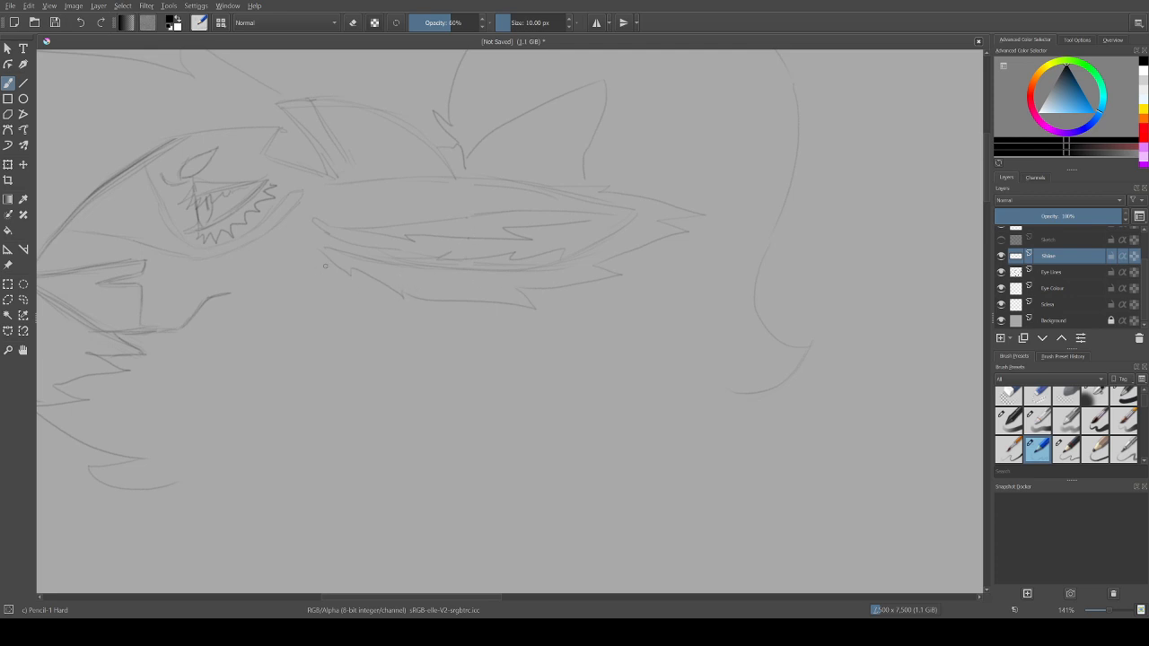
Step: Draw spiky cheek fluff beneath the ear, long wavy hair locks beside it and a small curl between them
mouse_move(325, 264)
mouse_down()
mouse_move(298, 261)
mouse_move(313, 274)
mouse_move(256, 276)
mouse_move(279, 290)
mouse_move(257, 287)
mouse_move(274, 313)
mouse_move(324, 317)
mouse_move(282, 351)
mouse_move(313, 346)
mouse_move(303, 383)
mouse_up()
drag(318, 372, 307, 401)
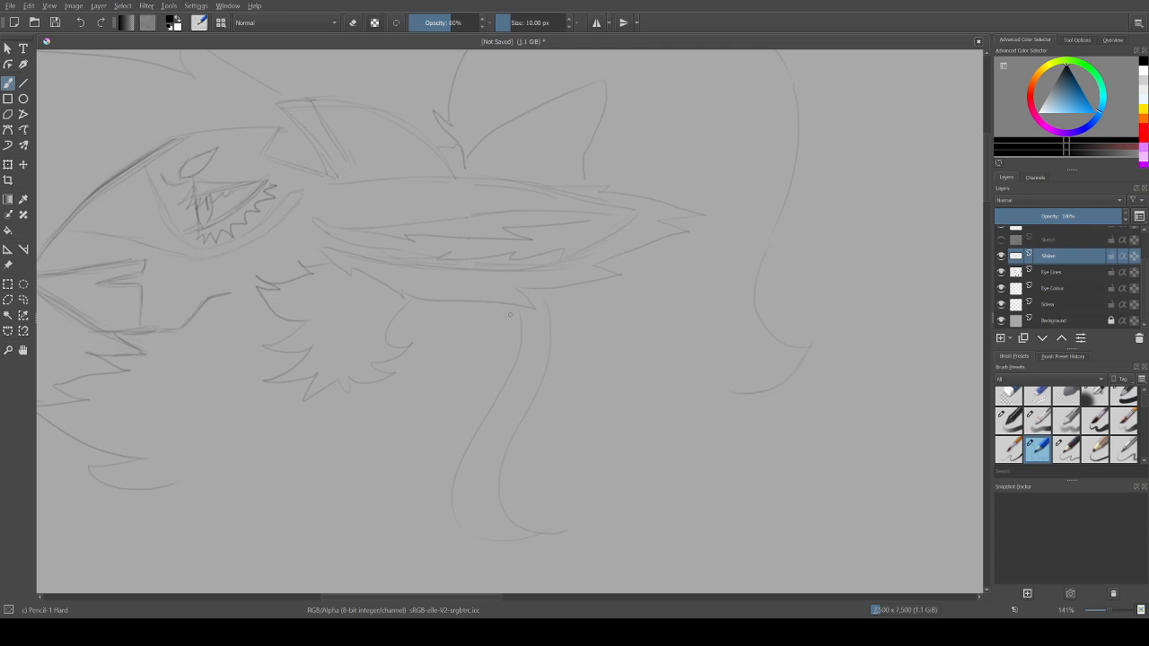
mouse_move(481, 306)
mouse_down()
mouse_move(455, 344)
mouse_move(447, 329)
mouse_move(484, 377)
mouse_up()
Step: Extend the rear mane outline downward in an S-curve, undoing the extra stroke below the hair locks
scroll(796, 222, down, 5)
mouse_move(736, 177)
mouse_down()
mouse_move(734, 334)
mouse_move(780, 429)
mouse_up()
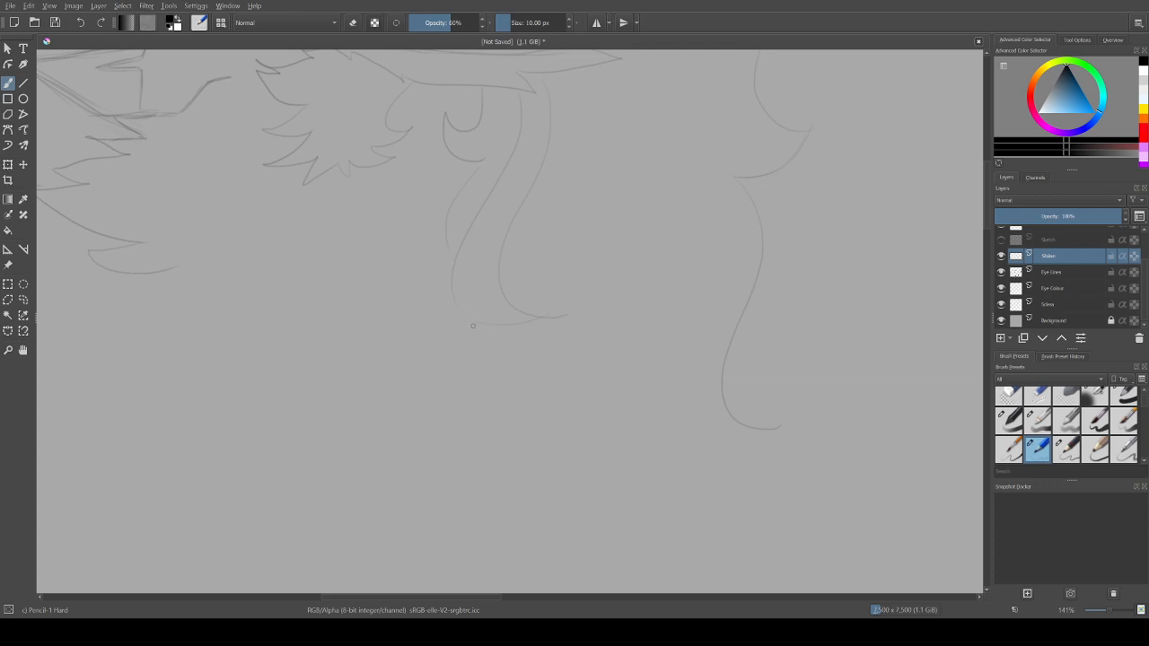
drag(441, 386, 417, 476)
key(ctrl+z)
Step: Add small hair tufts on the crown, strand lines within the hair and fur spikes at the hairline behind the eye
scroll(976, 195, up, 5)
drag(987, 155, 987, 157)
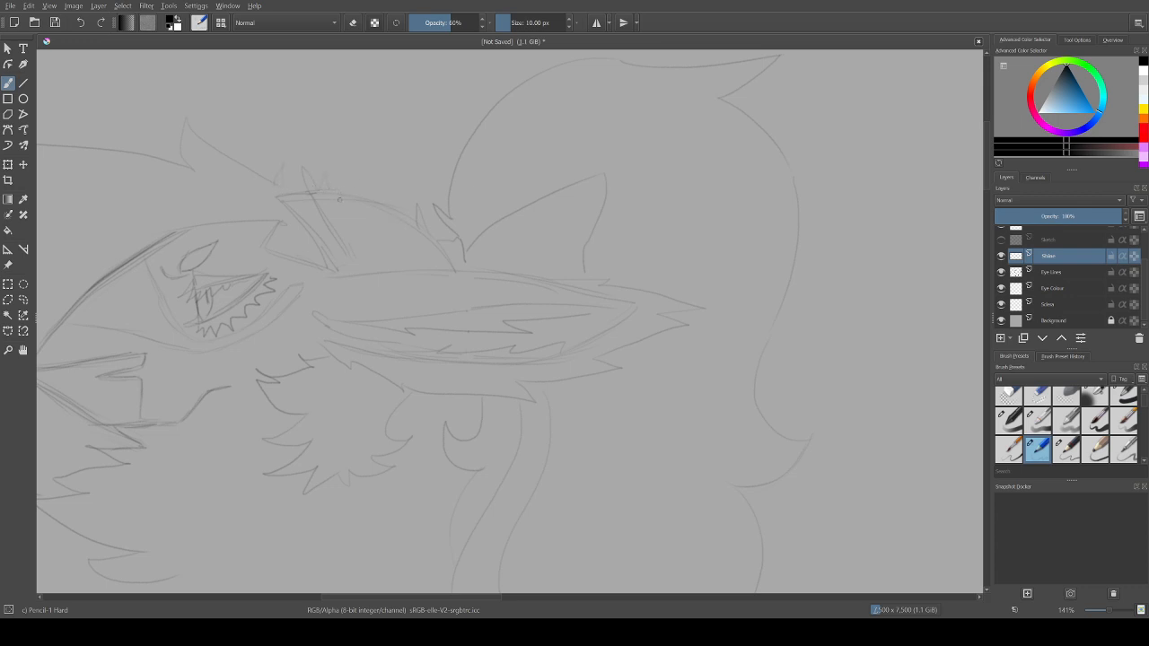
drag(367, 216, 333, 215)
mouse_move(411, 598)
mouse_down()
mouse_move(367, 598)
mouse_move(436, 597)
mouse_up()
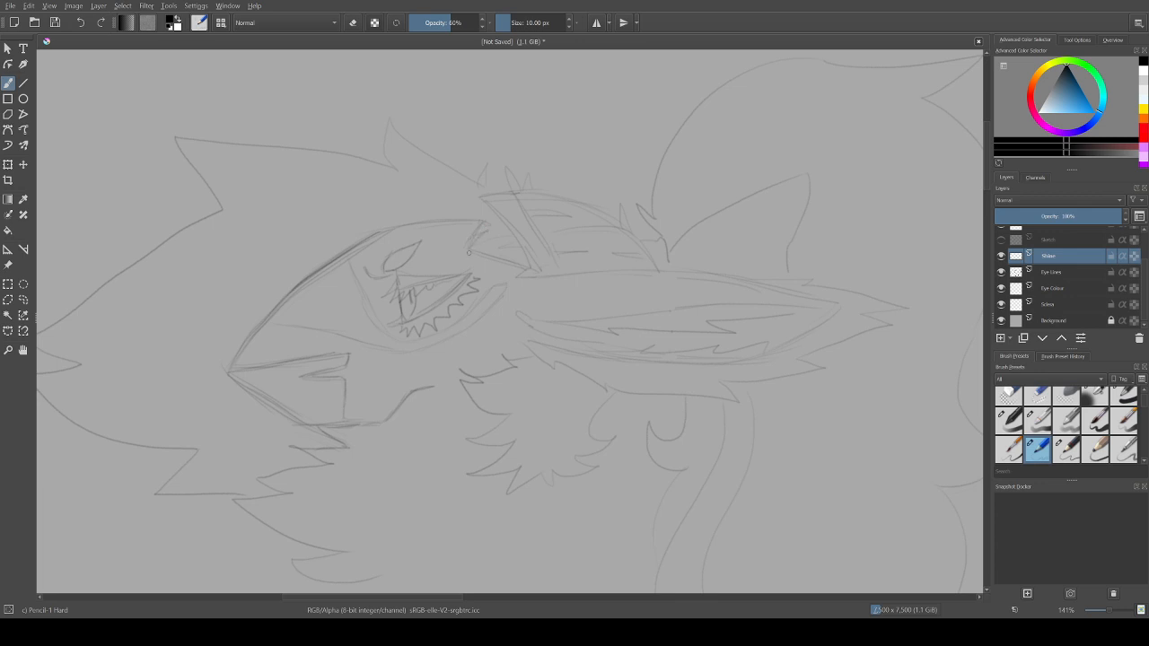
drag(491, 256, 503, 262)
drag(794, 422, 766, 422)
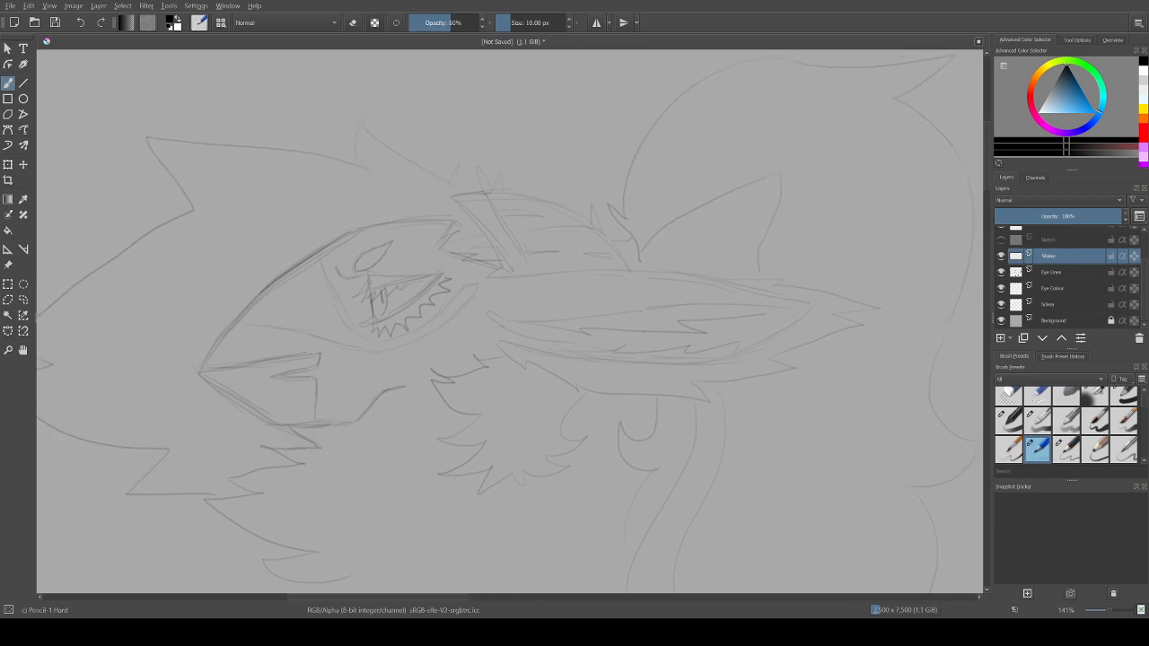
Step: Sketch a straight tapering limb below the cheek fluff, ending in a flat face with small rounded markings
mouse_move(987, 156)
mouse_down()
mouse_move(987, 189)
mouse_move(986, 175)
mouse_up()
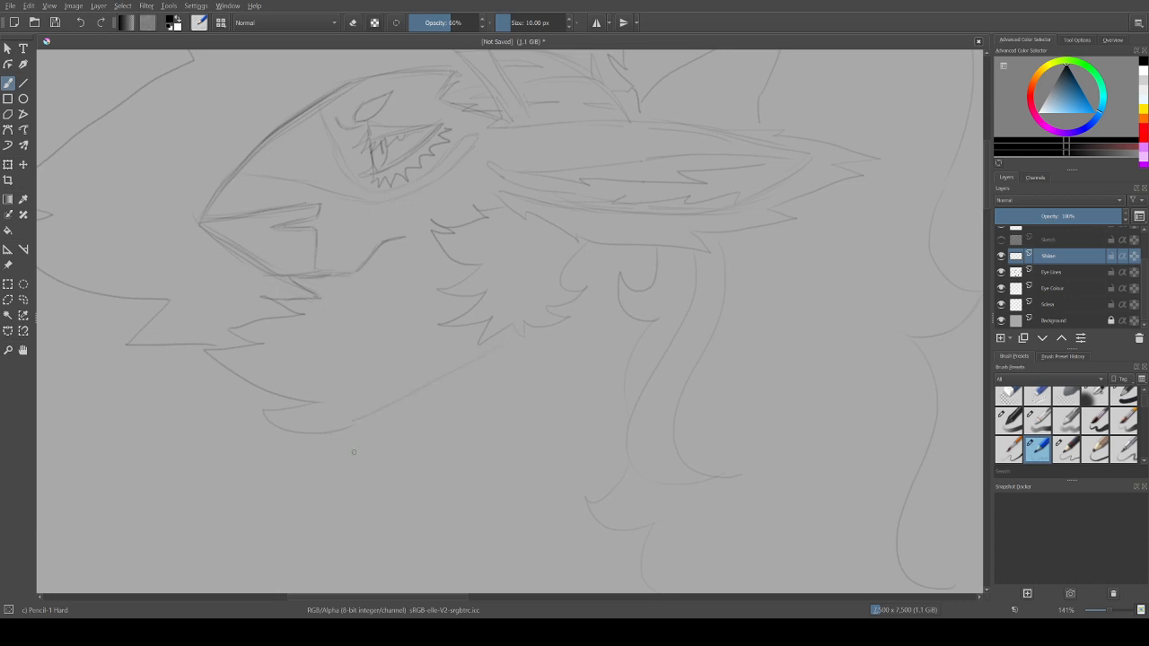
drag(300, 446, 378, 533)
drag(572, 346, 383, 519)
drag(356, 426, 383, 452)
mouse_move(358, 456)
mouse_down()
mouse_move(335, 467)
mouse_move(323, 474)
mouse_move(355, 509)
mouse_up()
key(ctrl+z)
key(ctrl+z)
drag(987, 175, 987, 165)
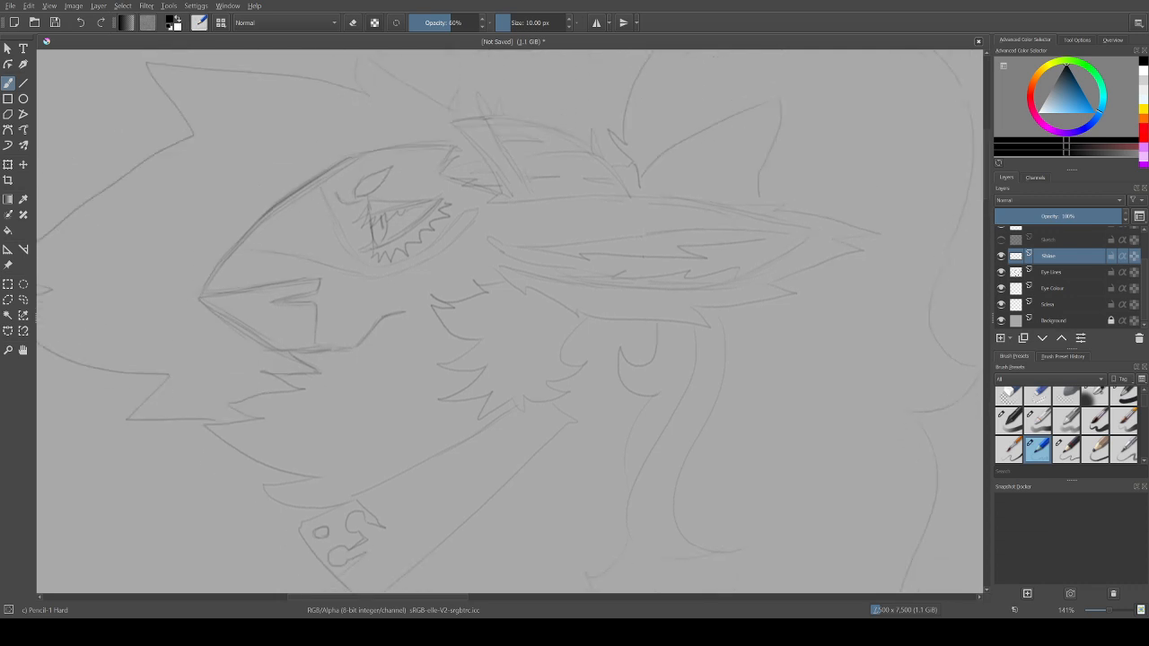
Step: Swap the brush colour to white, choose the Airbrush Soft preset and make the Eye Lines layer active
key(x)
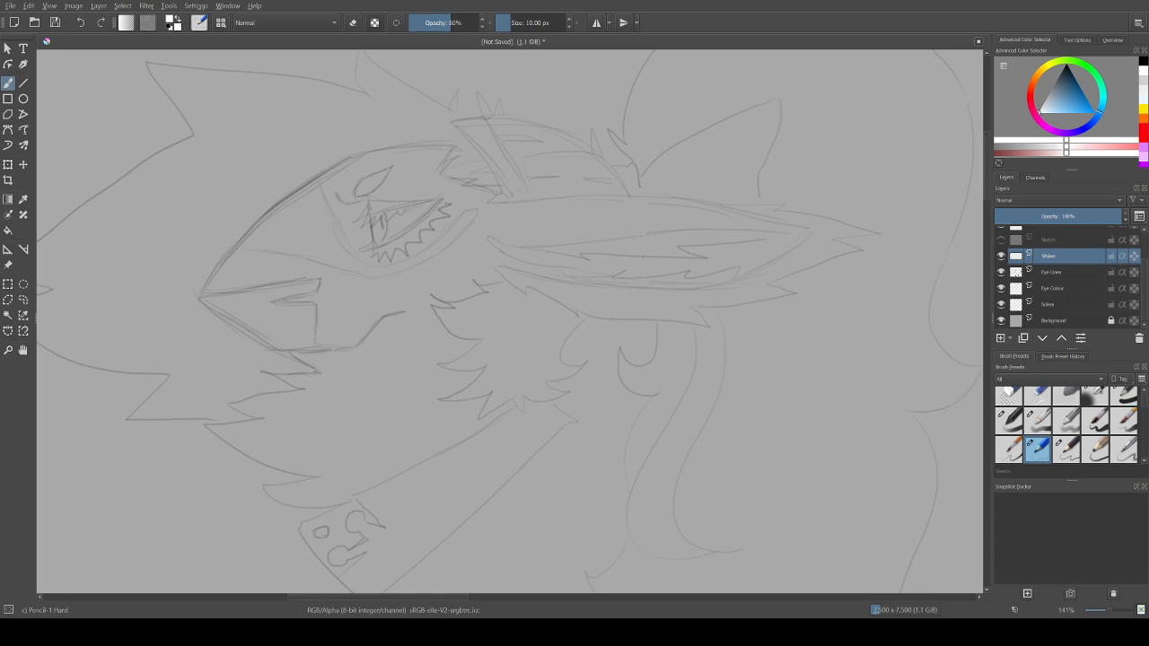
drag(986, 164, 986, 162)
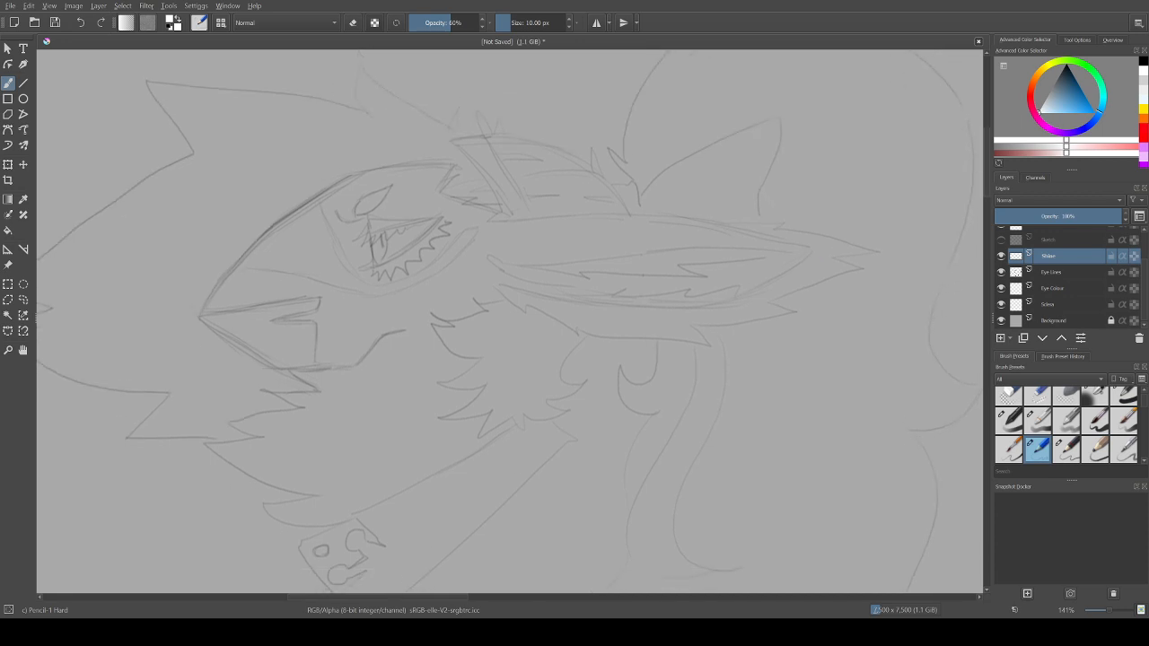
drag(377, 597, 363, 598)
key(slash)
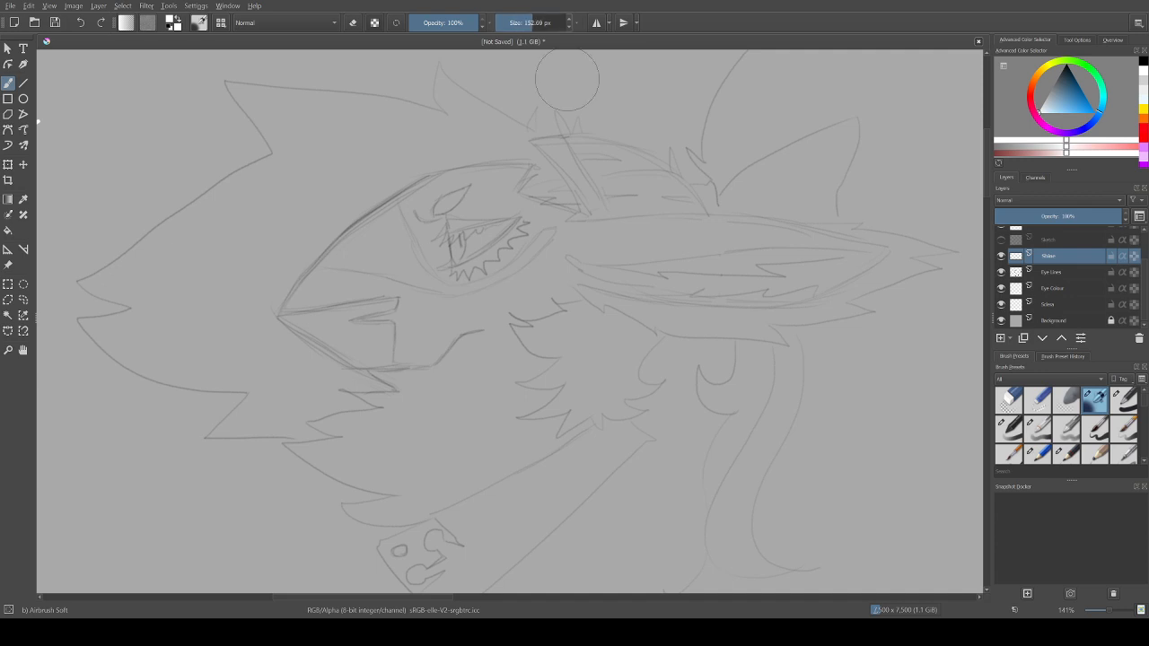
click(1052, 272)
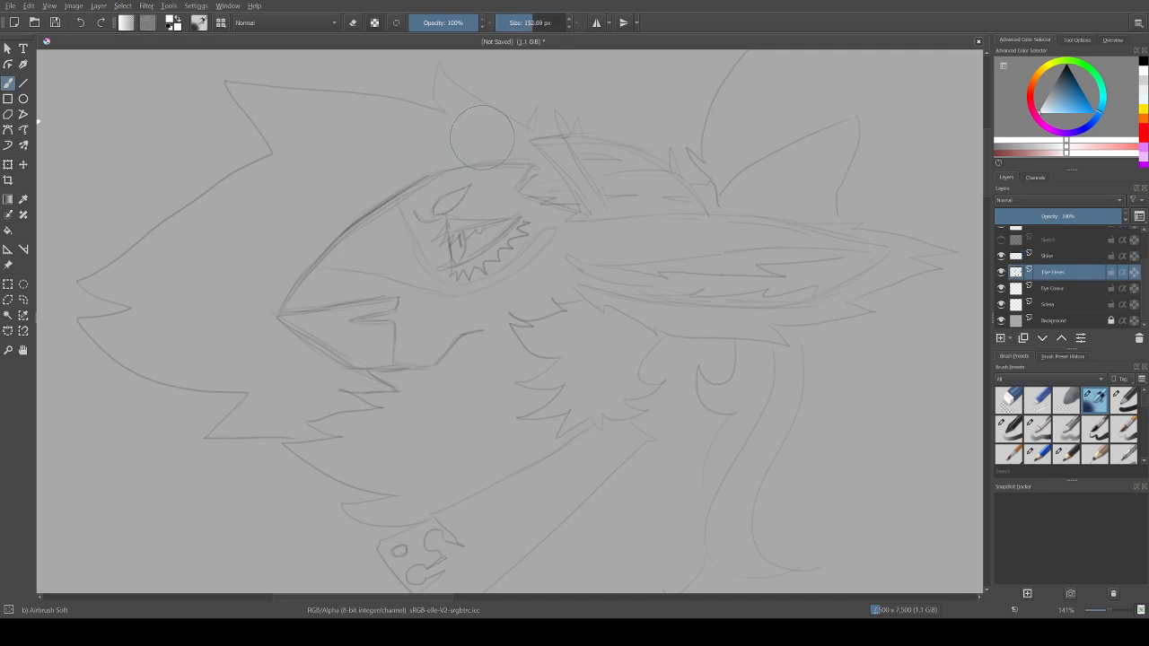
mouse_move(491, 136)
mouse_down()
mouse_move(444, 101)
mouse_move(469, 130)
mouse_move(342, 129)
mouse_move(412, 142)
mouse_move(291, 114)
mouse_move(254, 132)
mouse_move(280, 183)
mouse_move(406, 157)
mouse_move(272, 257)
mouse_move(461, 144)
mouse_move(189, 284)
mouse_move(254, 187)
mouse_move(125, 329)
mouse_move(180, 349)
mouse_move(147, 355)
mouse_move(239, 367)
mouse_move(265, 350)
mouse_move(238, 303)
mouse_move(250, 341)
mouse_move(326, 380)
mouse_move(244, 420)
mouse_move(361, 395)
mouse_move(227, 432)
mouse_move(284, 382)
mouse_move(194, 373)
mouse_move(221, 371)
mouse_move(256, 308)
mouse_up()
key(ctrl+z)
mouse_move(351, 400)
mouse_down()
mouse_move(289, 351)
mouse_move(317, 378)
mouse_move(270, 334)
mouse_up()
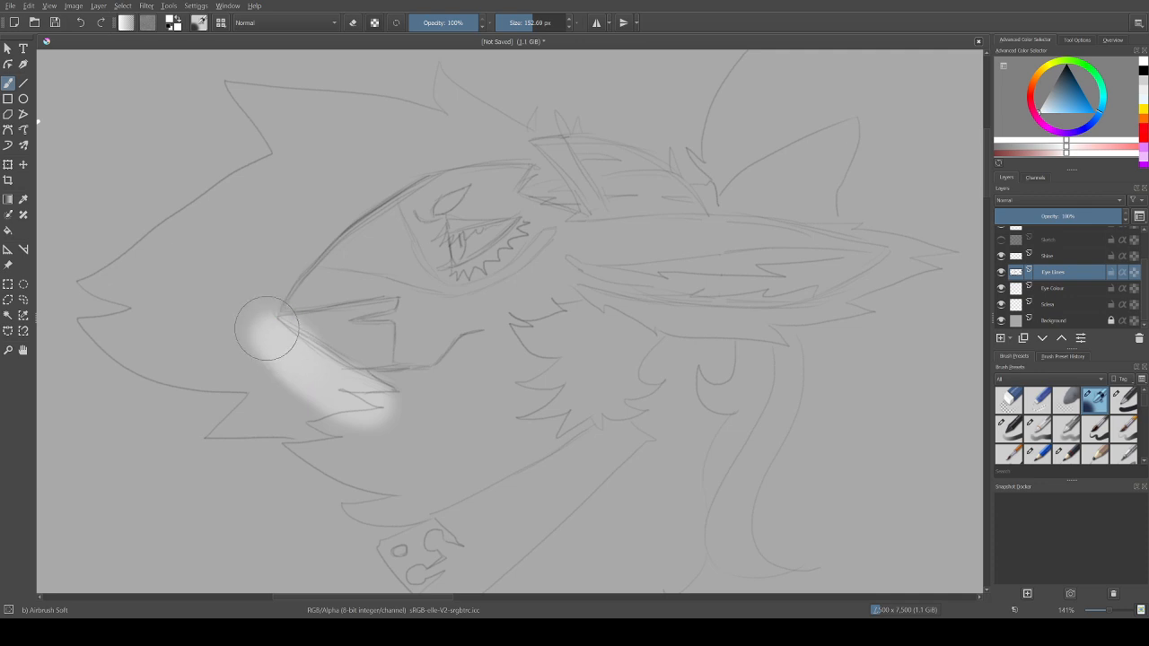
key(ctrl+z)
Step: Airbrush soft white over the spiky forelock, the chin fur next to it and the hair across the crown
mouse_move(352, 406)
mouse_down()
mouse_move(251, 330)
mouse_move(289, 260)
mouse_move(264, 273)
mouse_move(315, 216)
mouse_move(301, 239)
mouse_move(371, 178)
mouse_move(334, 205)
mouse_move(432, 149)
mouse_move(408, 152)
mouse_move(460, 139)
mouse_move(513, 146)
mouse_move(552, 198)
mouse_move(490, 130)
mouse_move(513, 135)
mouse_move(510, 126)
mouse_move(447, 86)
mouse_move(460, 99)
mouse_move(434, 84)
mouse_move(463, 123)
mouse_move(408, 109)
mouse_up()
mouse_move(476, 121)
mouse_down()
mouse_move(237, 90)
mouse_move(273, 132)
mouse_move(258, 116)
mouse_move(367, 134)
mouse_move(275, 168)
mouse_move(292, 159)
mouse_move(93, 292)
mouse_move(130, 303)
mouse_move(85, 319)
mouse_move(141, 364)
mouse_move(253, 393)
mouse_move(233, 426)
mouse_move(330, 429)
mouse_move(267, 396)
mouse_move(263, 381)
mouse_move(135, 334)
mouse_move(201, 330)
mouse_move(179, 266)
mouse_move(194, 270)
mouse_move(220, 224)
mouse_move(205, 275)
mouse_up()
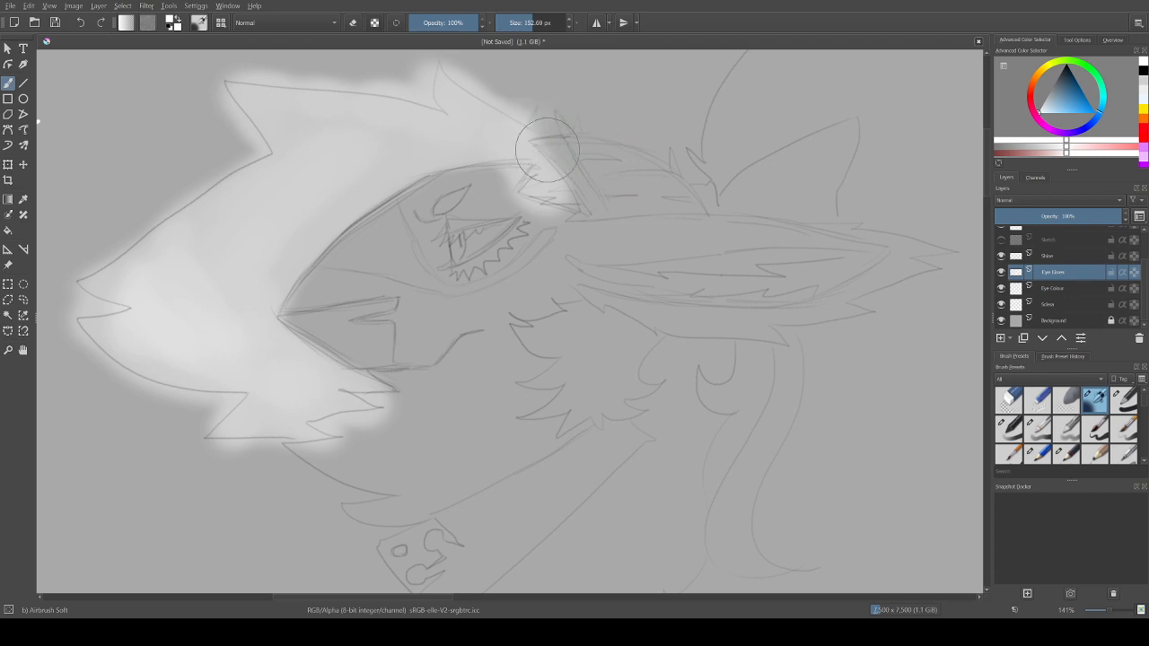
mouse_move(588, 147)
mouse_down()
mouse_move(682, 202)
mouse_move(614, 201)
mouse_move(643, 199)
mouse_move(617, 186)
mouse_move(594, 146)
mouse_move(658, 175)
mouse_move(686, 206)
mouse_move(645, 202)
mouse_up()
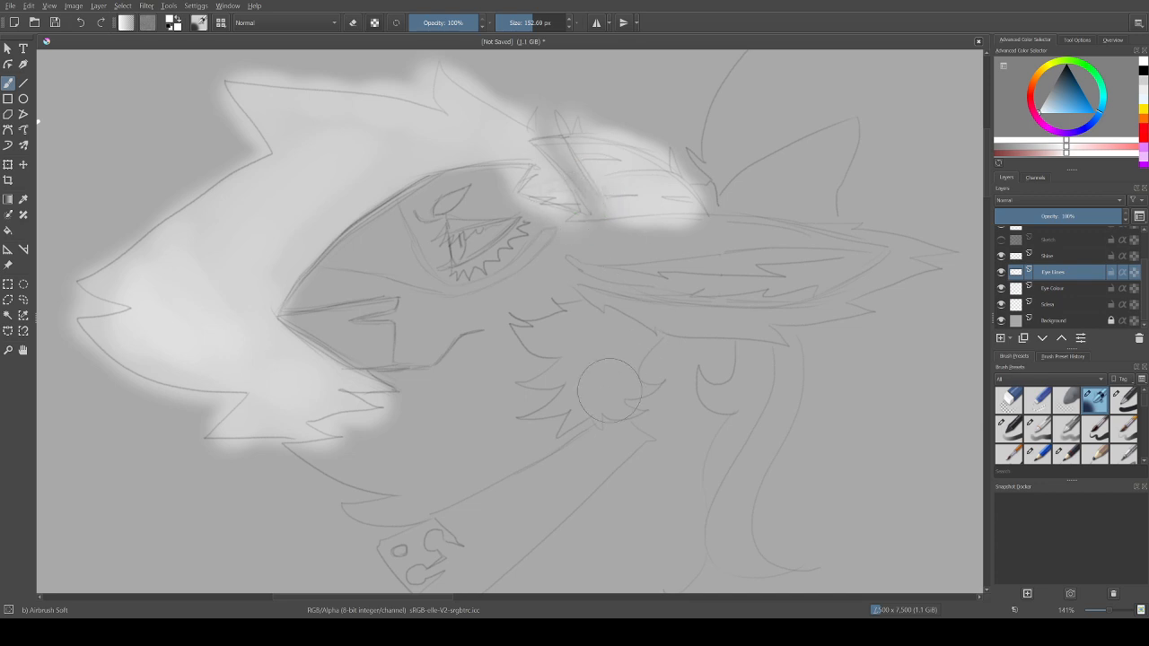
Step: Airbrush soft white over the upper mane behind the head, around the small pointed ear, including its outer curl
drag(362, 597, 398, 597)
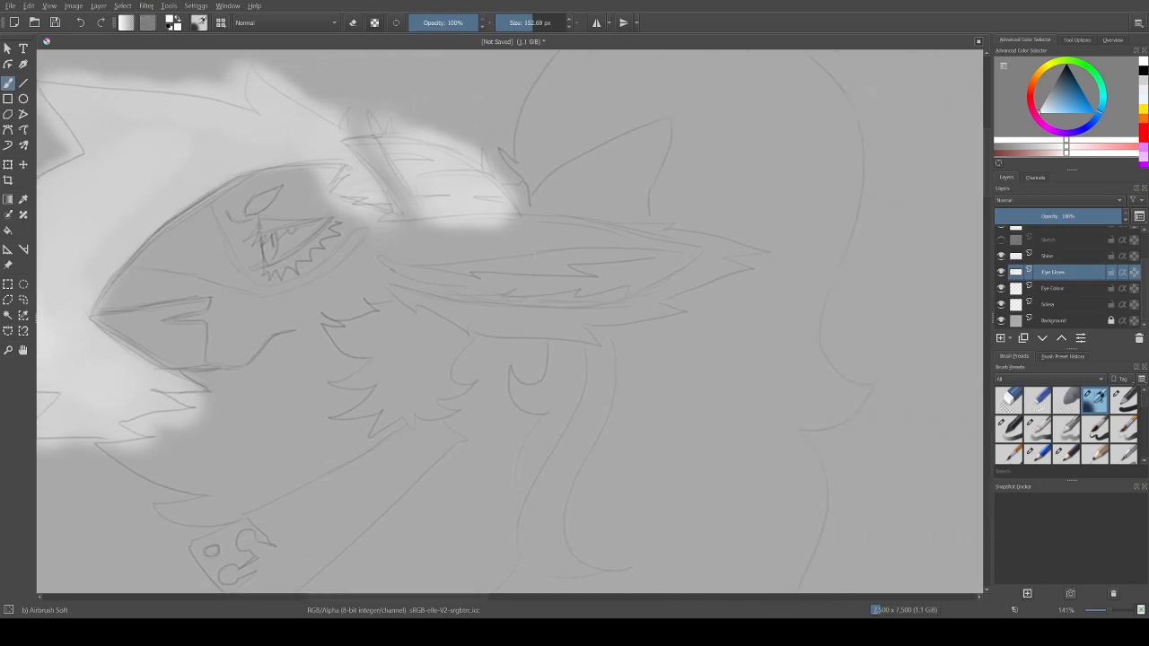
drag(388, 139, 425, 148)
drag(987, 162, 987, 156)
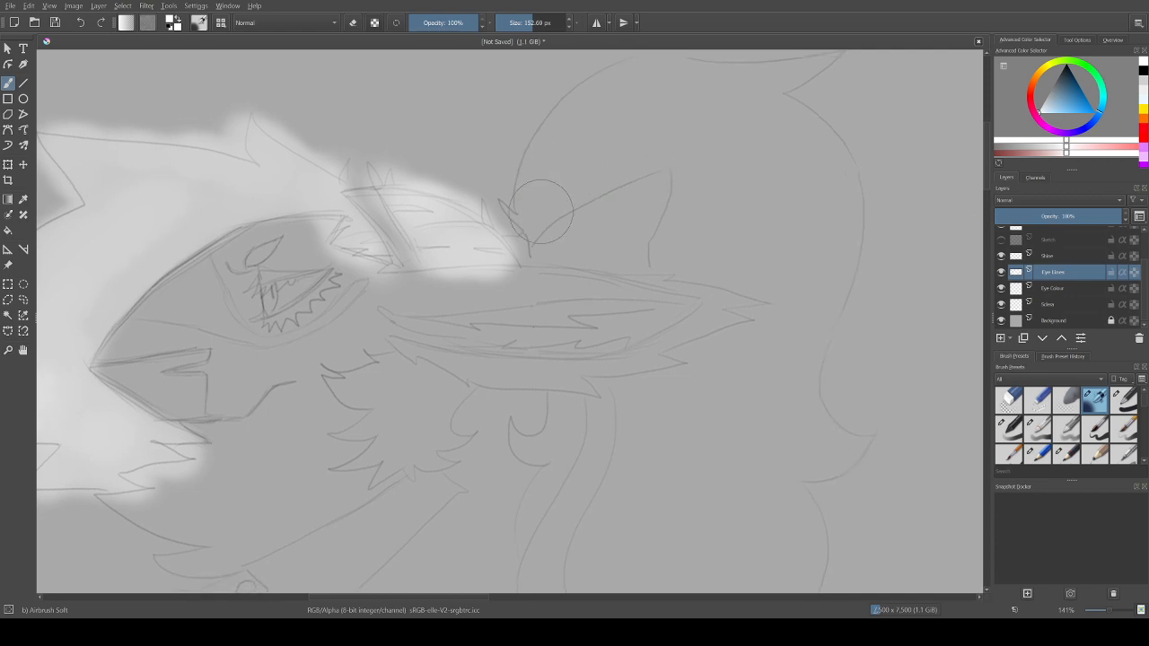
mouse_move(537, 223)
mouse_down()
mouse_move(516, 202)
mouse_move(529, 217)
mouse_move(555, 146)
mouse_move(543, 157)
mouse_move(582, 110)
mouse_move(560, 129)
mouse_move(647, 77)
mouse_move(601, 94)
mouse_move(678, 69)
mouse_move(832, 58)
mouse_move(754, 90)
mouse_move(834, 164)
mouse_move(801, 126)
mouse_move(842, 215)
mouse_move(837, 194)
mouse_move(838, 261)
mouse_move(809, 324)
mouse_move(824, 317)
mouse_move(789, 377)
mouse_move(805, 360)
mouse_move(803, 418)
mouse_move(826, 448)
mouse_move(844, 454)
mouse_move(829, 426)
mouse_move(849, 450)
mouse_move(865, 448)
mouse_move(782, 470)
mouse_move(800, 563)
mouse_move(773, 415)
mouse_move(743, 391)
mouse_move(751, 363)
mouse_move(681, 364)
mouse_move(754, 343)
mouse_move(765, 320)
mouse_move(743, 312)
mouse_move(777, 307)
mouse_move(733, 264)
mouse_move(665, 261)
mouse_move(688, 165)
mouse_move(675, 152)
mouse_move(545, 212)
mouse_move(710, 92)
mouse_move(674, 126)
mouse_move(749, 143)
mouse_move(787, 171)
mouse_move(775, 192)
mouse_move(803, 249)
mouse_up()
mouse_move(790, 171)
mouse_down()
mouse_move(817, 285)
mouse_move(847, 242)
mouse_move(754, 386)
mouse_move(623, 387)
mouse_move(638, 431)
mouse_move(683, 392)
mouse_move(729, 424)
mouse_up()
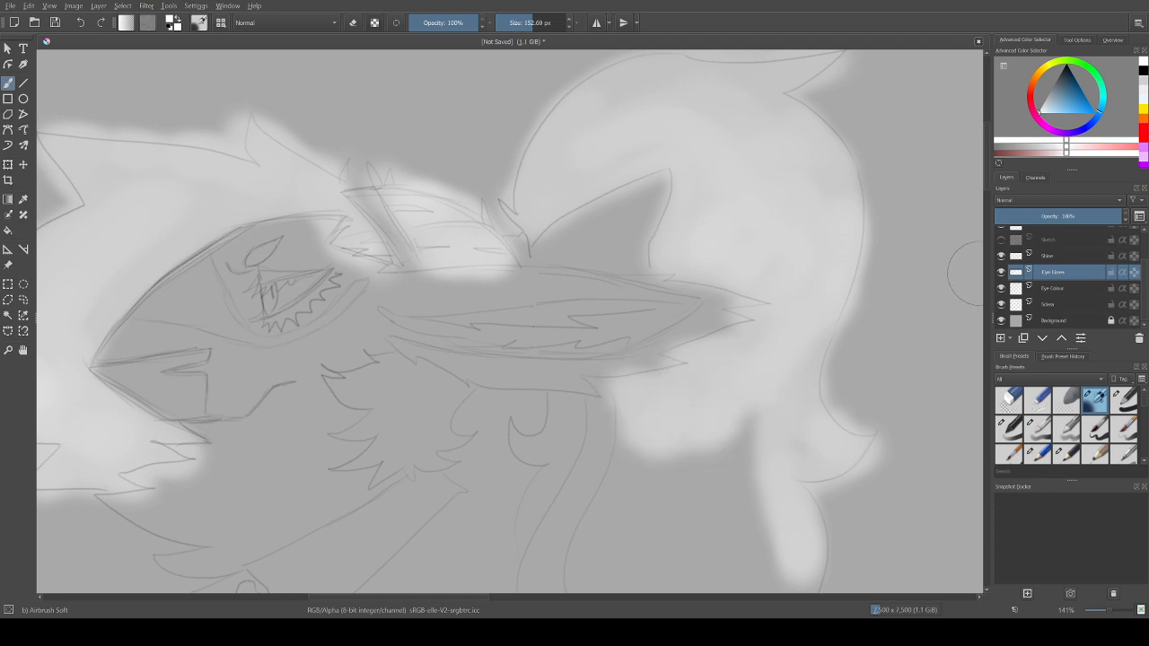
Step: Airbrush soft white over the lower mane below the long ear, including the curled tip at its base
scroll(510, 321, down, 1)
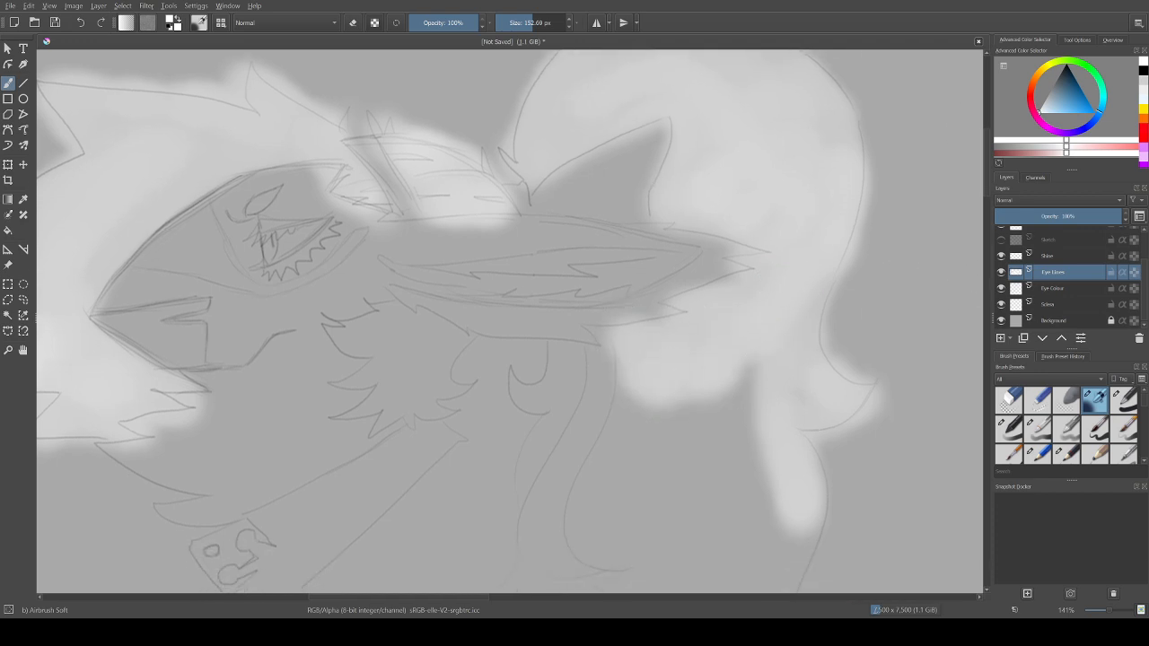
scroll(510, 321, down, 1)
scroll(510, 322, down, 3)
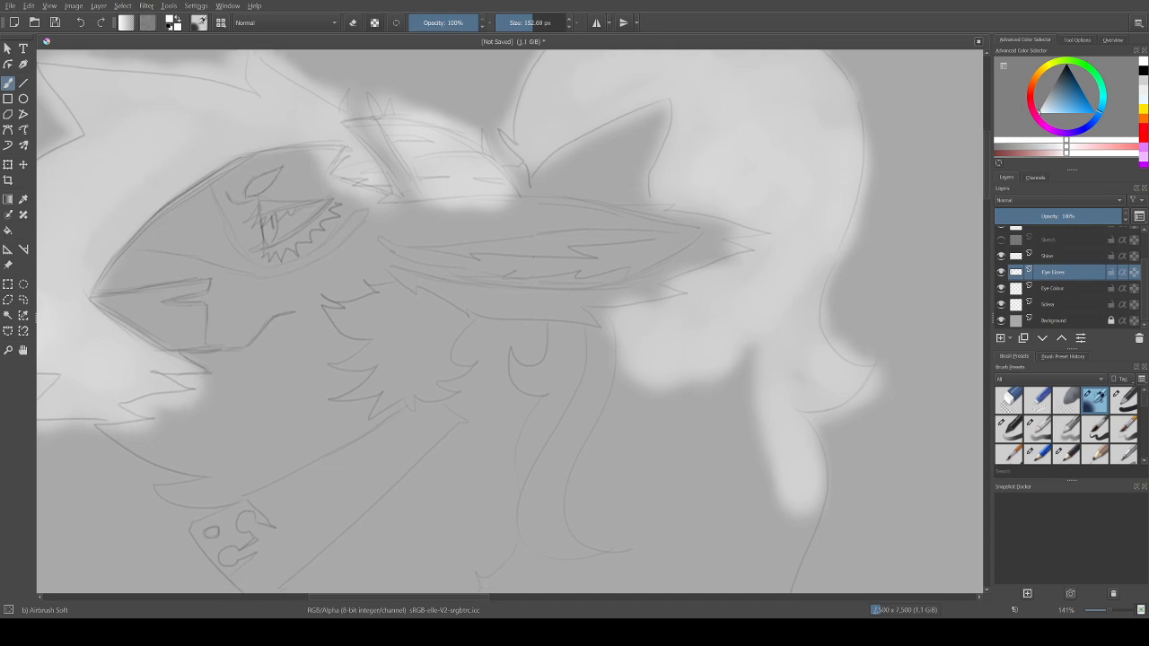
scroll(510, 322, down, 1)
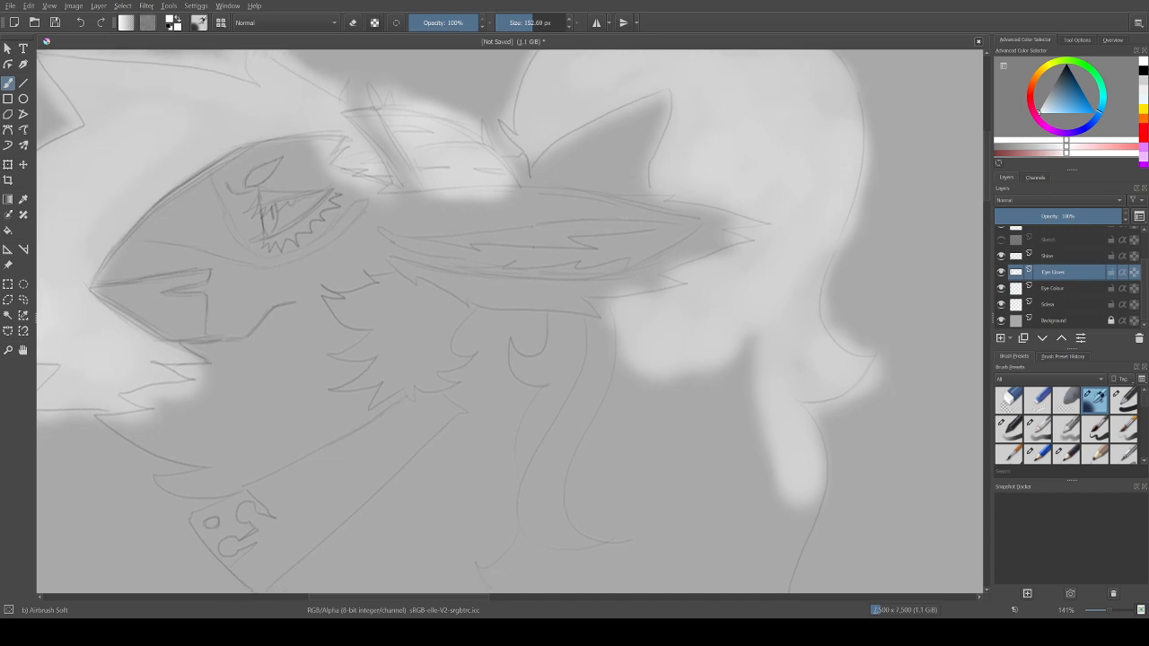
scroll(680, 285, down, 5)
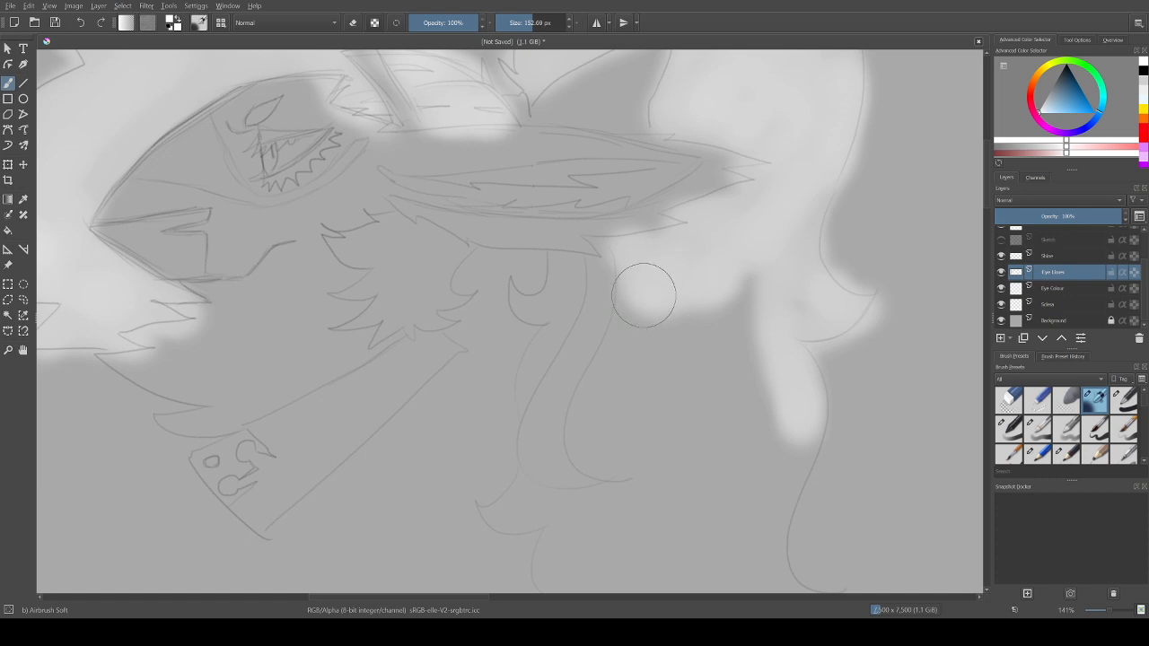
mouse_move(643, 295)
mouse_down()
mouse_move(594, 446)
mouse_move(587, 436)
mouse_move(603, 460)
mouse_move(619, 416)
mouse_move(618, 450)
mouse_move(648, 340)
mouse_move(747, 271)
mouse_move(770, 301)
mouse_move(768, 336)
mouse_move(760, 369)
mouse_move(734, 338)
mouse_move(732, 380)
mouse_move(765, 463)
mouse_move(799, 403)
mouse_move(802, 420)
mouse_move(795, 381)
mouse_move(794, 444)
mouse_move(804, 394)
mouse_move(774, 502)
mouse_move(786, 469)
mouse_move(741, 446)
mouse_move(729, 456)
mouse_move(701, 447)
mouse_move(682, 469)
mouse_move(629, 470)
mouse_move(664, 474)
mouse_move(613, 509)
mouse_move(550, 507)
mouse_move(522, 489)
mouse_move(490, 517)
mouse_move(545, 522)
mouse_move(550, 560)
mouse_move(651, 510)
mouse_move(625, 553)
mouse_move(761, 546)
mouse_move(772, 515)
mouse_move(763, 554)
mouse_move(774, 506)
mouse_move(770, 550)
mouse_up()
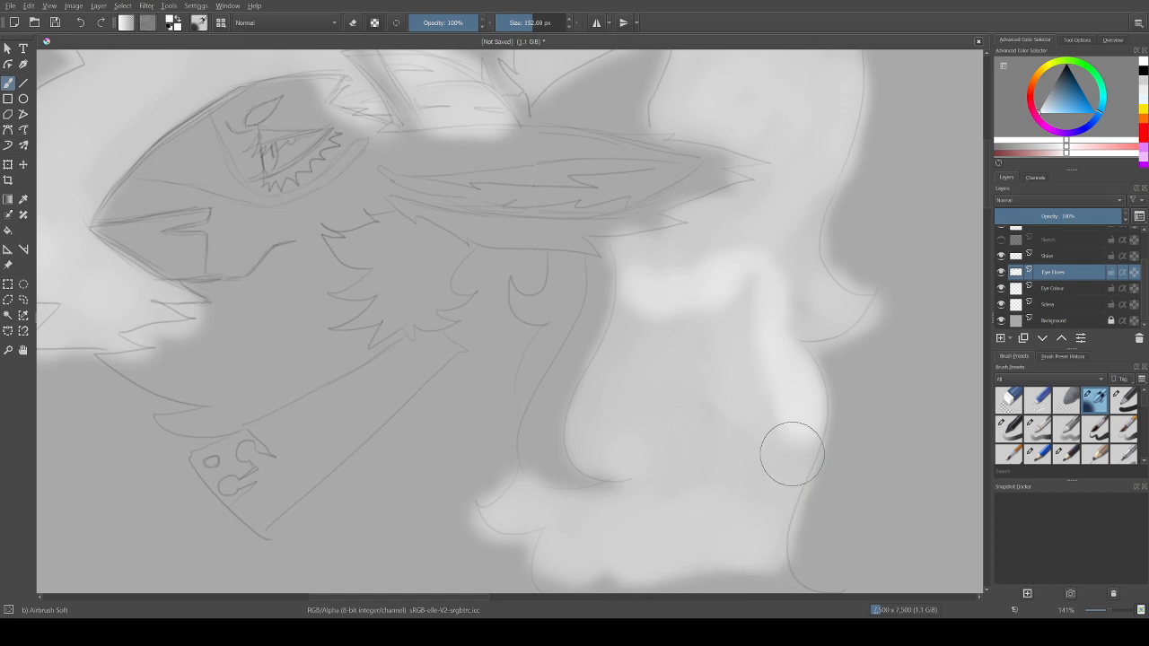
mouse_move(792, 455)
mouse_down()
mouse_move(799, 379)
mouse_move(749, 444)
mouse_move(766, 316)
mouse_move(718, 305)
mouse_up()
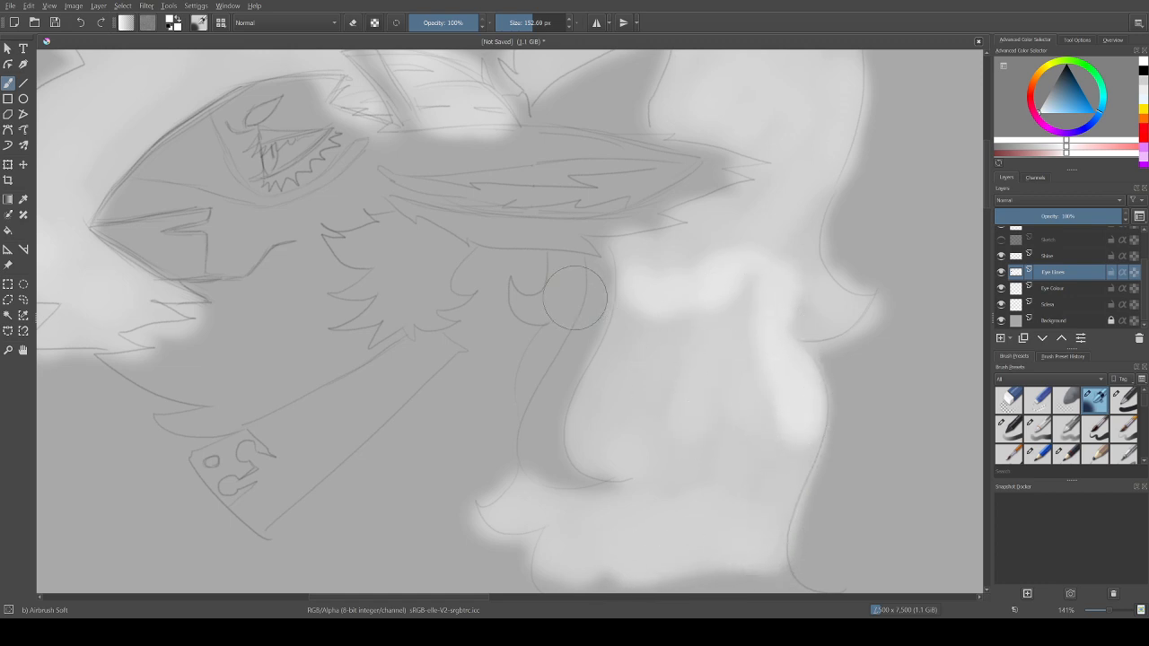
Step: Airbrush soft white over the narrow front strand of the mane and the cheek fluff
mouse_move(562, 267)
mouse_down()
mouse_move(546, 308)
mouse_move(517, 287)
mouse_move(553, 305)
mouse_move(524, 381)
mouse_move(537, 343)
mouse_up()
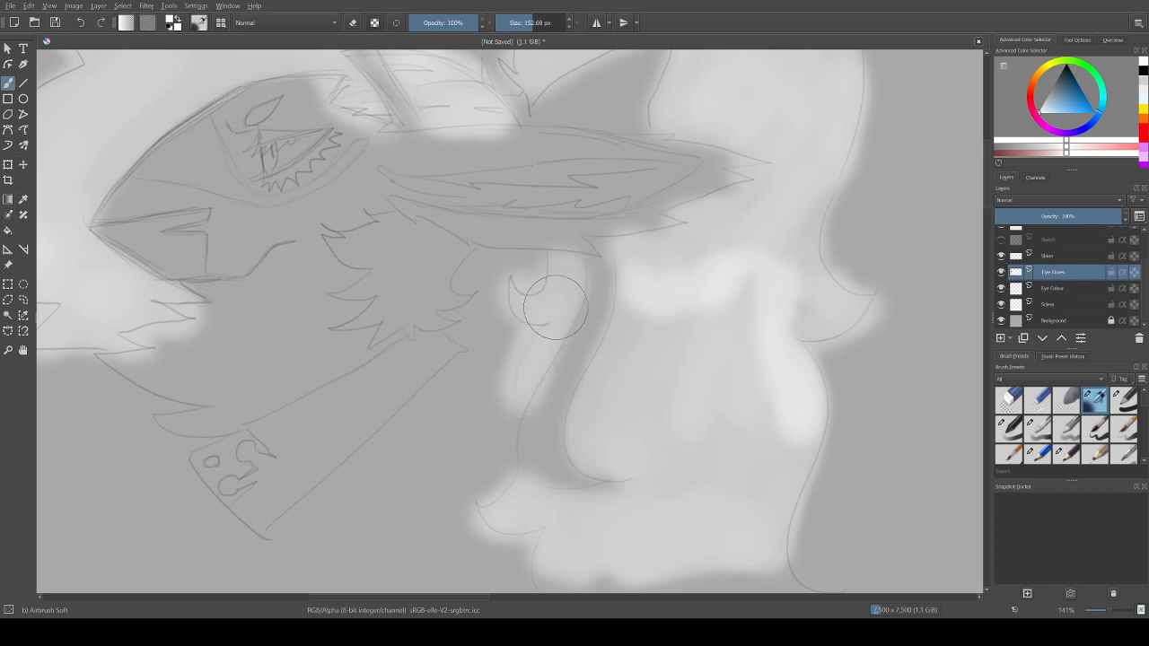
drag(515, 397, 551, 324)
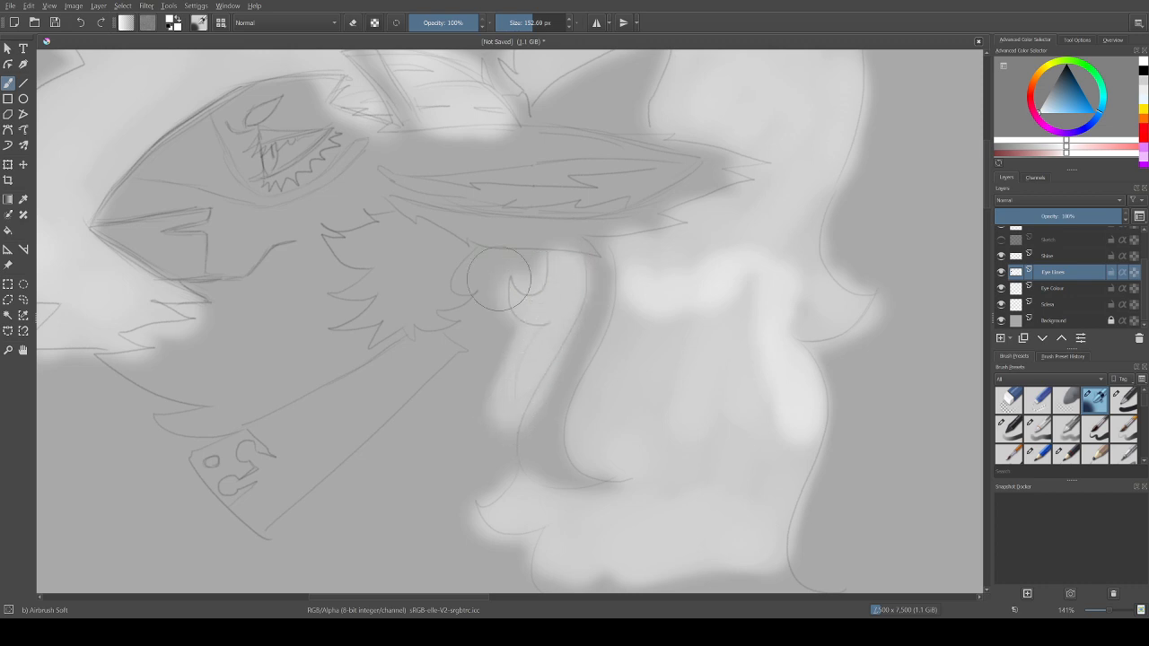
mouse_move(499, 279)
mouse_down()
mouse_move(434, 262)
mouse_move(429, 246)
mouse_move(431, 260)
mouse_move(404, 241)
mouse_move(415, 242)
mouse_move(350, 247)
mouse_move(342, 238)
mouse_move(383, 237)
mouse_move(375, 261)
mouse_move(390, 271)
mouse_move(347, 288)
mouse_move(377, 282)
mouse_move(346, 324)
mouse_up()
mouse_move(373, 332)
mouse_down()
mouse_move(461, 301)
mouse_move(427, 300)
mouse_move(430, 279)
mouse_move(464, 251)
mouse_move(421, 229)
mouse_move(441, 246)
mouse_move(397, 235)
mouse_move(382, 266)
mouse_move(411, 272)
mouse_move(378, 281)
mouse_move(409, 282)
mouse_up()
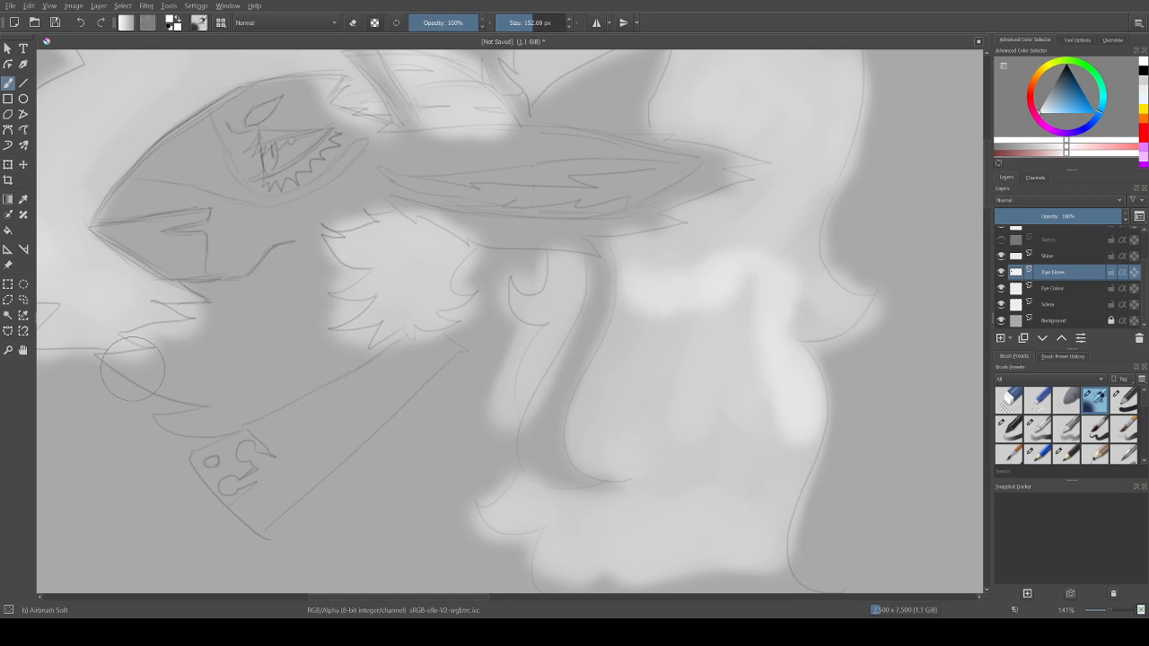
click(23, 350)
drag(510, 321, 530, 301)
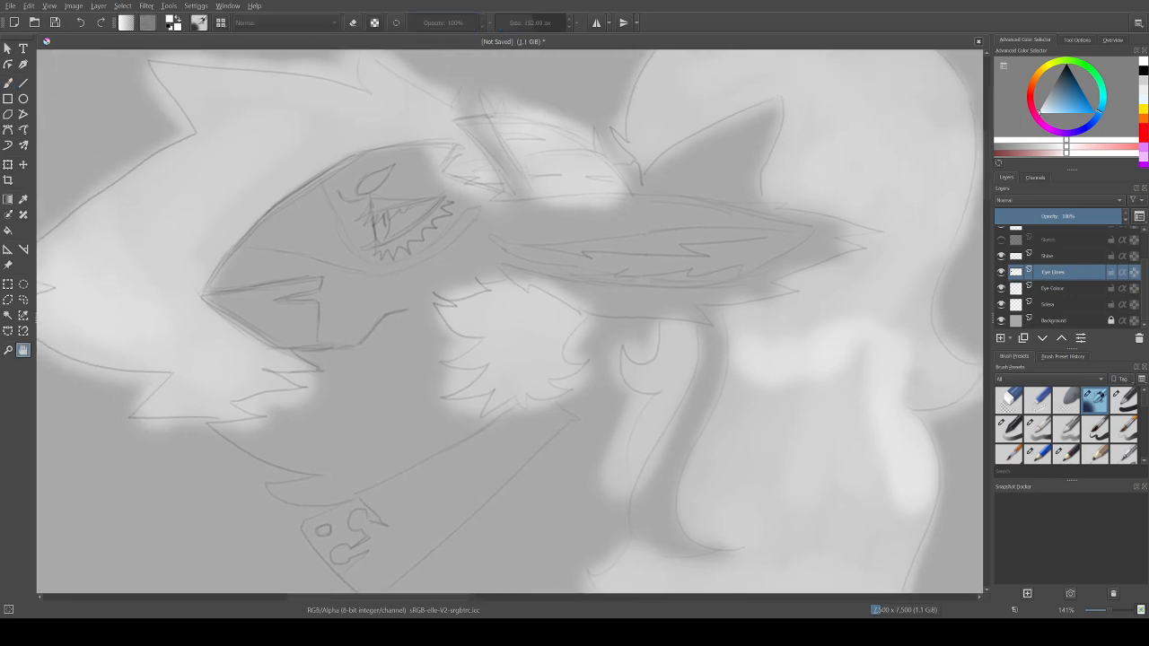
Step: Reduce the brush size to 62.36 px and airbrush white over the eyeball and the small marking above it
click(8, 83)
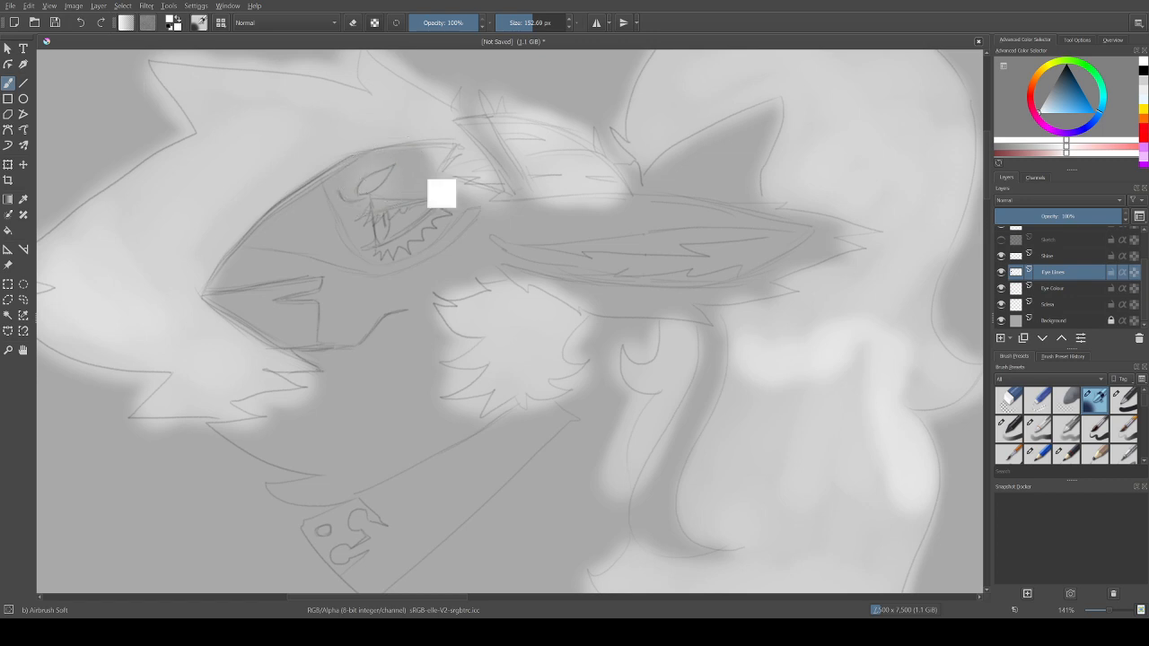
click(523, 22)
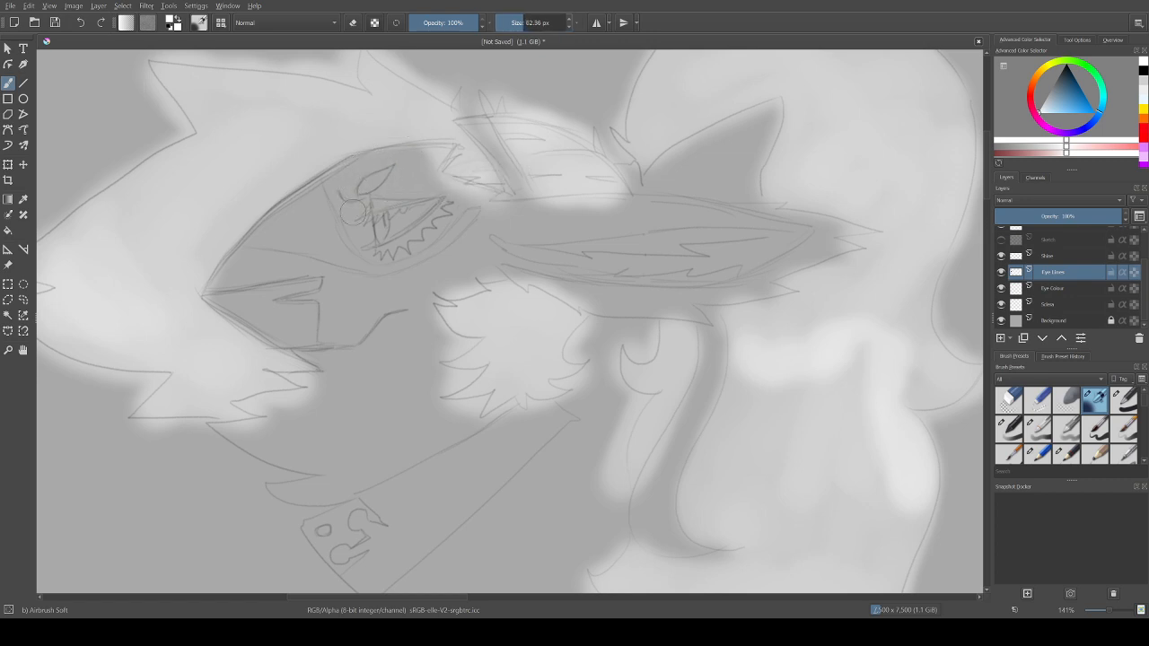
mouse_move(371, 183)
mouse_down()
mouse_move(370, 213)
mouse_move(403, 206)
mouse_move(368, 211)
mouse_move(401, 206)
mouse_move(374, 210)
mouse_move(400, 238)
mouse_move(384, 250)
mouse_move(437, 212)
mouse_move(387, 248)
mouse_move(435, 214)
mouse_move(392, 248)
mouse_move(398, 203)
mouse_move(421, 200)
mouse_move(372, 208)
mouse_move(428, 221)
mouse_up()
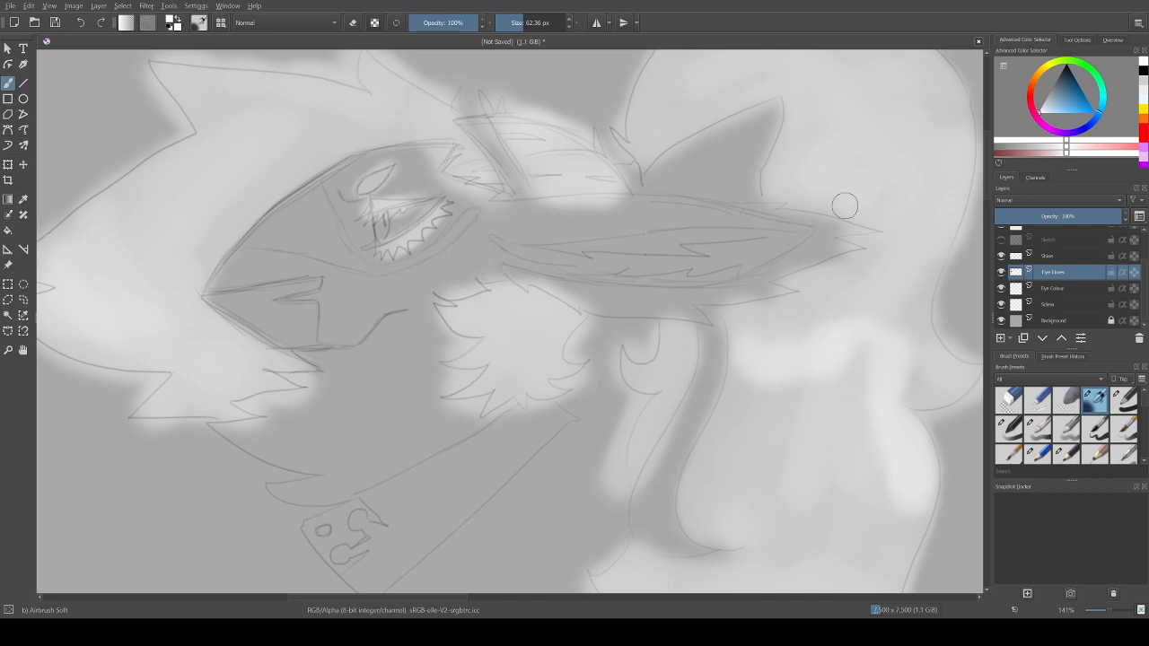
Step: Choose a light blue brush colour and airbrush the eye's iris with it, redoing the first strokes
click(1087, 110)
click(1094, 112)
click(1102, 107)
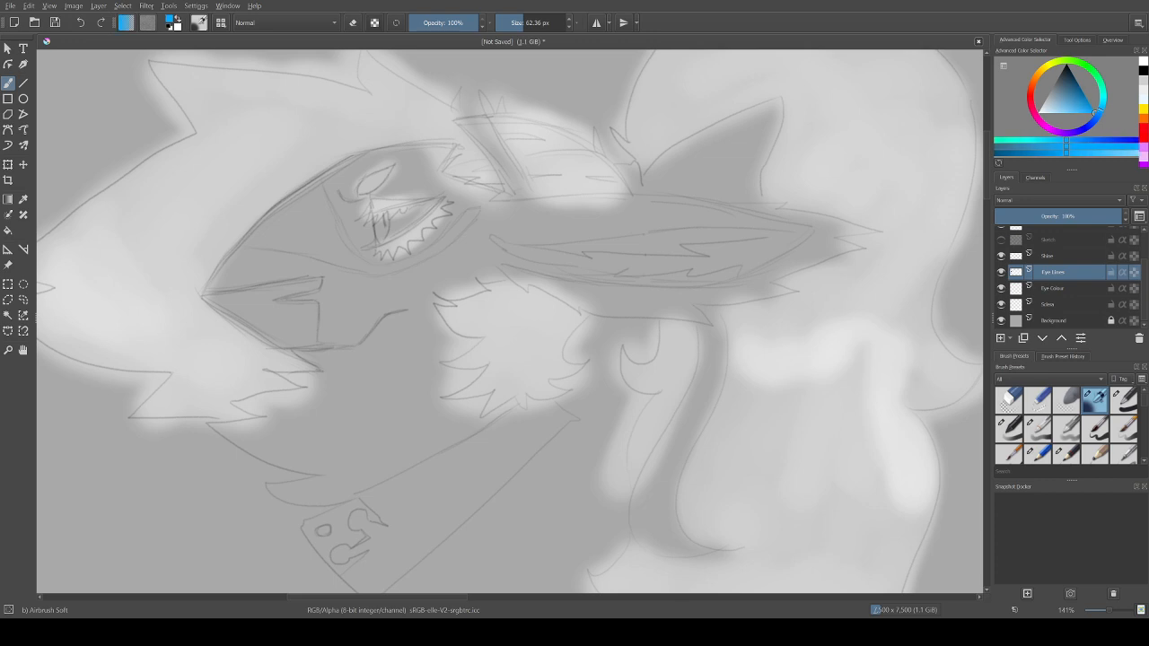
drag(1094, 113, 1063, 113)
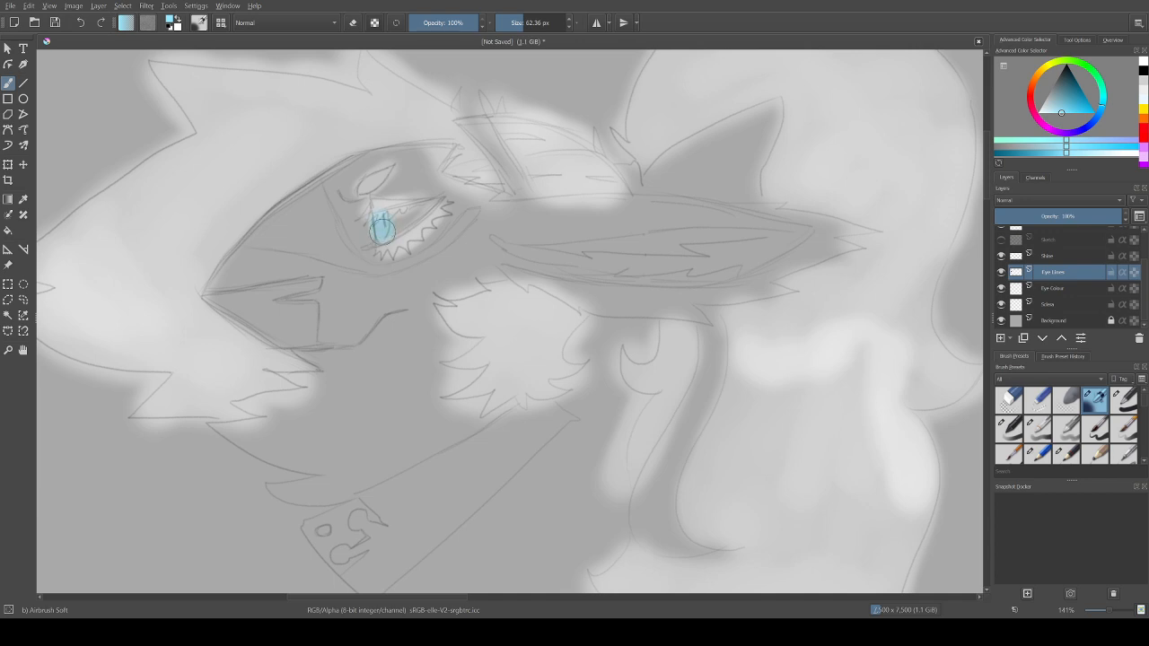
drag(385, 216, 381, 233)
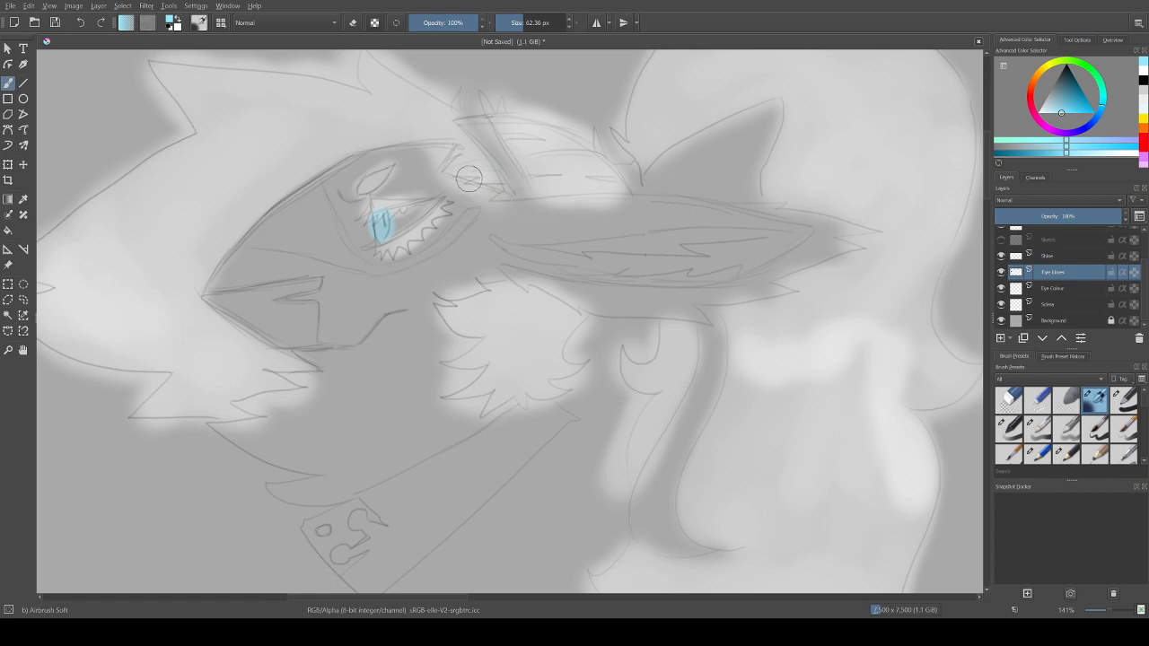
key(ctrl+z)
key(ctrl+z)
drag(386, 219, 381, 238)
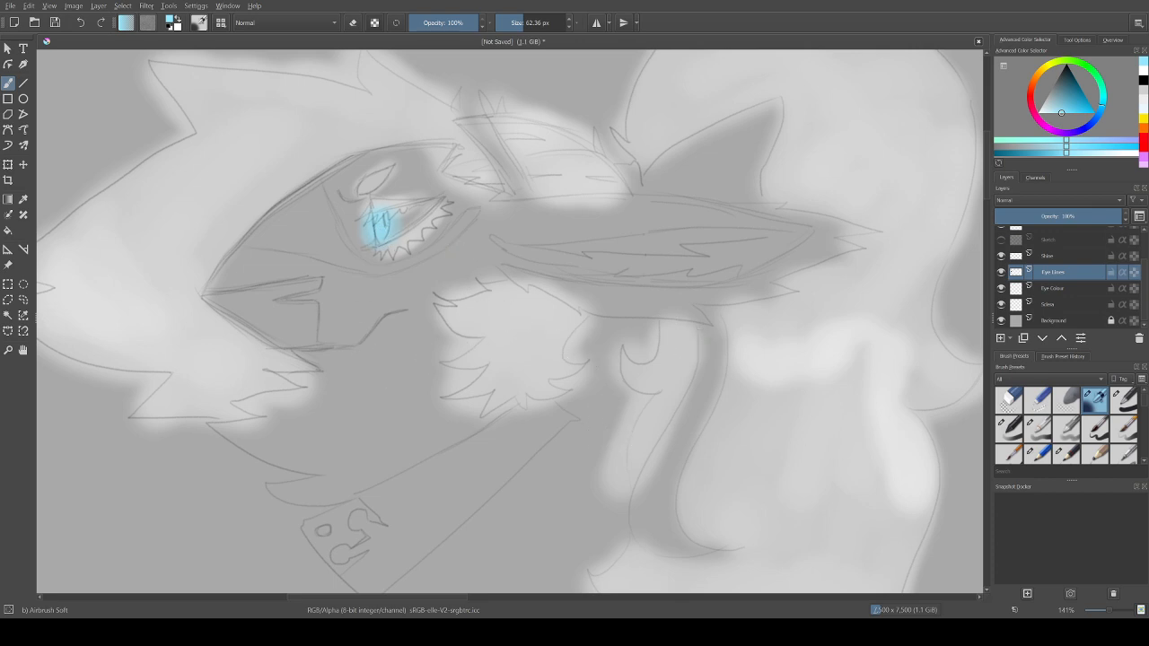
Step: Switch to pink at a 106.59 px brush size and airbrush the small pointed ear and the curved stripe beside the mane
key(ctrl+minus)
key(ctrl+minus)
key(ctrl+minus)
key(ctrl+plus)
key(ctrl+plus)
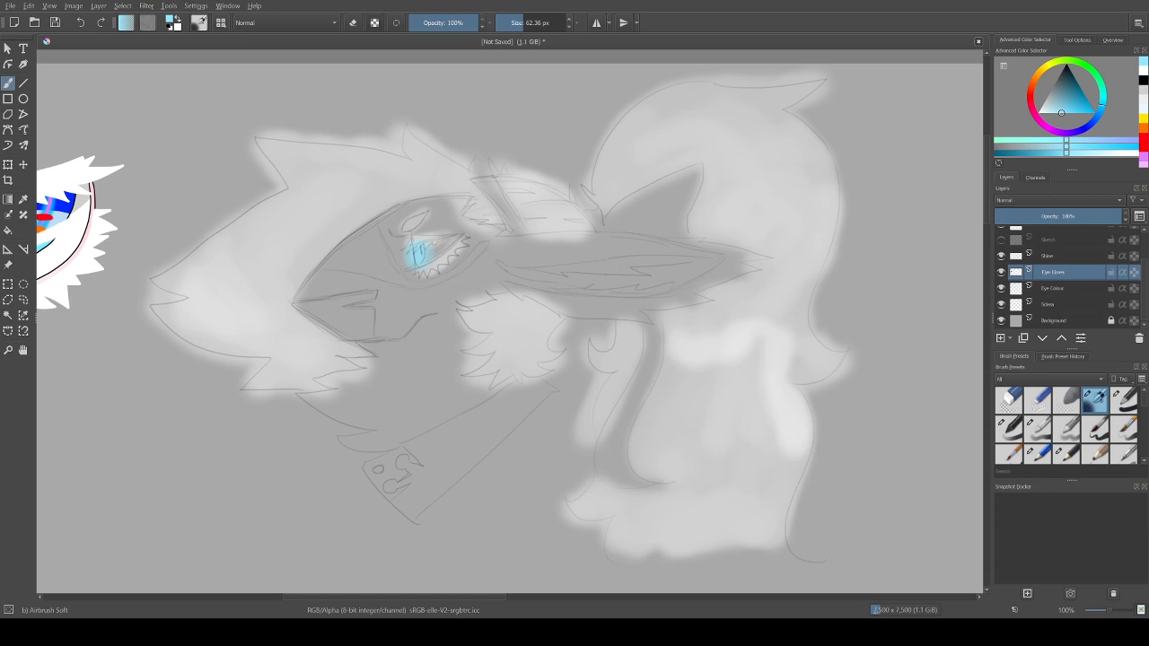
click(1032, 108)
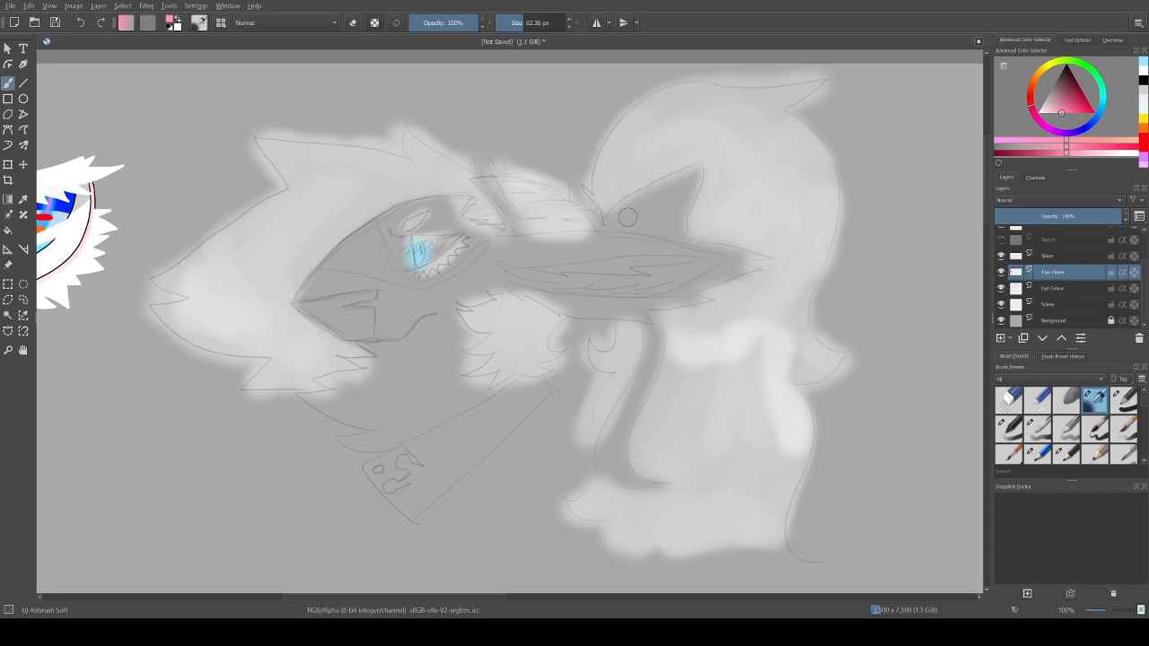
drag(525, 22, 529, 22)
mouse_move(635, 216)
mouse_down()
mouse_move(602, 216)
mouse_move(670, 193)
mouse_move(660, 204)
mouse_move(690, 176)
mouse_move(664, 209)
mouse_move(675, 210)
mouse_move(633, 223)
mouse_move(671, 226)
mouse_move(691, 179)
mouse_move(640, 208)
mouse_up()
mouse_move(659, 312)
mouse_down()
mouse_move(610, 470)
mouse_move(637, 474)
mouse_move(616, 430)
mouse_move(654, 318)
mouse_move(678, 308)
mouse_up()
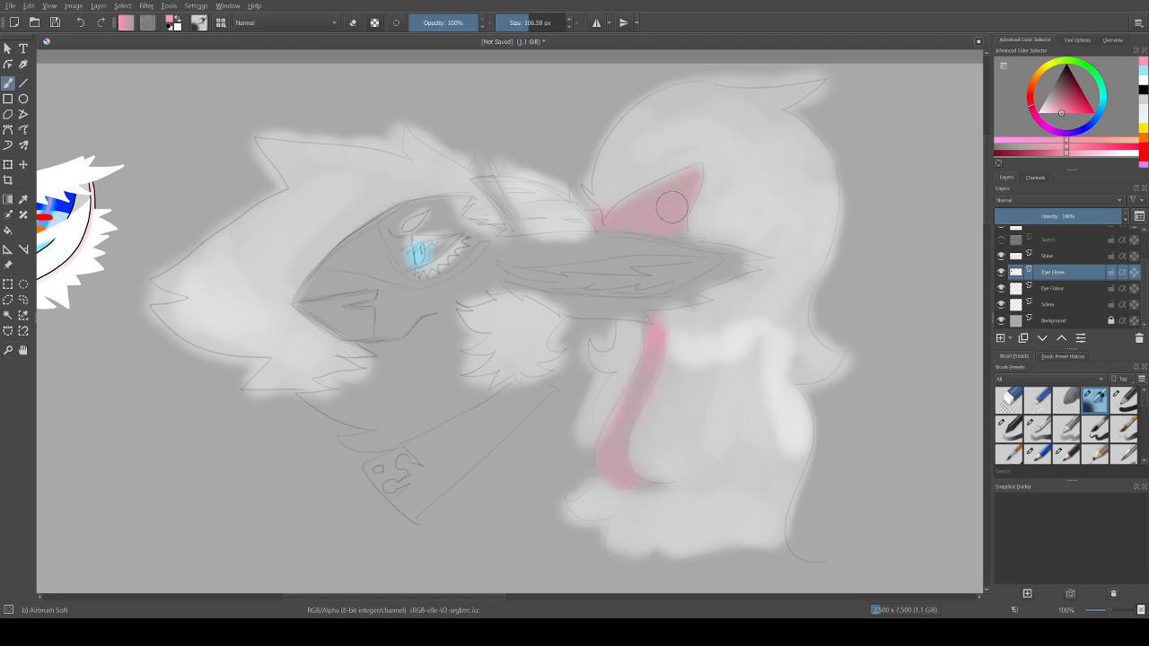
Step: Airbrush the slanted band on the crown pink and the front of the muzzle in a paler pink
drag(501, 203, 515, 222)
click(1054, 112)
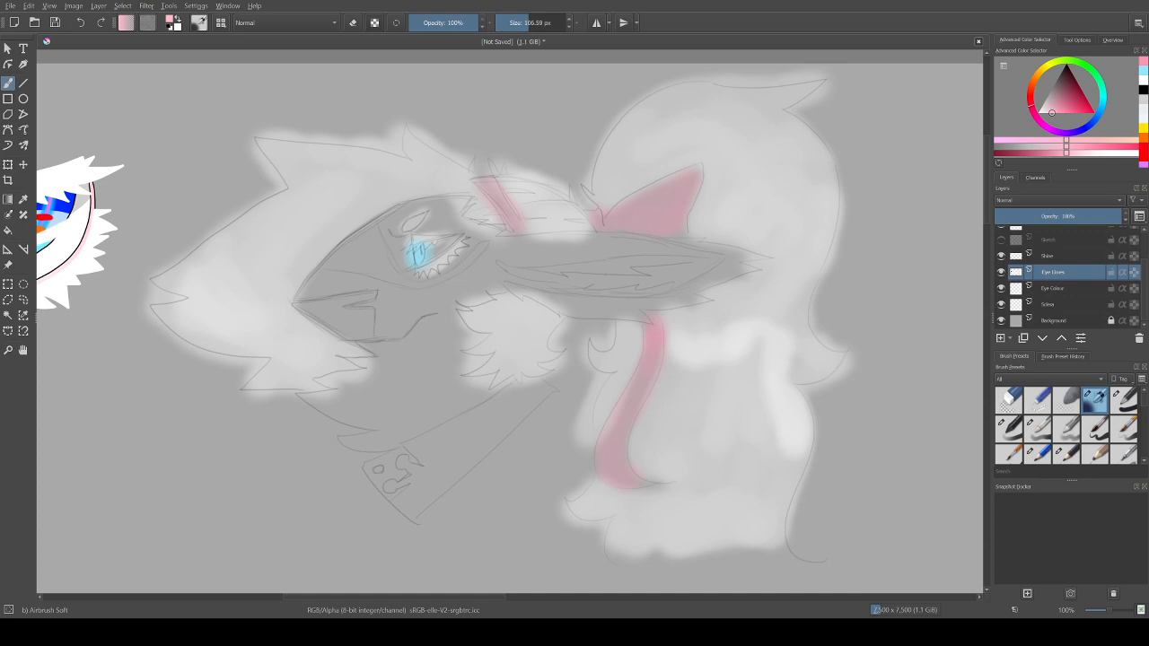
mouse_move(317, 307)
mouse_down()
mouse_move(363, 296)
mouse_move(320, 314)
mouse_move(362, 318)
mouse_move(364, 336)
mouse_move(365, 323)
mouse_move(315, 309)
mouse_move(360, 299)
mouse_move(319, 312)
mouse_move(348, 321)
mouse_up()
Step: Change the brush colour to a muted dark grey
click(1044, 104)
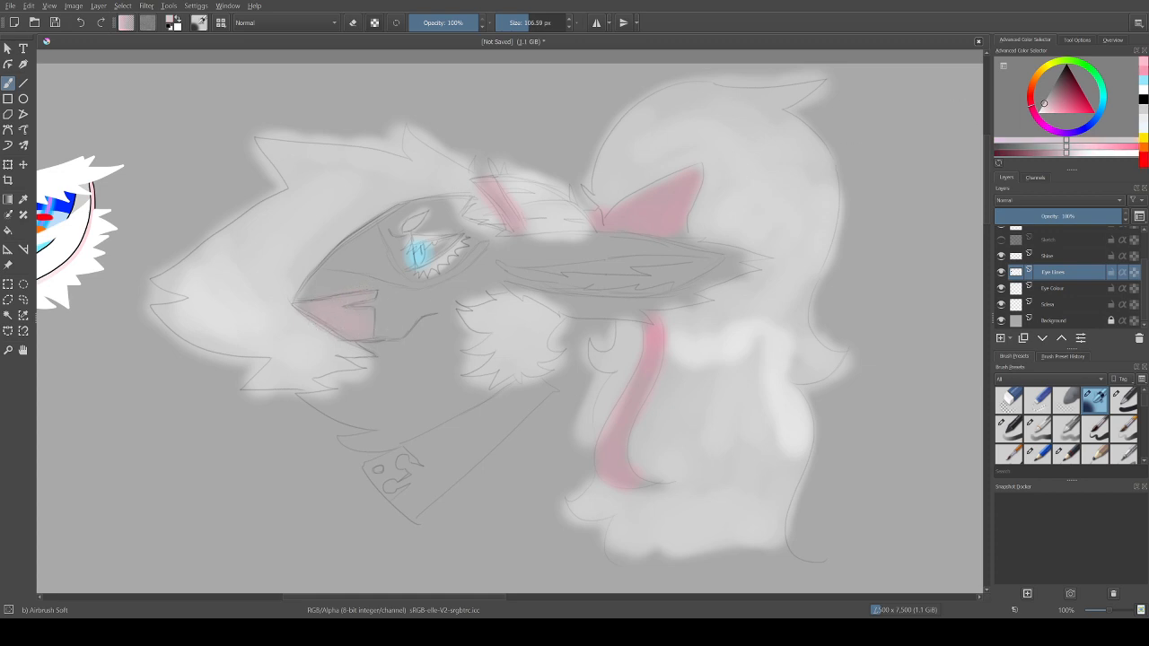
drag(1043, 104, 1047, 94)
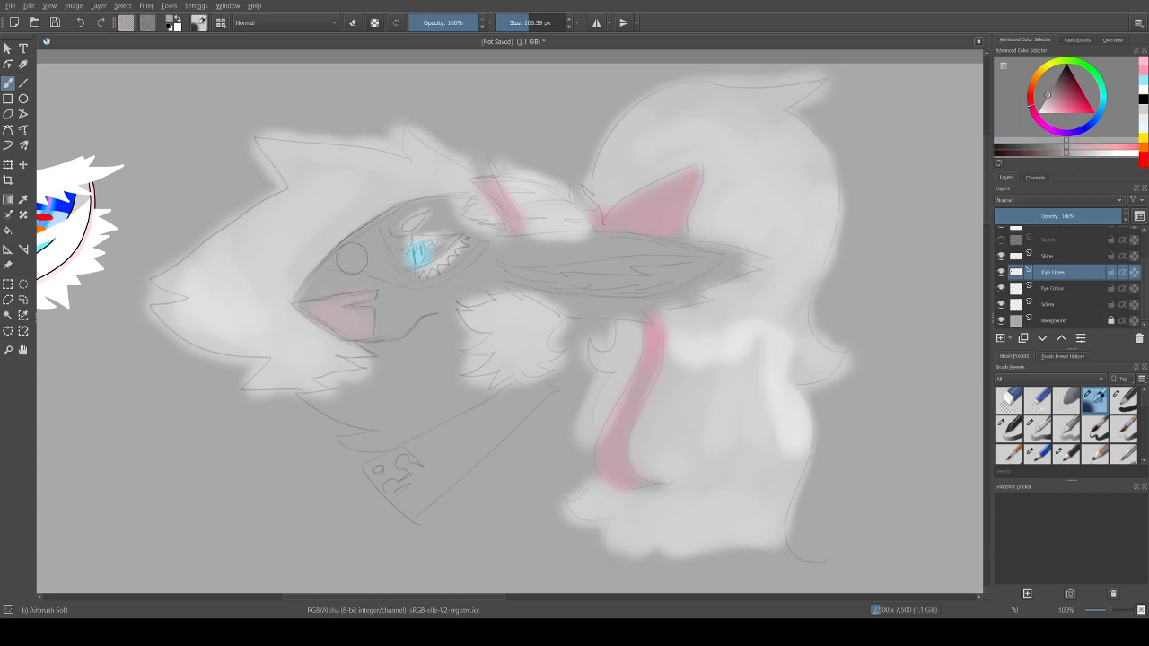
click(1055, 84)
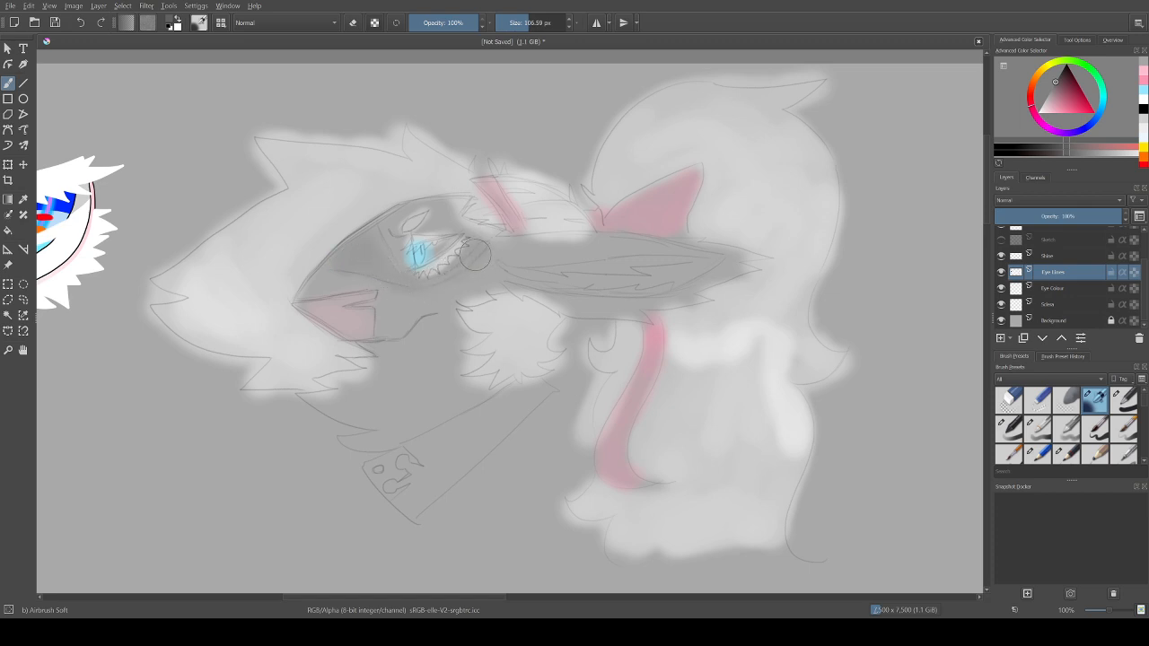
mouse_move(478, 258)
mouse_down()
mouse_move(422, 293)
mouse_move(438, 284)
mouse_move(386, 273)
mouse_move(365, 244)
mouse_move(339, 264)
mouse_move(370, 243)
mouse_move(394, 267)
mouse_up()
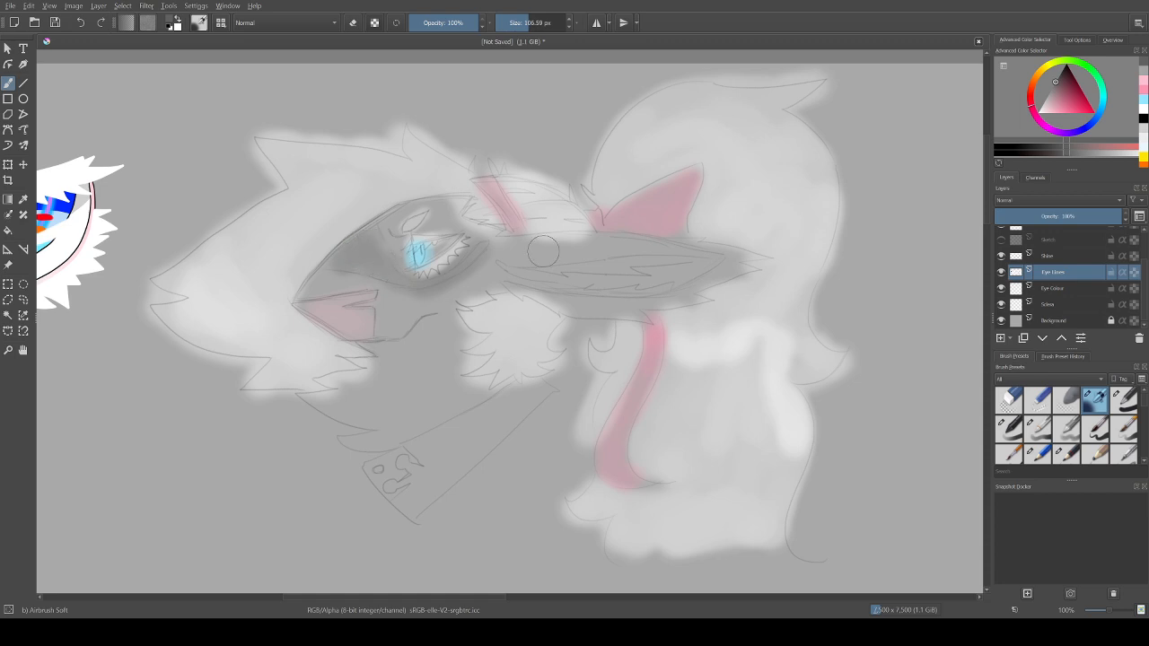
key(ctrl+z)
Step: Reduce the brush size to 41.01 px and airbrush dark grey shading around the eye and along the bridge of the snout
key(ctrl+z)
key(ctrl+z)
key(ctrl+z)
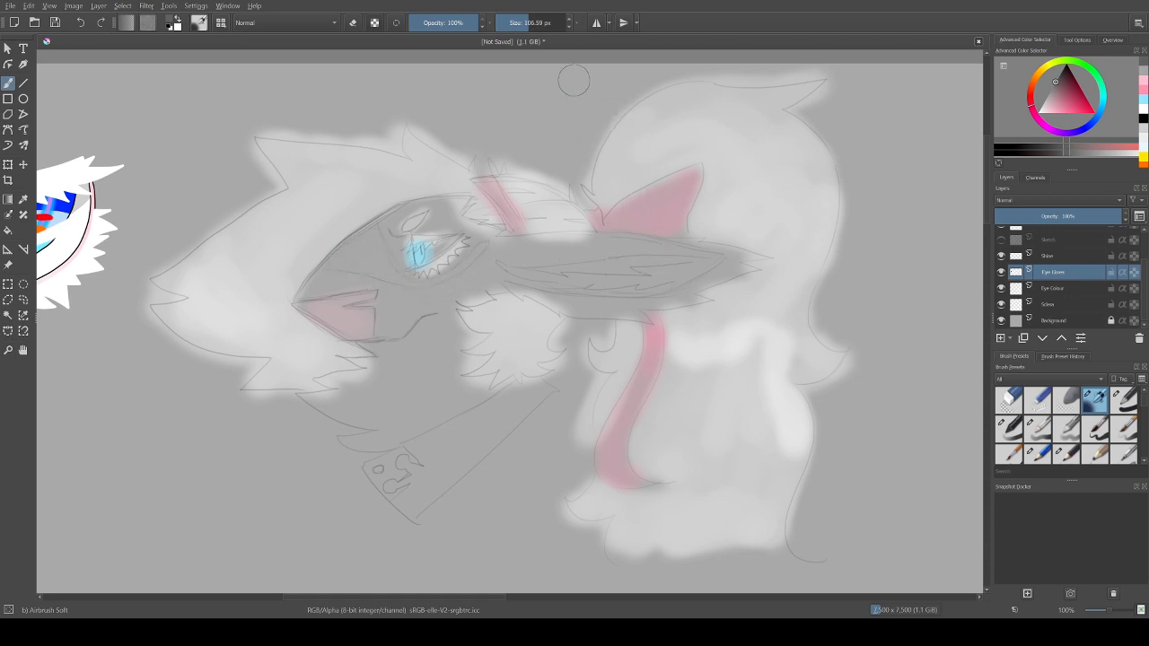
drag(527, 22, 519, 22)
mouse_move(378, 249)
mouse_down()
mouse_move(338, 262)
mouse_move(365, 232)
mouse_move(340, 266)
mouse_up()
key(ctrl+z)
drag(373, 231, 404, 280)
key(ctrl+z)
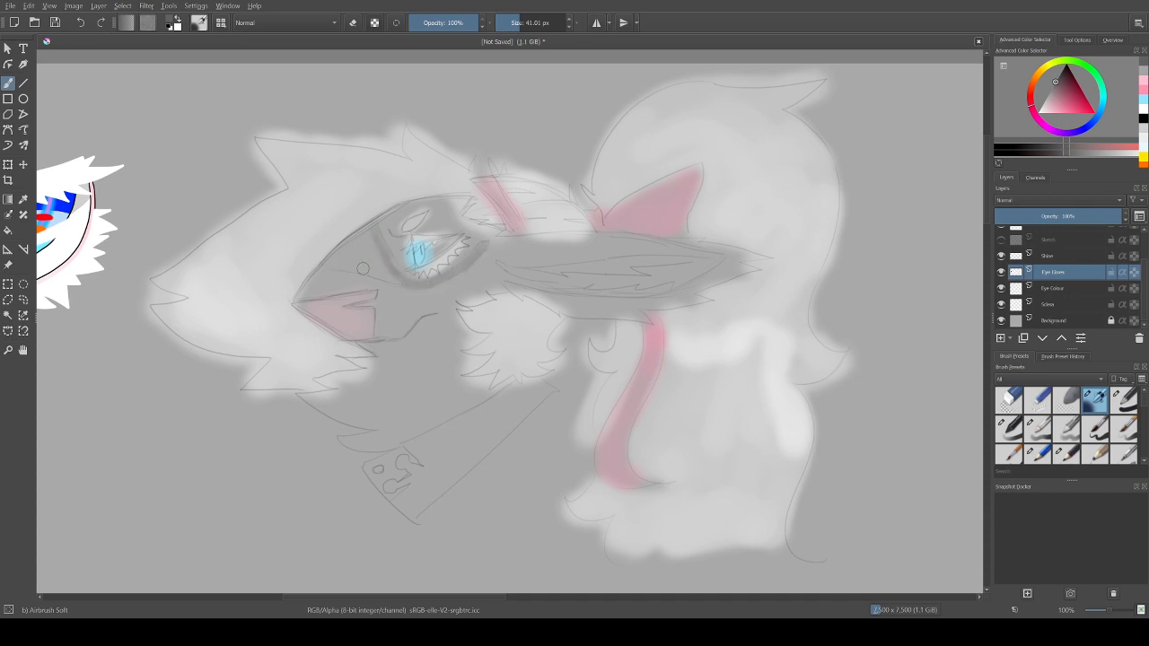
drag(328, 265, 377, 274)
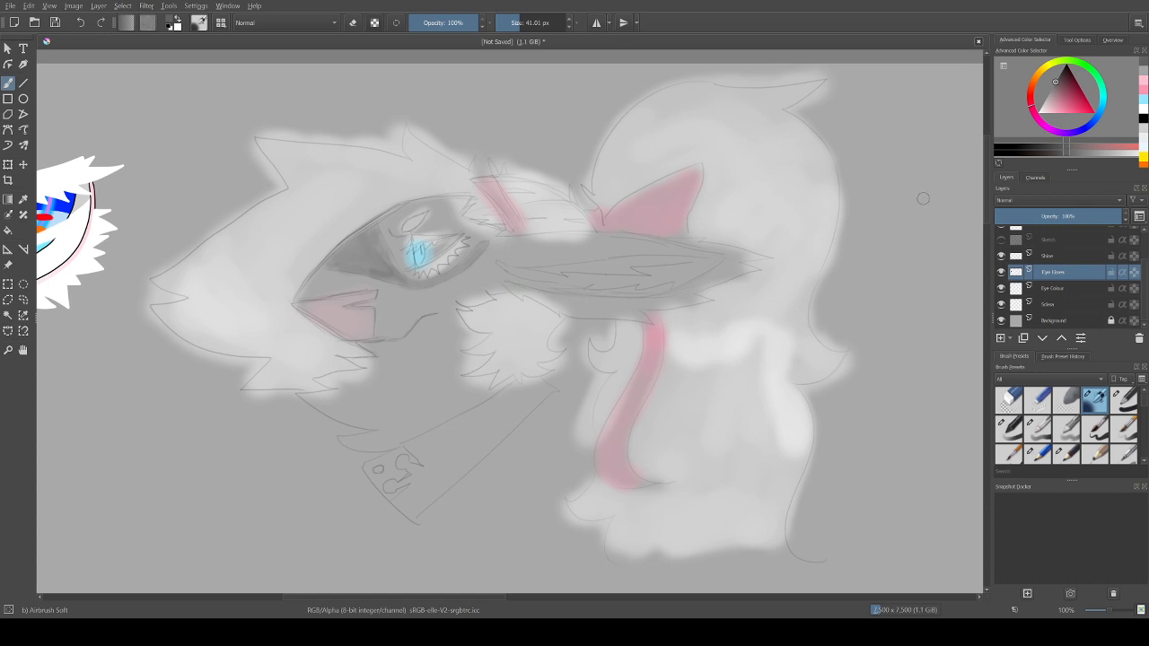
Step: Choose red, set the brush size to 100.88 px and airbrush the whole tapering limb below the cheek fluff
click(1094, 112)
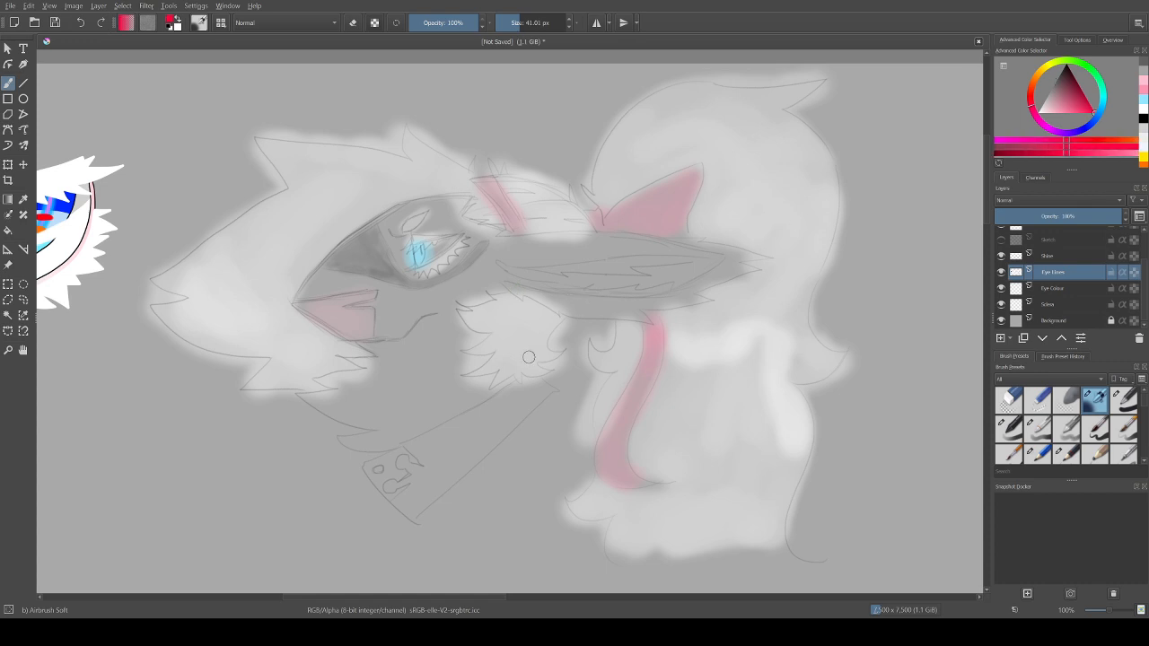
click(524, 22)
drag(527, 23, 529, 22)
drag(415, 451, 440, 460)
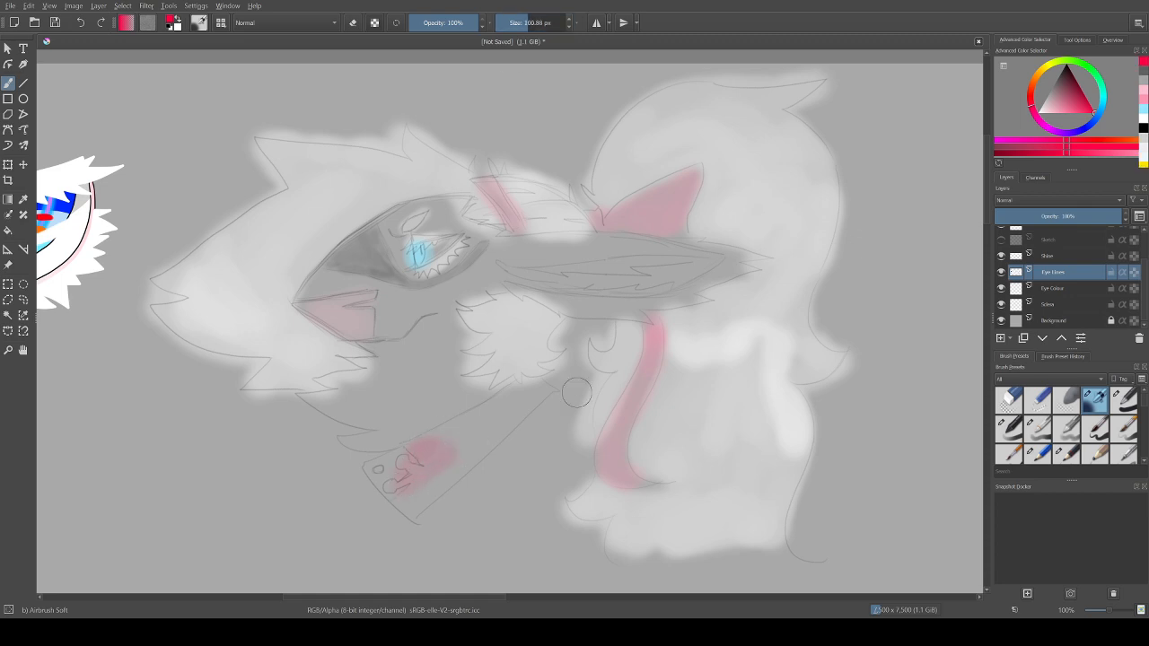
key(ctrl+z)
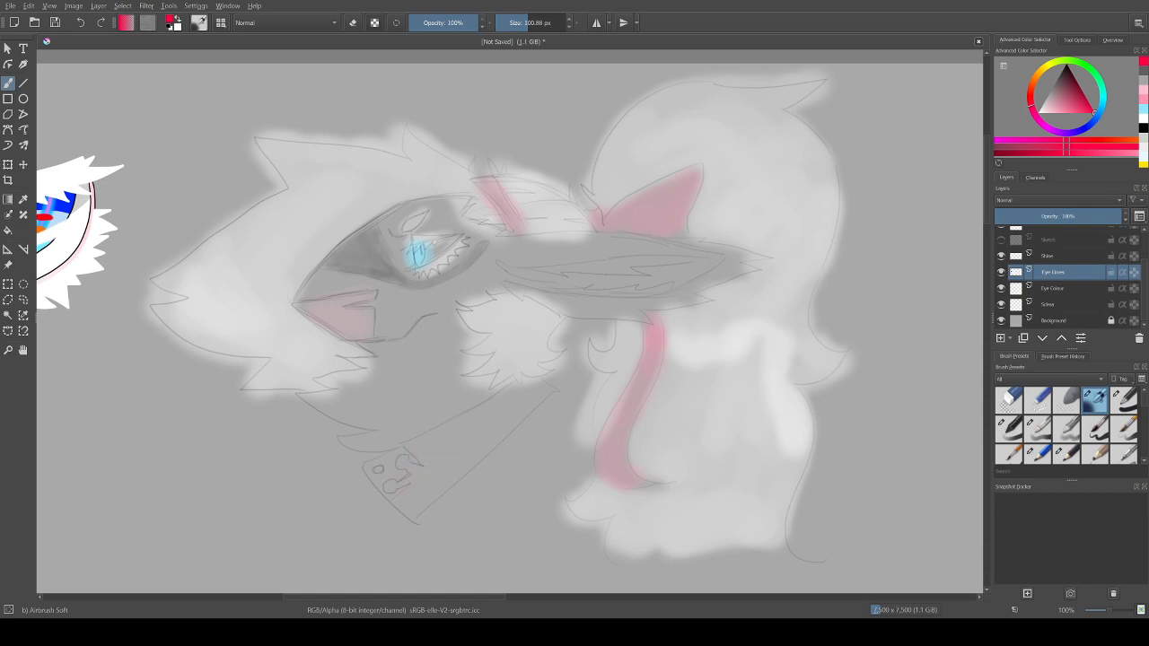
mouse_move(463, 429)
mouse_down()
mouse_move(534, 395)
mouse_move(462, 446)
mouse_move(431, 489)
mouse_move(463, 471)
mouse_move(416, 507)
mouse_move(367, 465)
mouse_up()
mouse_move(408, 458)
mouse_down()
mouse_move(449, 449)
mouse_move(422, 485)
mouse_up()
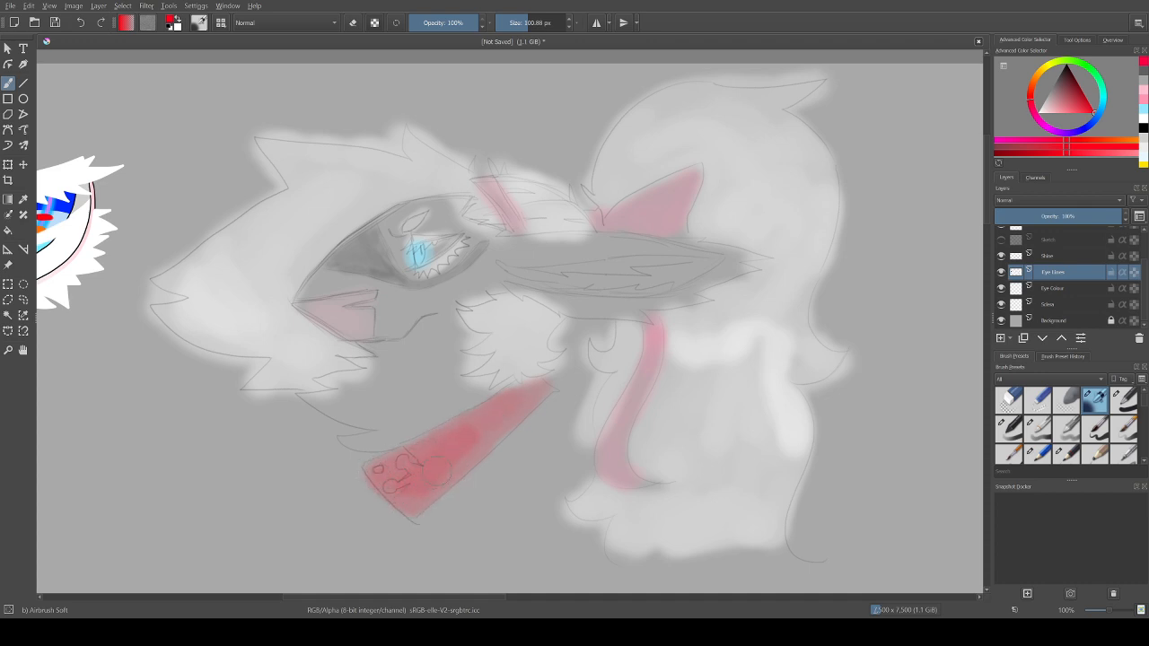
Step: Build up the red along the tapering limb and airbrush its wide spotted end light yellow with white highlights
mouse_move(473, 431)
mouse_down()
mouse_move(525, 412)
mouse_move(497, 421)
mouse_move(527, 396)
mouse_move(415, 464)
mouse_move(420, 448)
mouse_move(378, 468)
mouse_move(404, 474)
mouse_move(399, 494)
mouse_move(440, 469)
mouse_move(407, 516)
mouse_move(501, 426)
mouse_move(467, 445)
mouse_move(521, 384)
mouse_up()
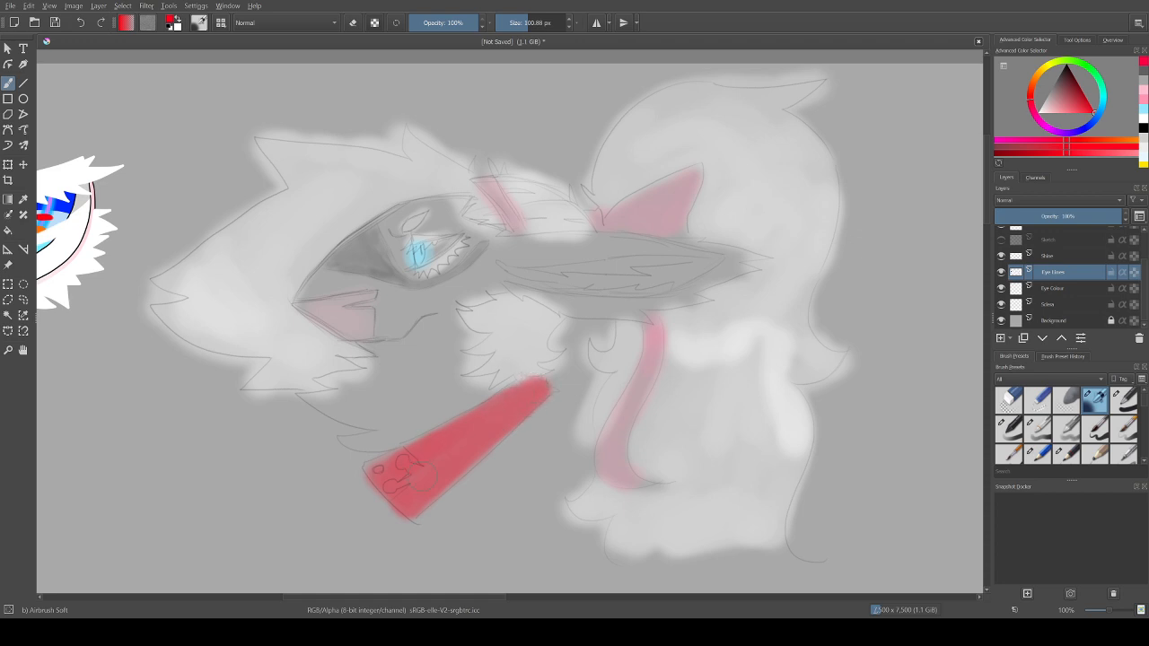
click(1047, 65)
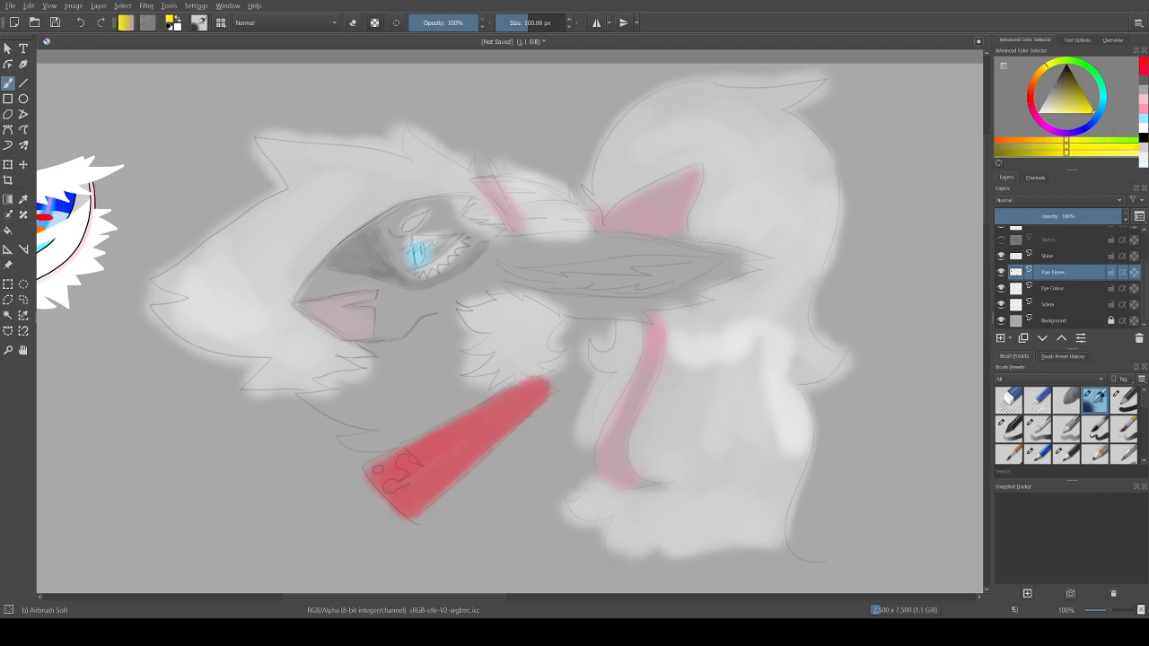
click(1073, 113)
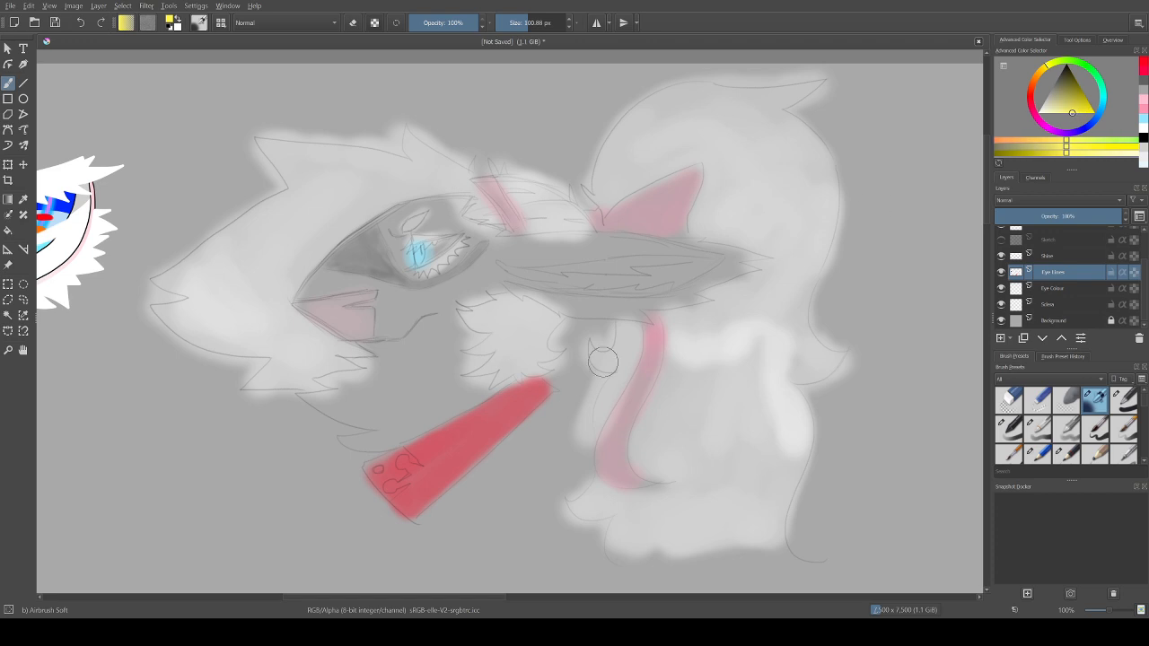
mouse_move(377, 462)
mouse_down()
mouse_move(406, 458)
mouse_move(381, 465)
mouse_move(386, 488)
mouse_move(373, 480)
mouse_move(402, 464)
mouse_up()
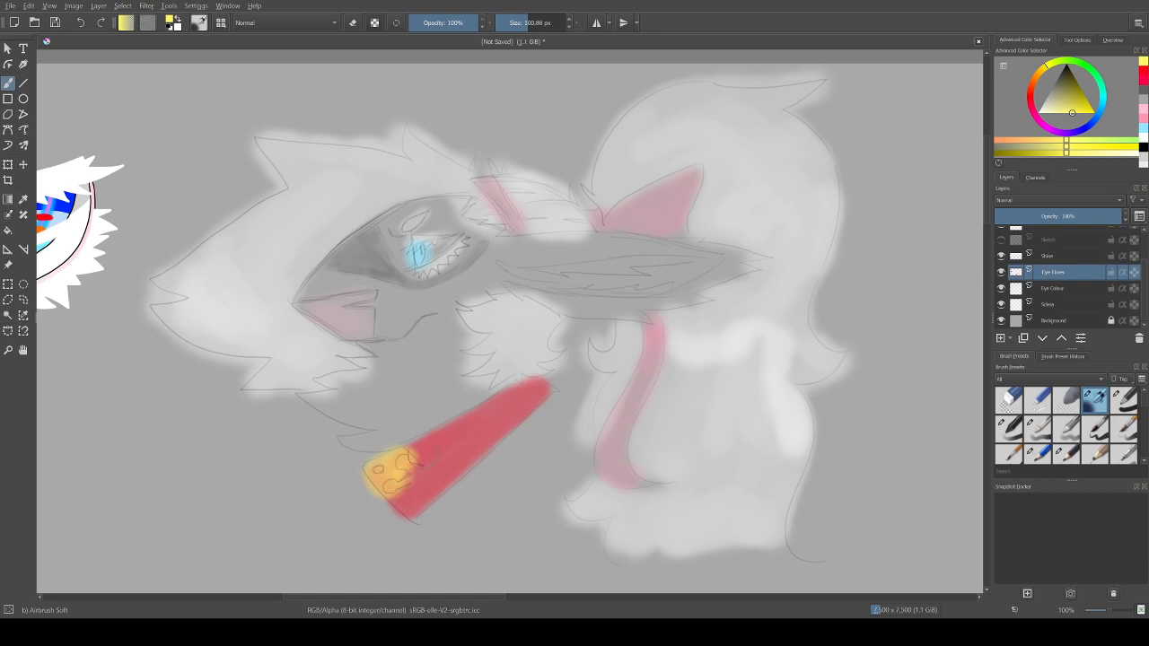
key(x)
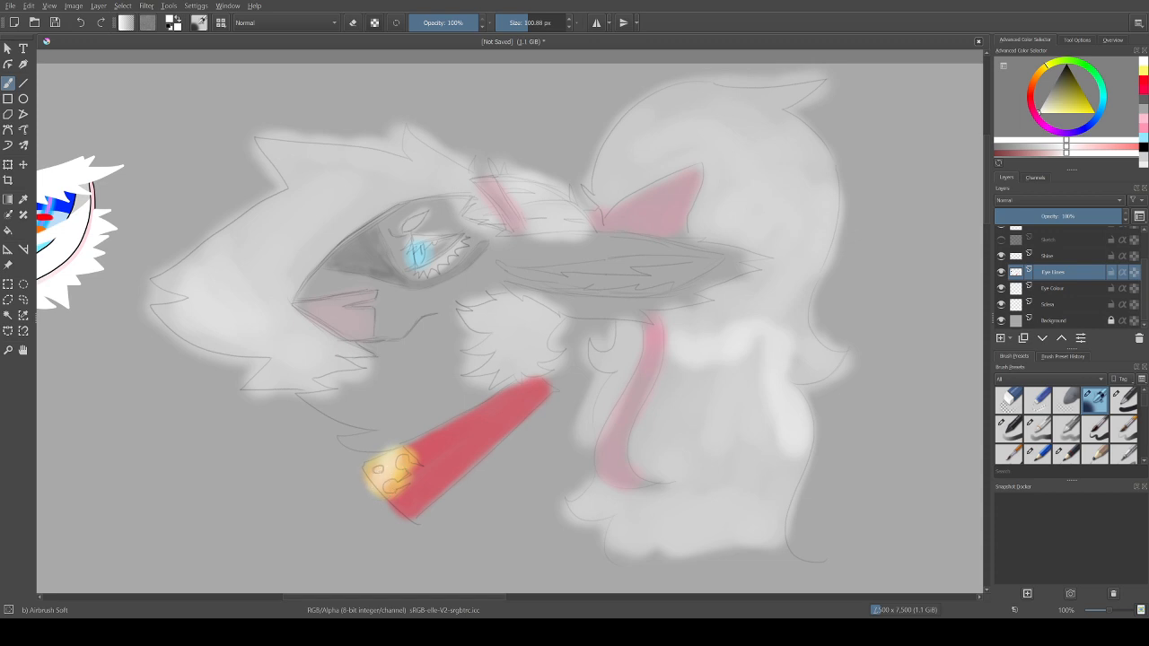
Step: Try darkening the small spots on the limb's yellow end with a black airbrush at 27.47 px, and undo the last stroke
key(x)
drag(522, 23, 516, 24)
drag(406, 452, 404, 463)
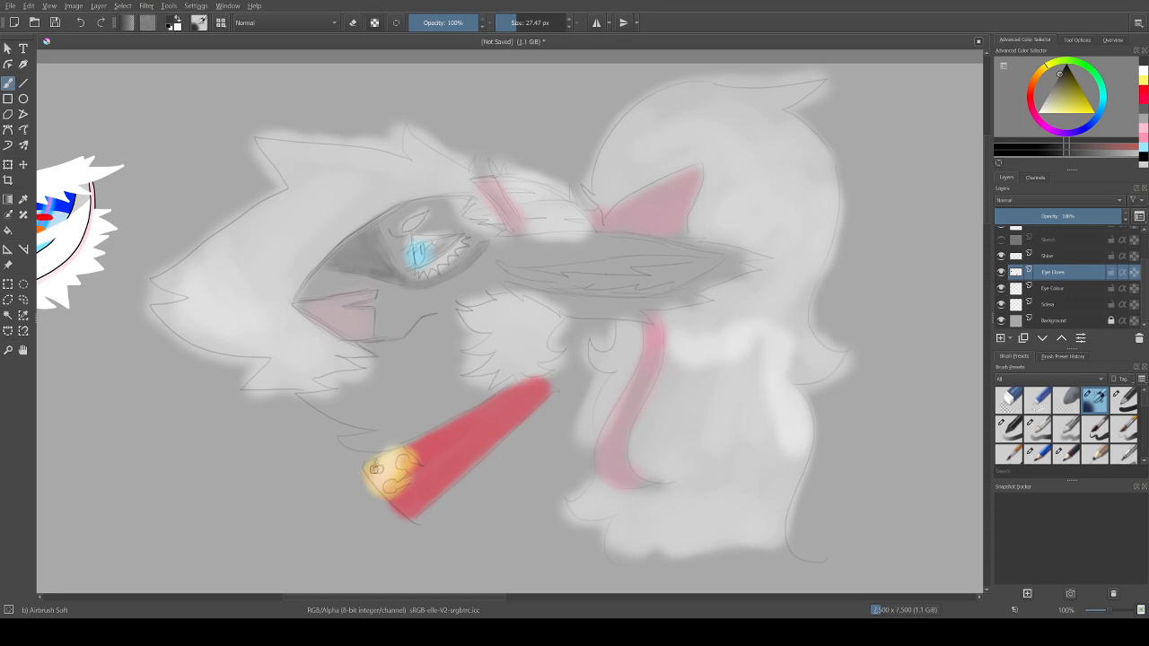
key(ctrl+z)
Step: Save the document
key(ctrl+s)
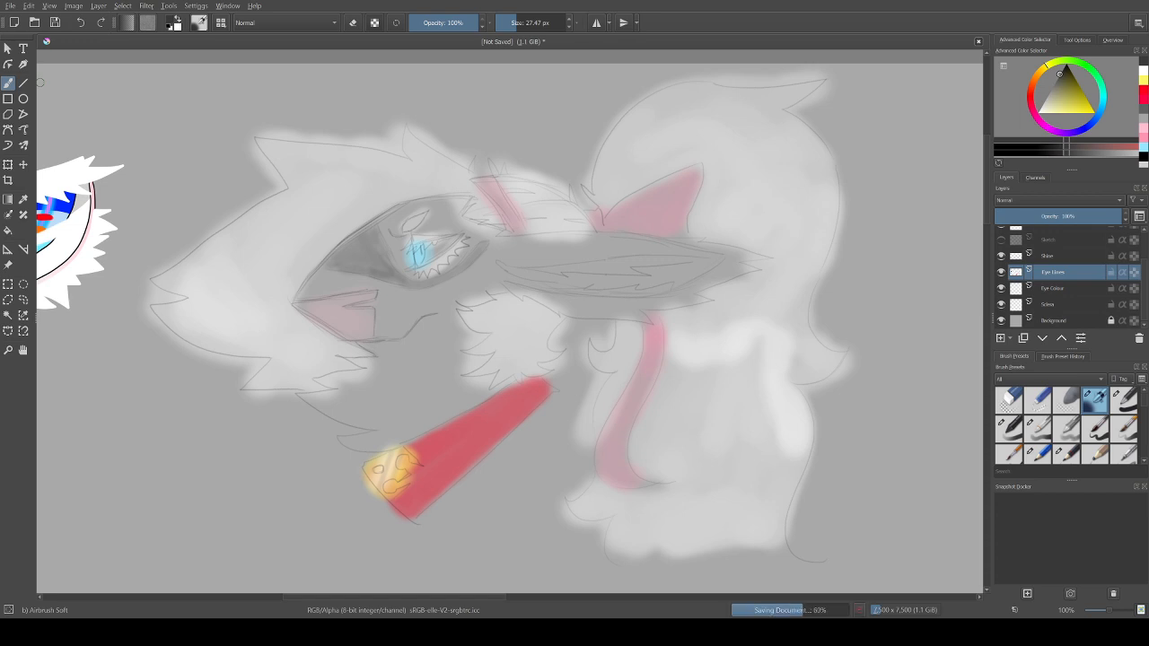